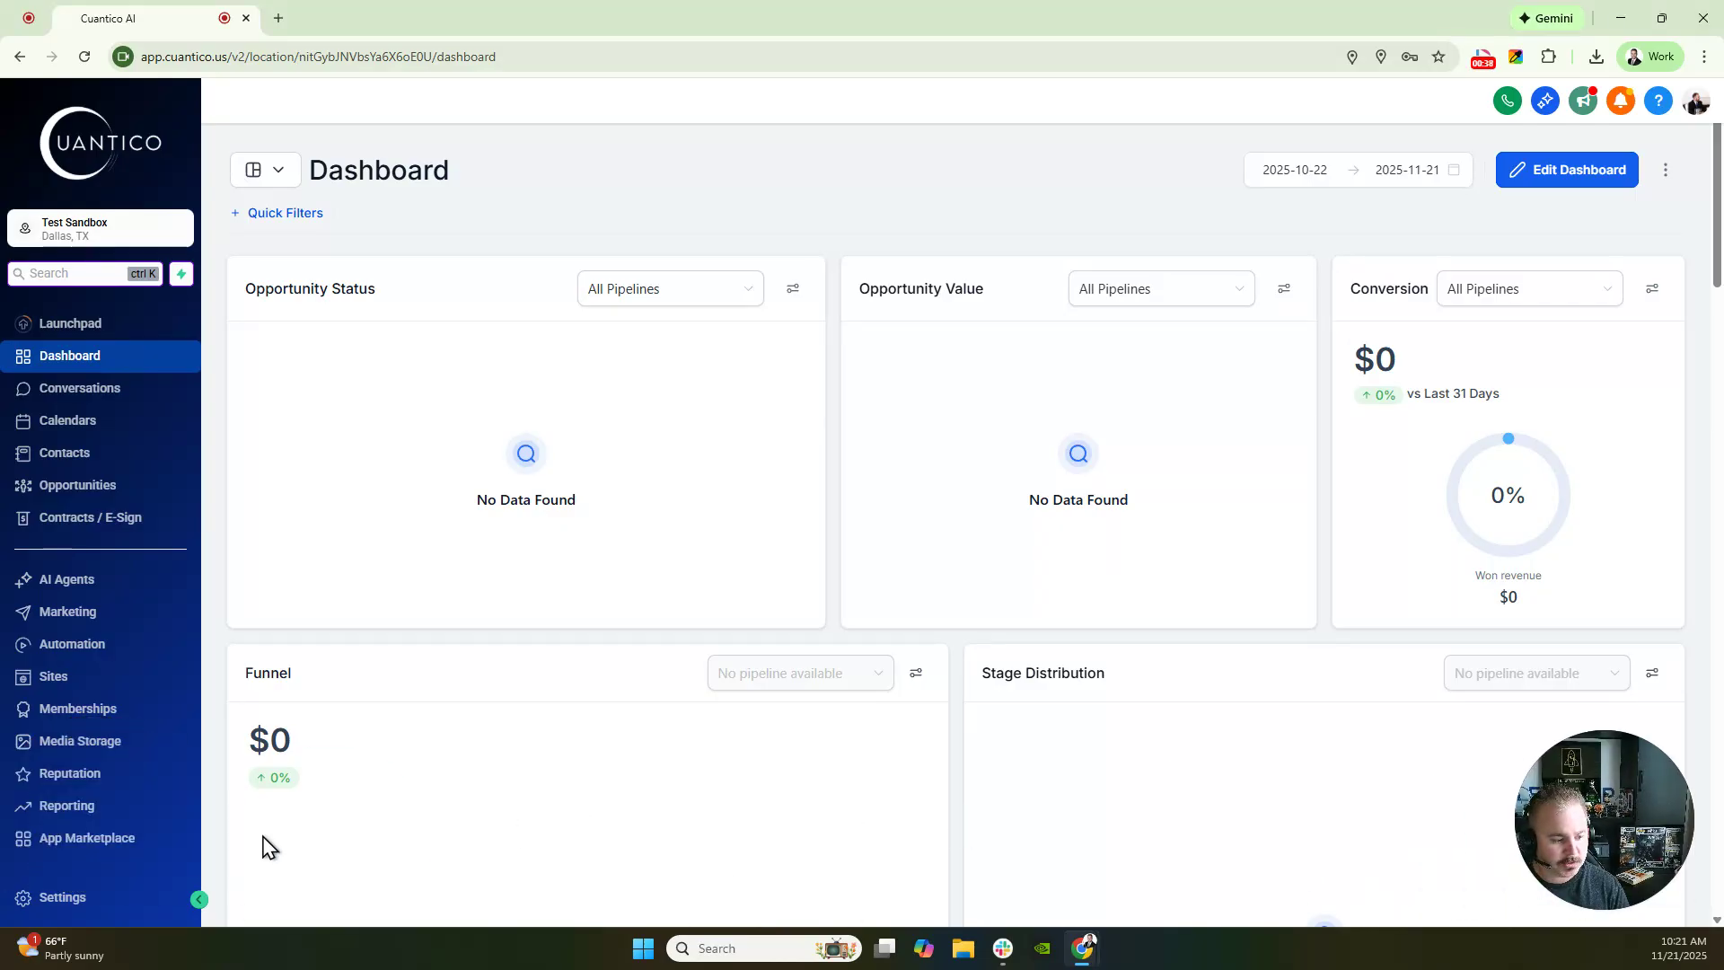
# - Go to Settings from the left sidebar to reach the Business Profile page
pyautogui.click(47, 896)
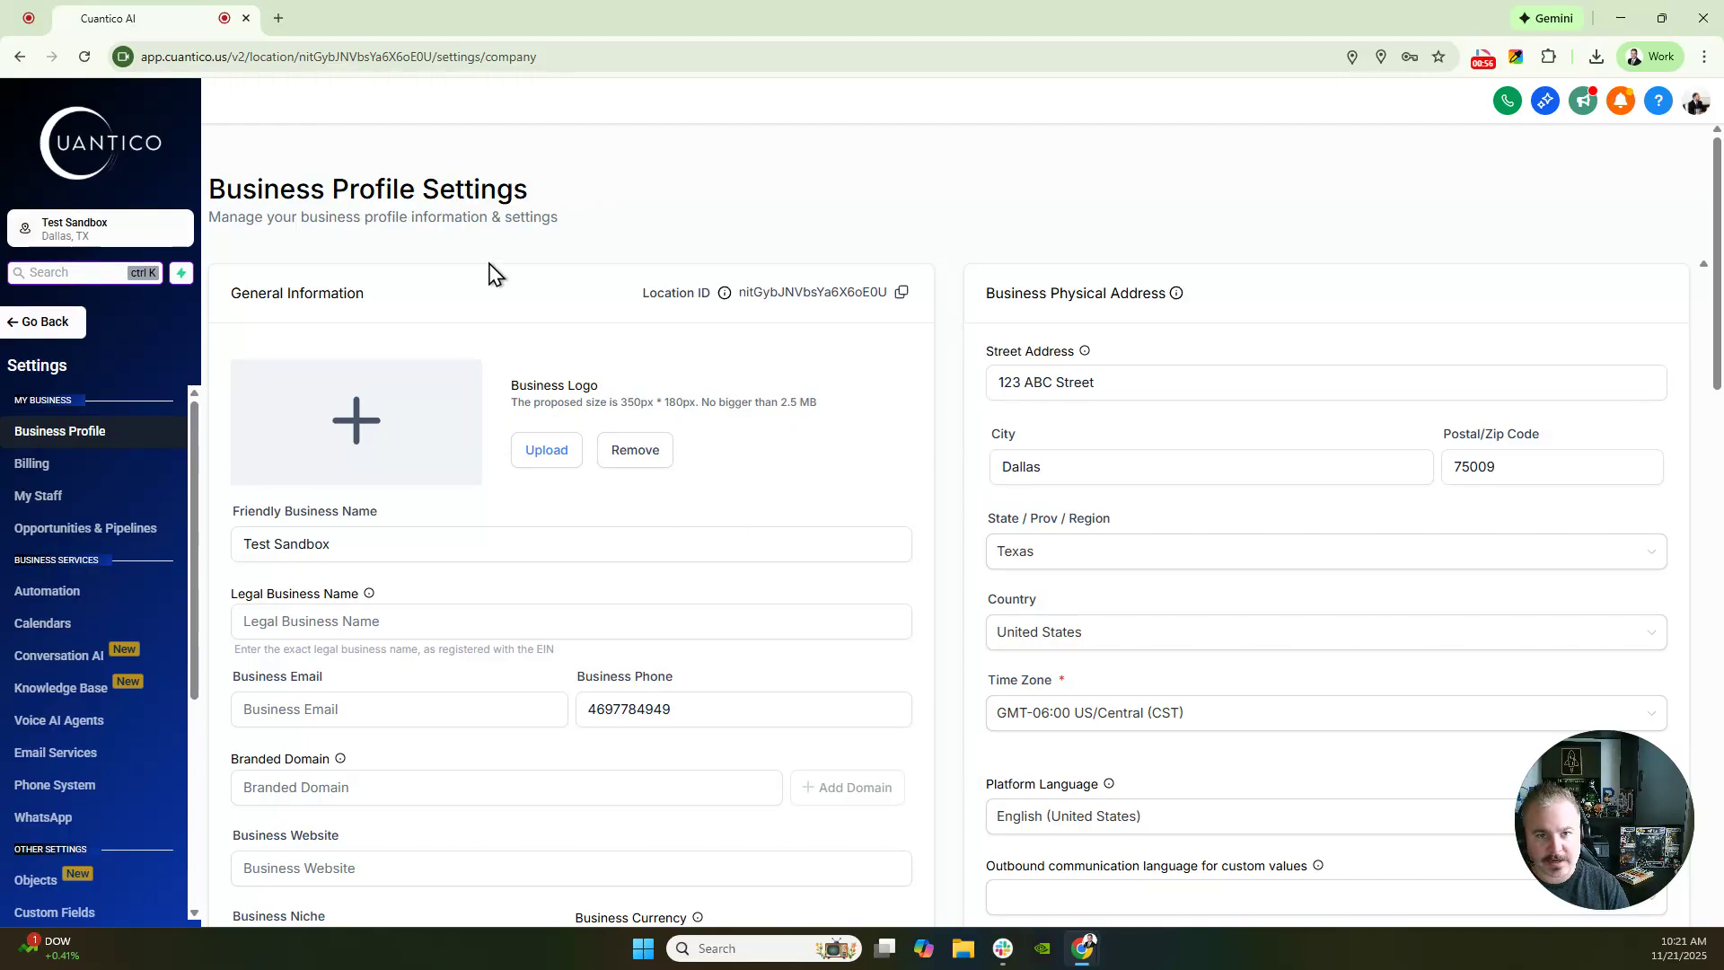
pyautogui.scroll(-2, 539, 359)
pyautogui.moveTo(236, 332); pyautogui.dragTo(377, 346)
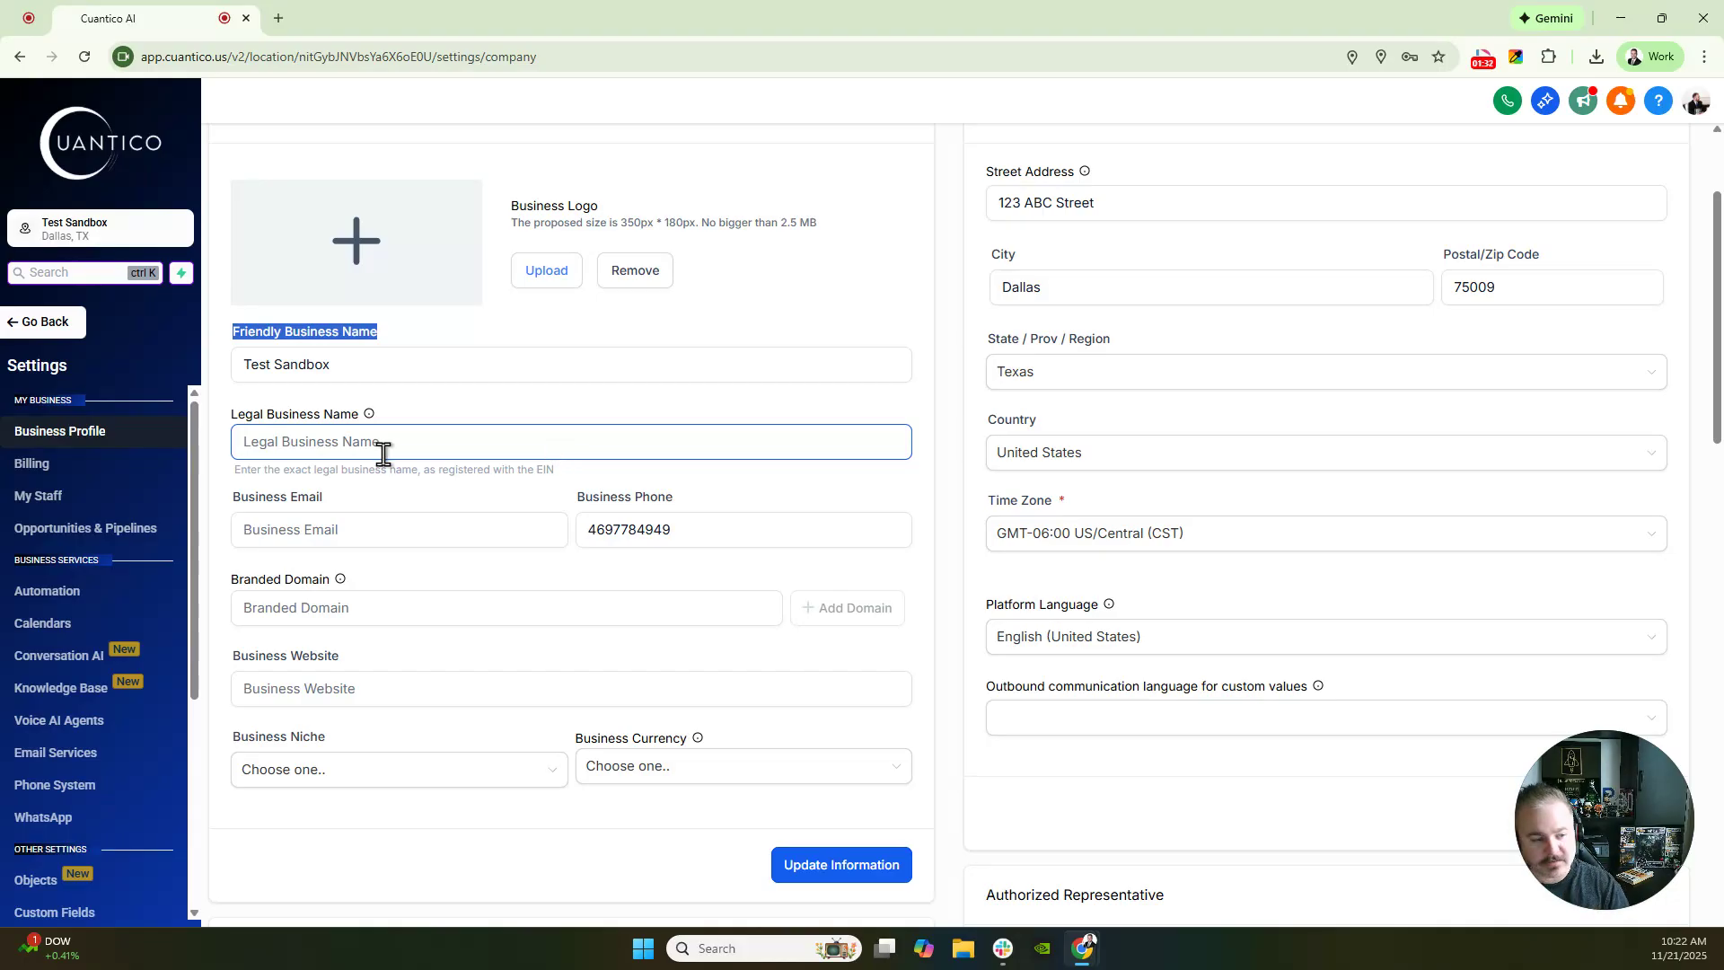
# - Enter the owner's first name as the legal business name and save the general details
pyautogui.click(701, 334)
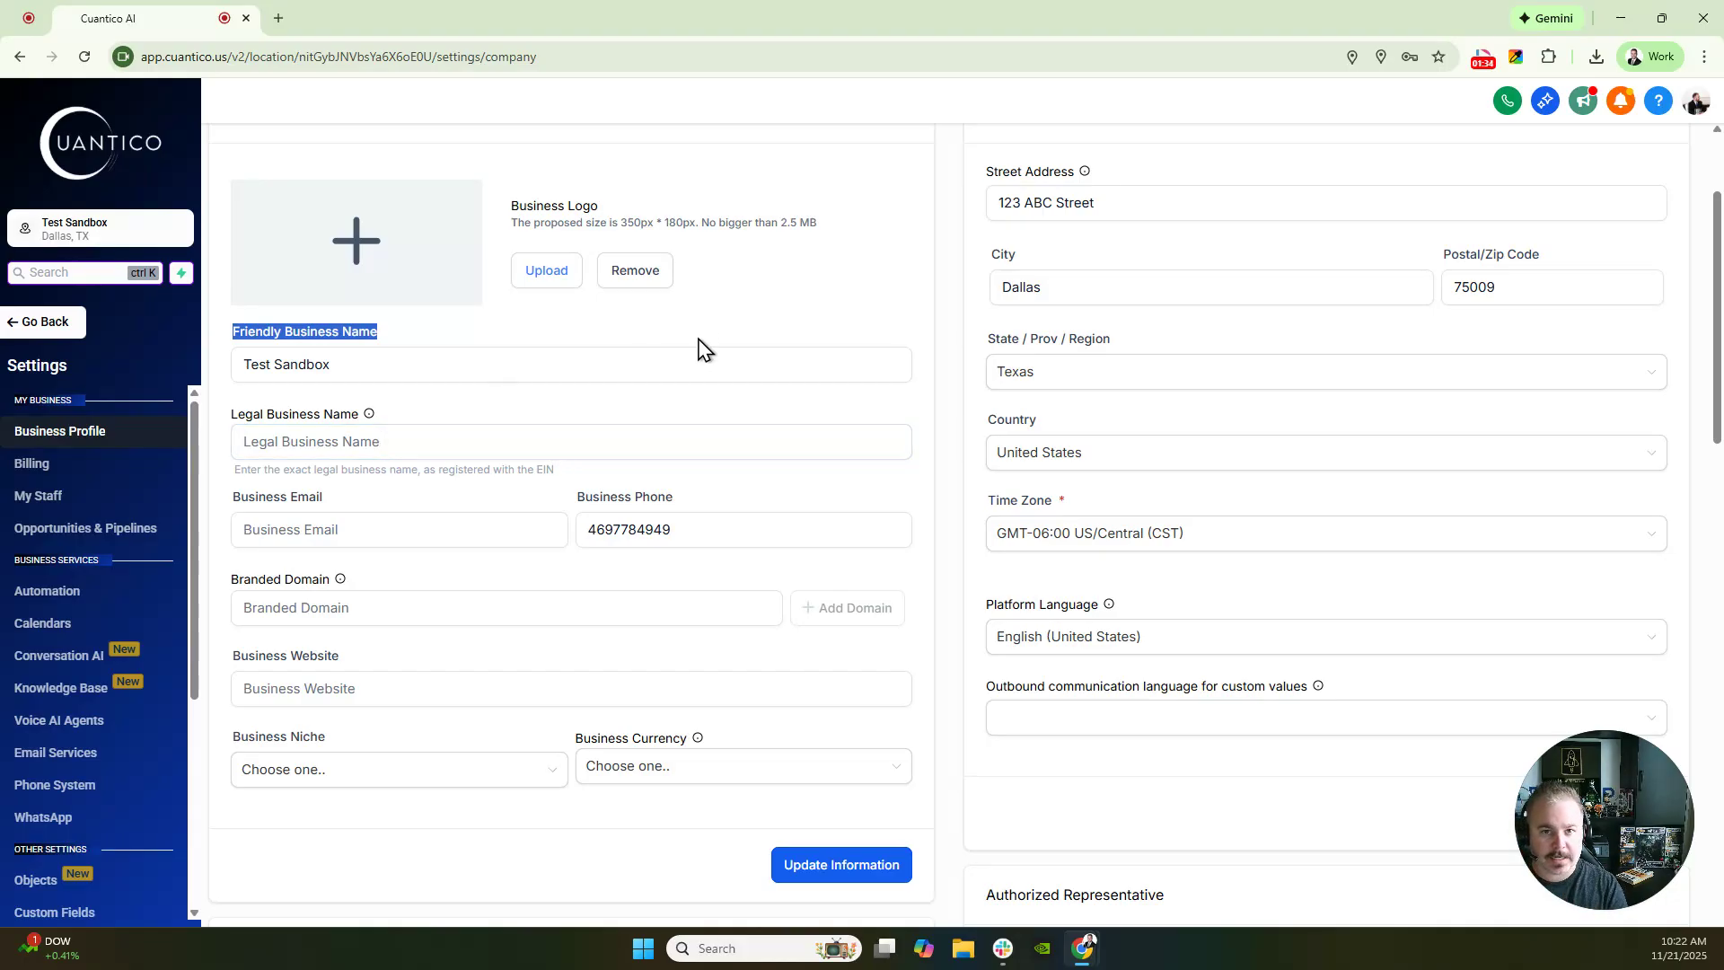
pyautogui.click(701, 359)
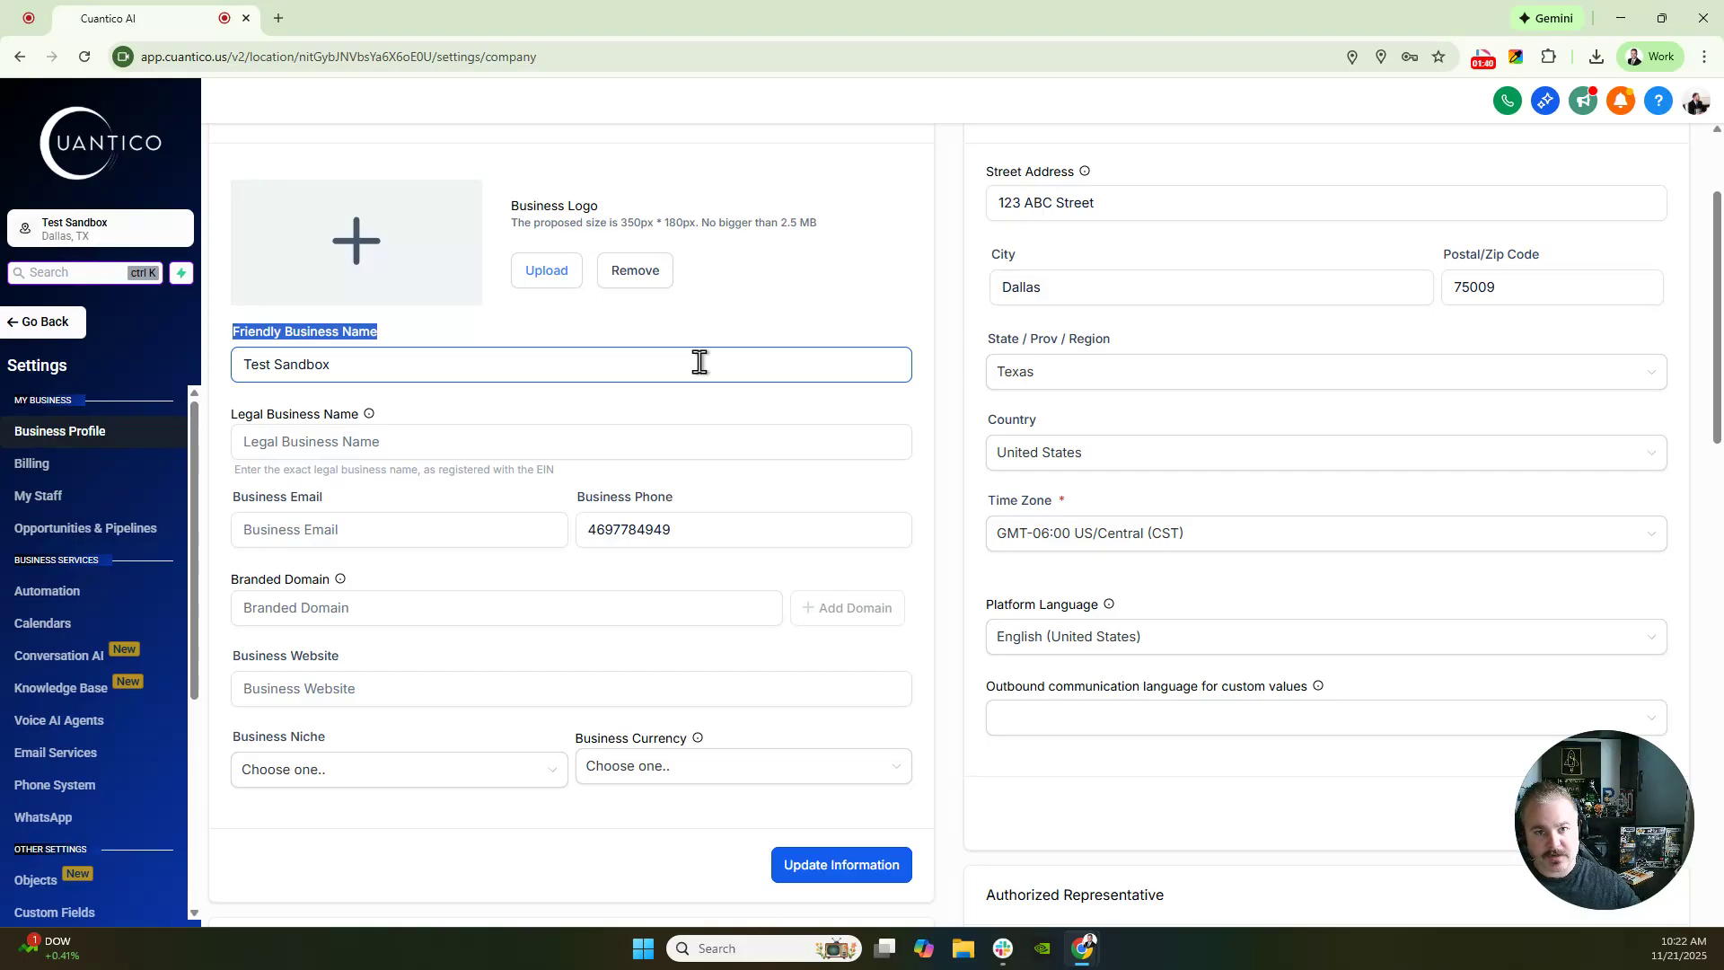
pyautogui.click(374, 442)
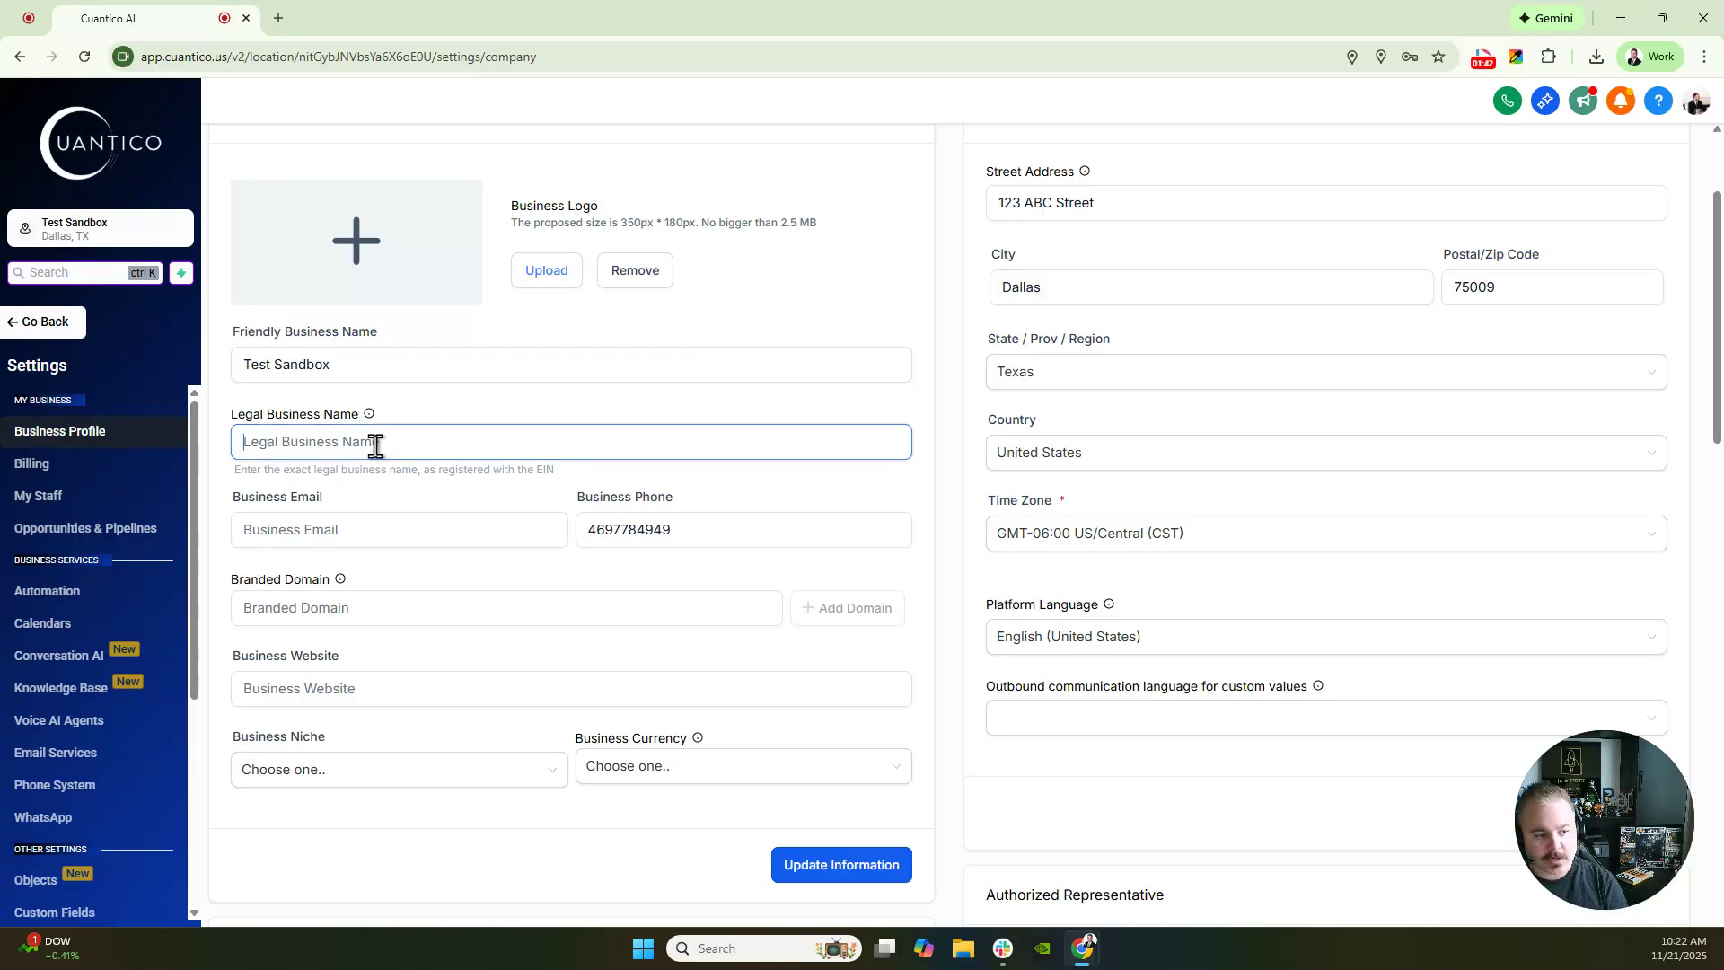
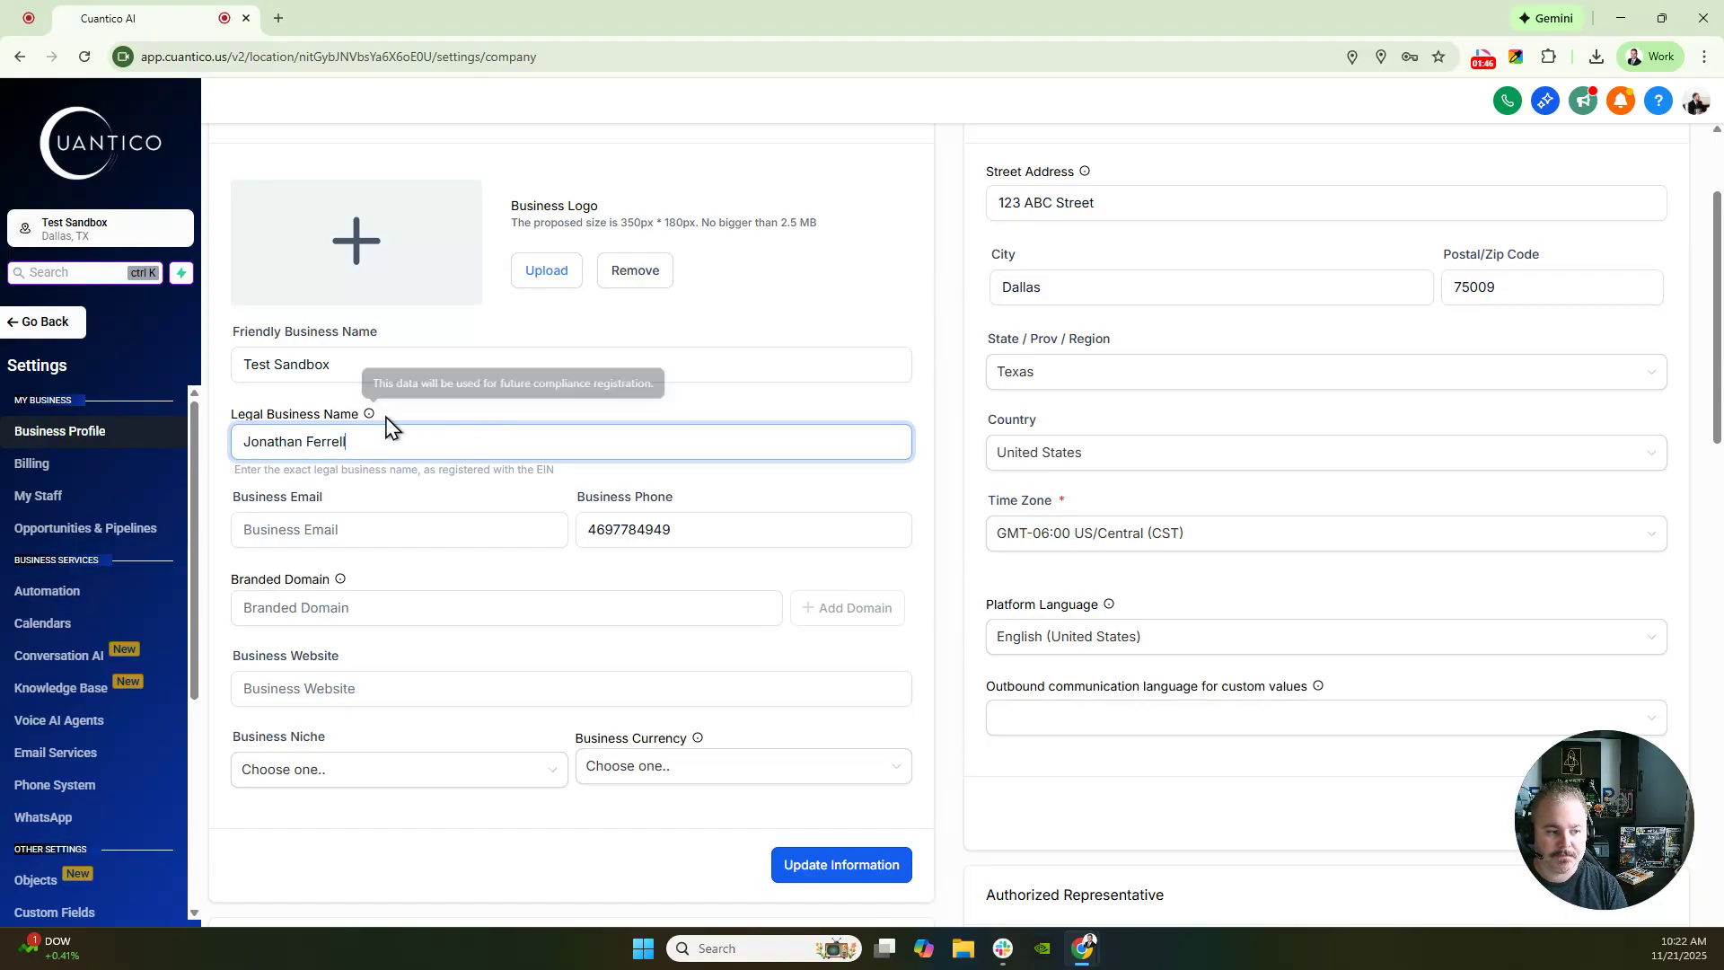
pyautogui.click(840, 863)
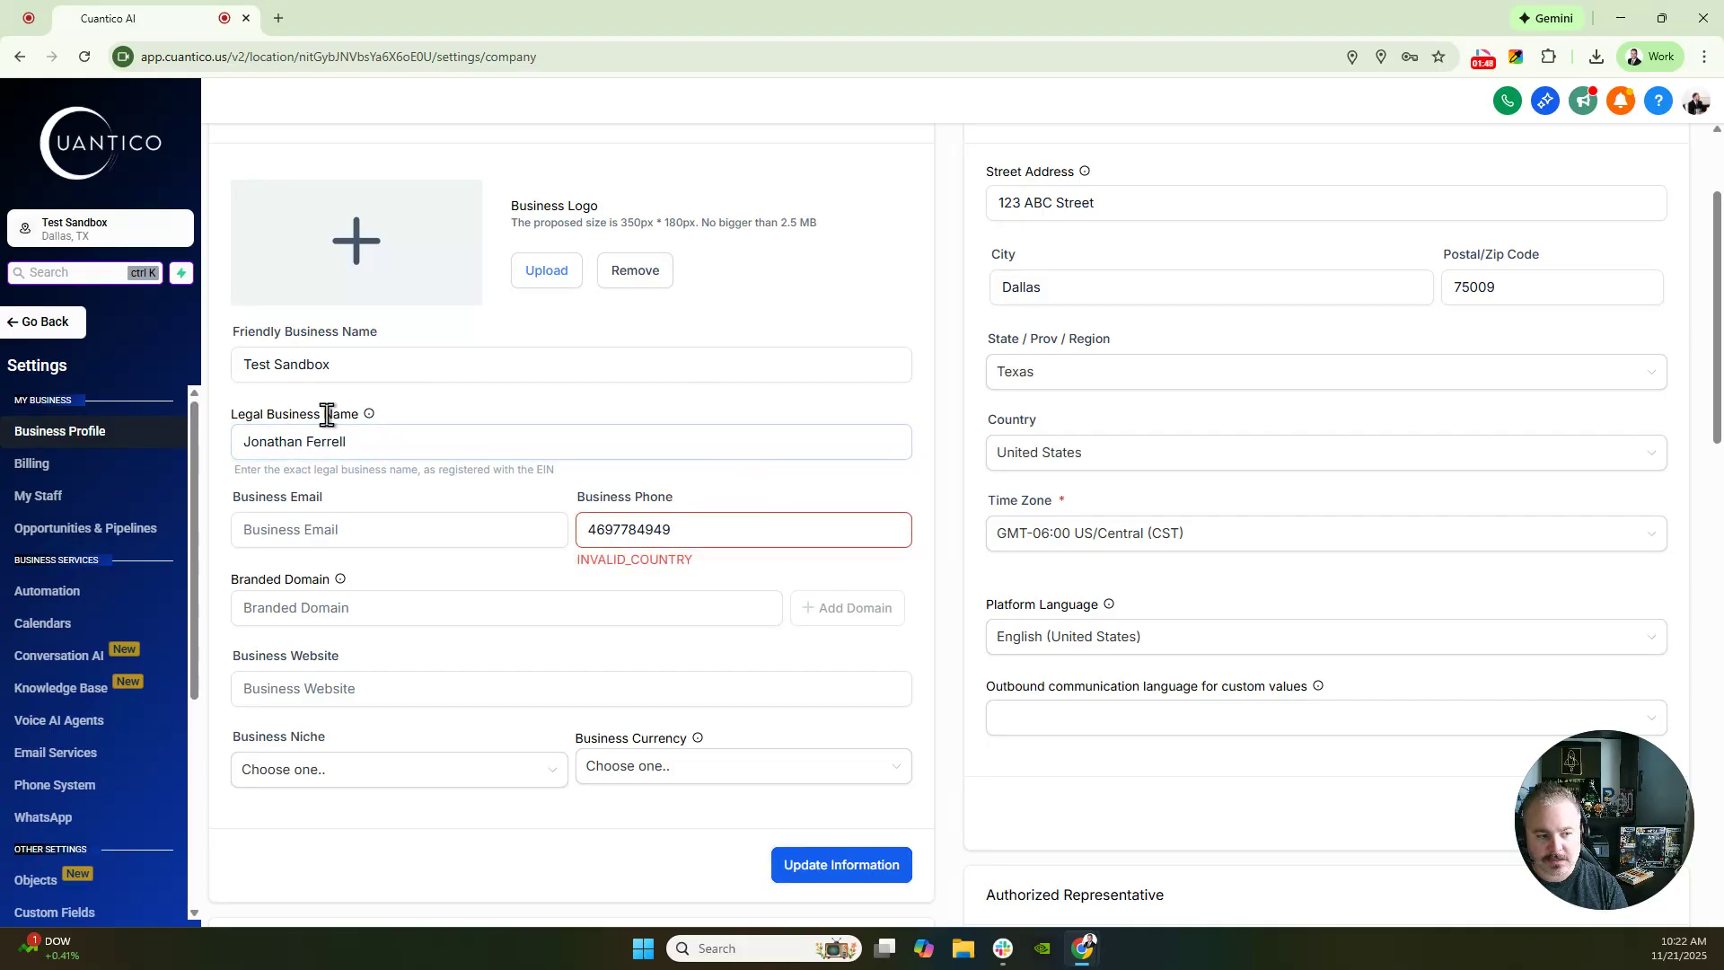
# - Enter the business email address on the cuantico.us domain
pyautogui.click(507, 432)
pyautogui.moveTo(382, 470)
pyautogui.mouseDown()
pyautogui.moveTo(255, 511)
pyautogui.moveTo(386, 496)
pyautogui.mouseUp()
pyautogui.click(374, 504)
pyautogui.click(377, 522)
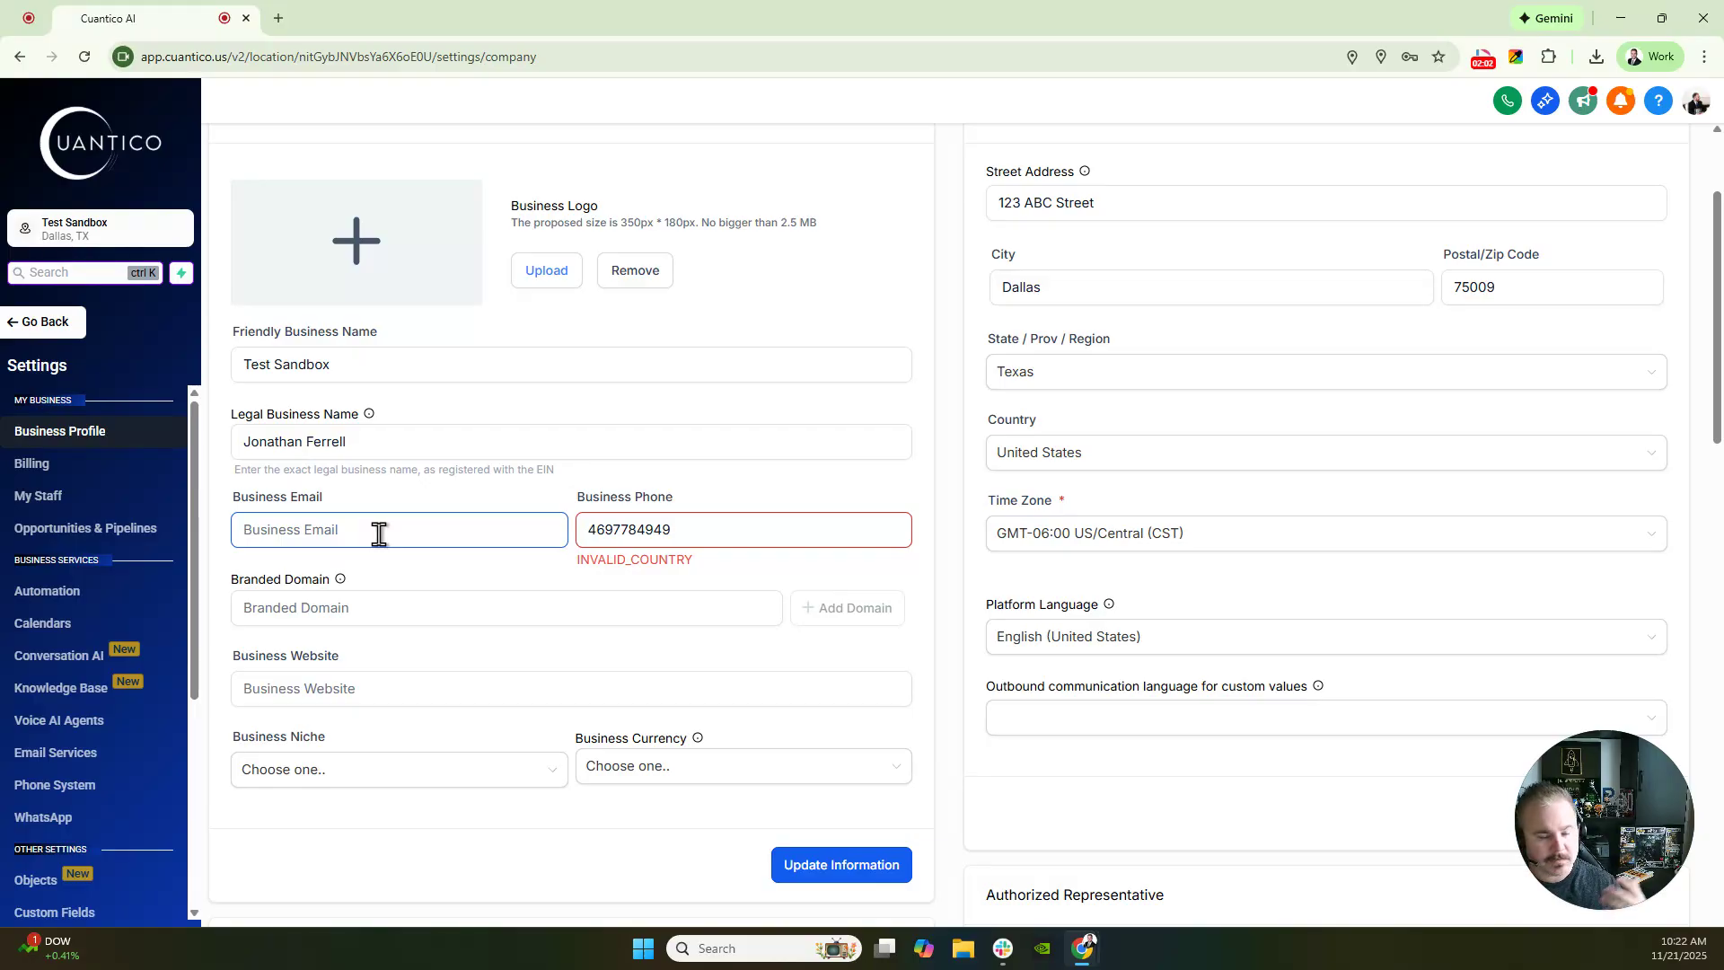
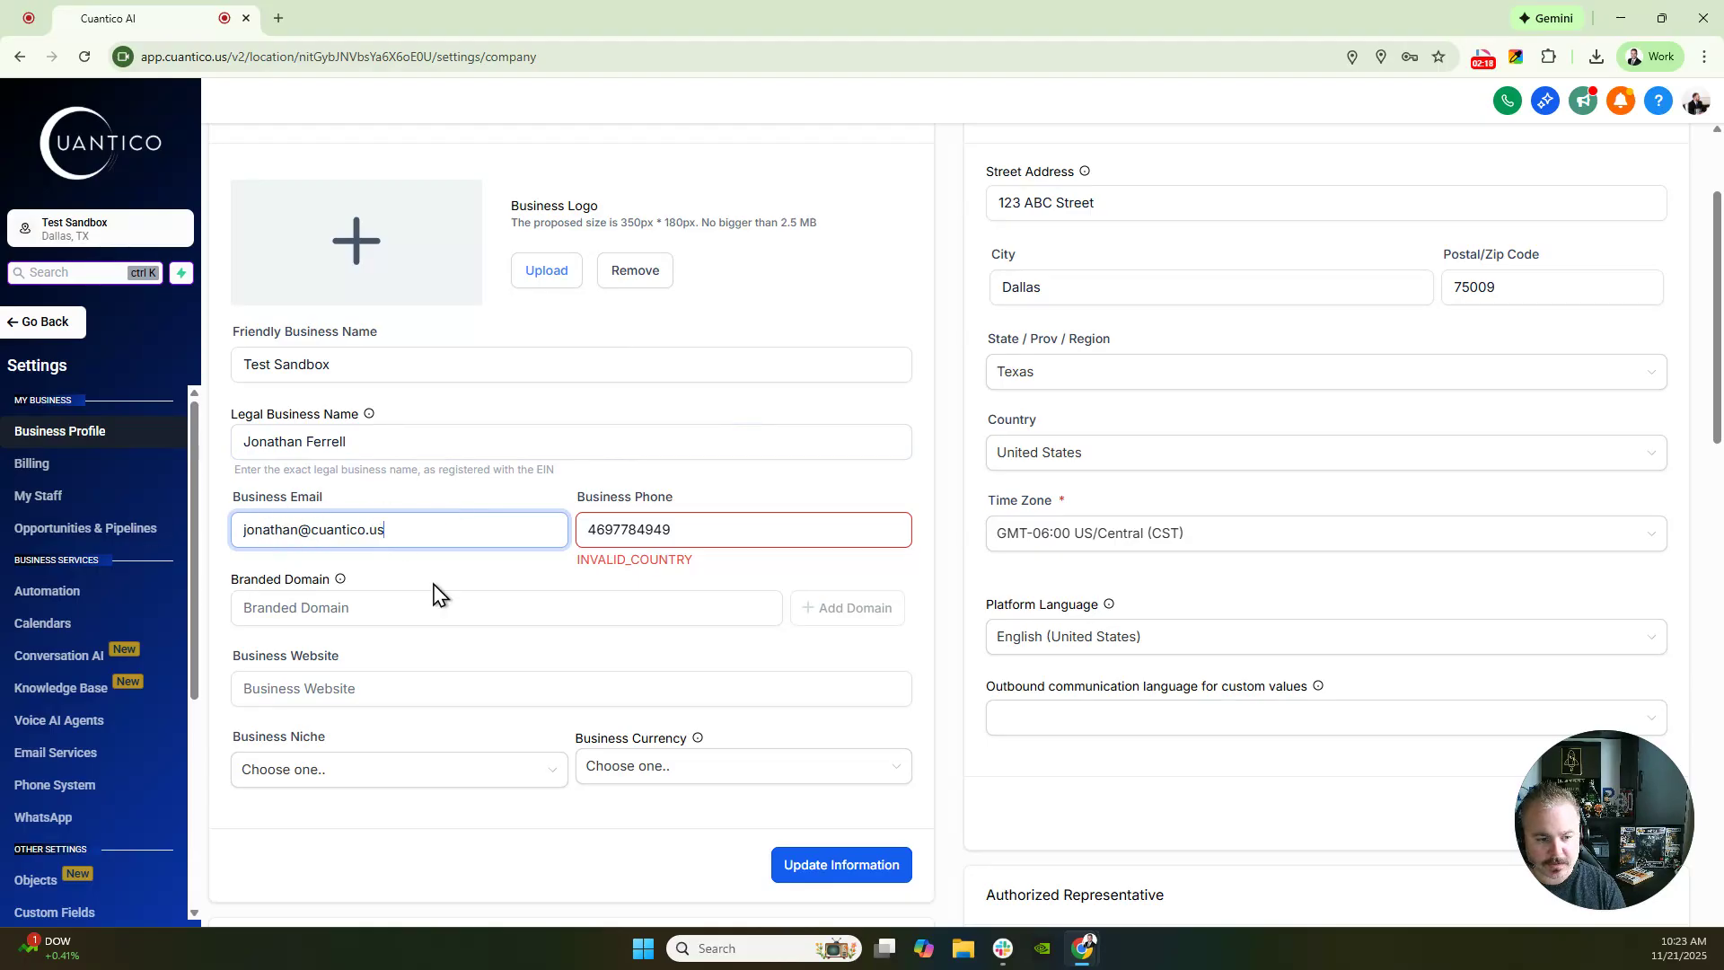
# - Prefix the business phone with +1, paste cuantico.us as the business website, and save
pyautogui.moveTo(558, 547); pyautogui.dragTo(596, 527)
pyautogui.click(596, 529)
pyautogui.write('+1')
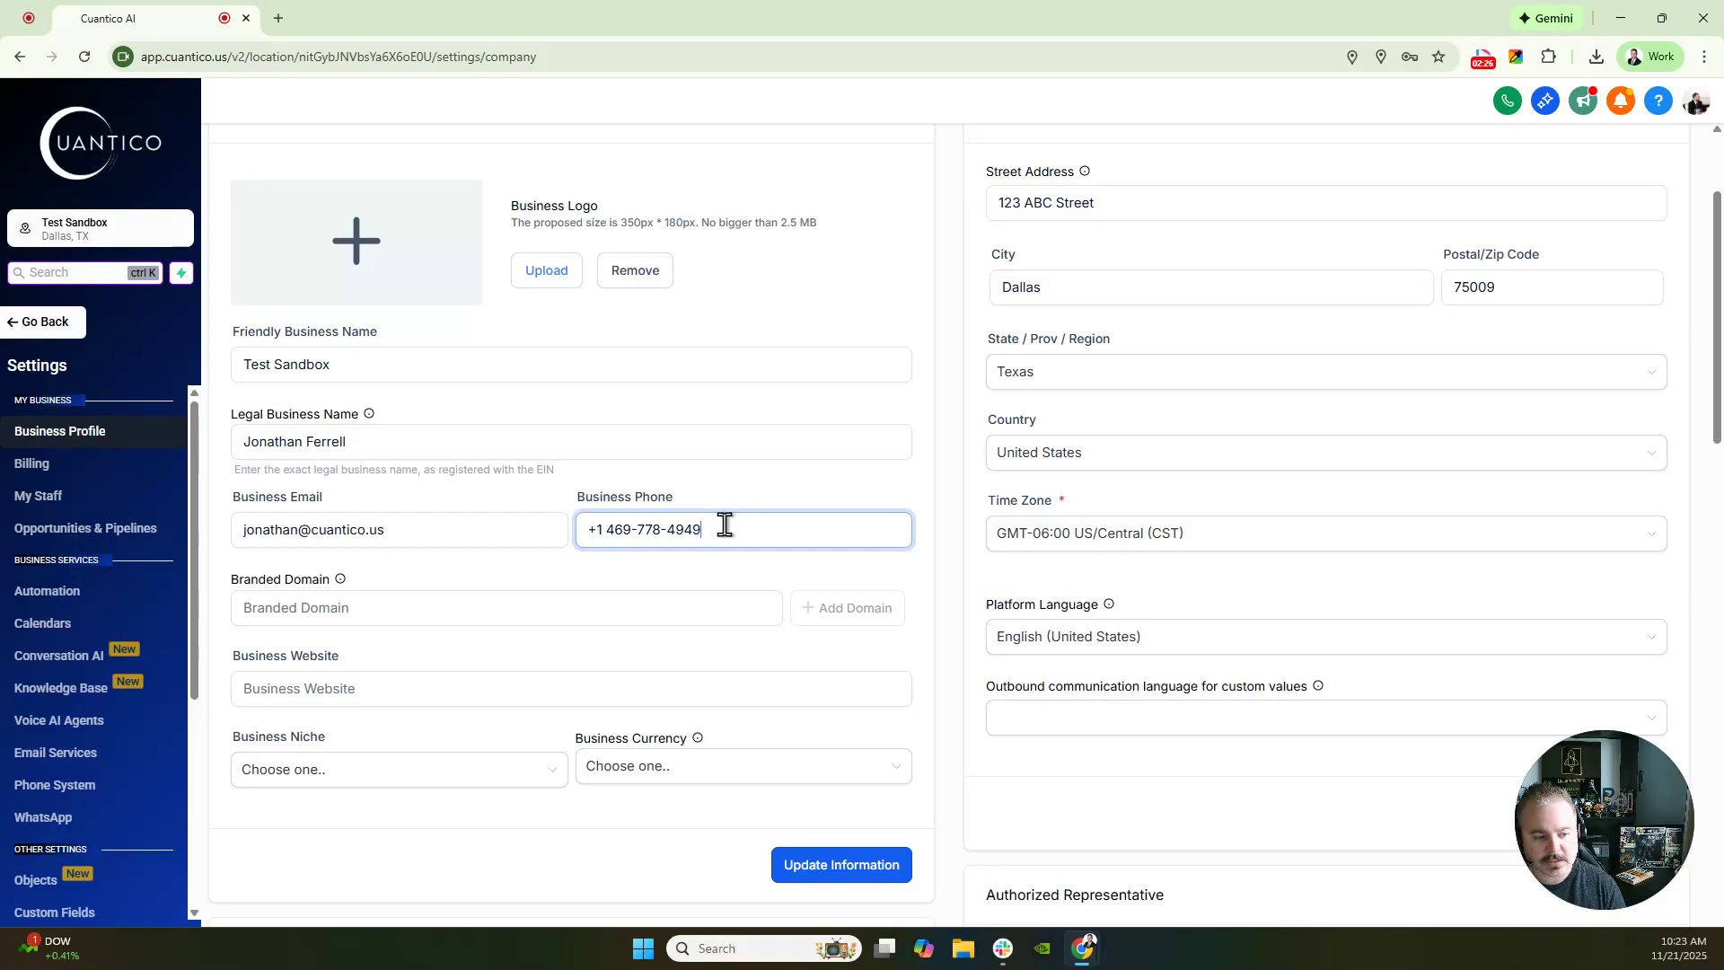
pyautogui.click(358, 688)
pyautogui.moveTo(526, 526); pyautogui.dragTo(306, 530)
pyautogui.hotkey('ctrl', 'c')
pyautogui.click(338, 685)
pyautogui.hotkey('ctrl', 'v')
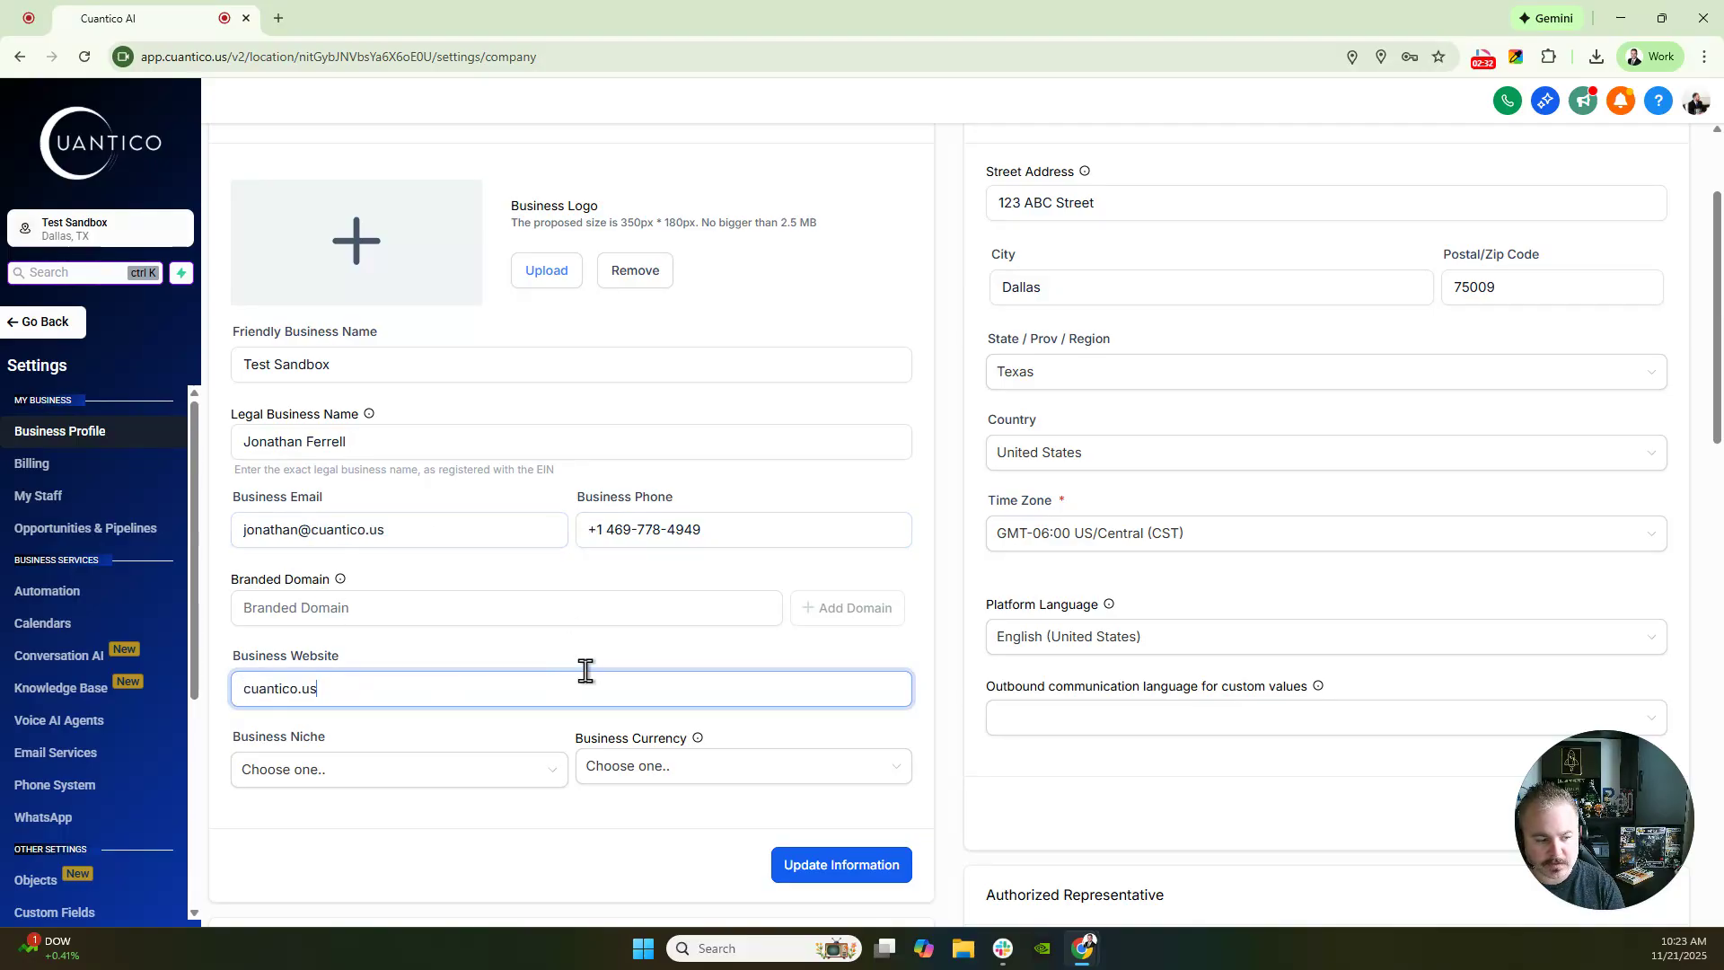
pyautogui.click(805, 858)
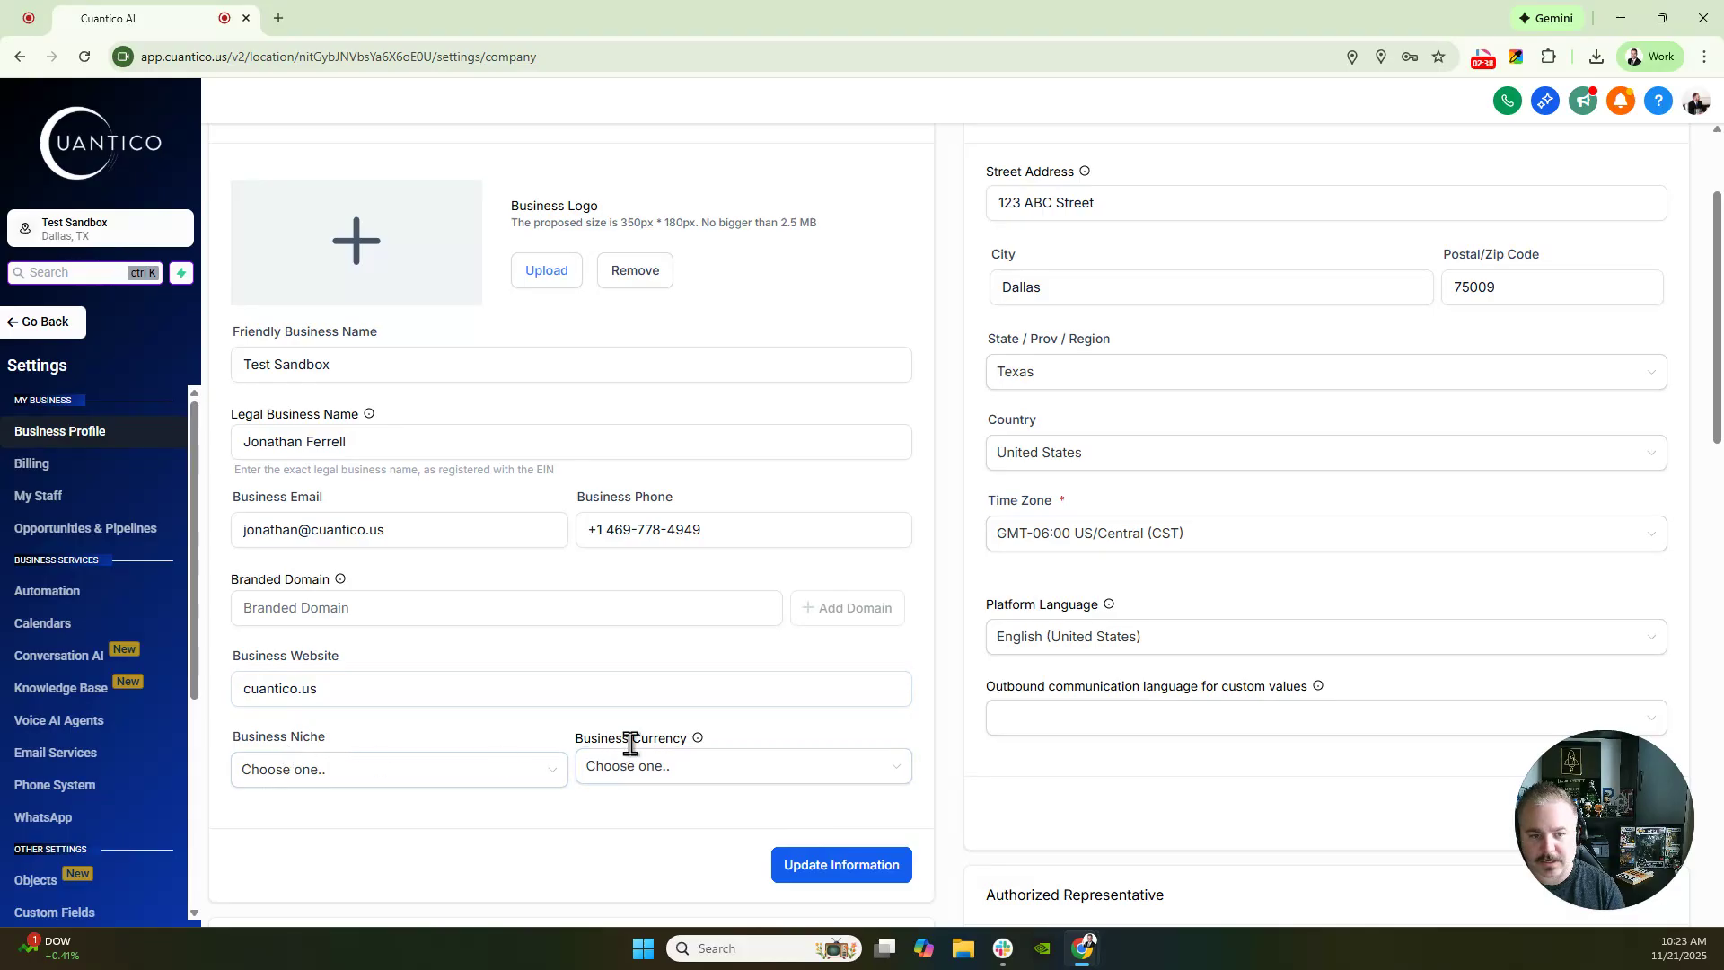
pyautogui.scroll(1, 890, 740)
pyautogui.scroll(1, 890, 740)
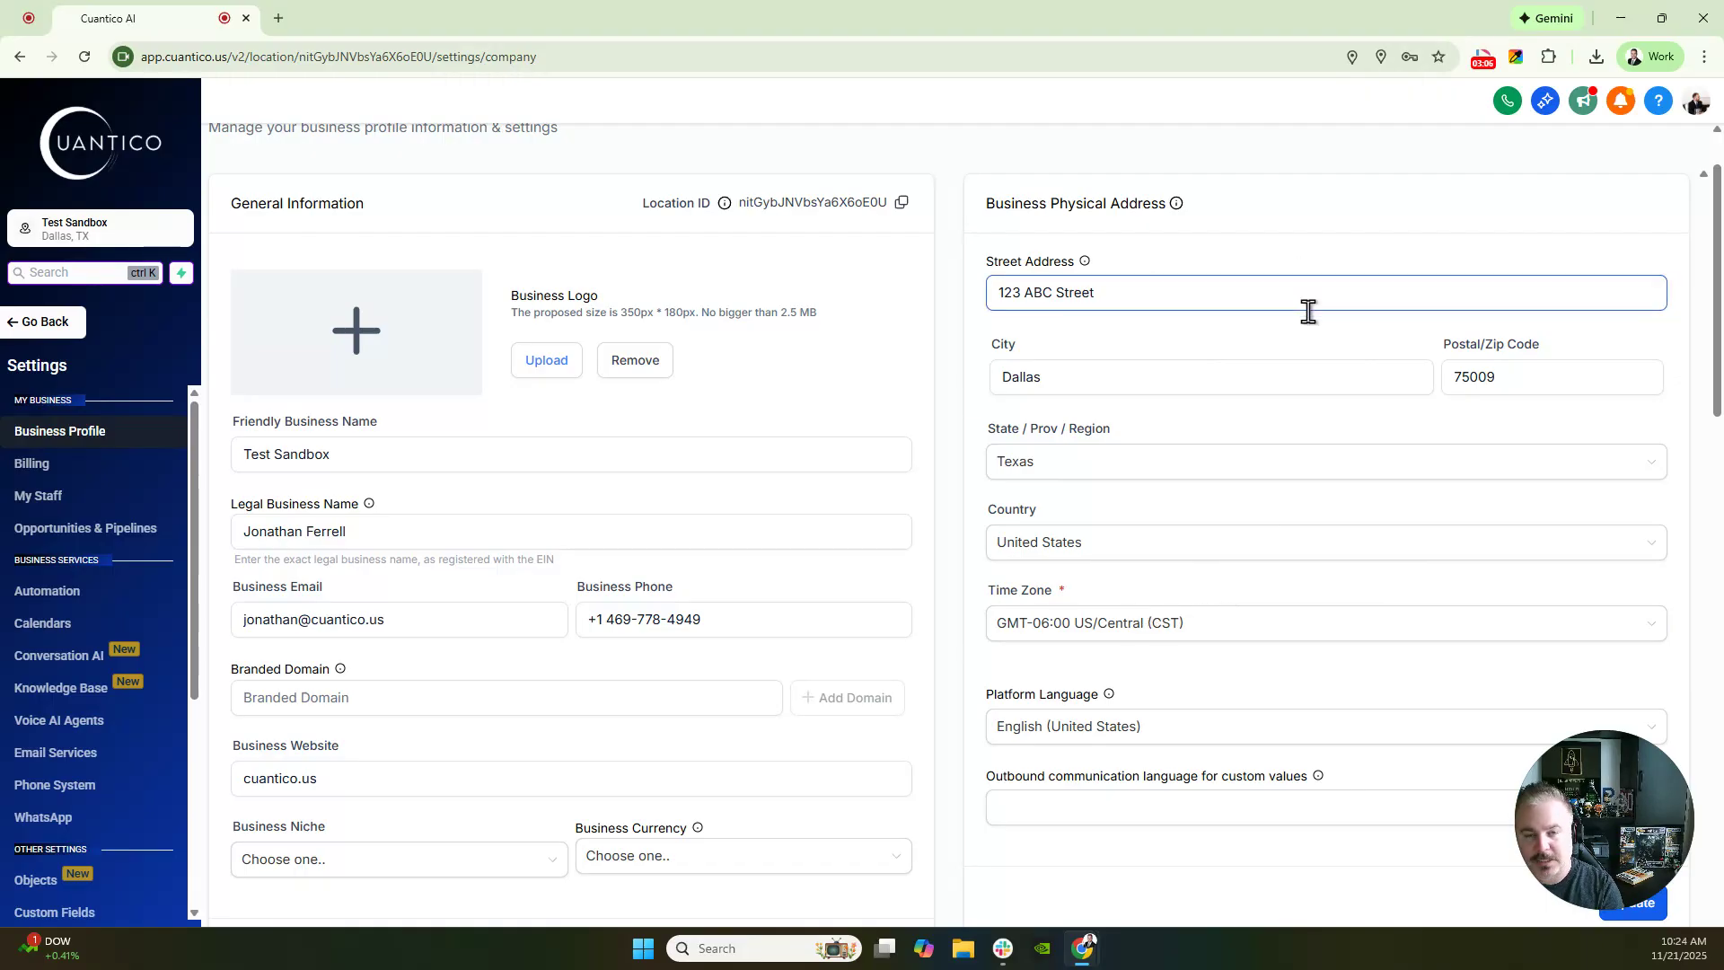
pyautogui.click(1374, 362)
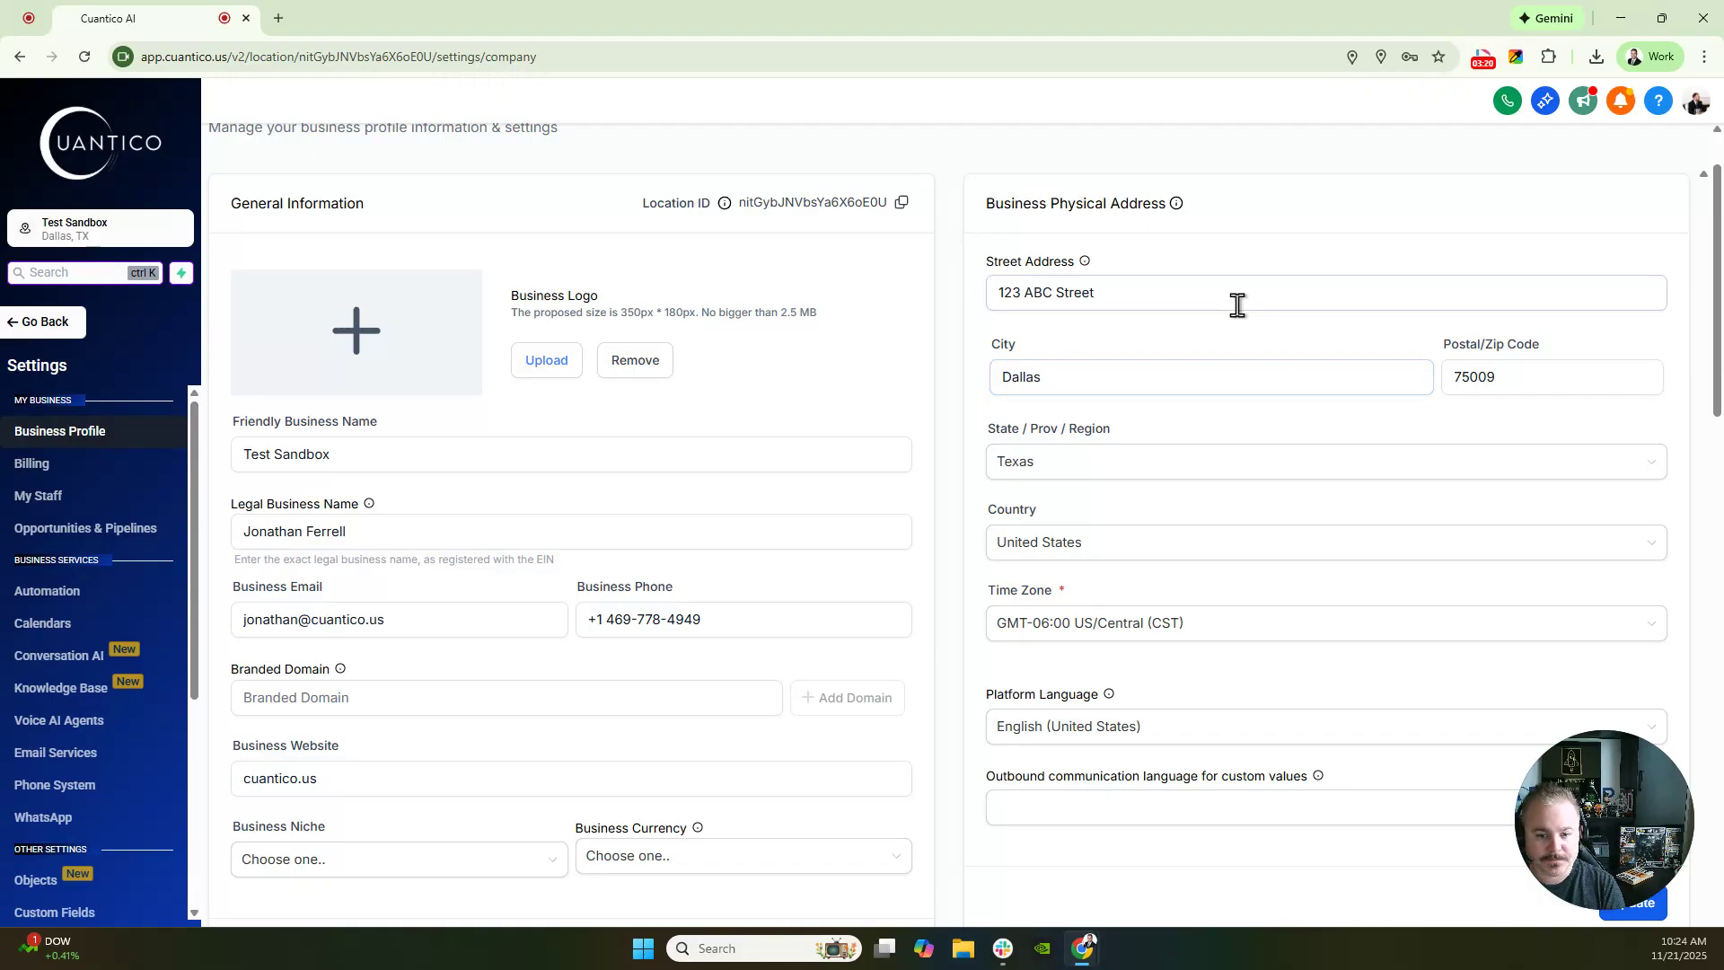
pyautogui.scroll(-5, 1328, 530)
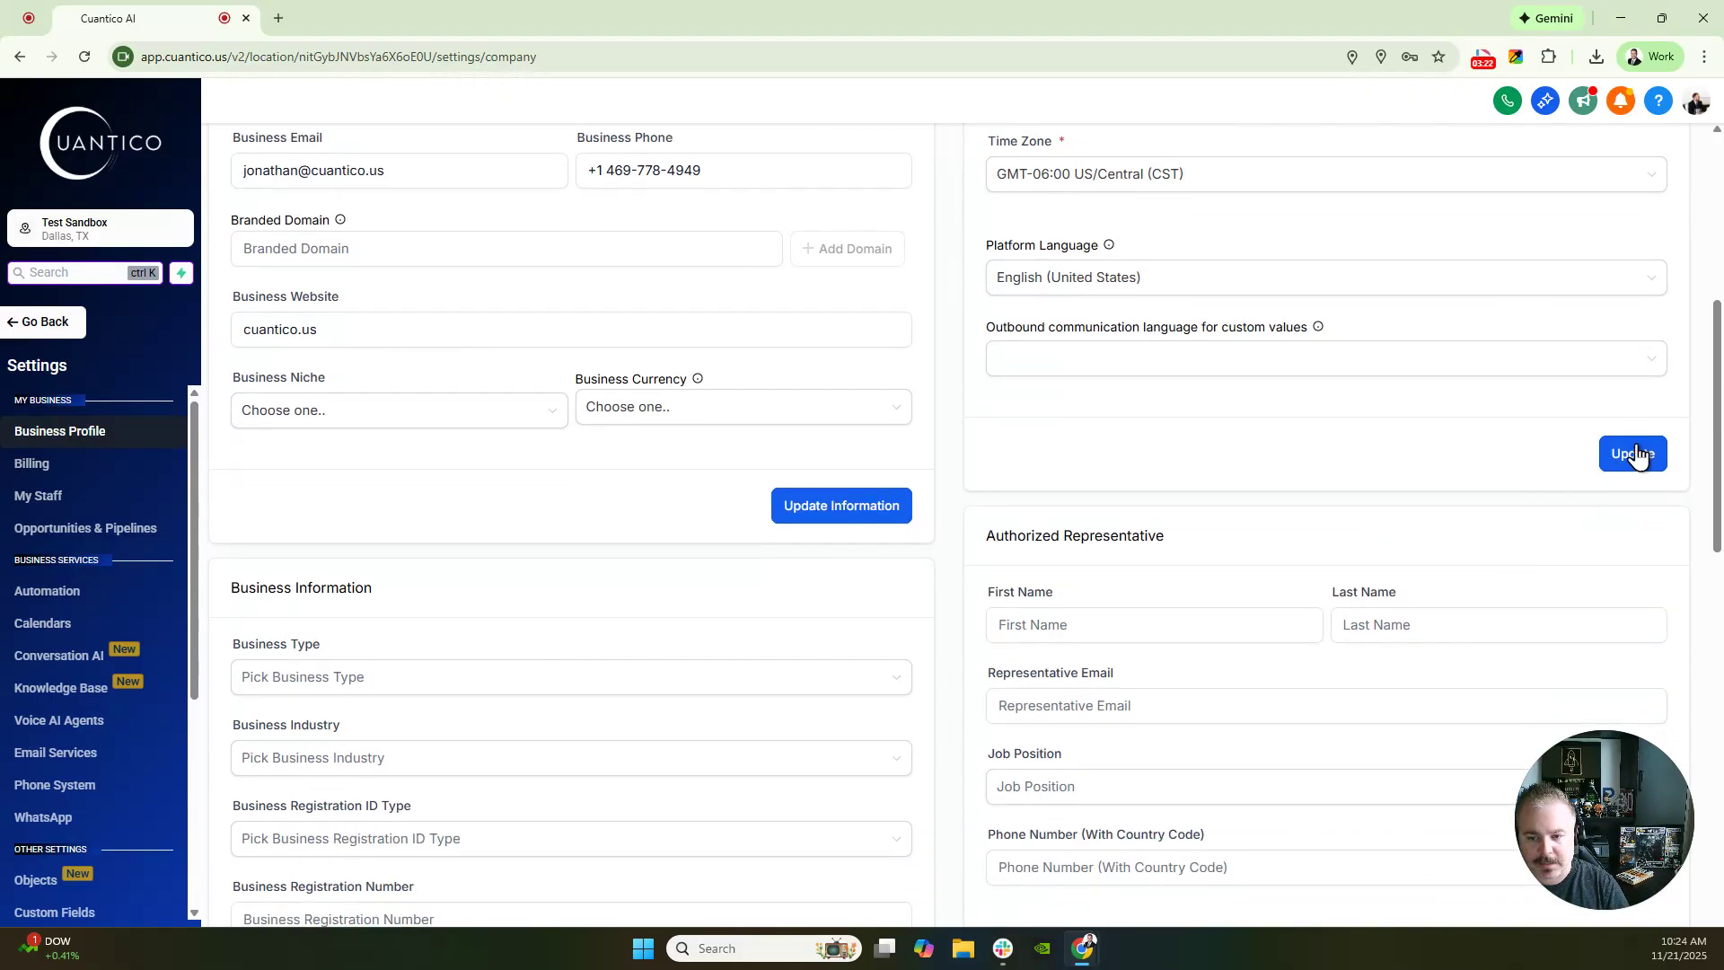
pyautogui.scroll(-3, 1631, 459)
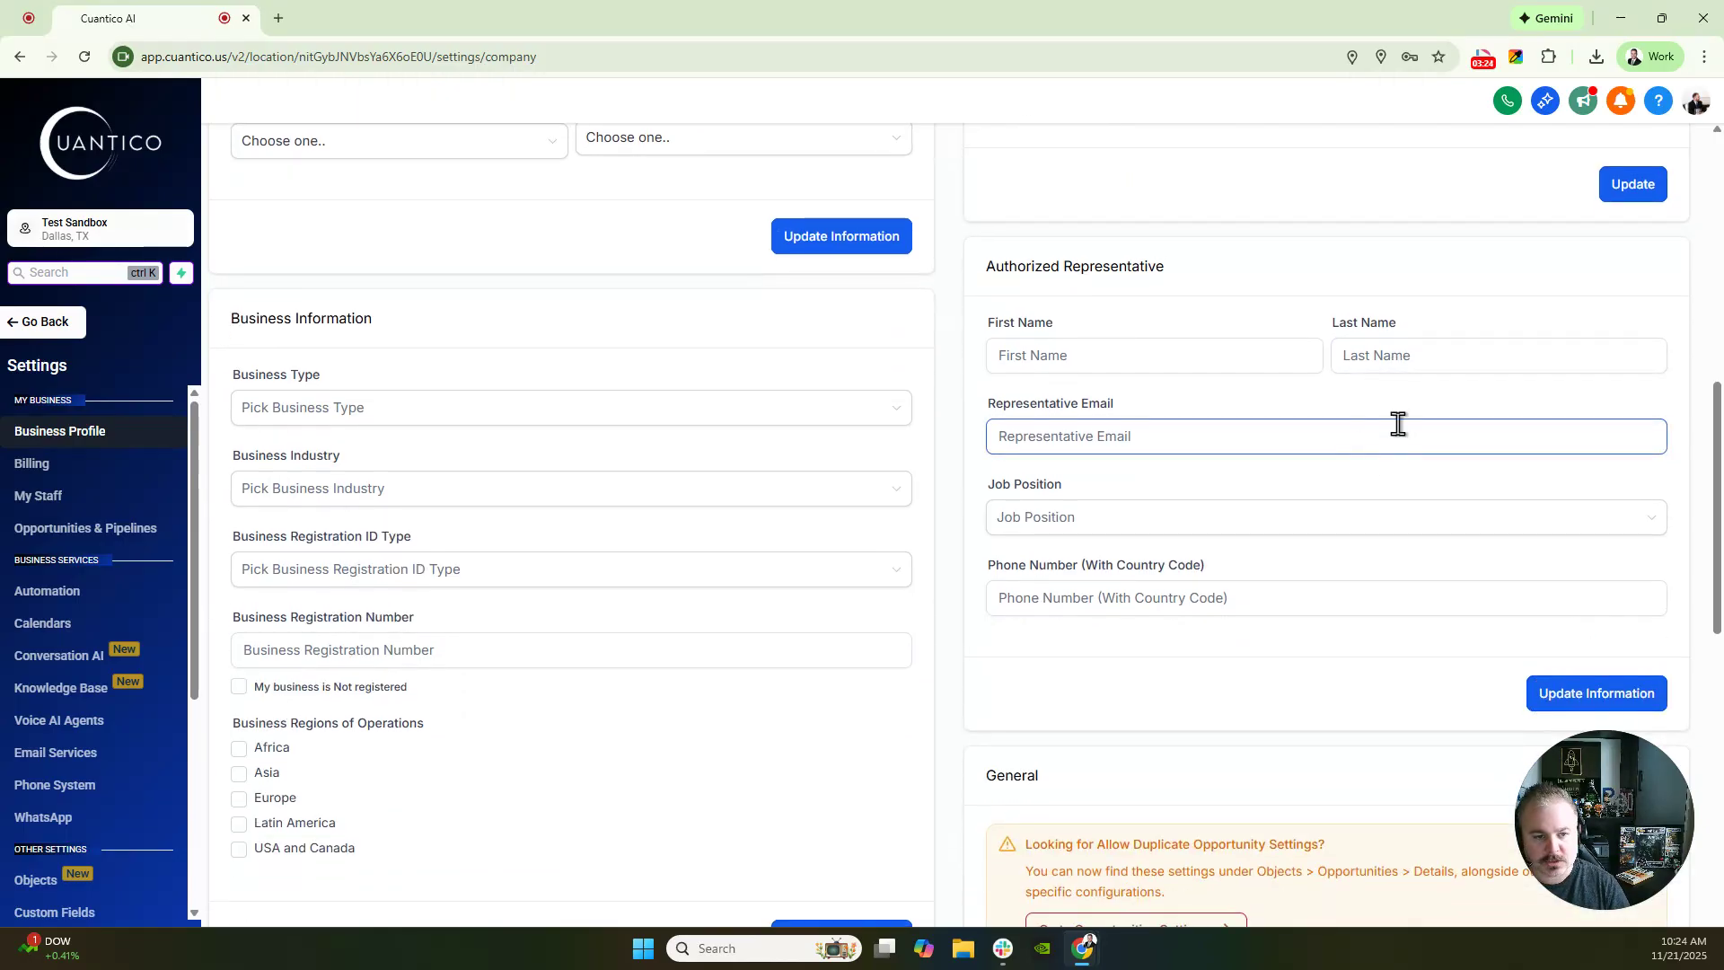
pyautogui.scroll(-1, 1397, 422)
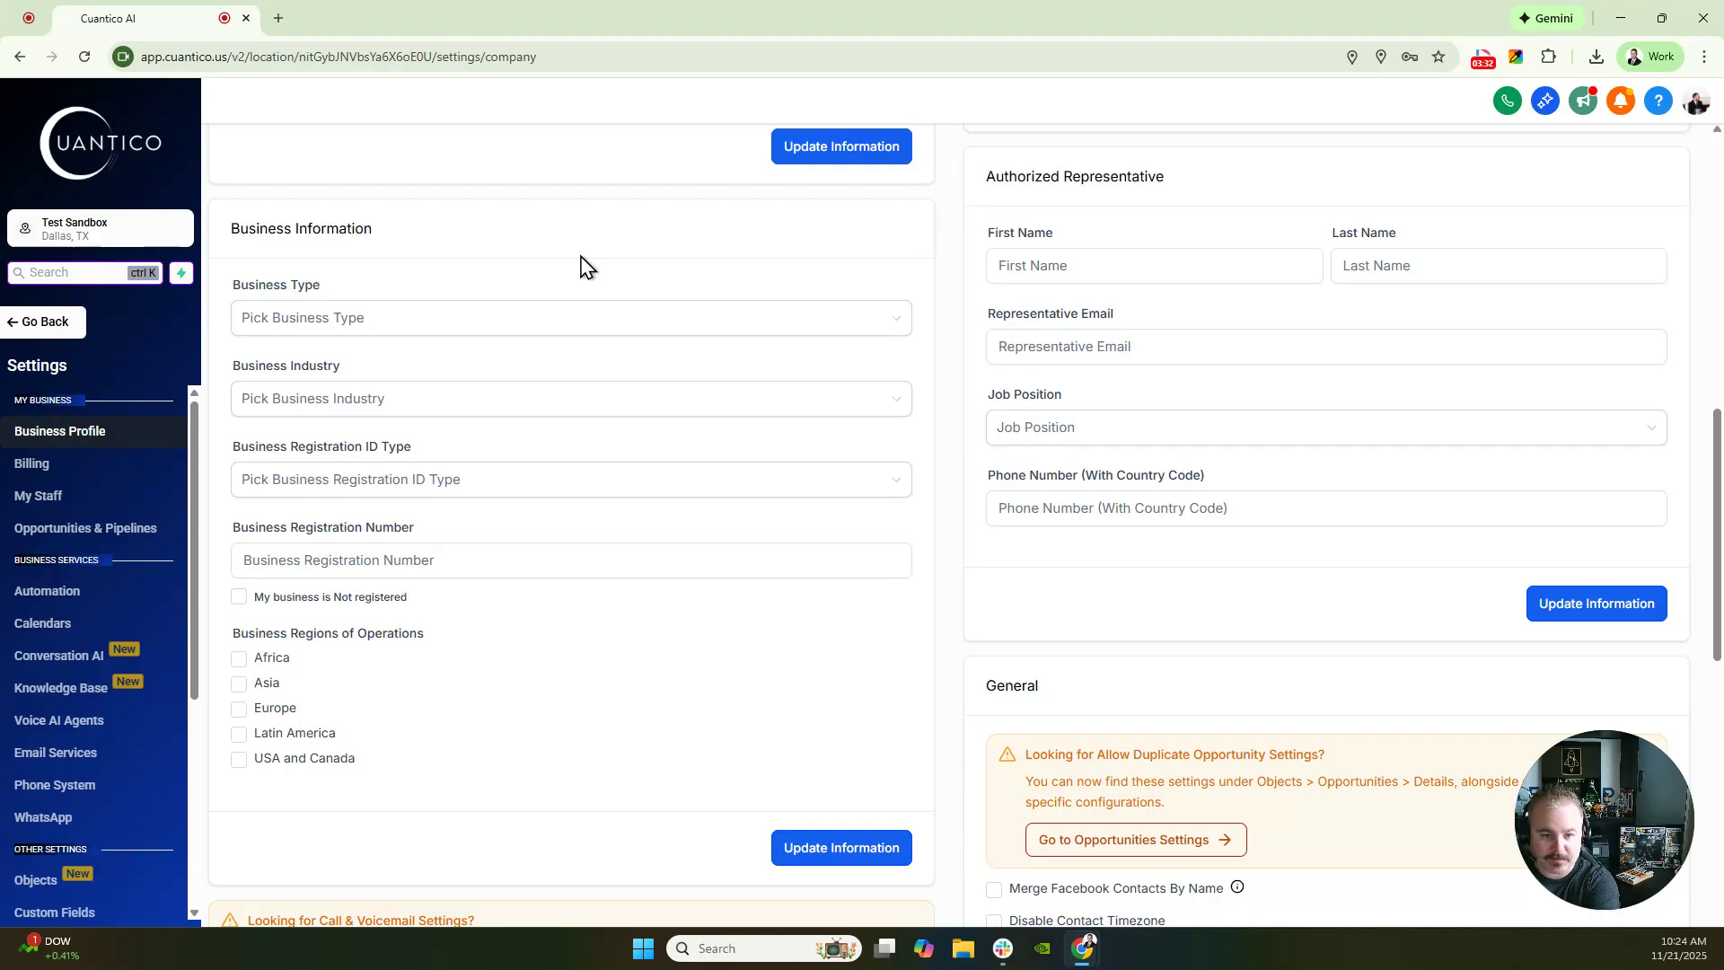
# - Set business type to Limited Liability Company Or Sole-Proprietorship and industry to Real Estate
pyautogui.click(308, 320)
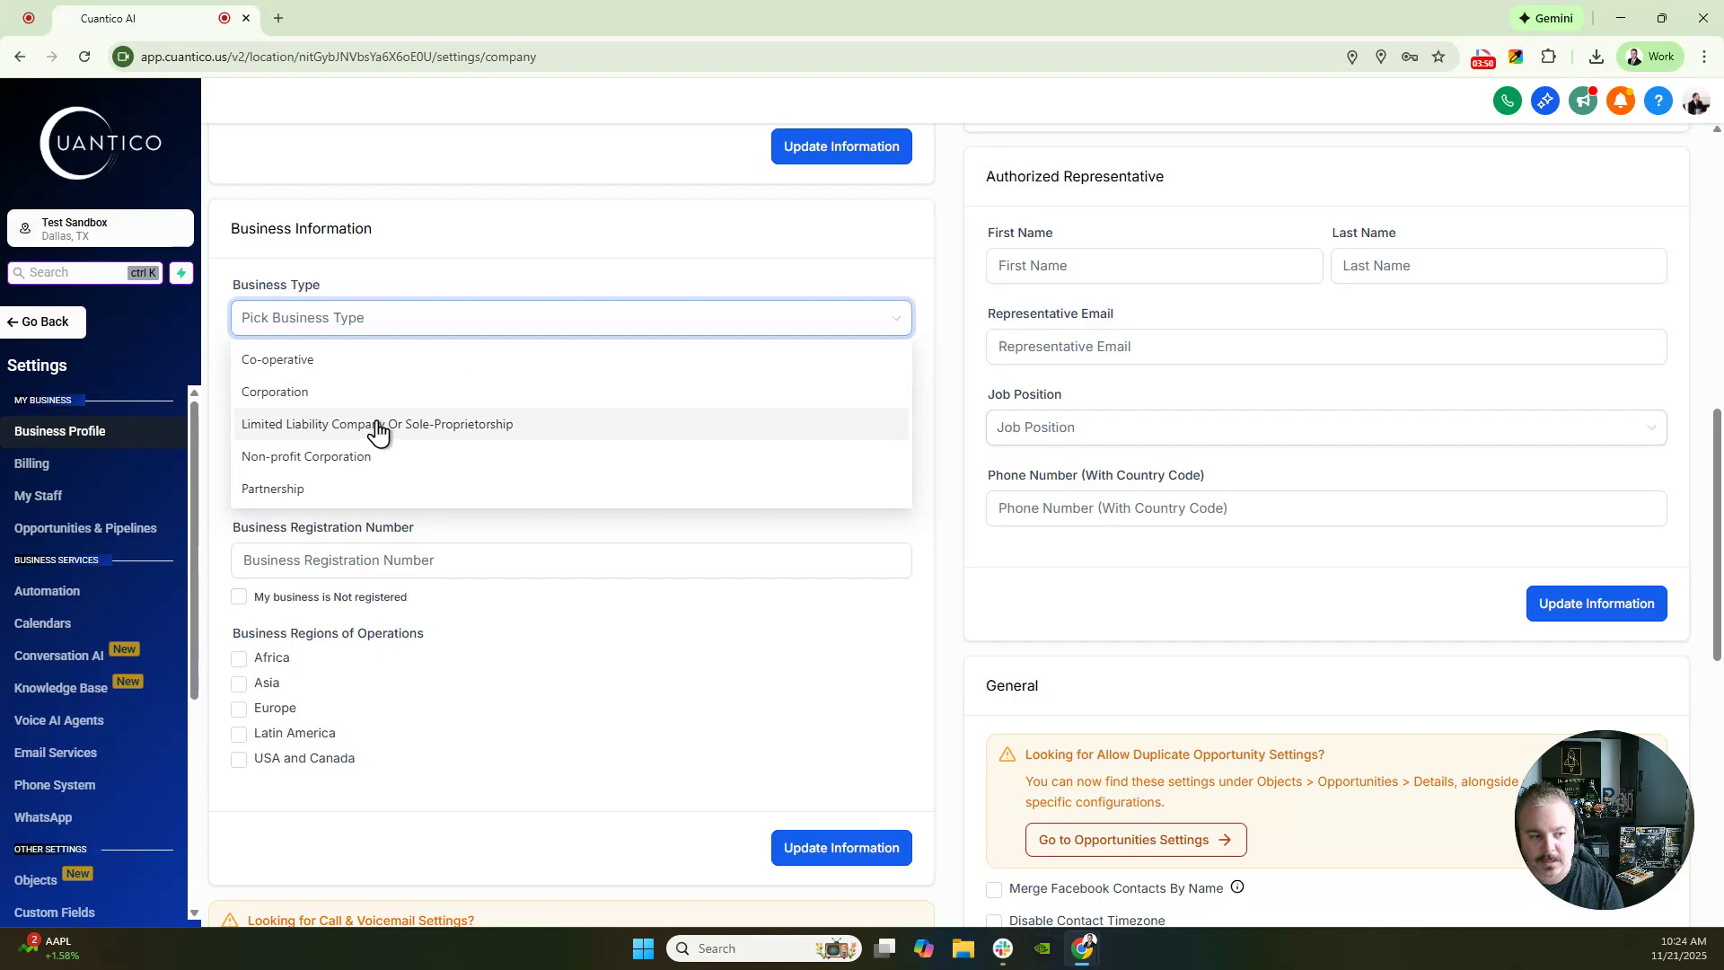
pyautogui.click(480, 429)
pyautogui.click(468, 413)
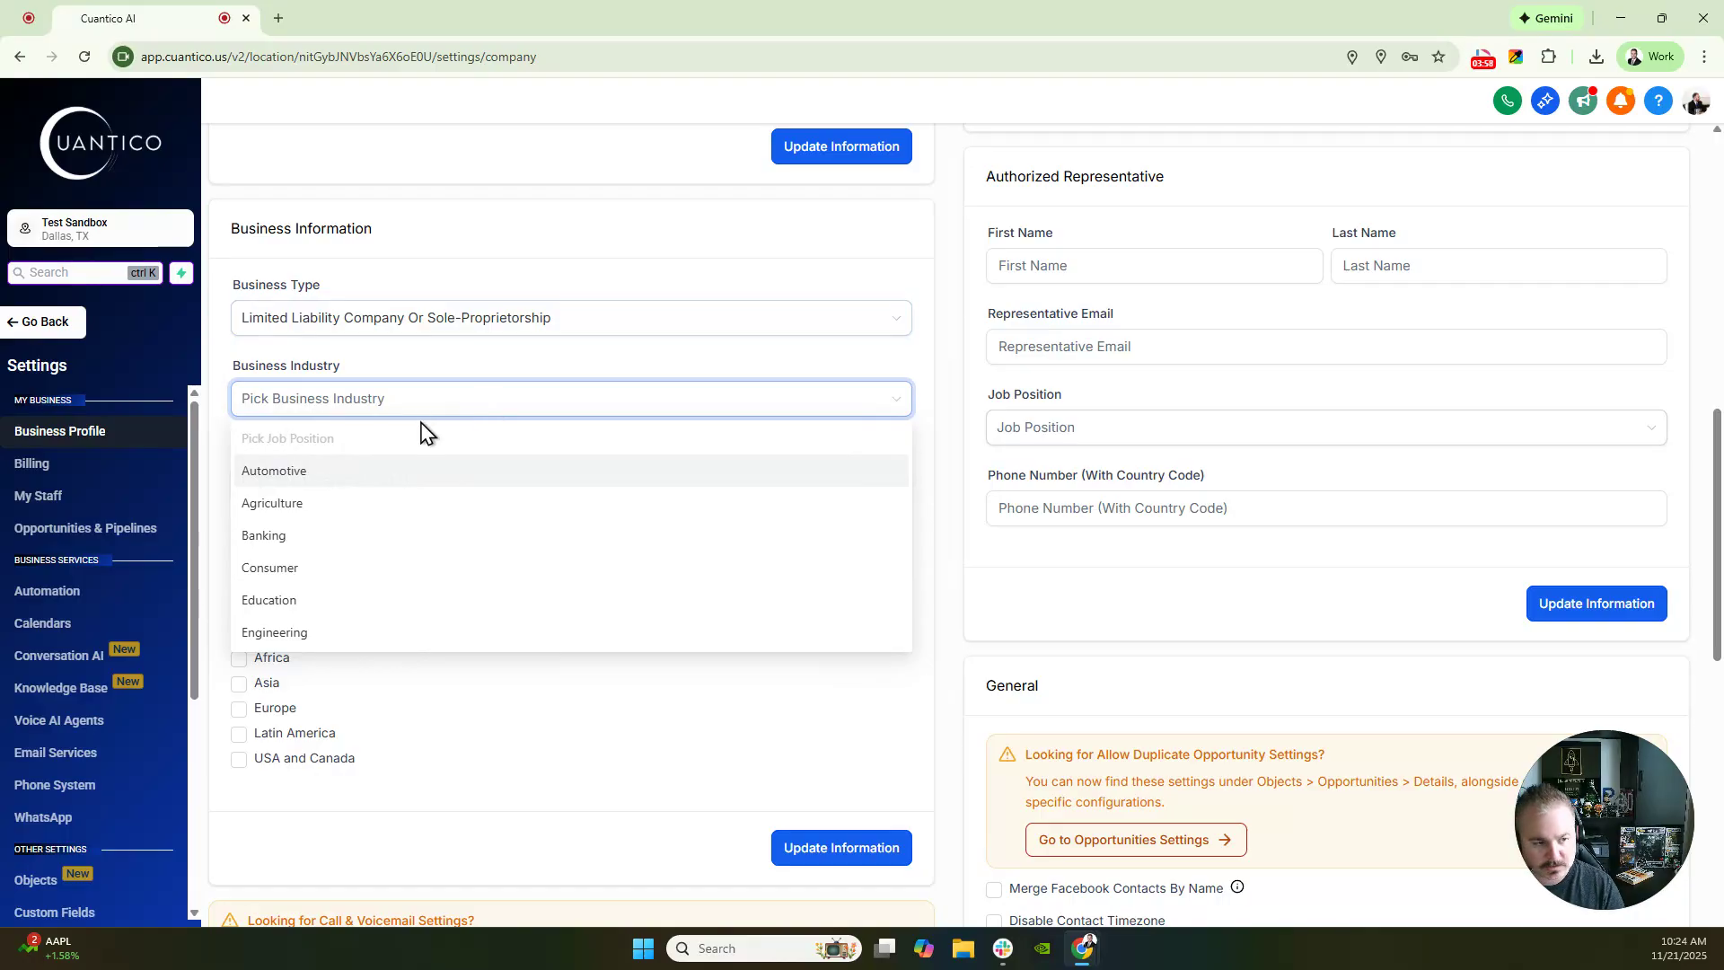
pyautogui.scroll(-2, 349, 608)
pyautogui.scroll(-4, 349, 608)
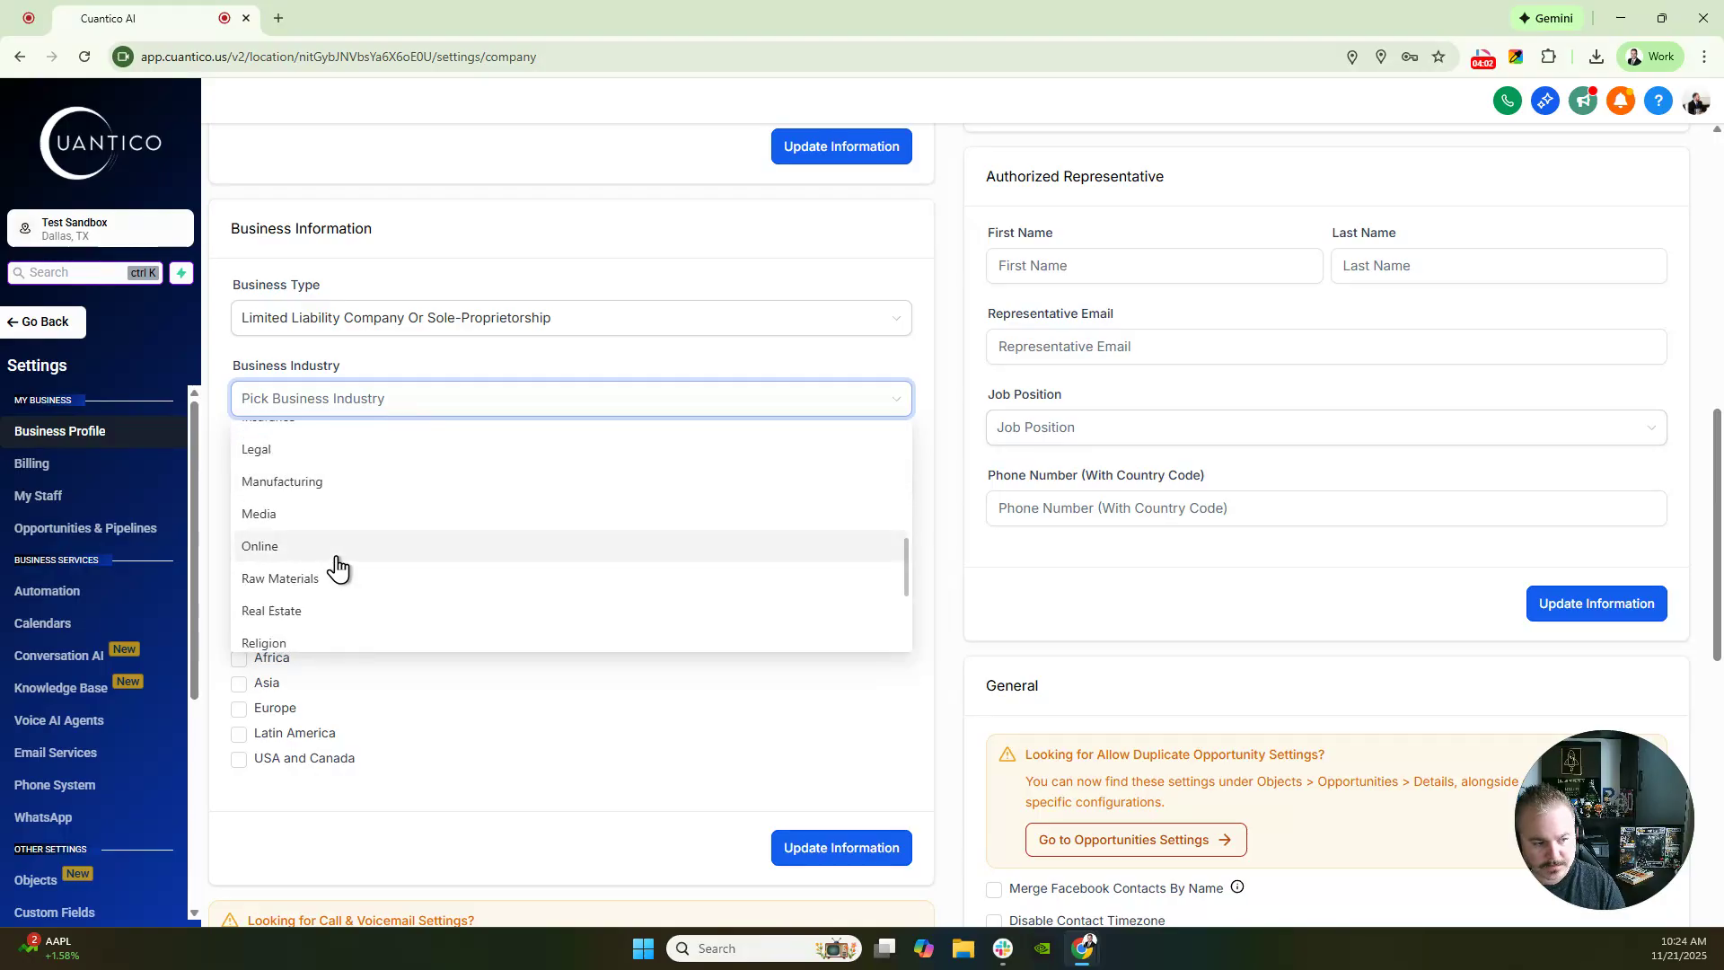
pyautogui.click(299, 620)
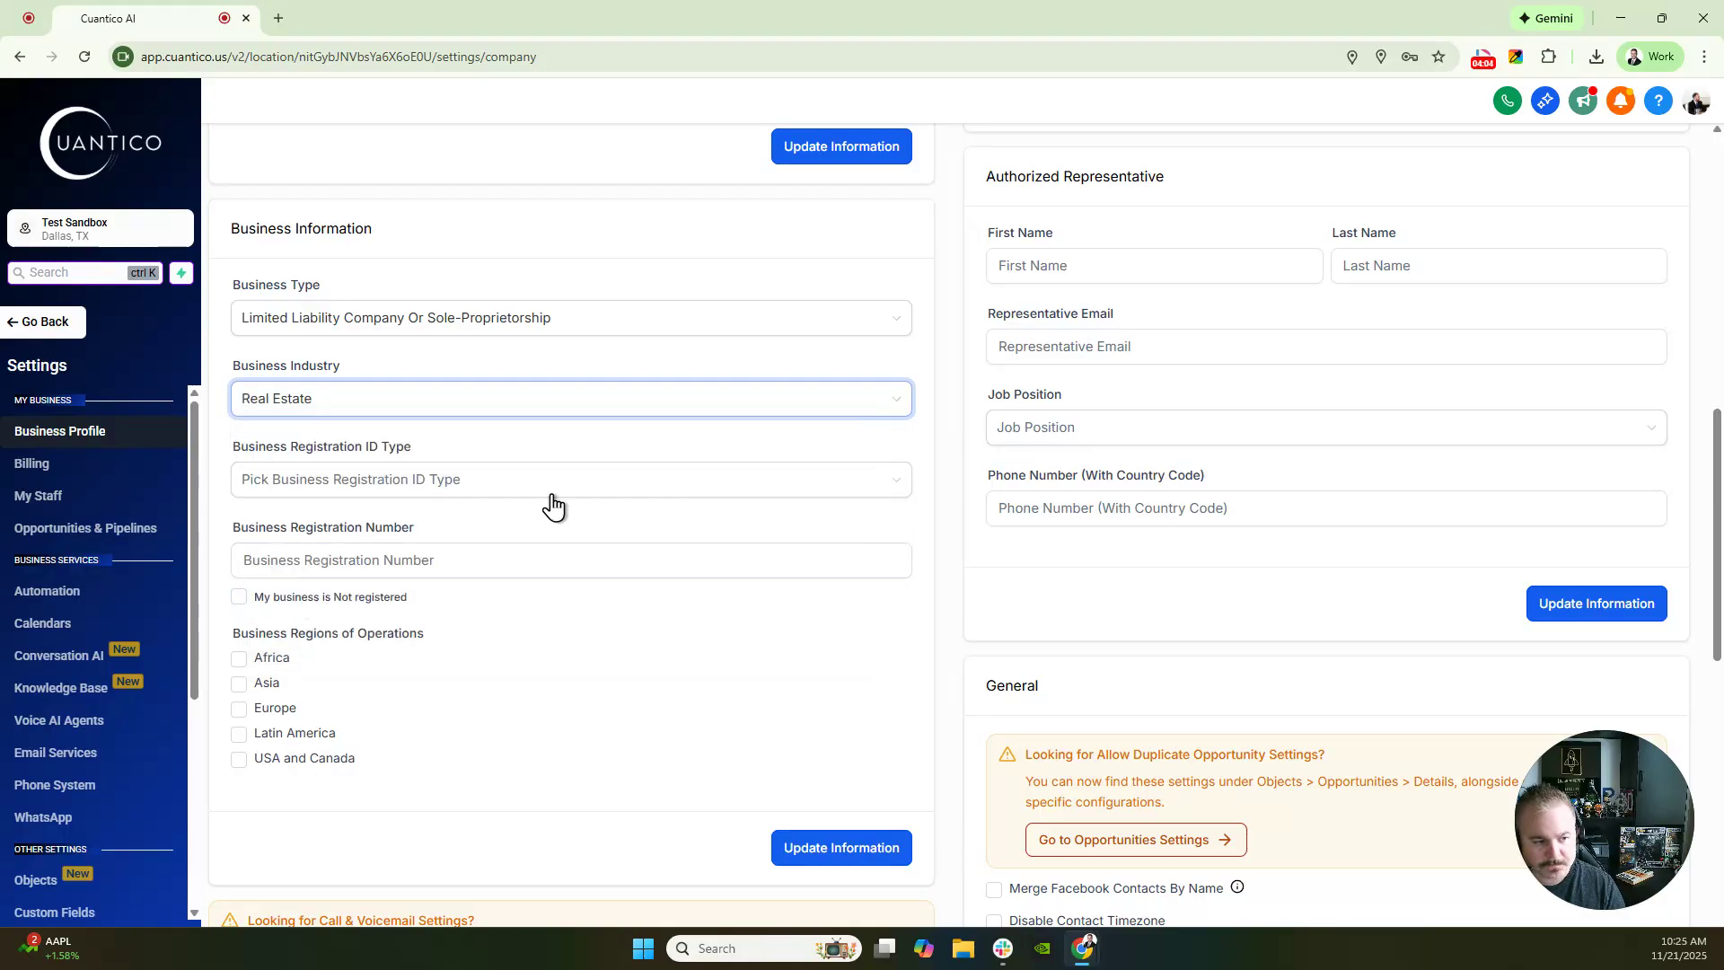
pyautogui.moveTo(234, 449); pyautogui.dragTo(411, 455)
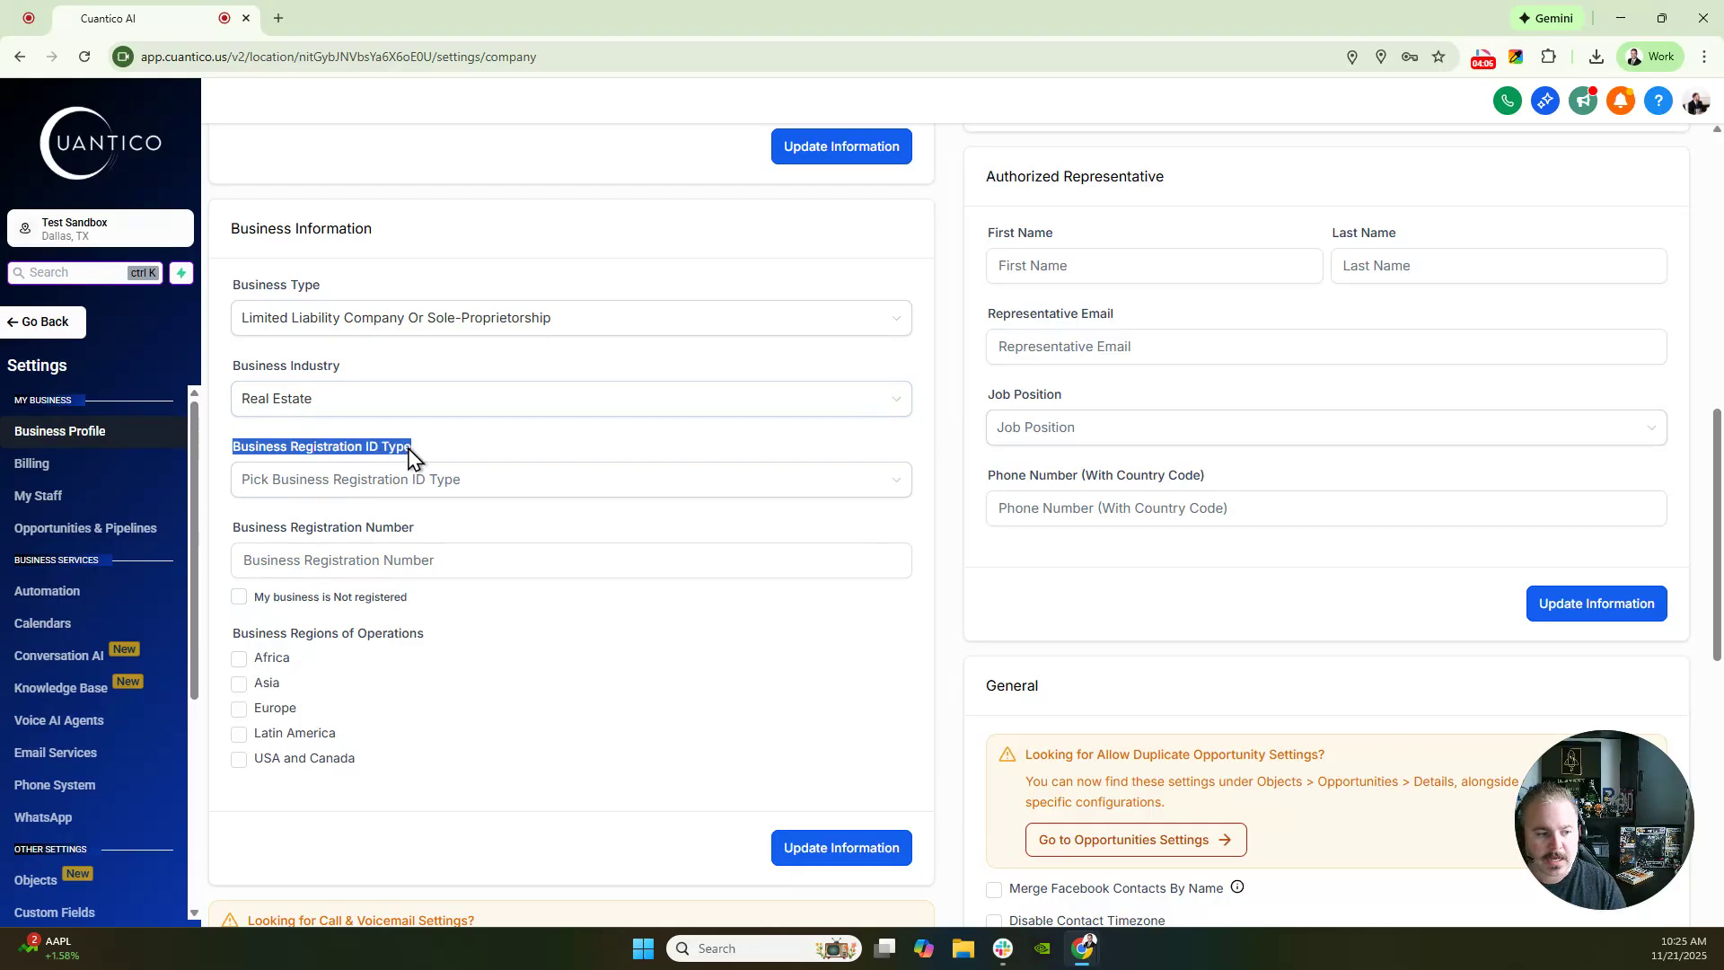
pyautogui.click(492, 449)
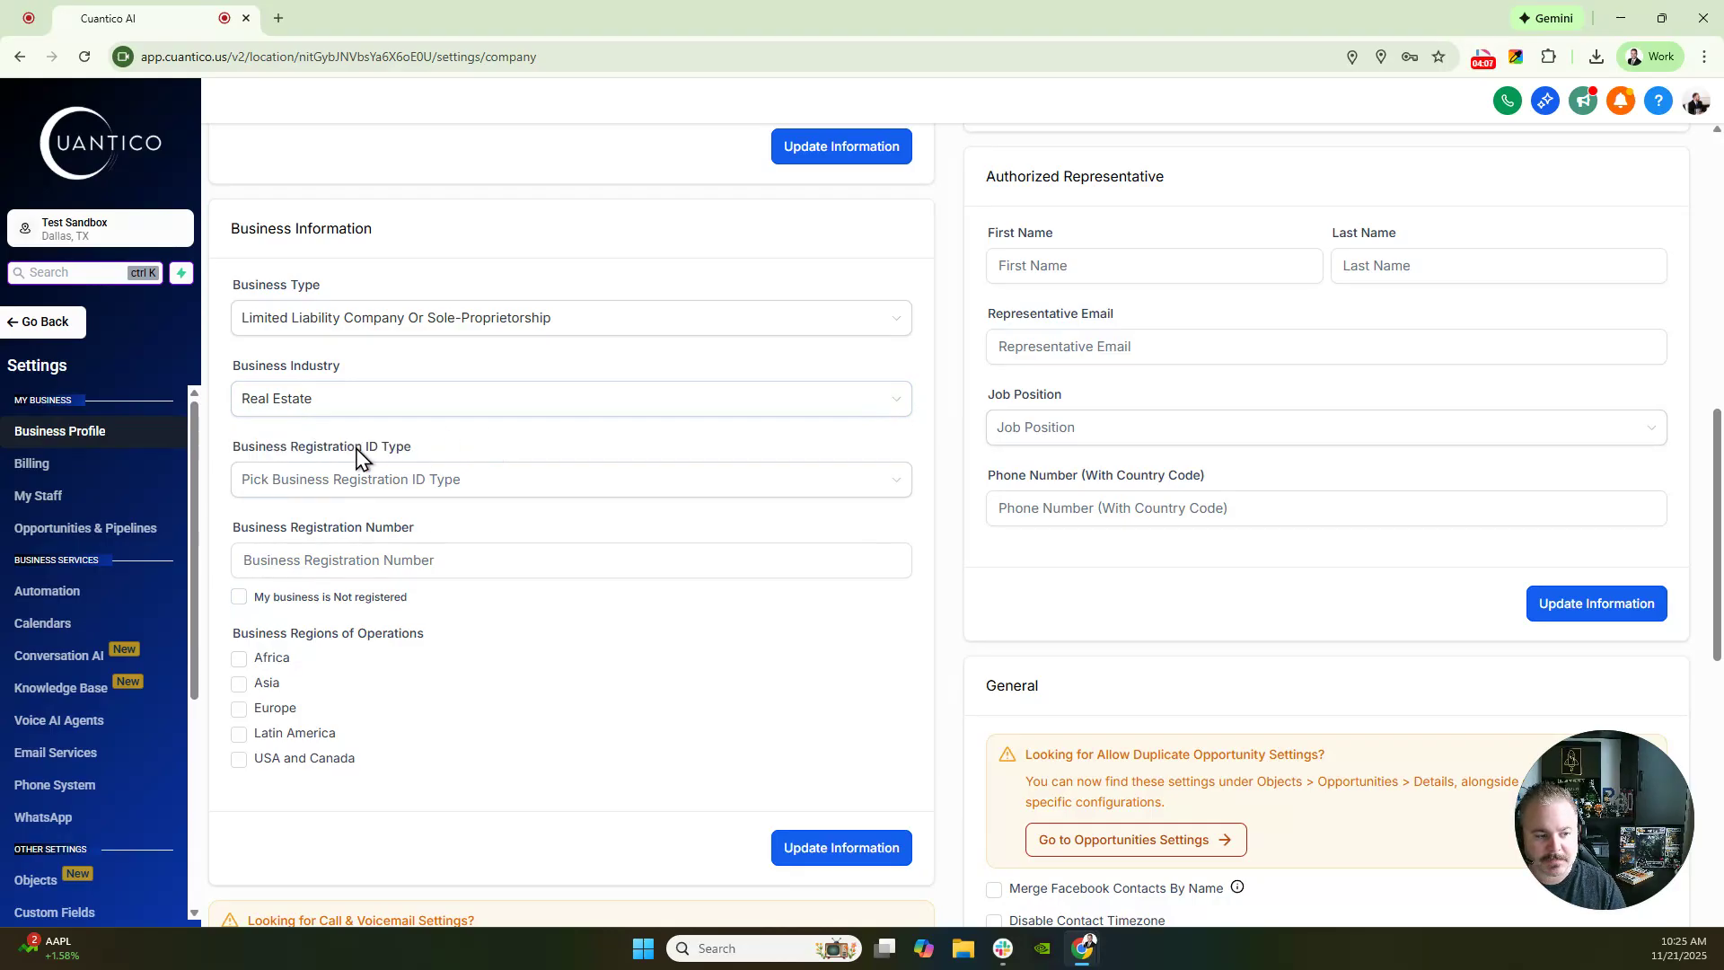
# - Choose USA EIN as registration ID type, mark not registered, add USA and Canada, and save
pyautogui.click(480, 479)
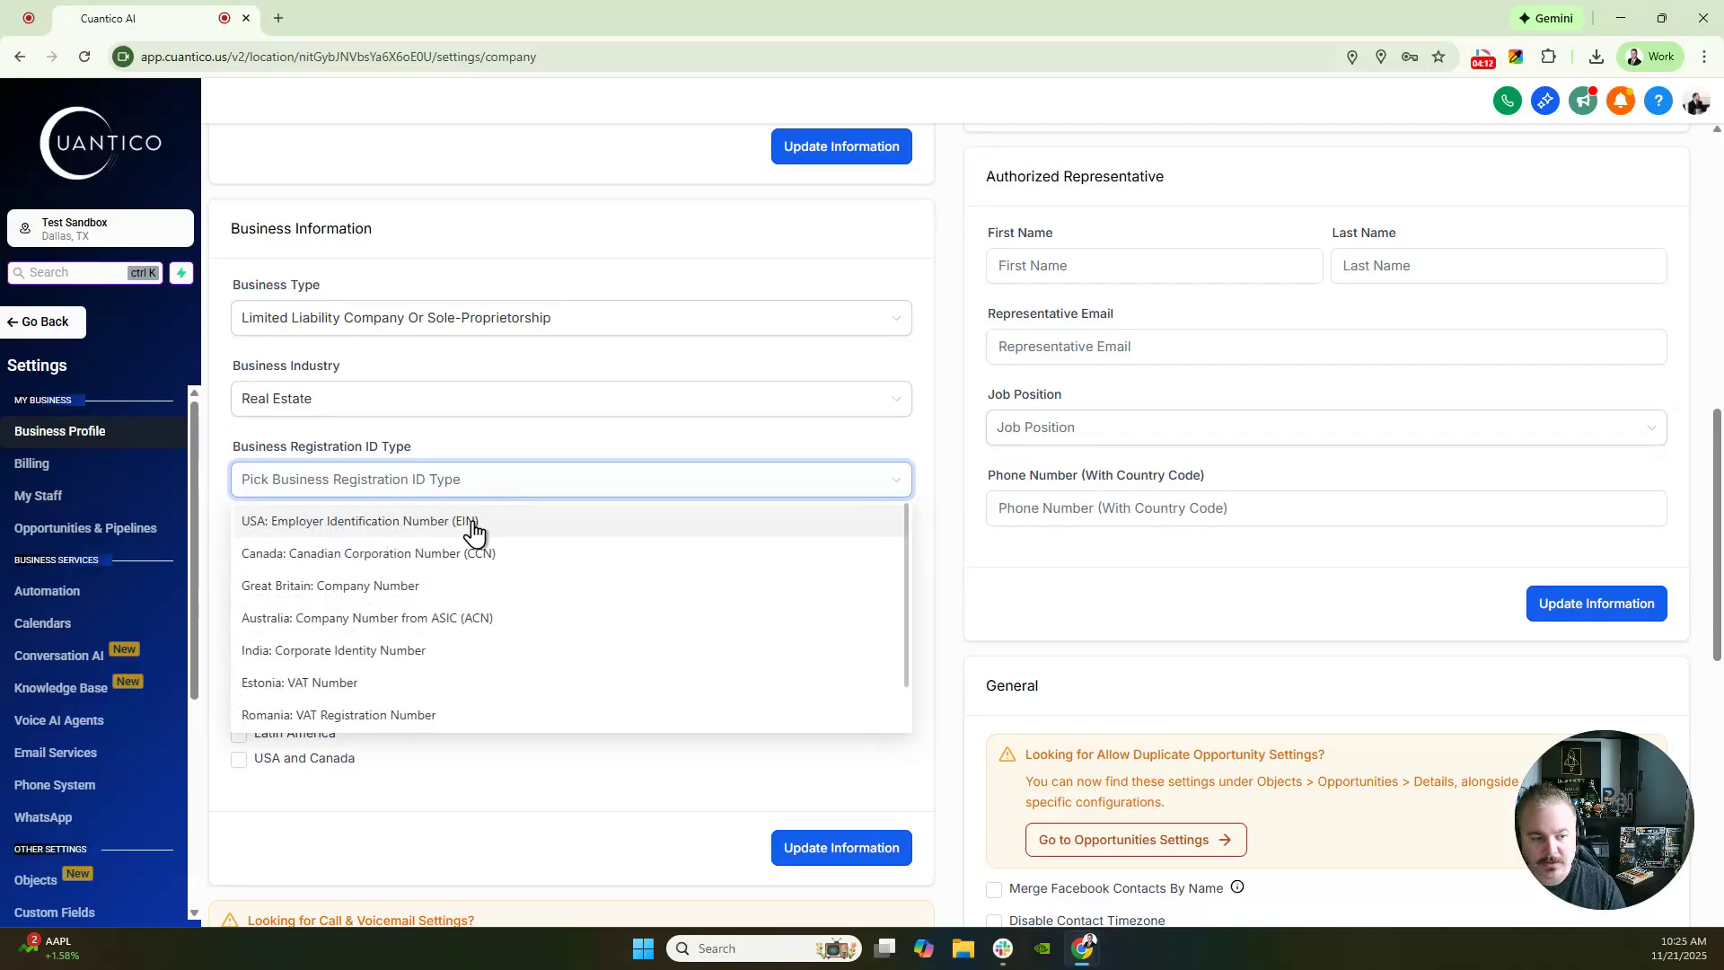
pyautogui.click(500, 445)
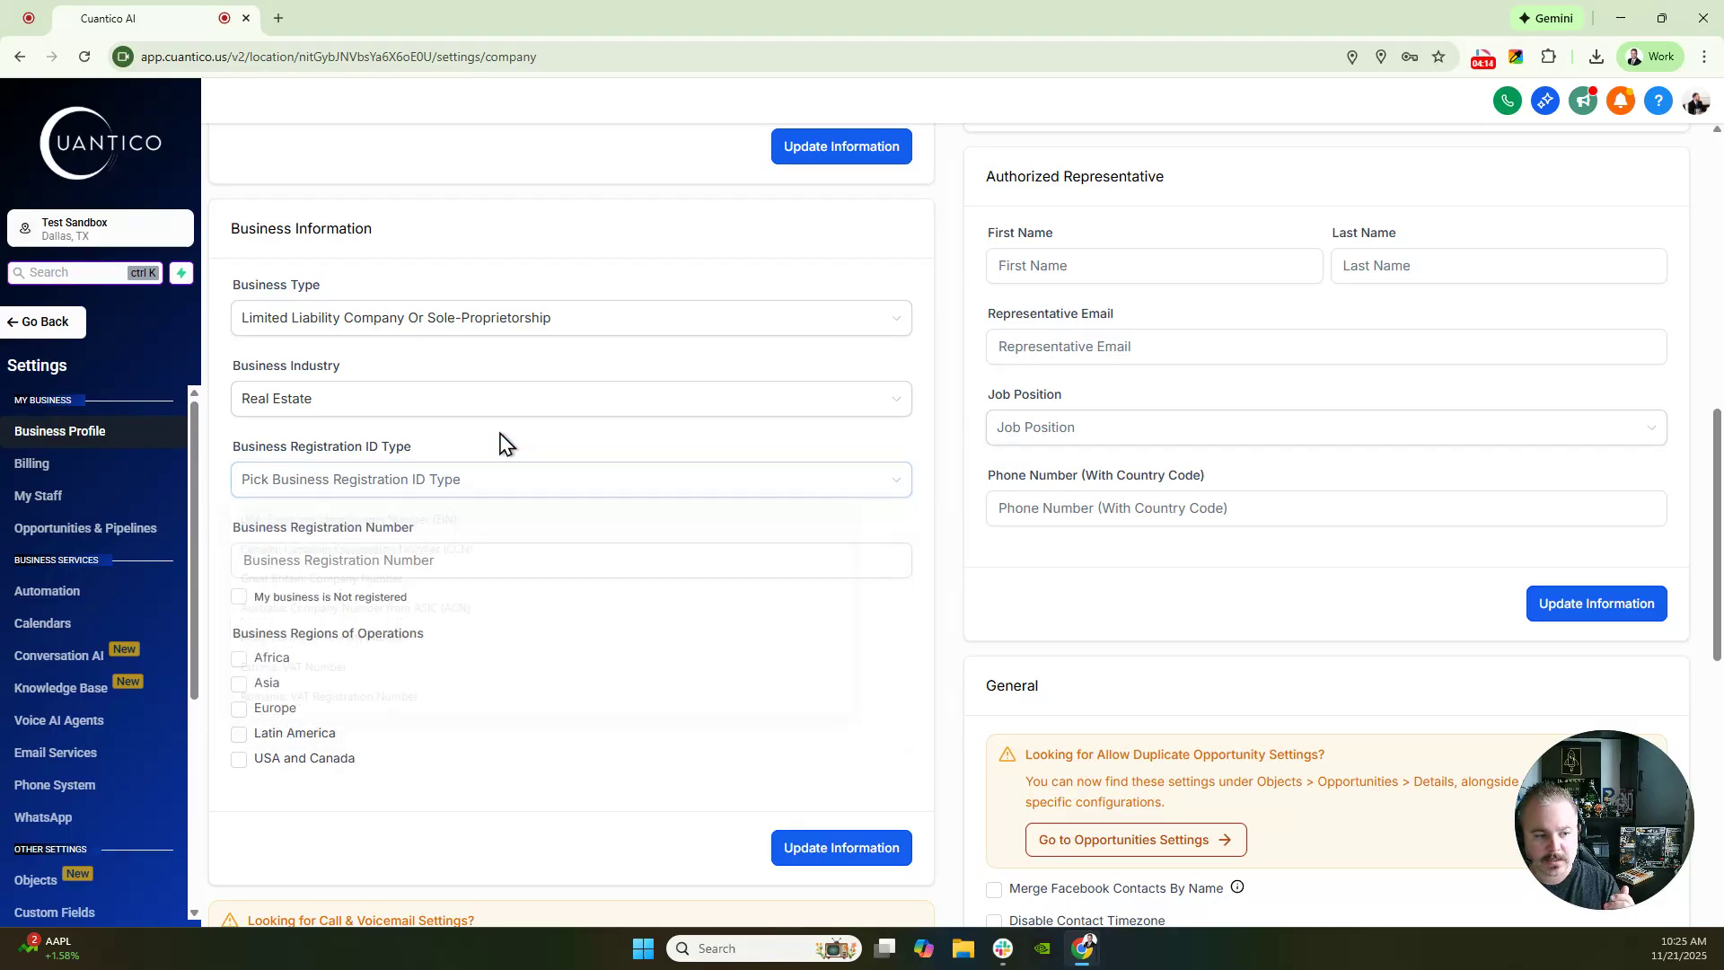
pyautogui.click(241, 598)
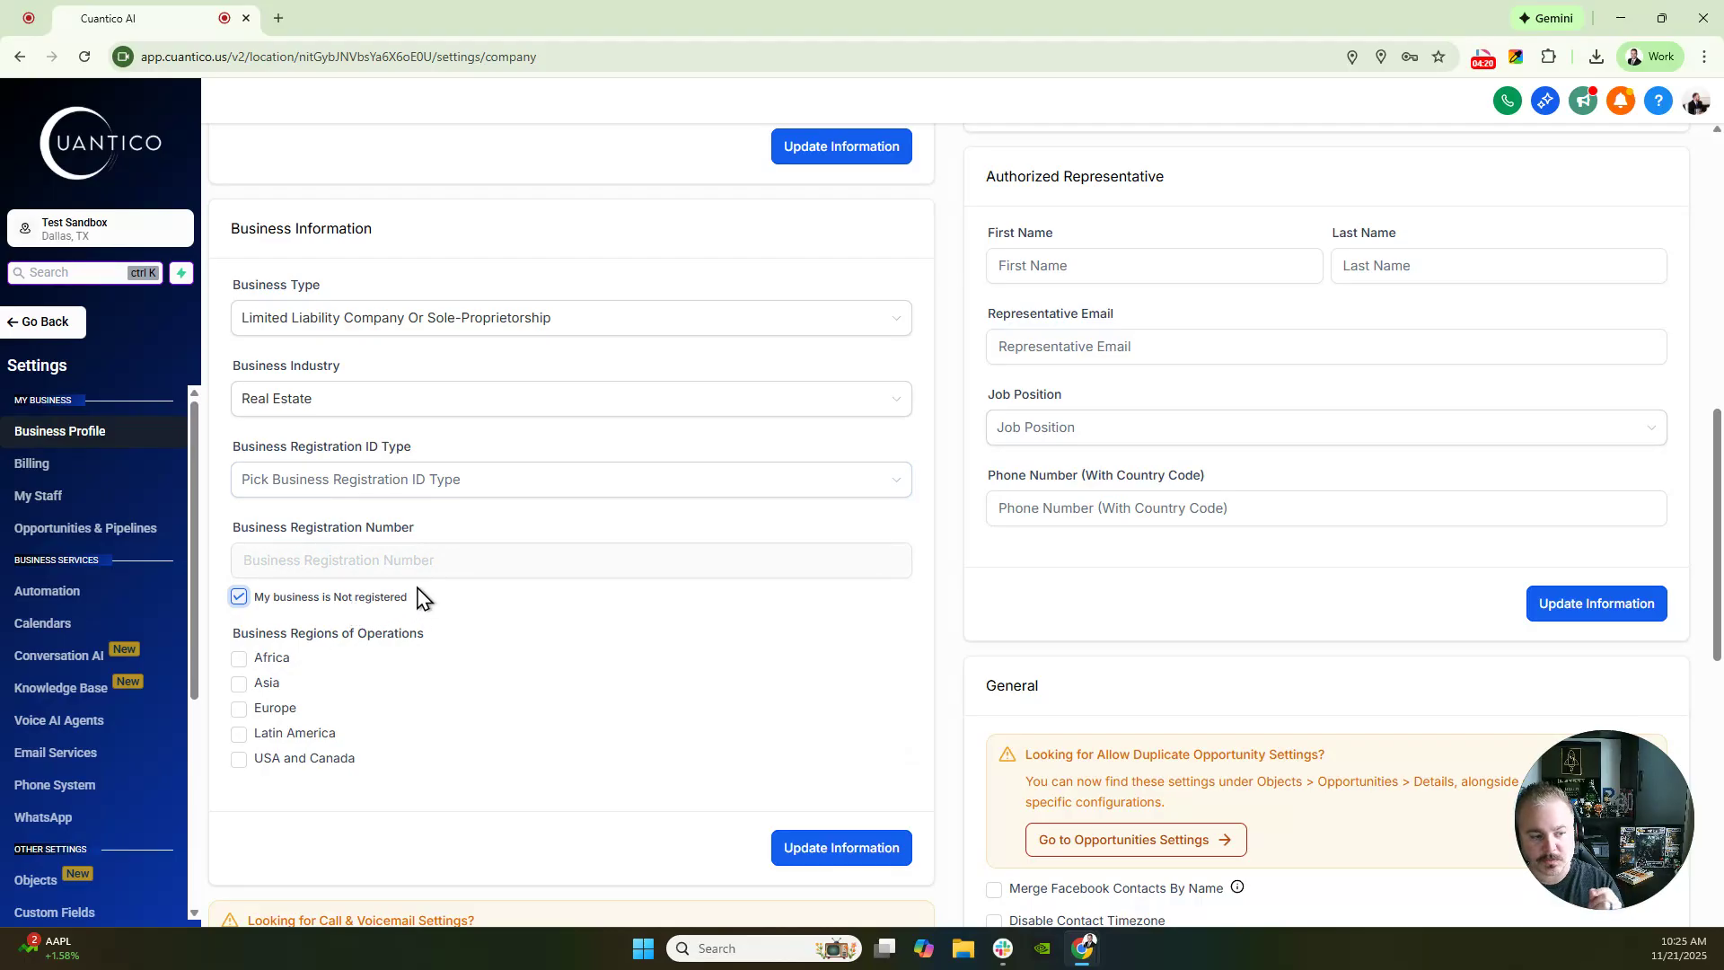
pyautogui.click(241, 597)
pyautogui.click(305, 489)
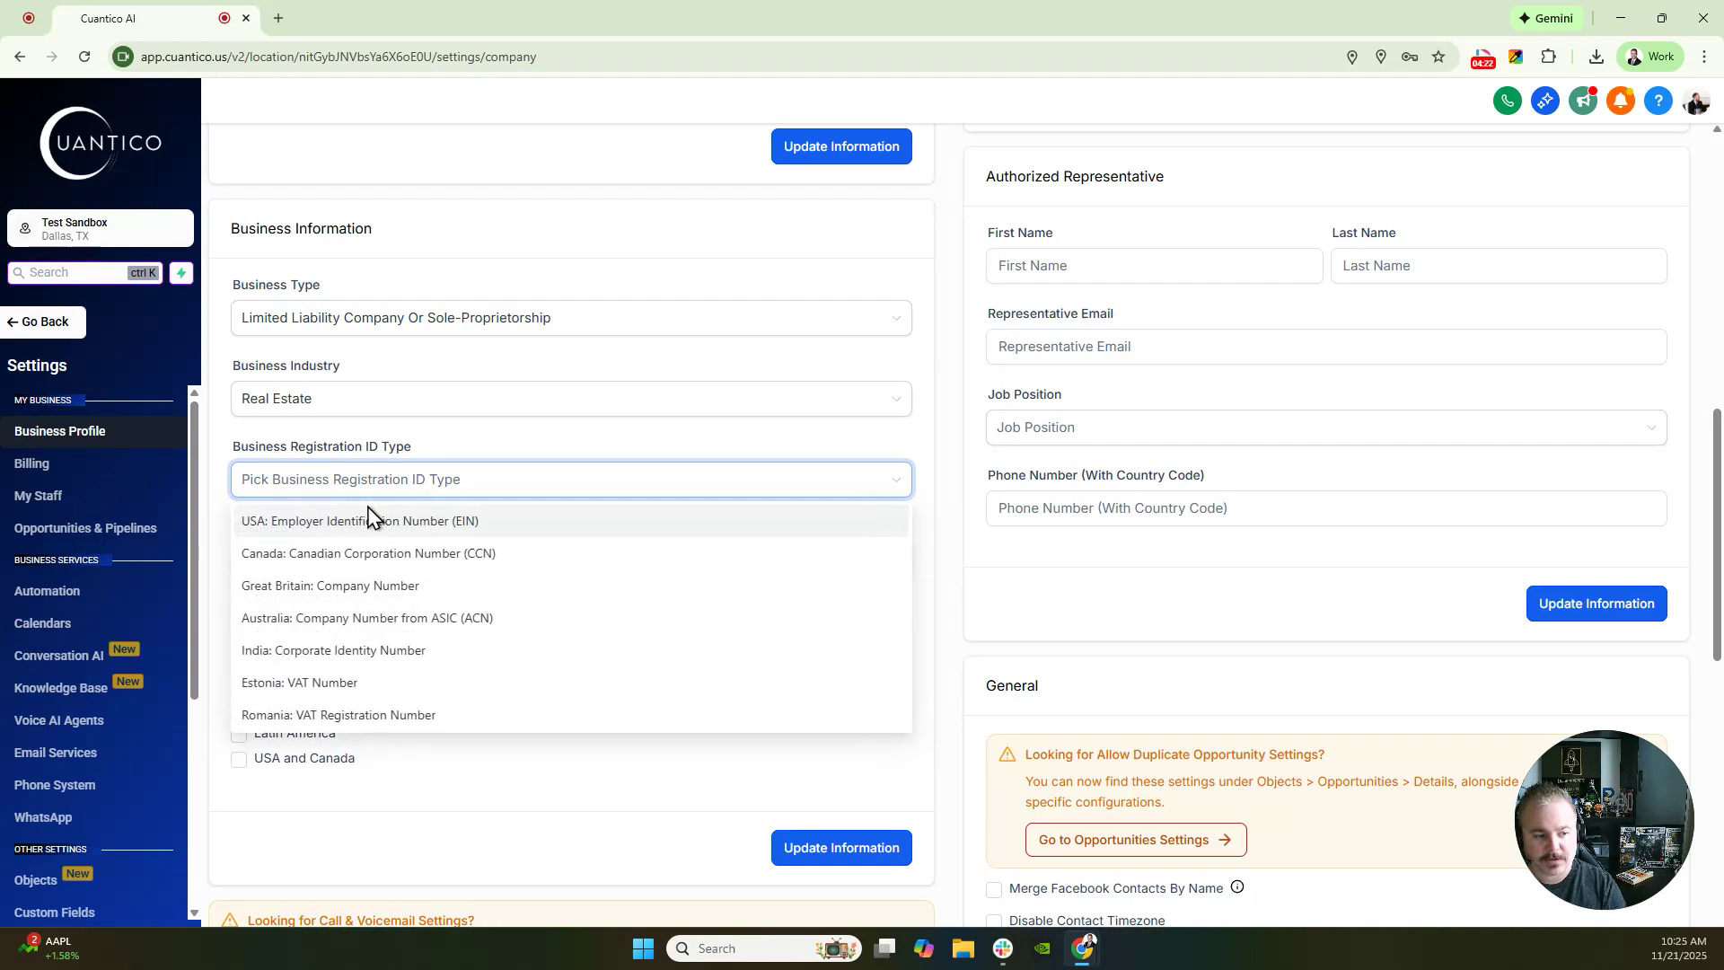
pyautogui.click(375, 532)
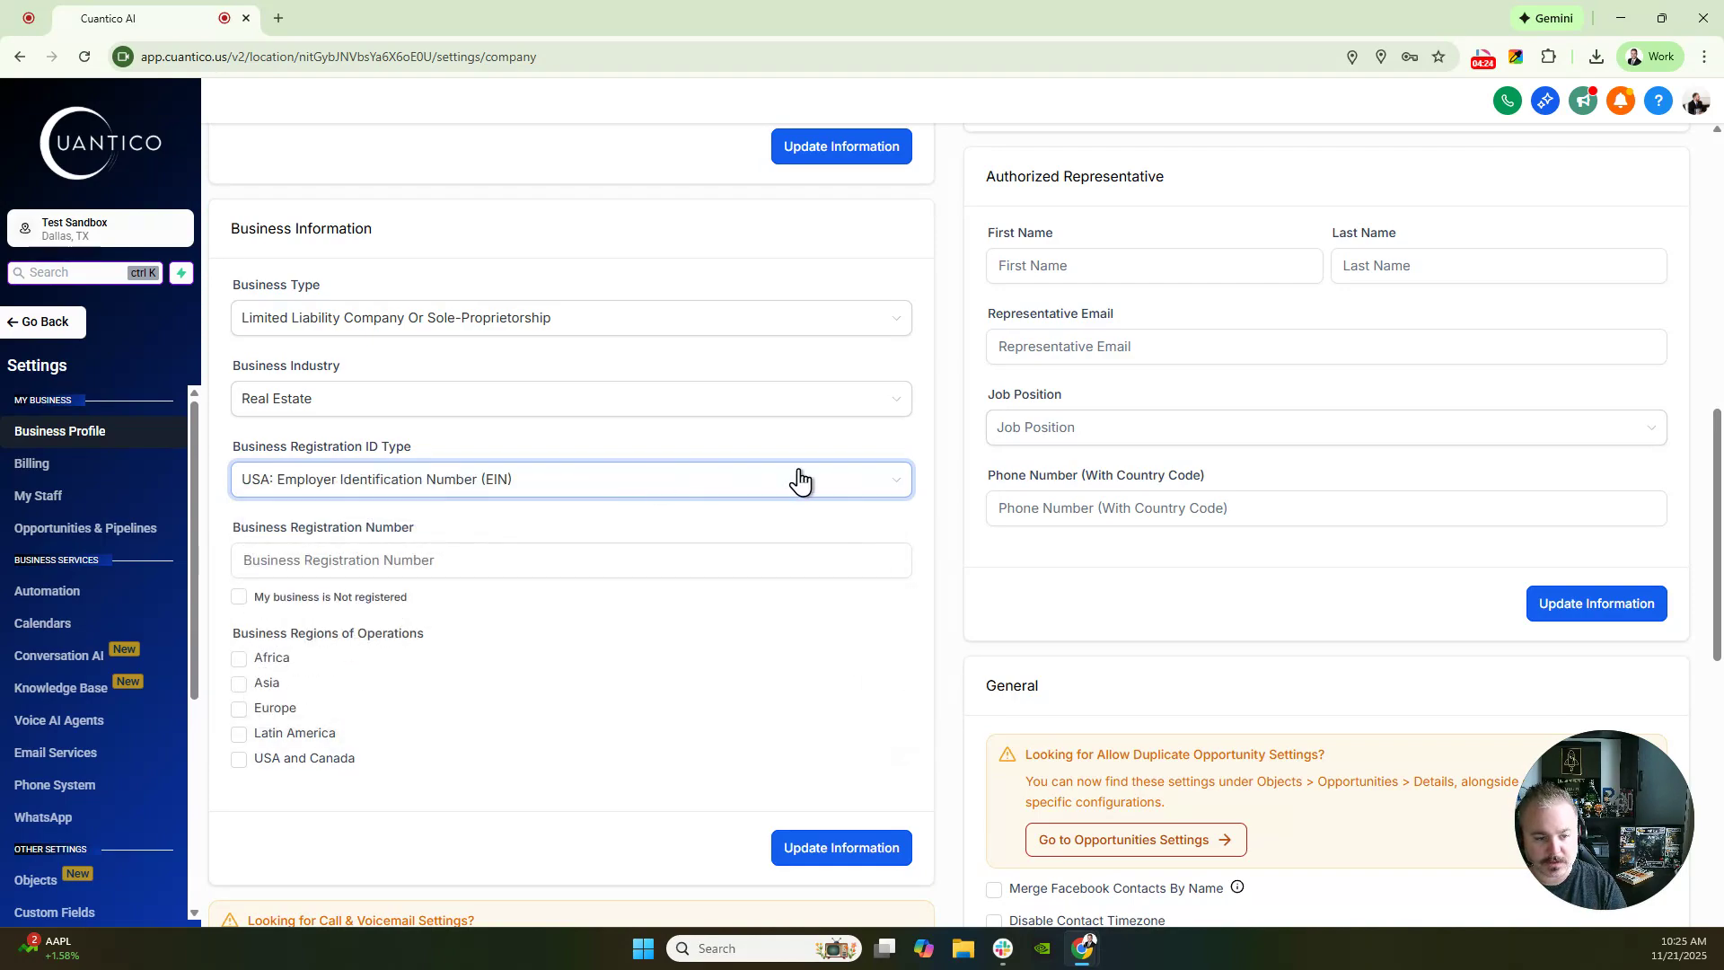
pyautogui.click(325, 563)
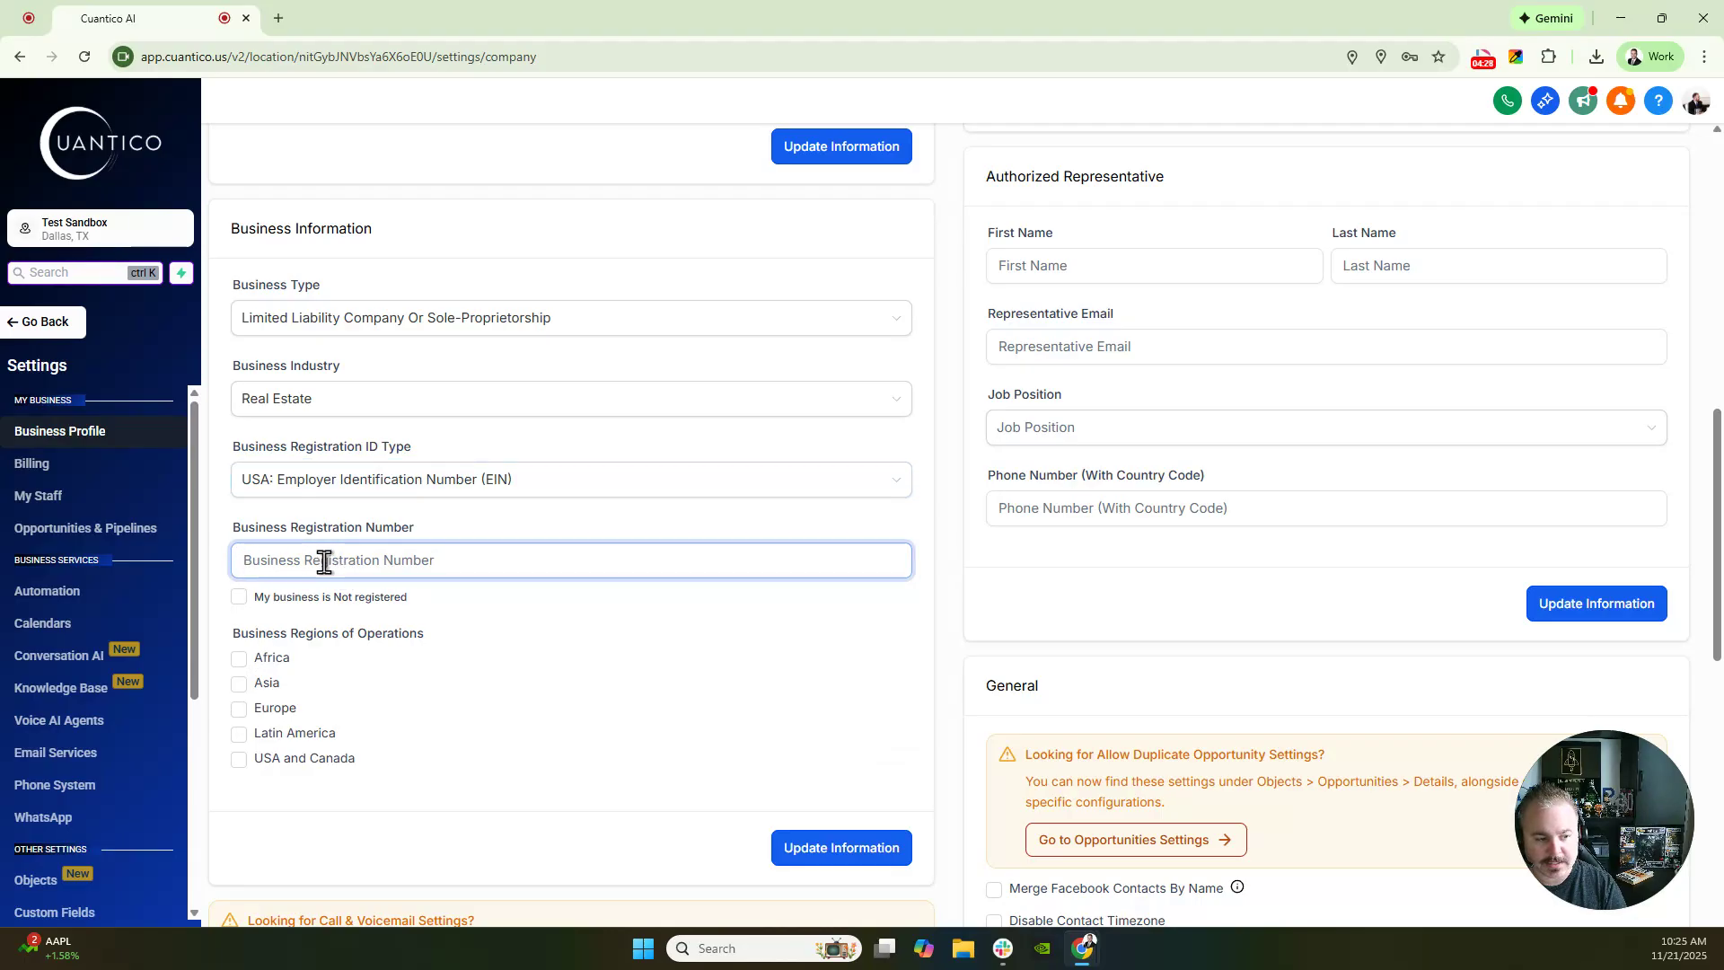
pyautogui.click(239, 597)
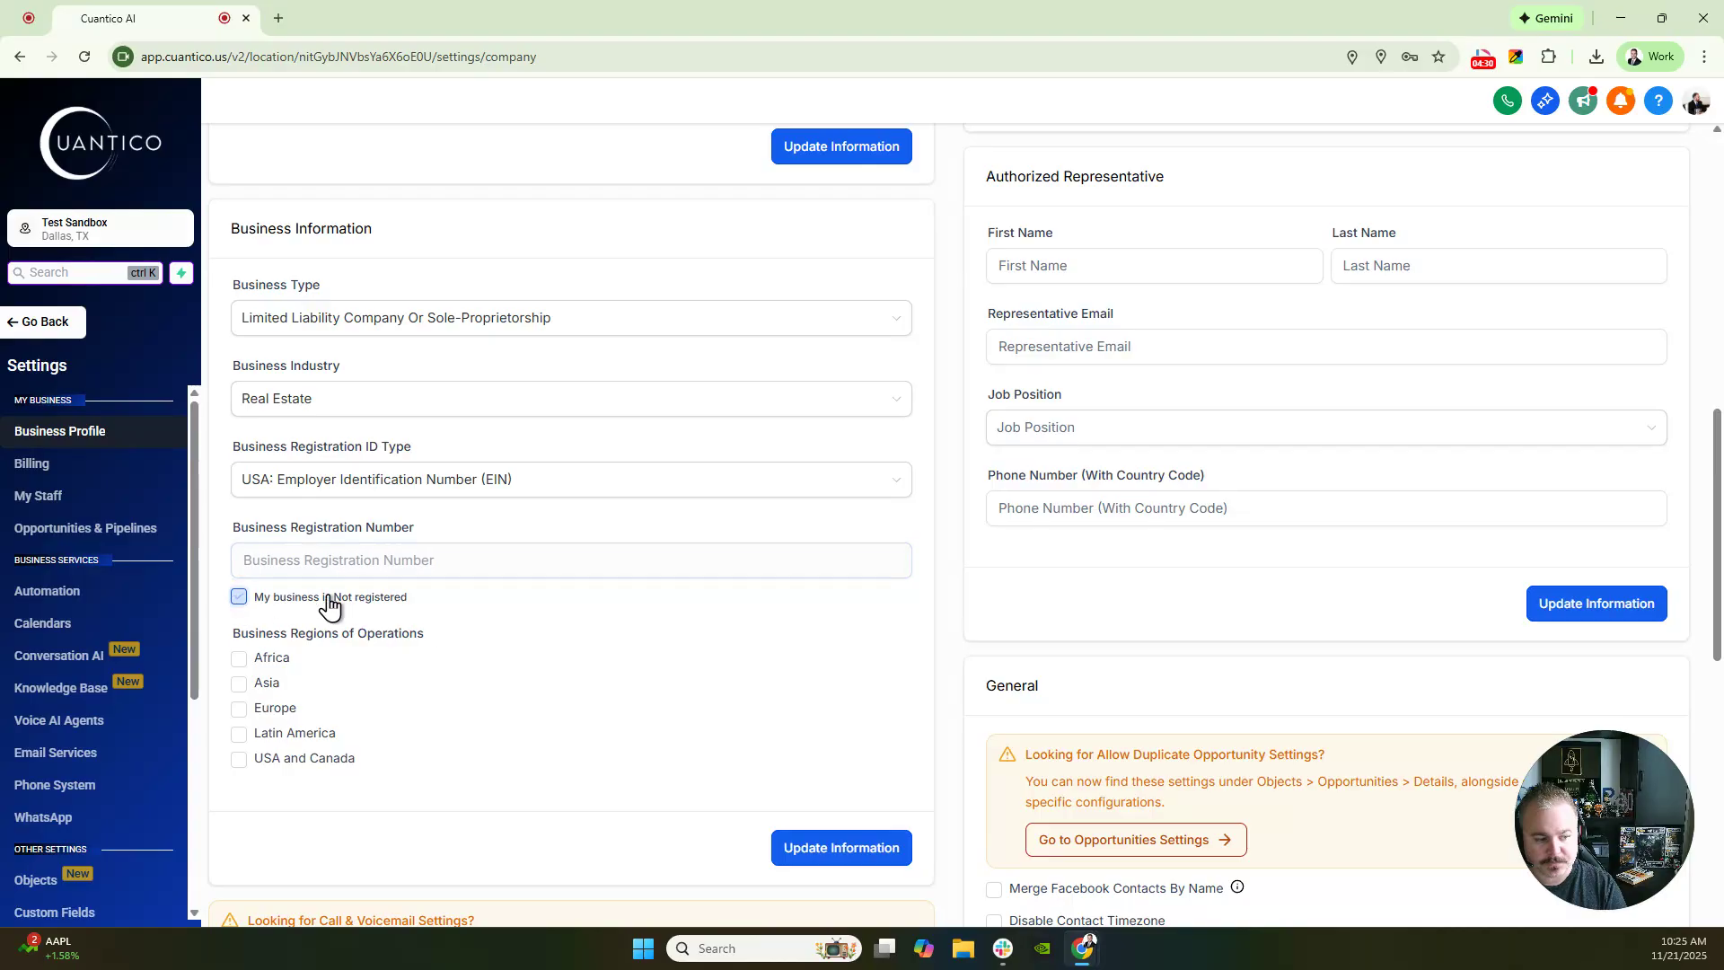
pyautogui.click(239, 760)
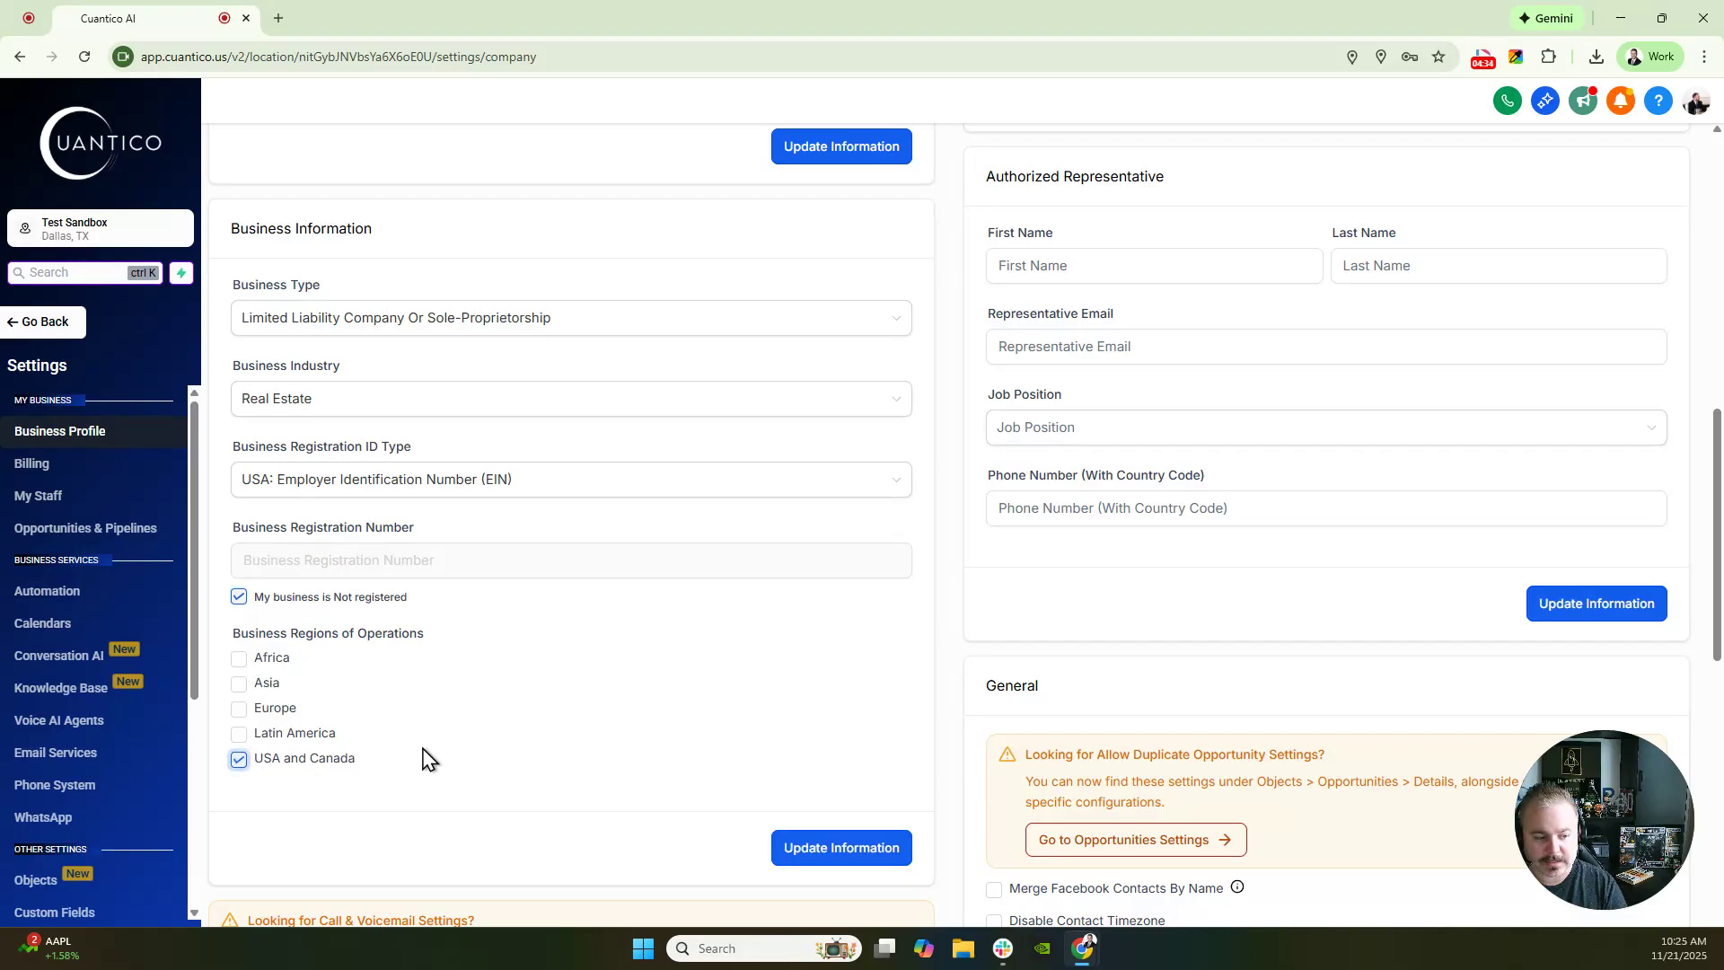
pyautogui.click(826, 855)
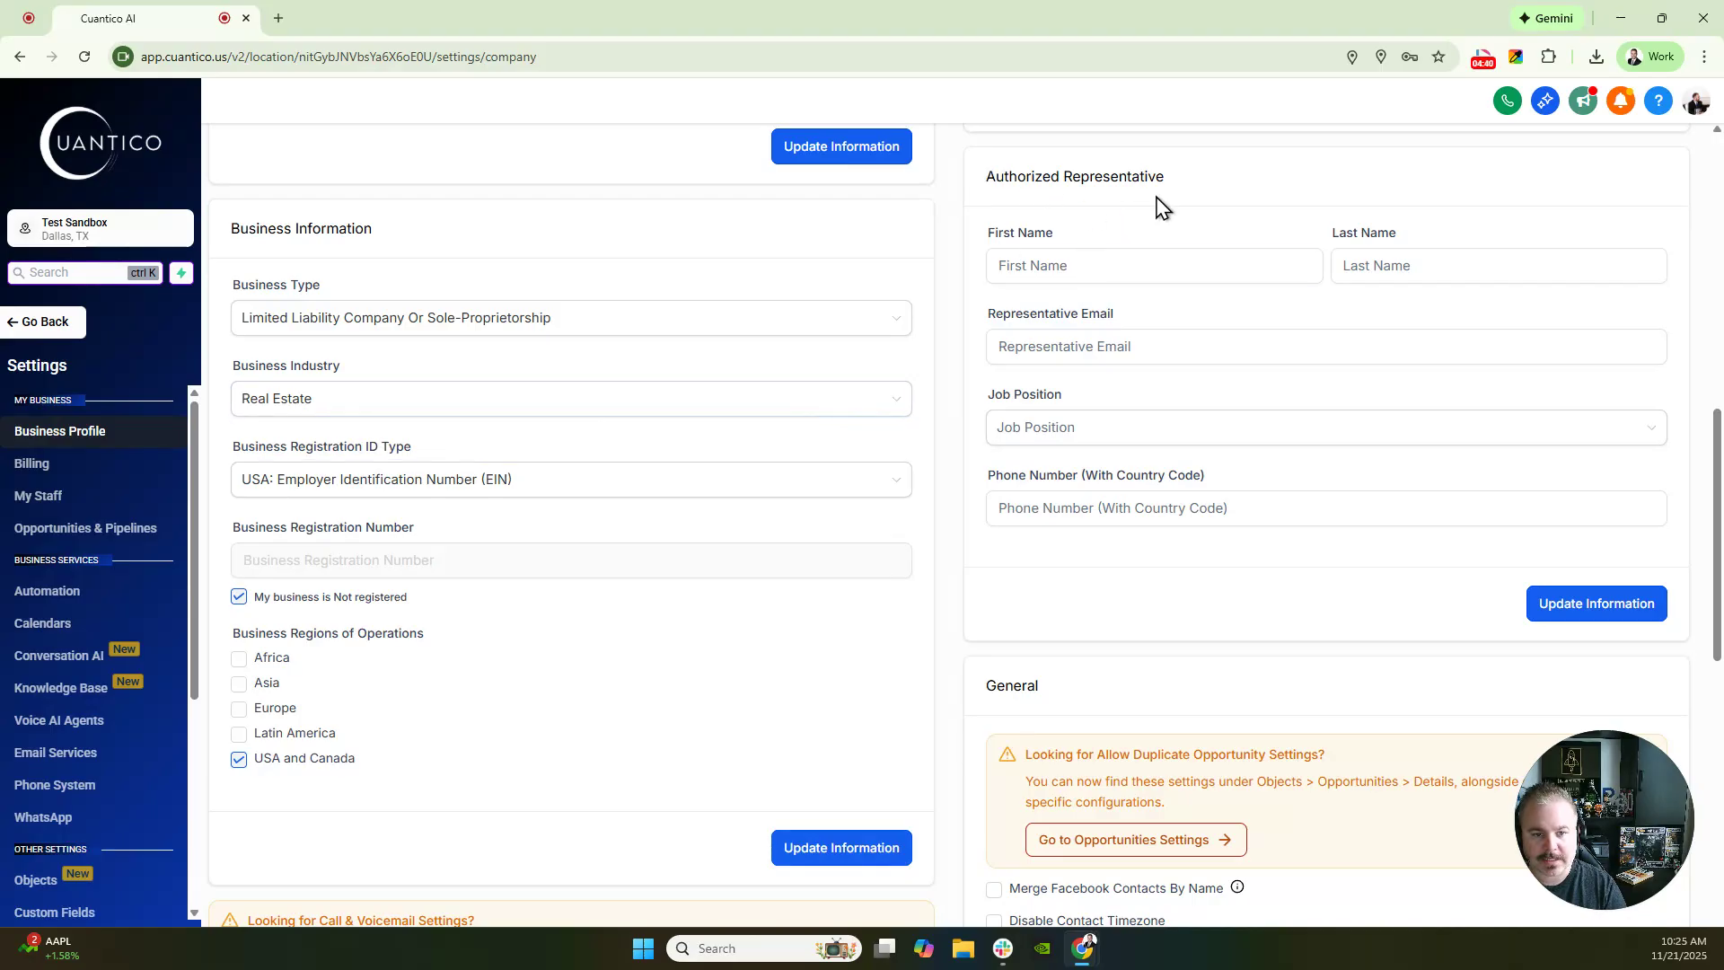
# - Enter the authorized representative's first name, last name and email address
pyautogui.click(1163, 257)
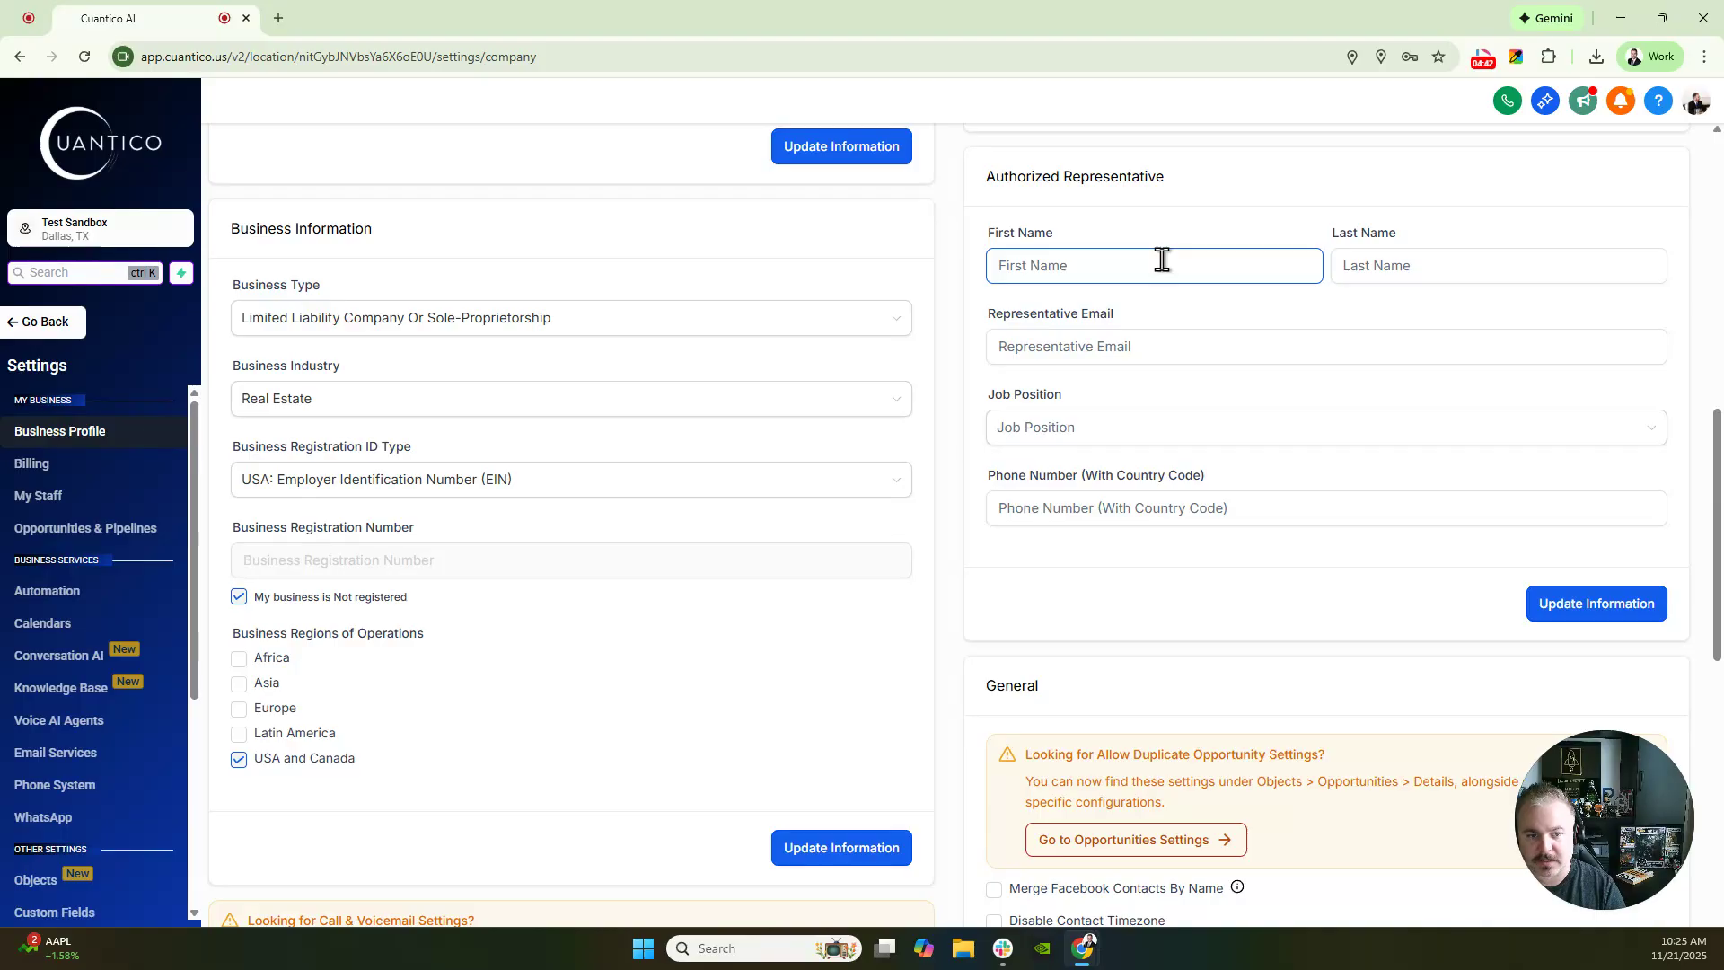
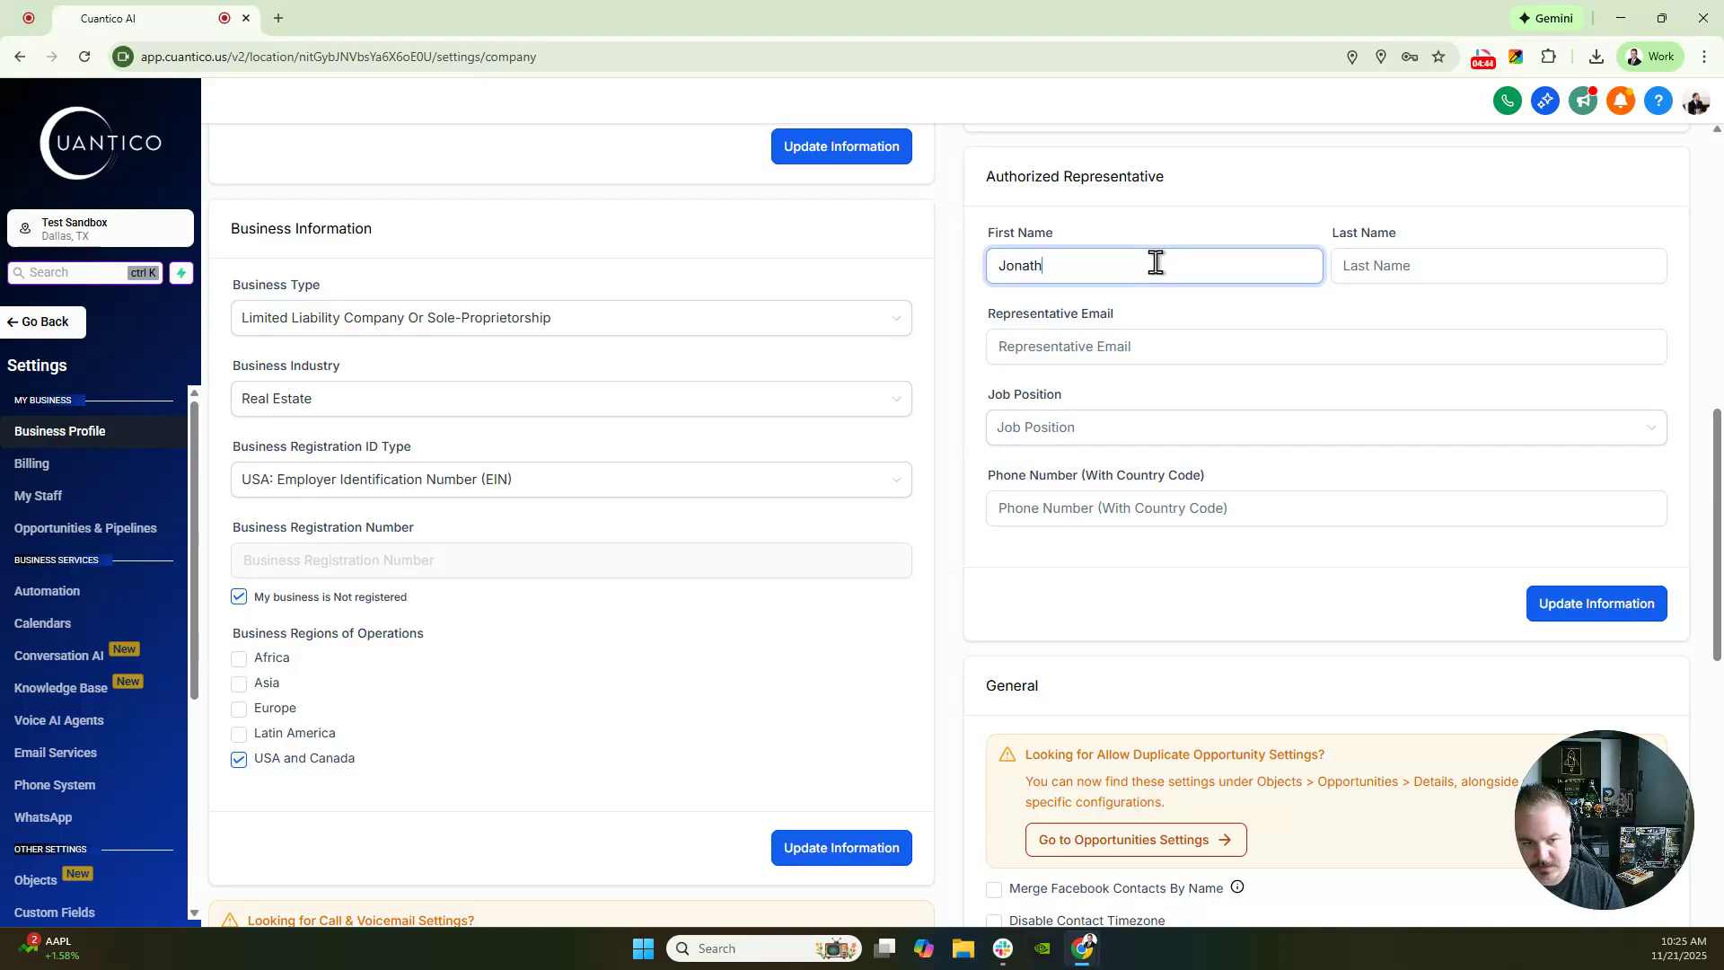
pyautogui.press('Tab')
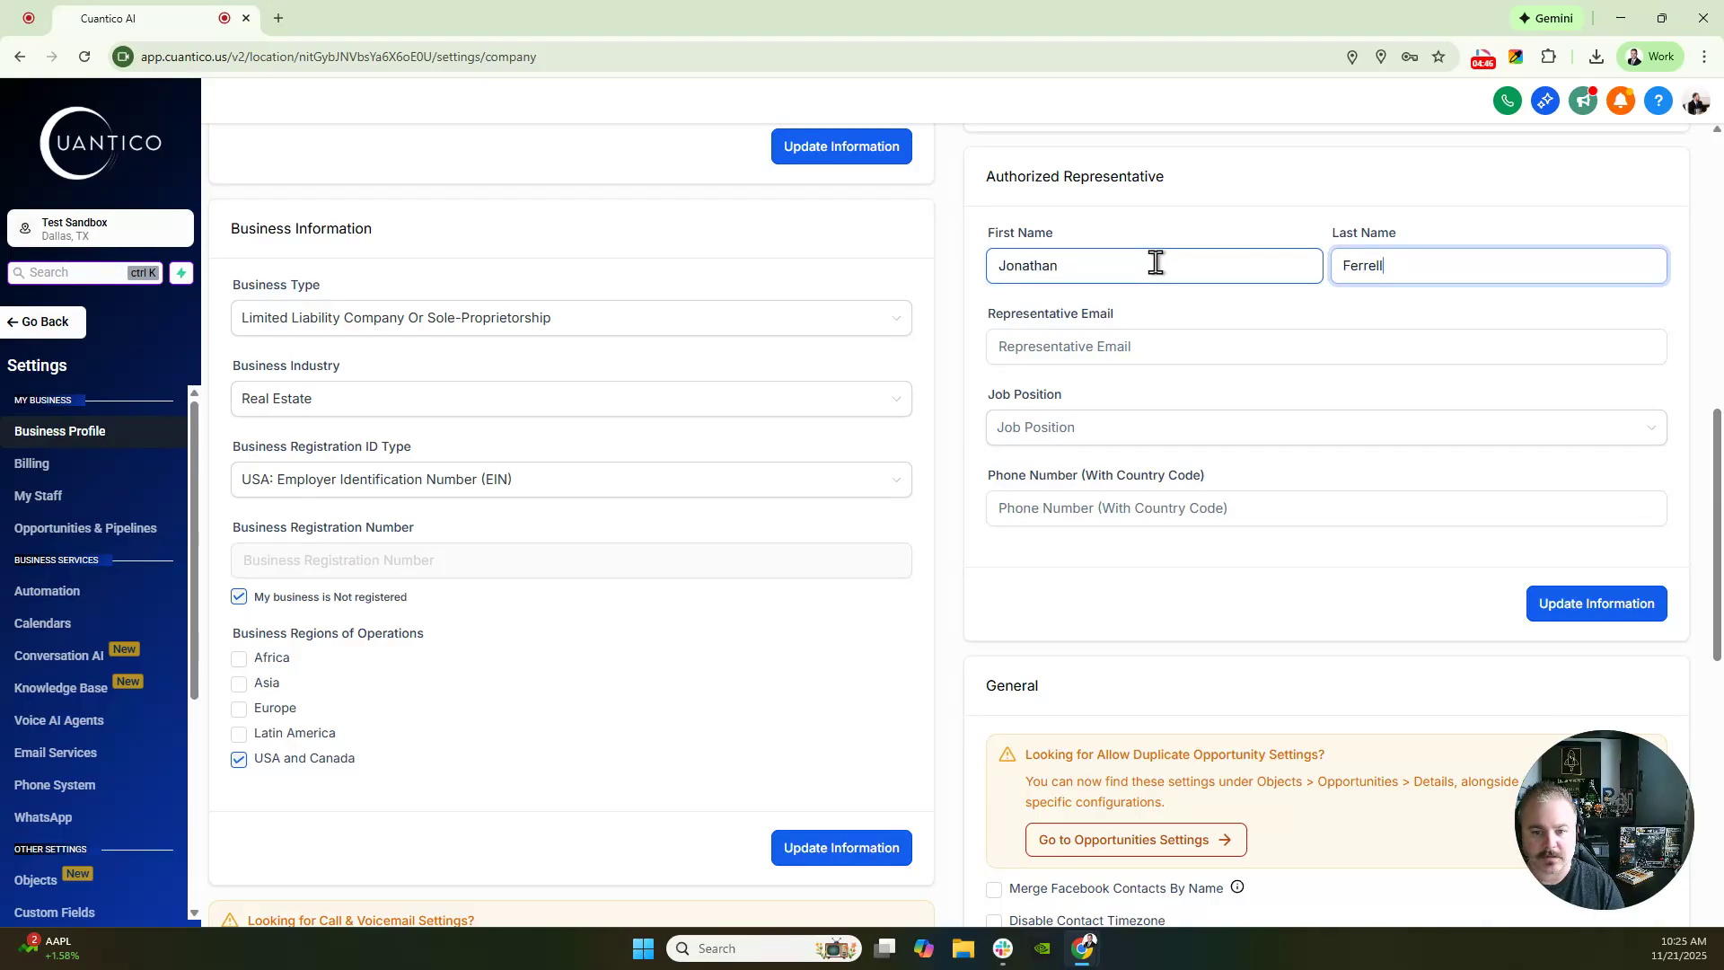
pyautogui.press('Tab')
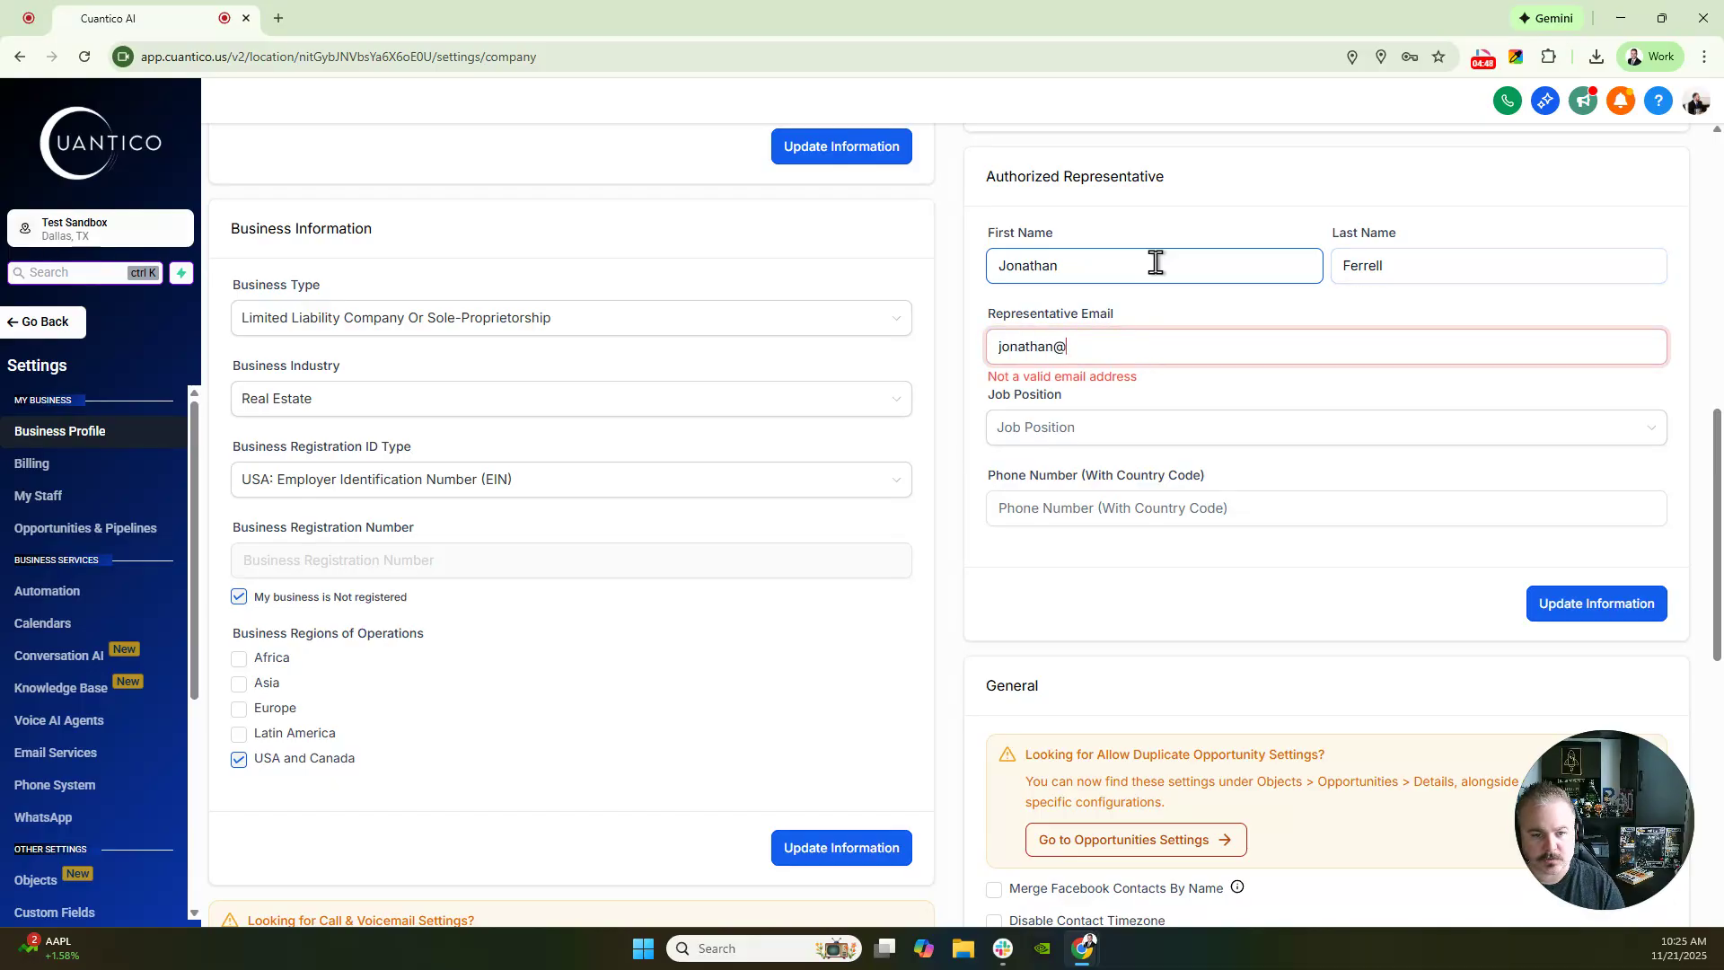
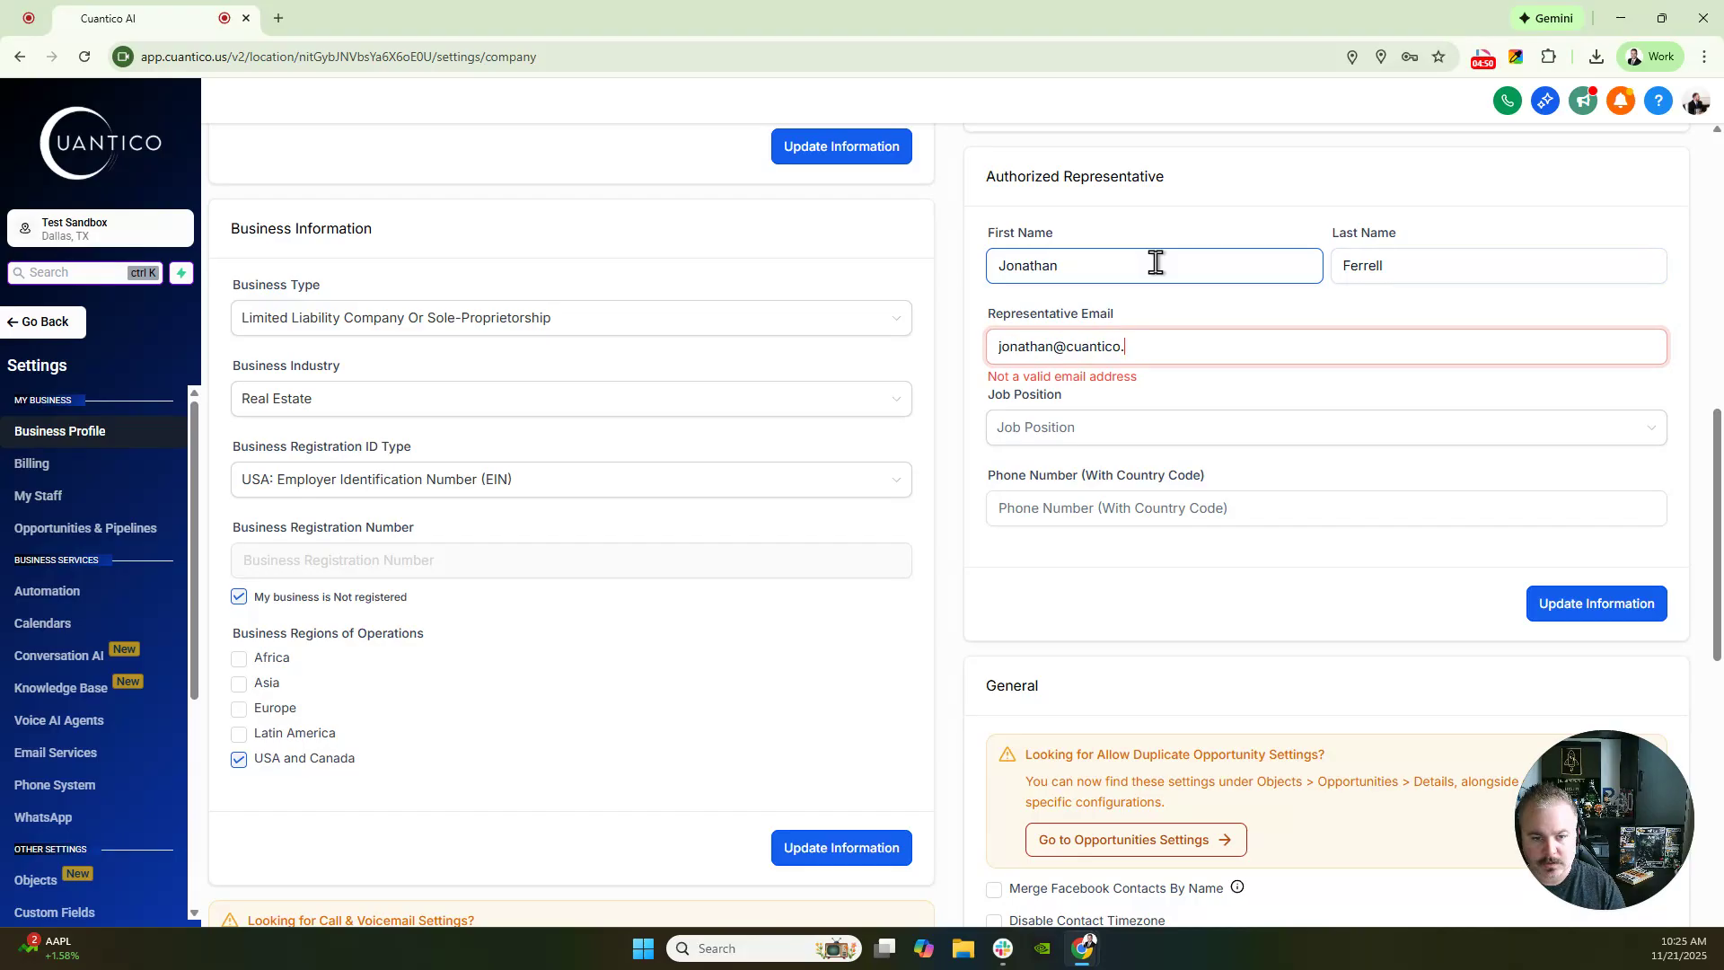
pyautogui.press('Tab')
pyautogui.press('Tab')
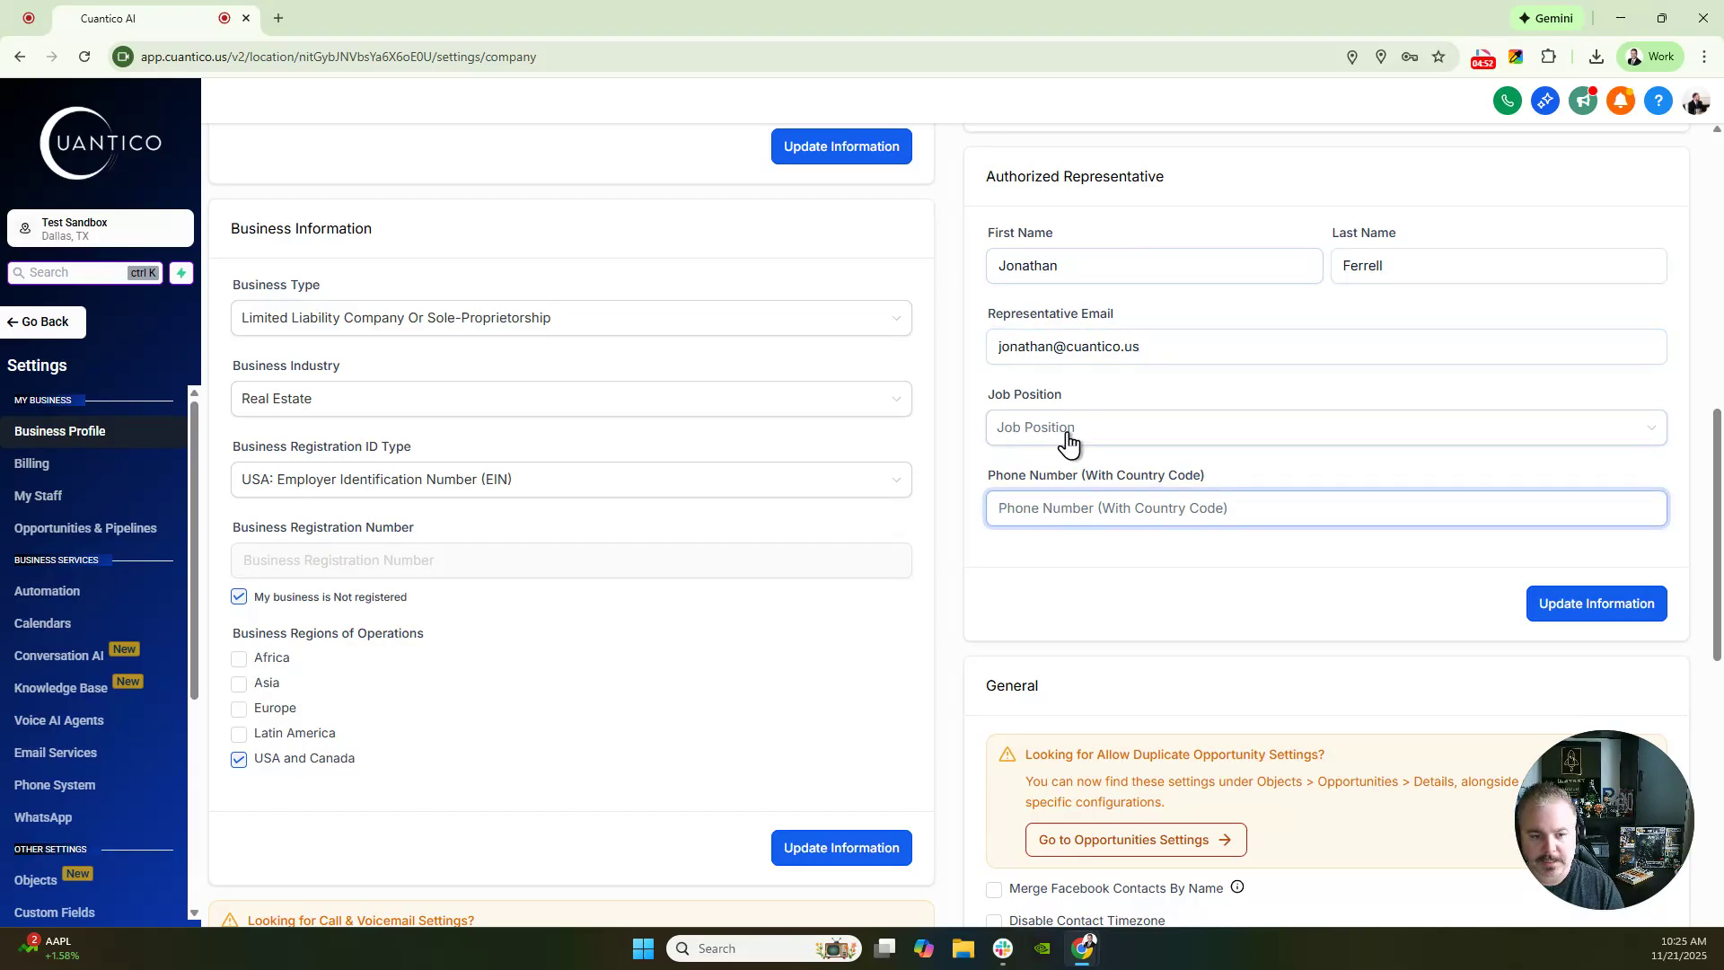
# - Set the representative's job position to Other, enter their phone number, and save
pyautogui.click(1067, 433)
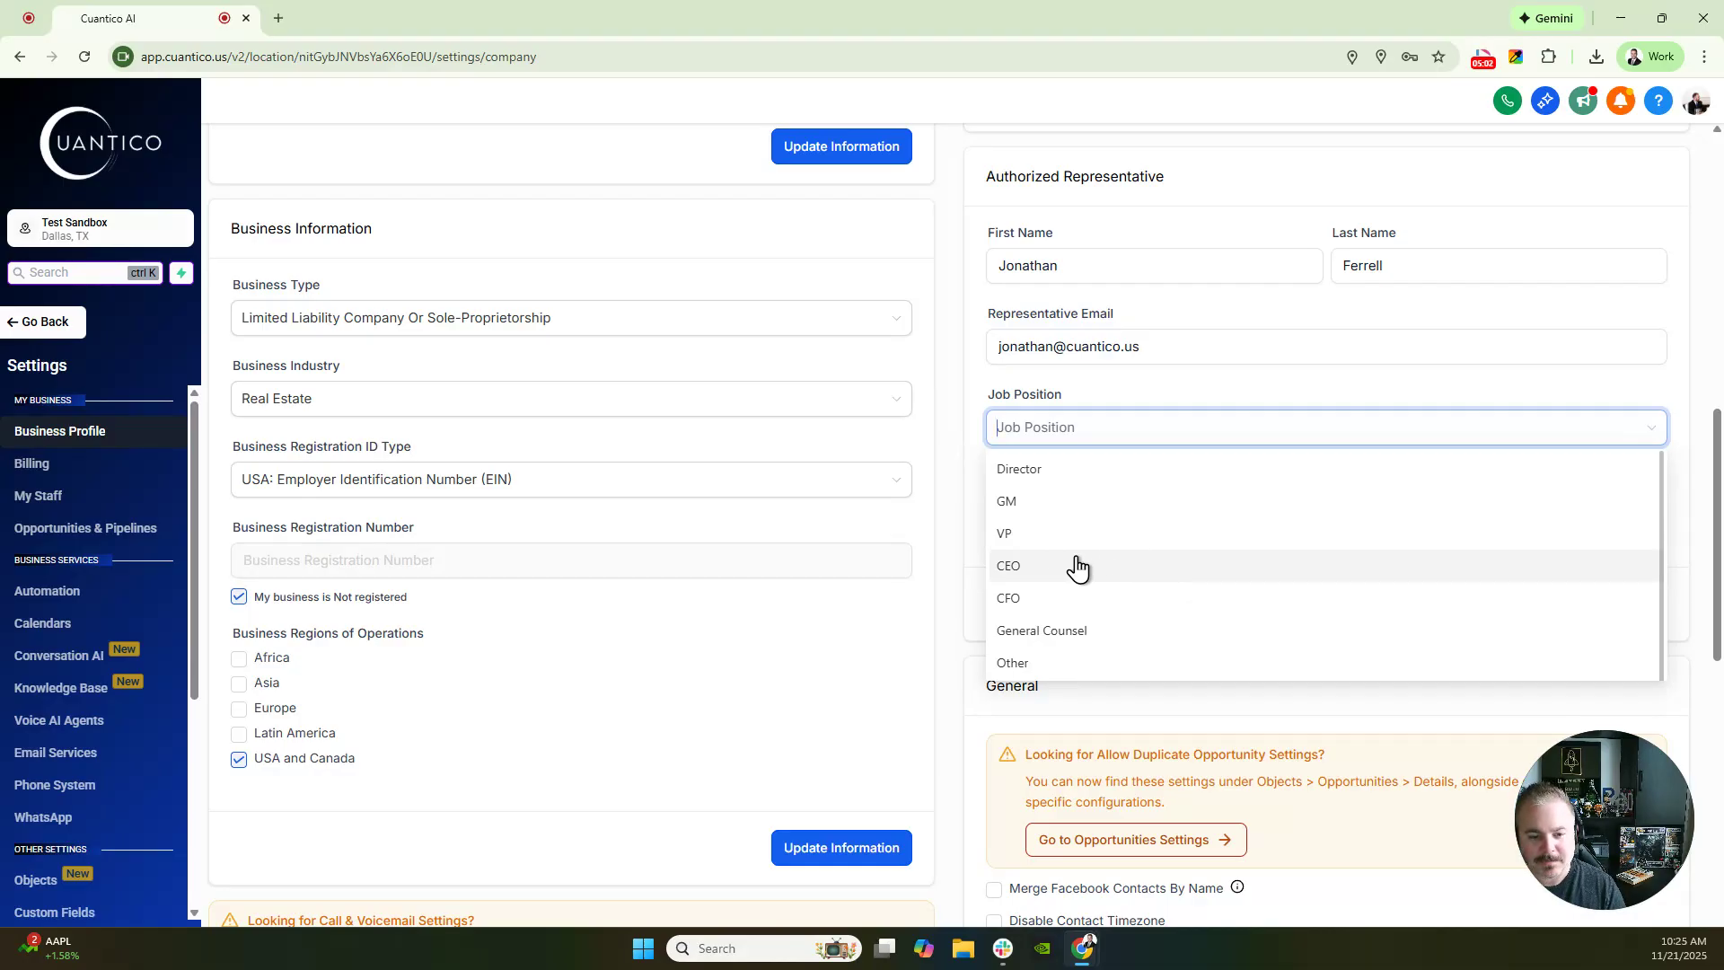
pyautogui.click(1039, 664)
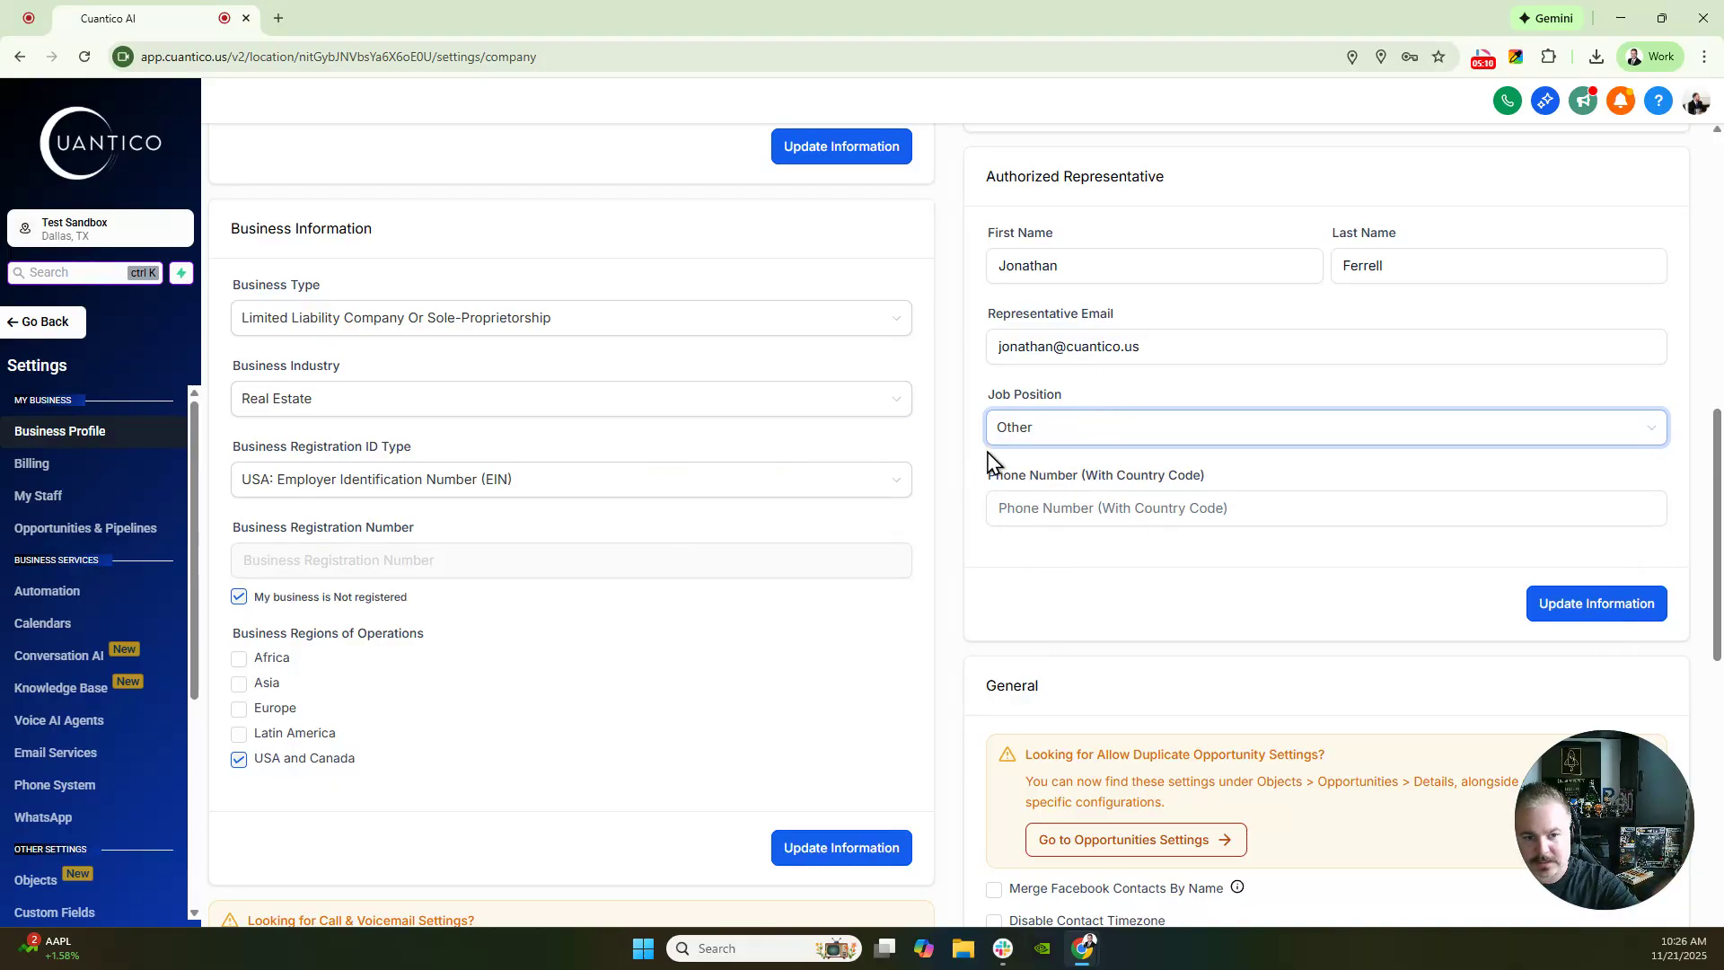
pyautogui.click(1064, 442)
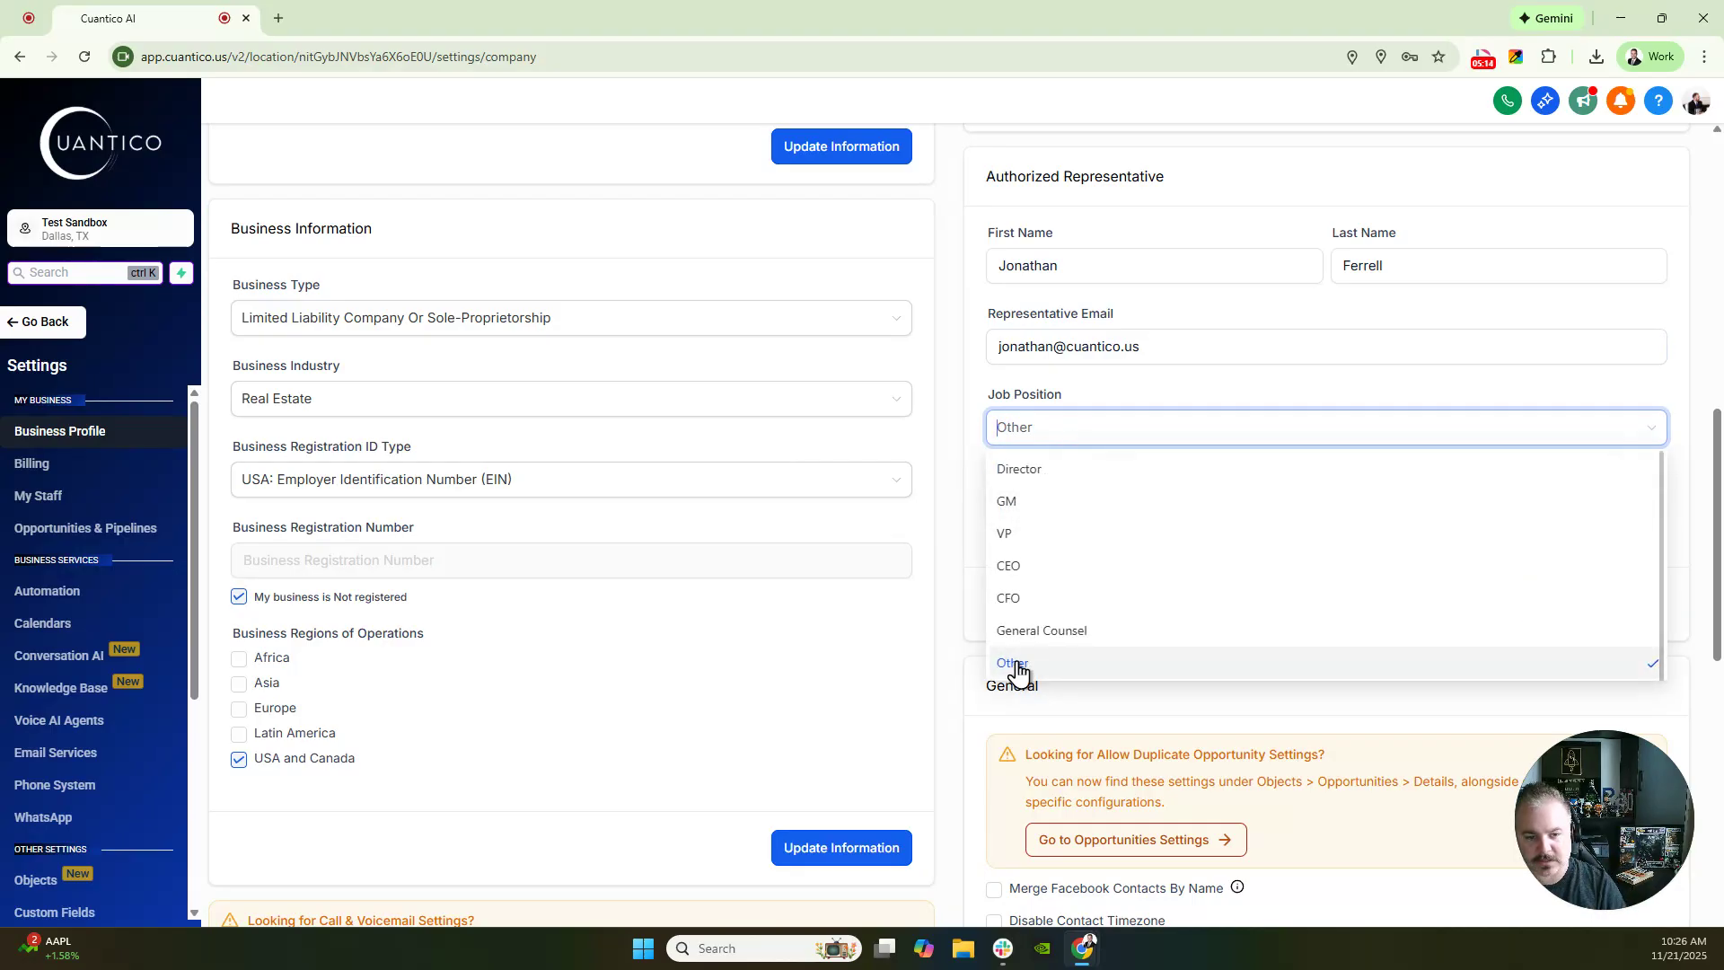
pyautogui.click(924, 493)
pyautogui.click(1113, 503)
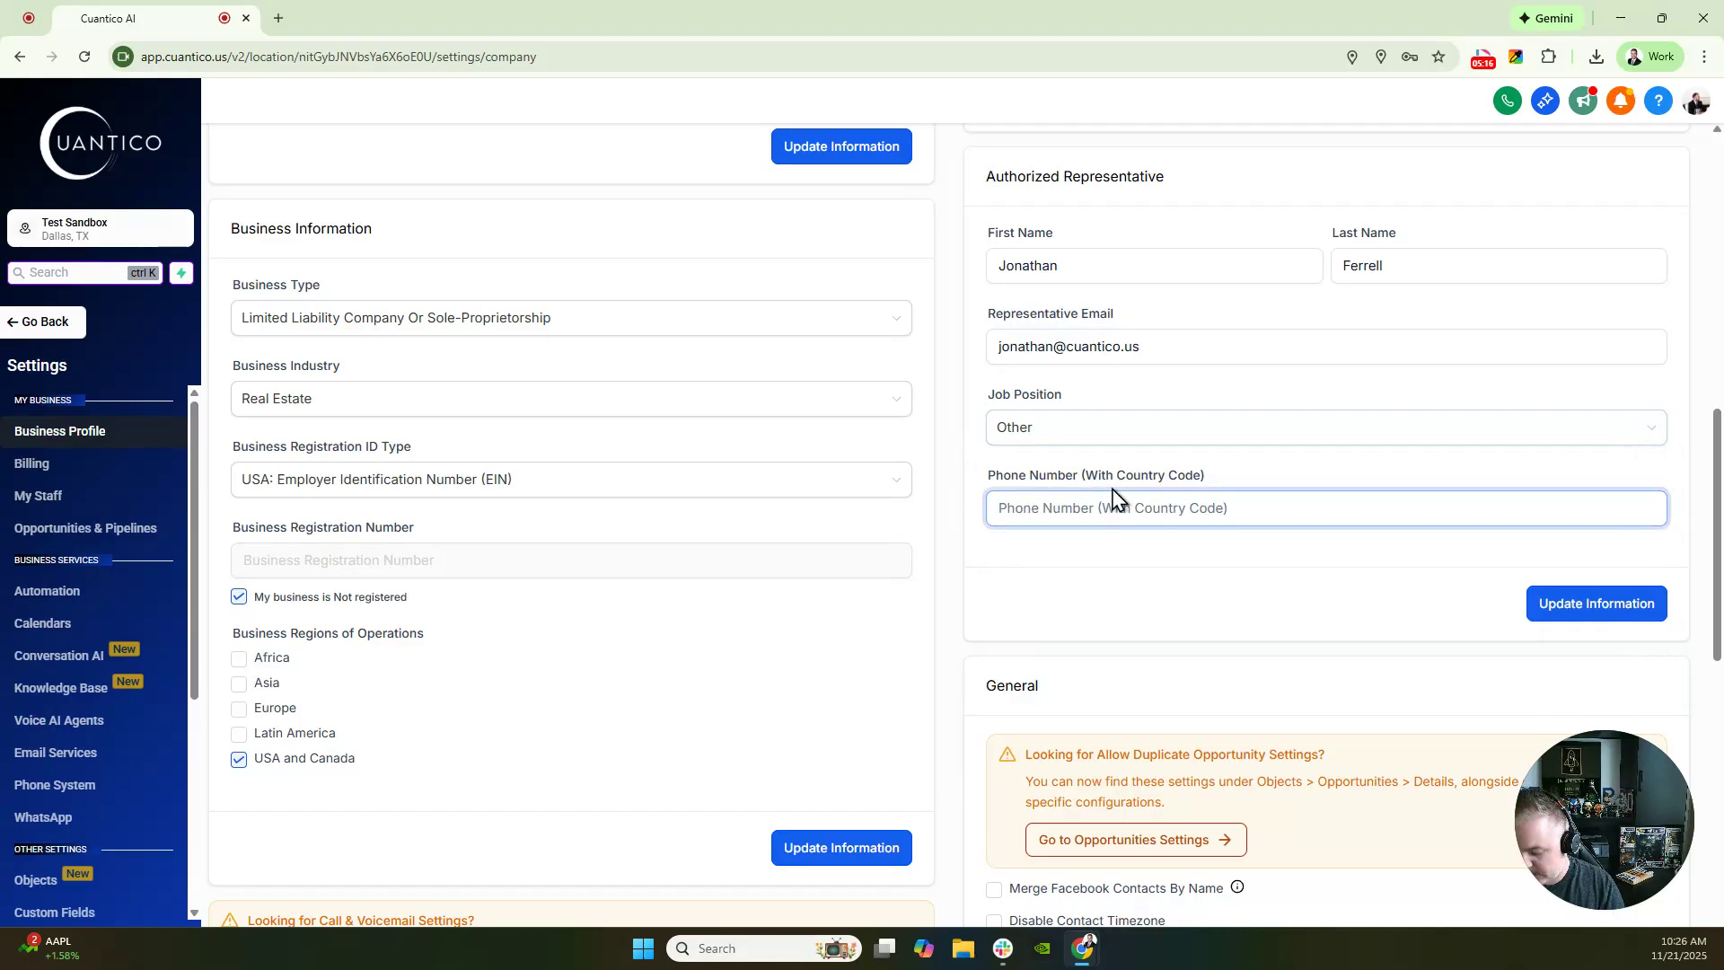
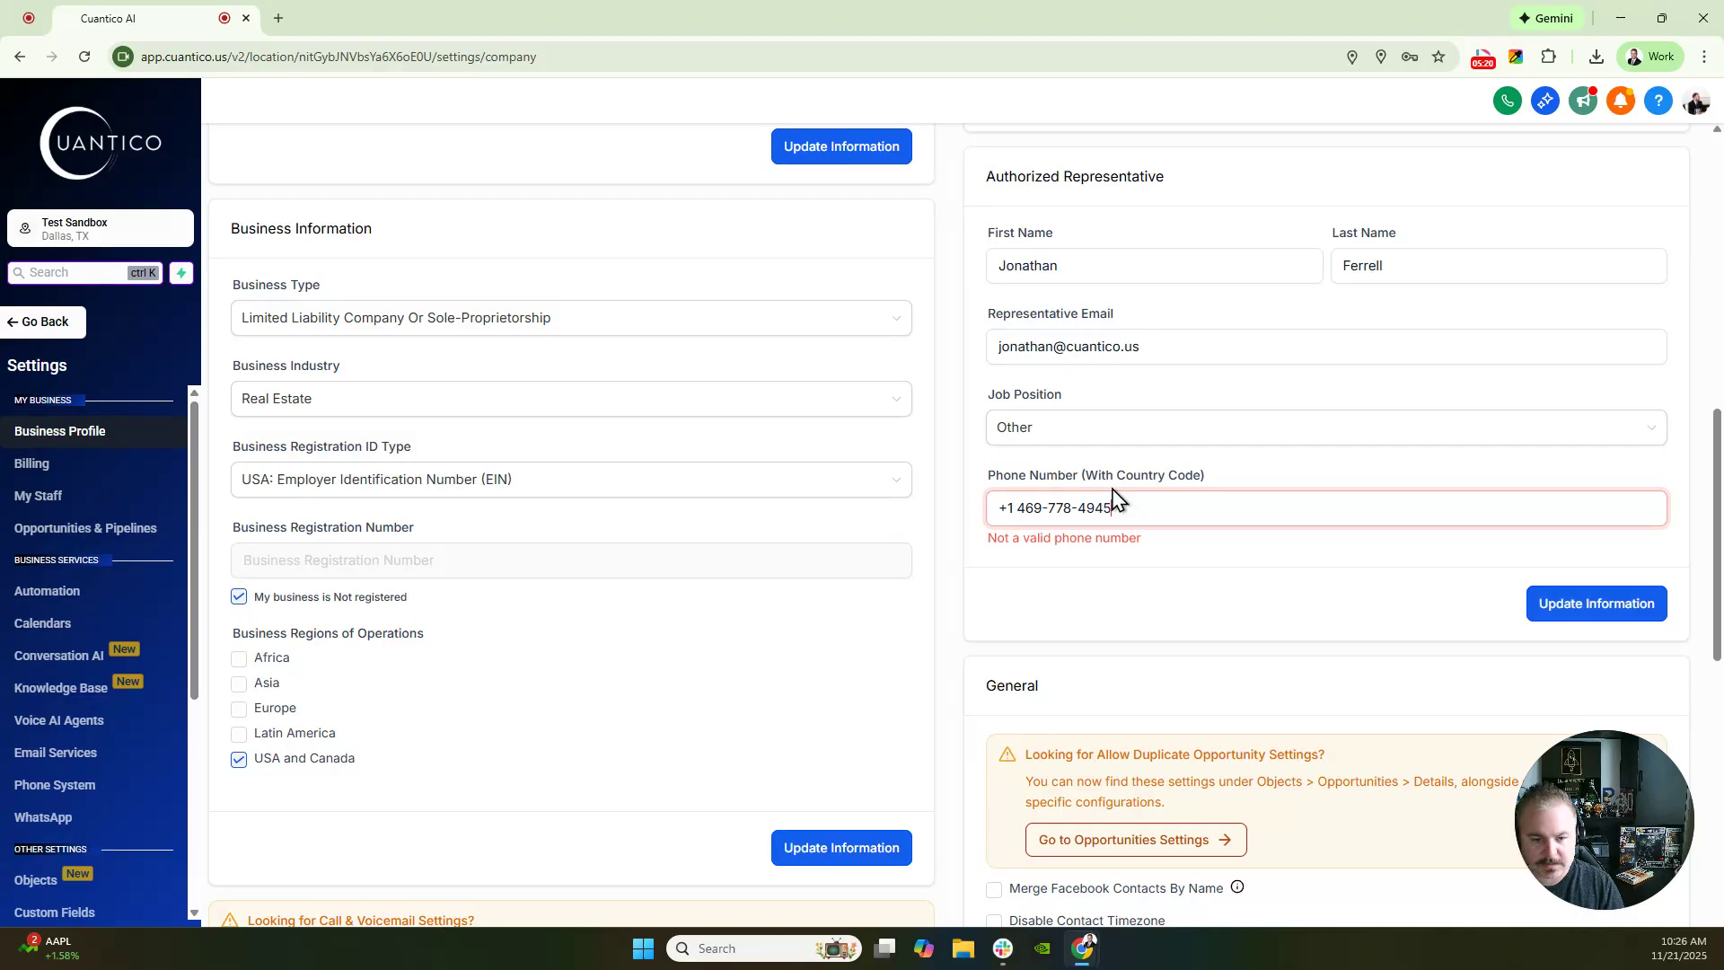
pyautogui.click(1568, 607)
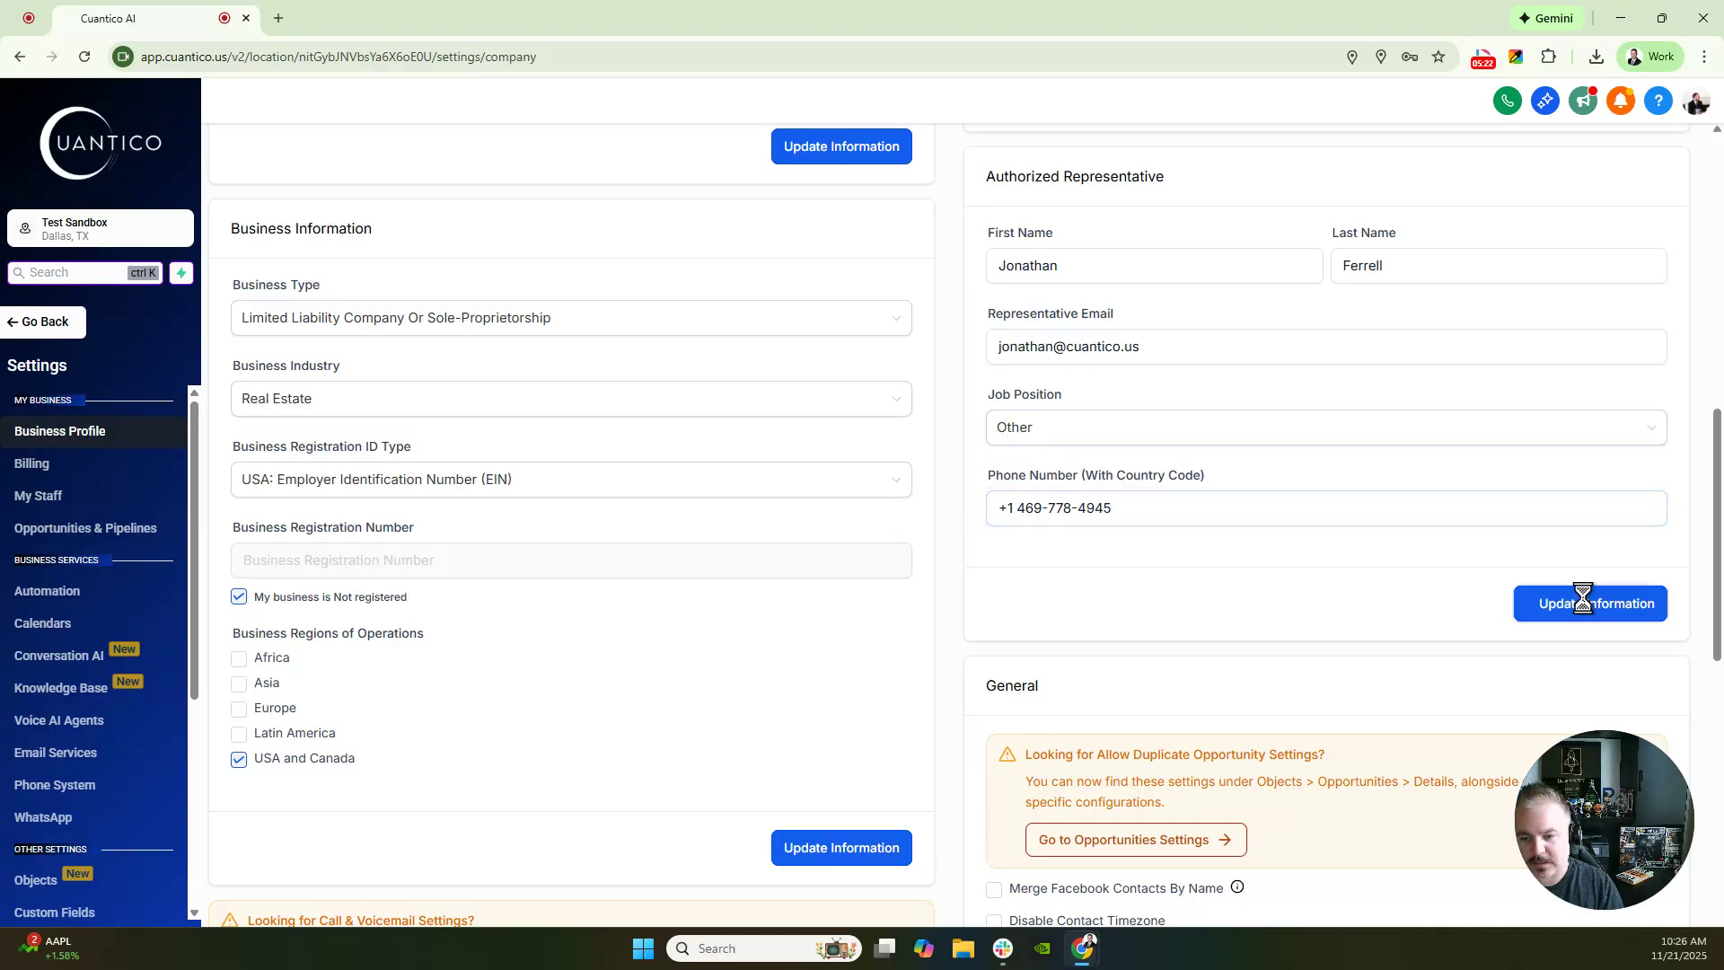
pyautogui.scroll(6, 1114, 296)
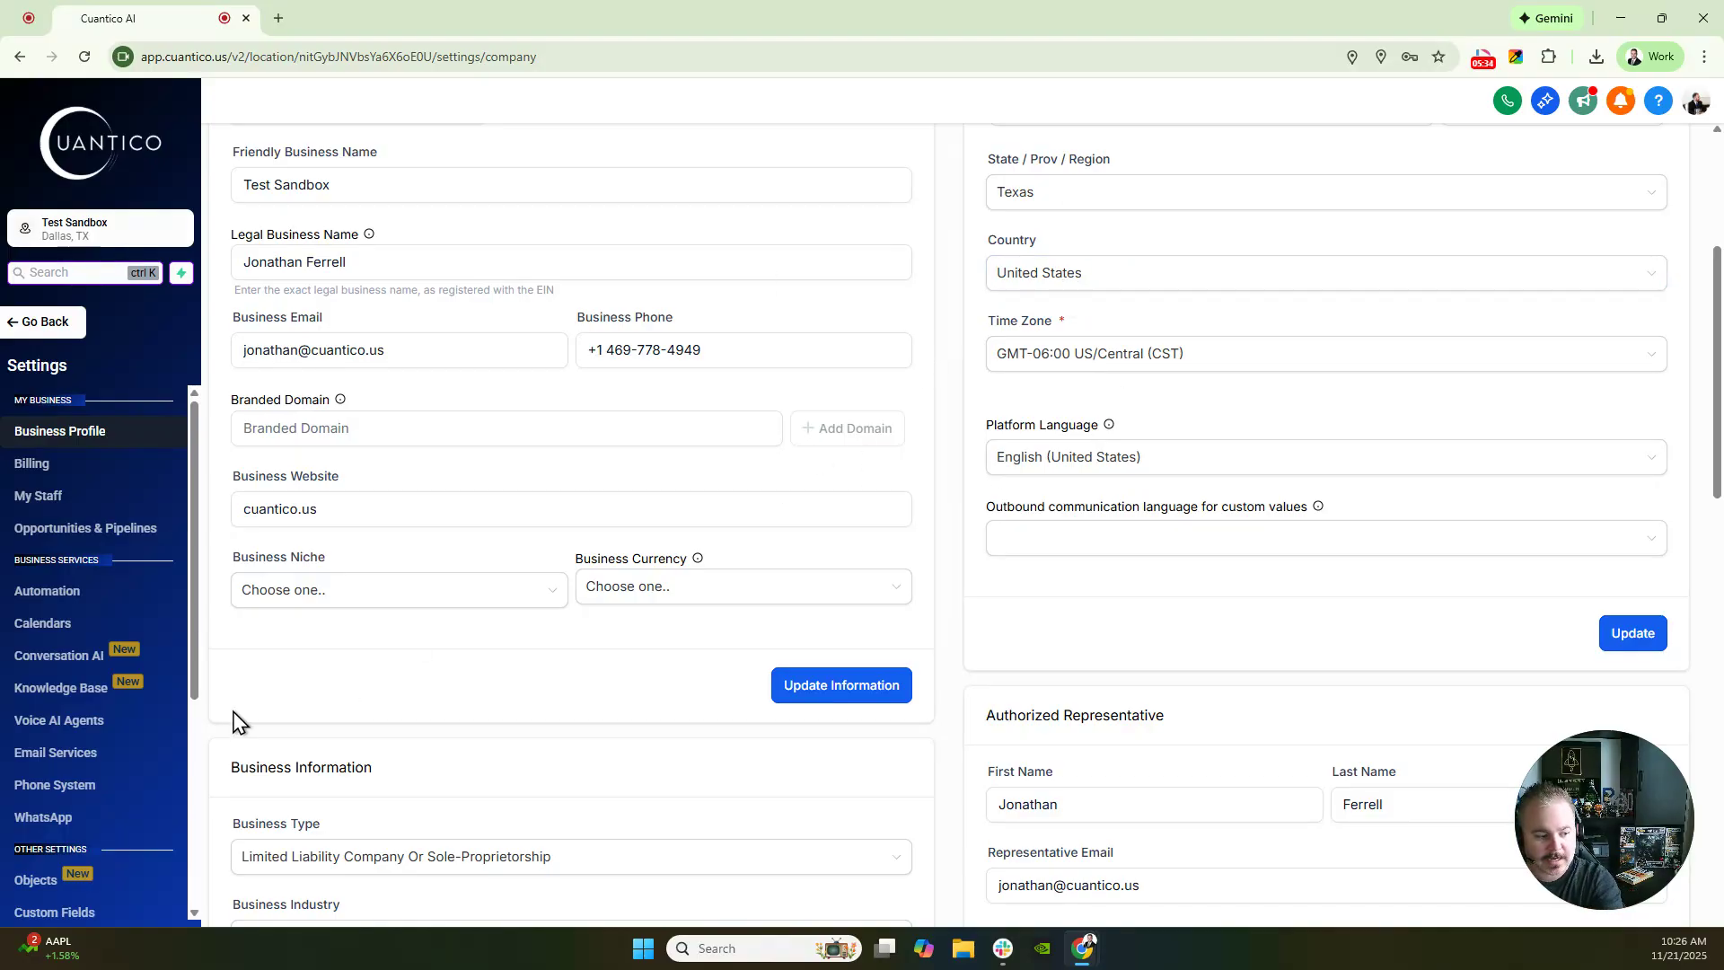
pyautogui.click(97, 788)
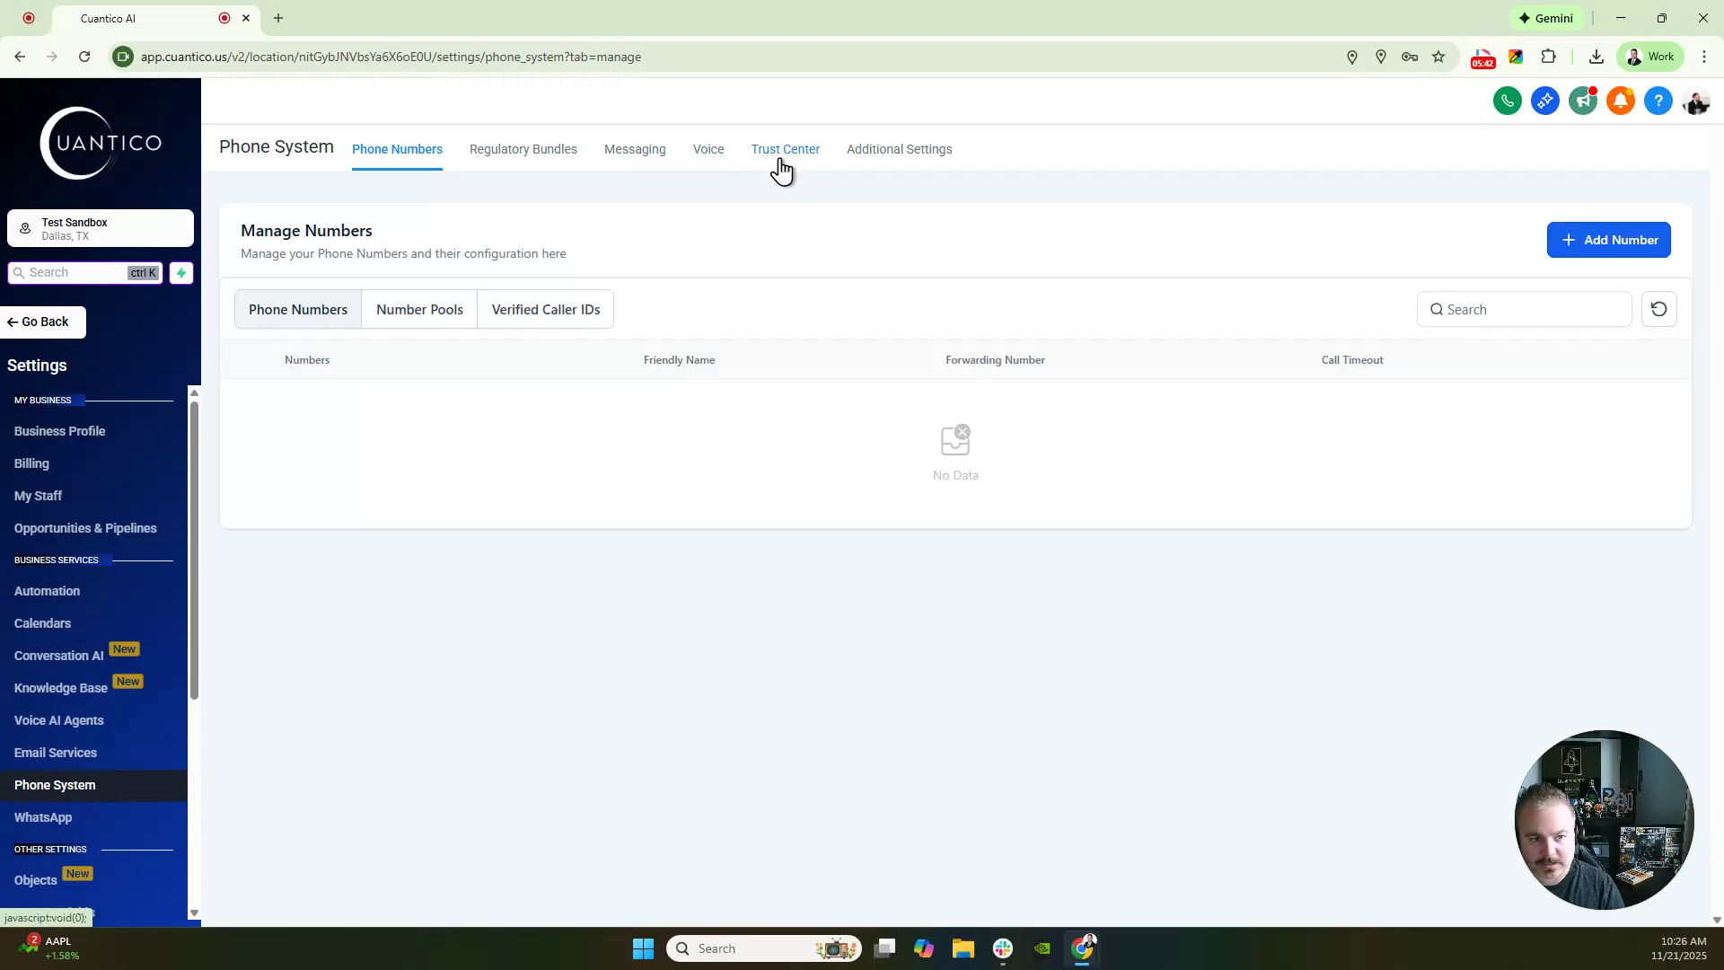
# - Open the Trust Center's A2P Wizard and start the A2P Messaging registration
pyautogui.click(780, 166)
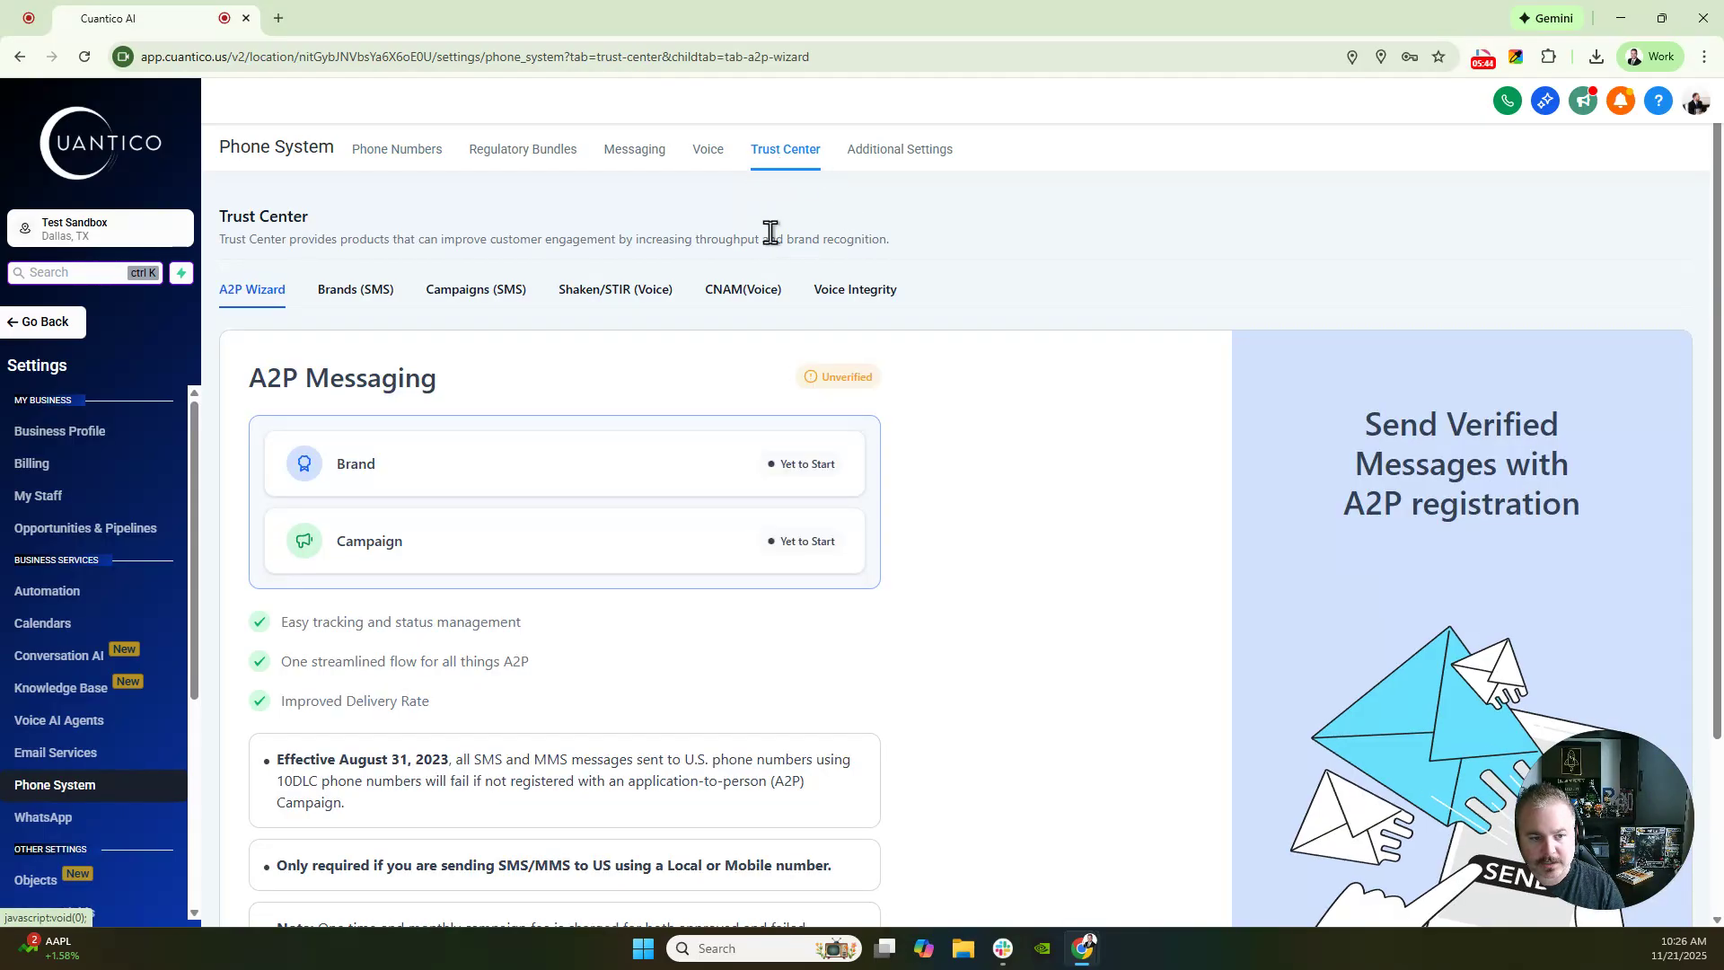
pyautogui.moveTo(254, 378); pyautogui.dragTo(919, 380)
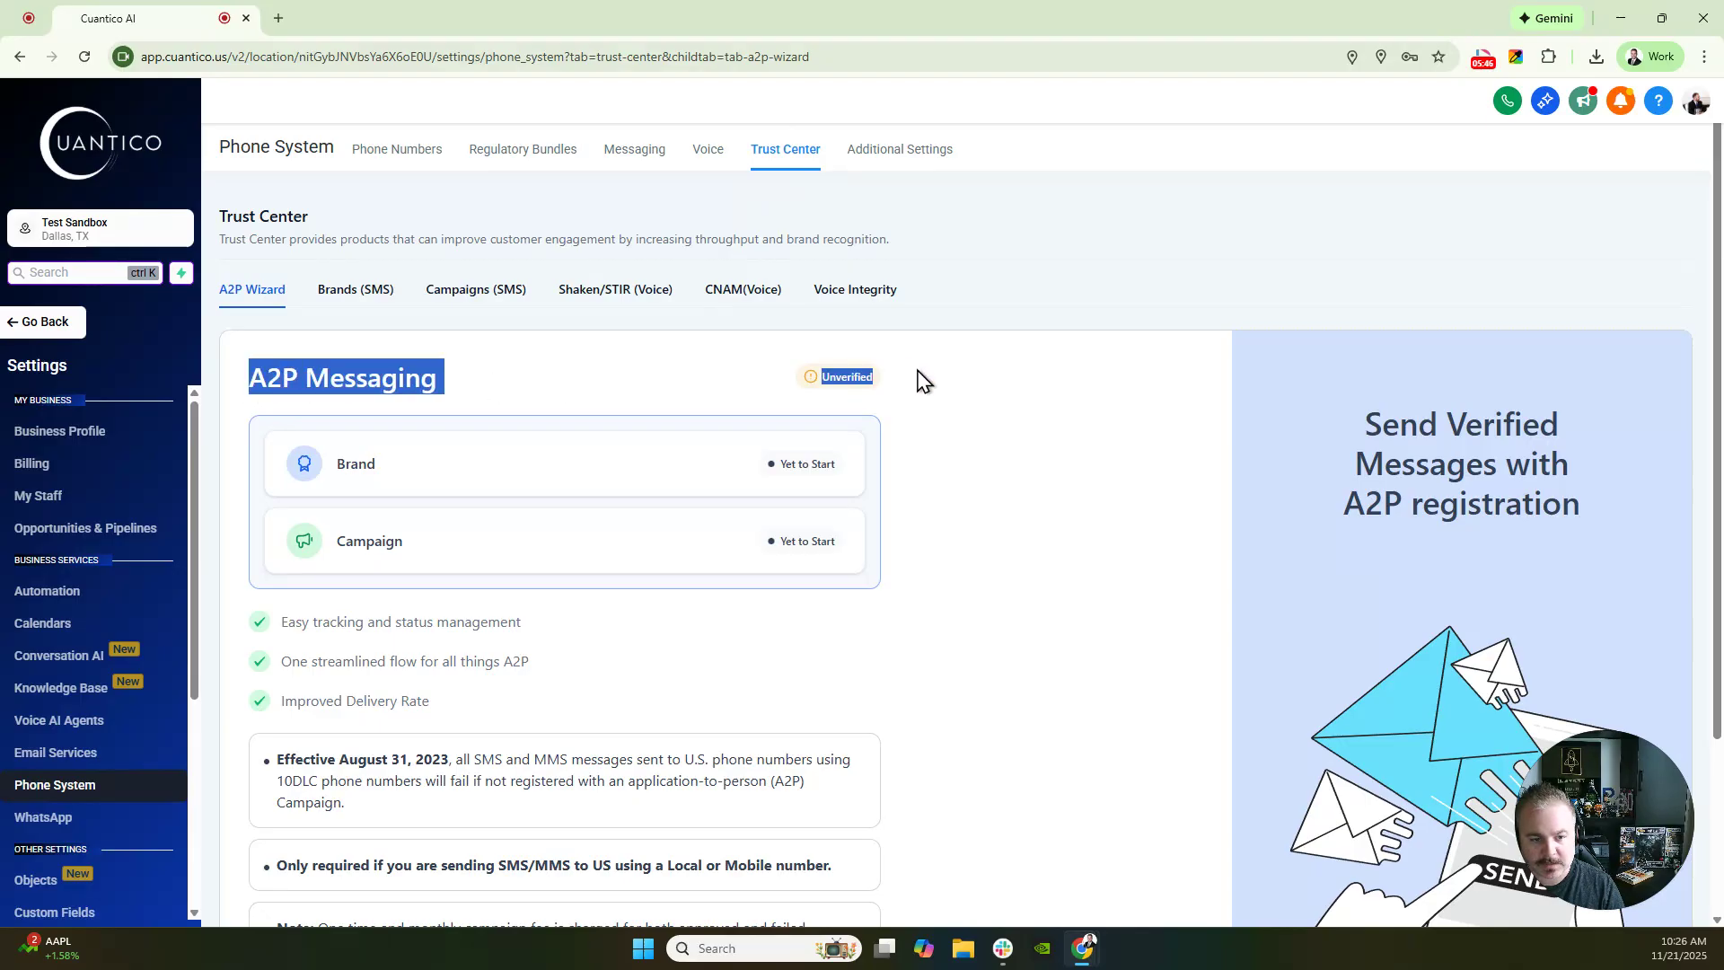
pyautogui.click(921, 374)
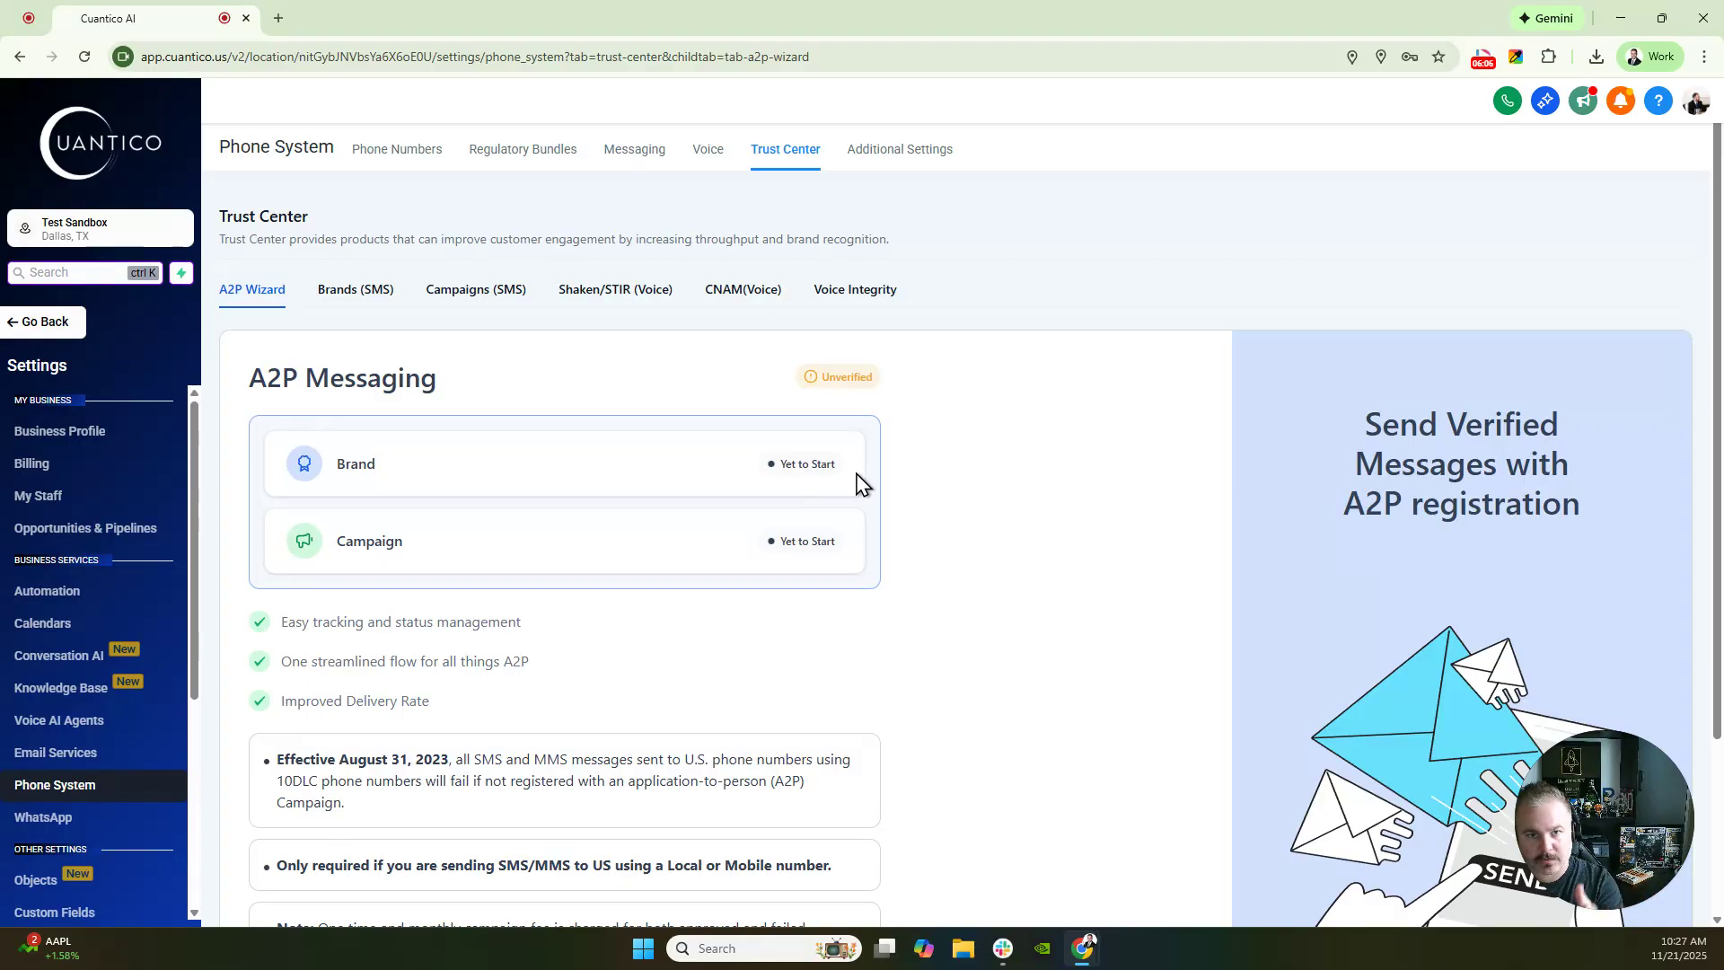
pyautogui.scroll(-3, 855, 481)
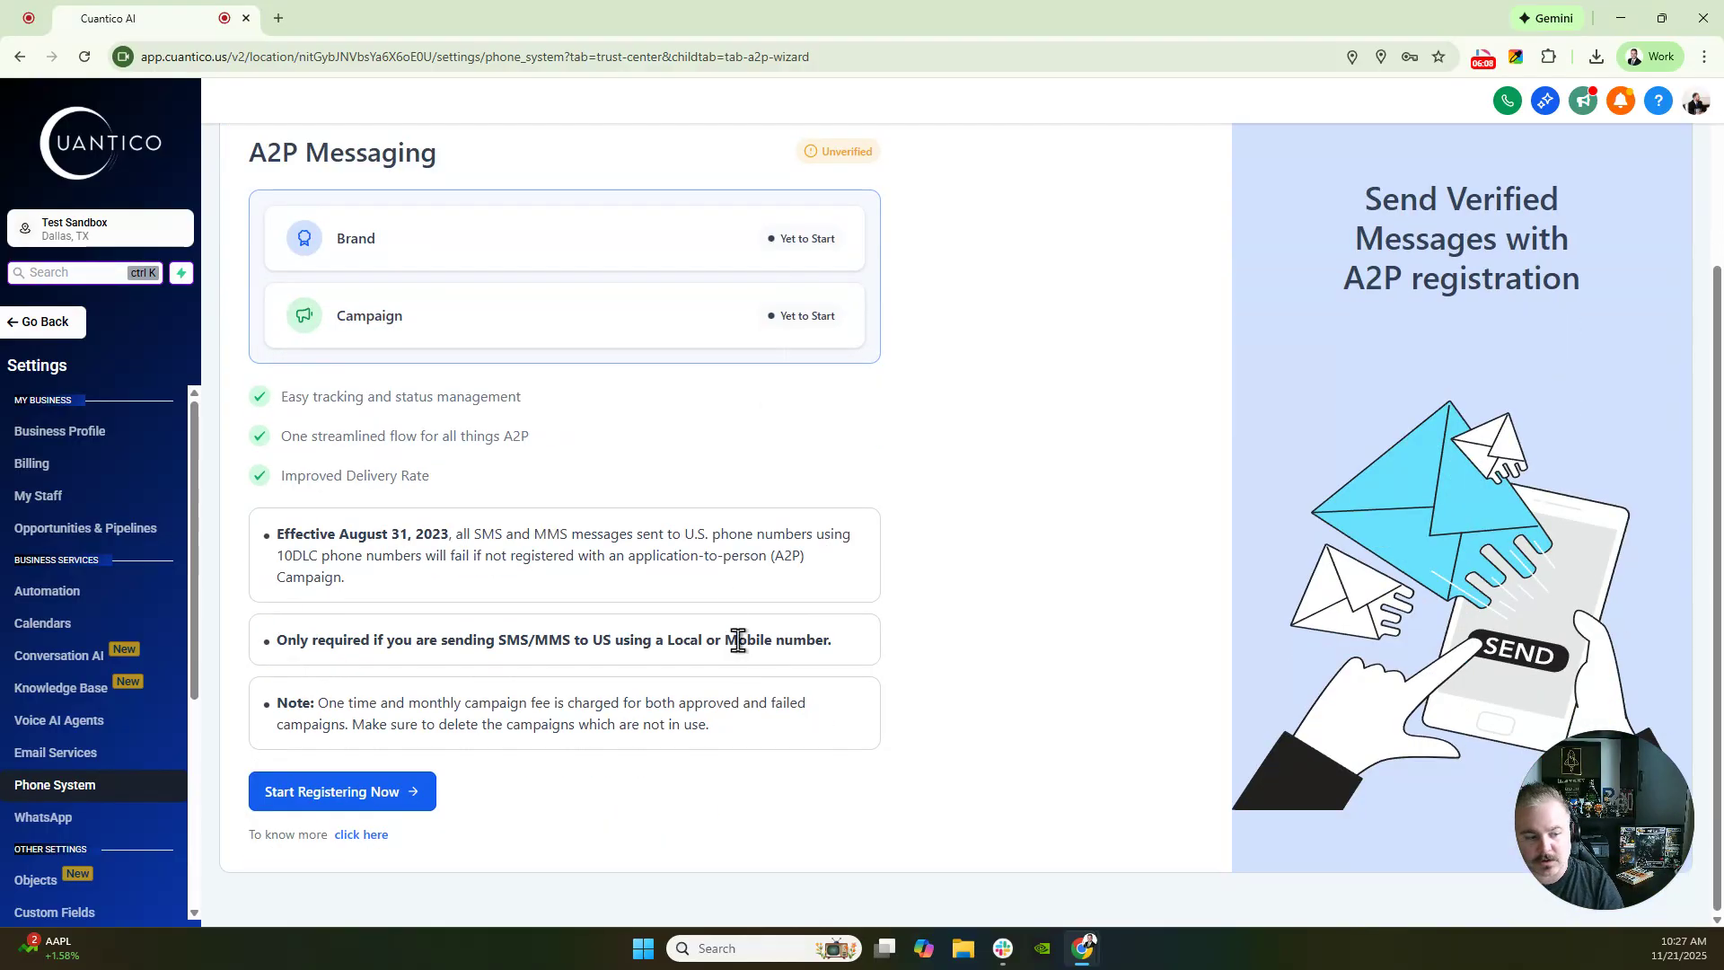
pyautogui.click(381, 803)
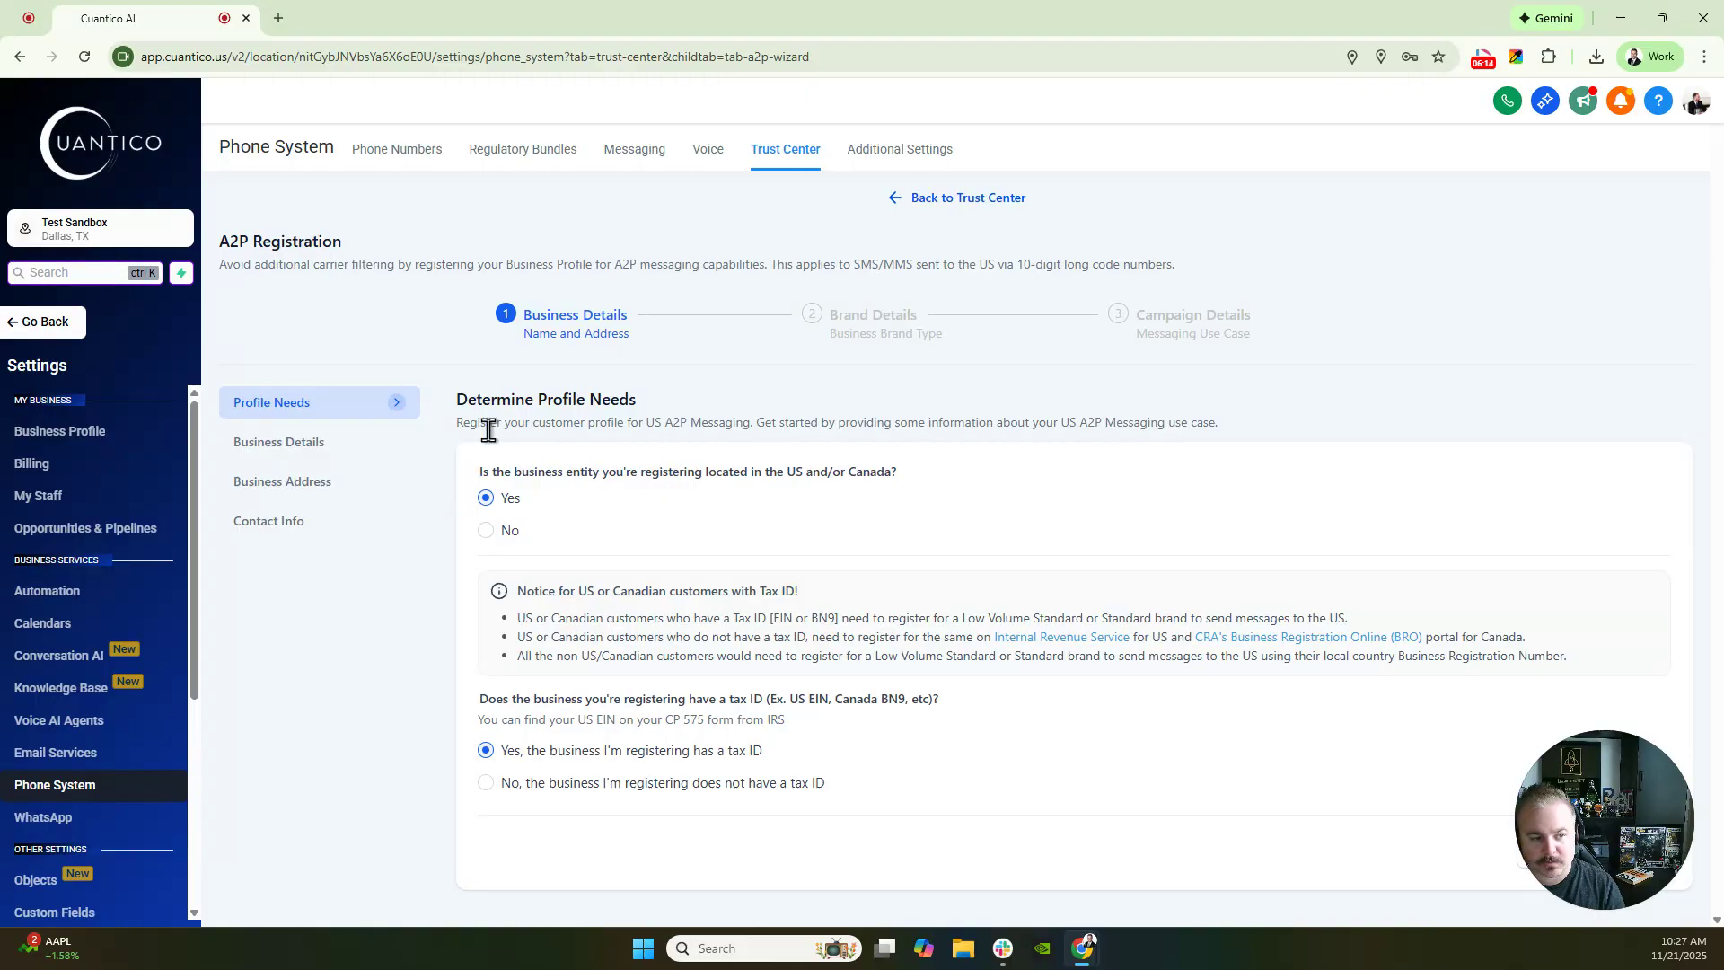
# - Answer that the business has no tax ID and continue past the business details
pyautogui.moveTo(458, 395); pyautogui.dragTo(655, 389)
pyautogui.click(738, 411)
pyautogui.click(487, 788)
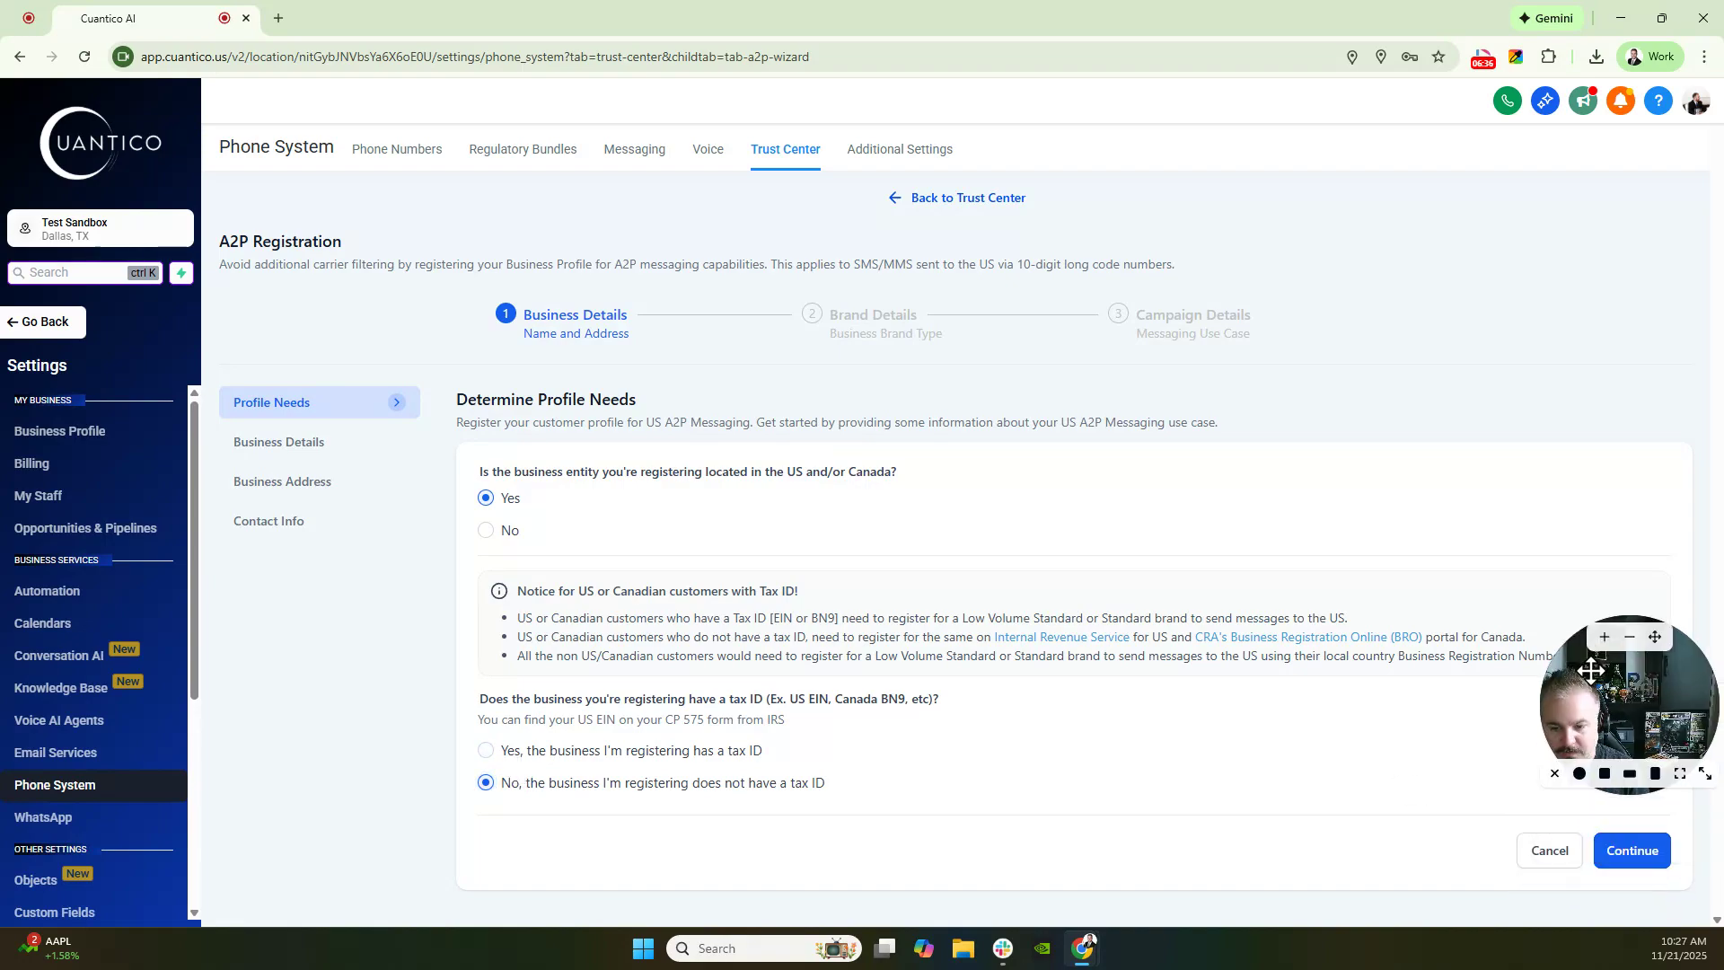
pyautogui.click(1632, 850)
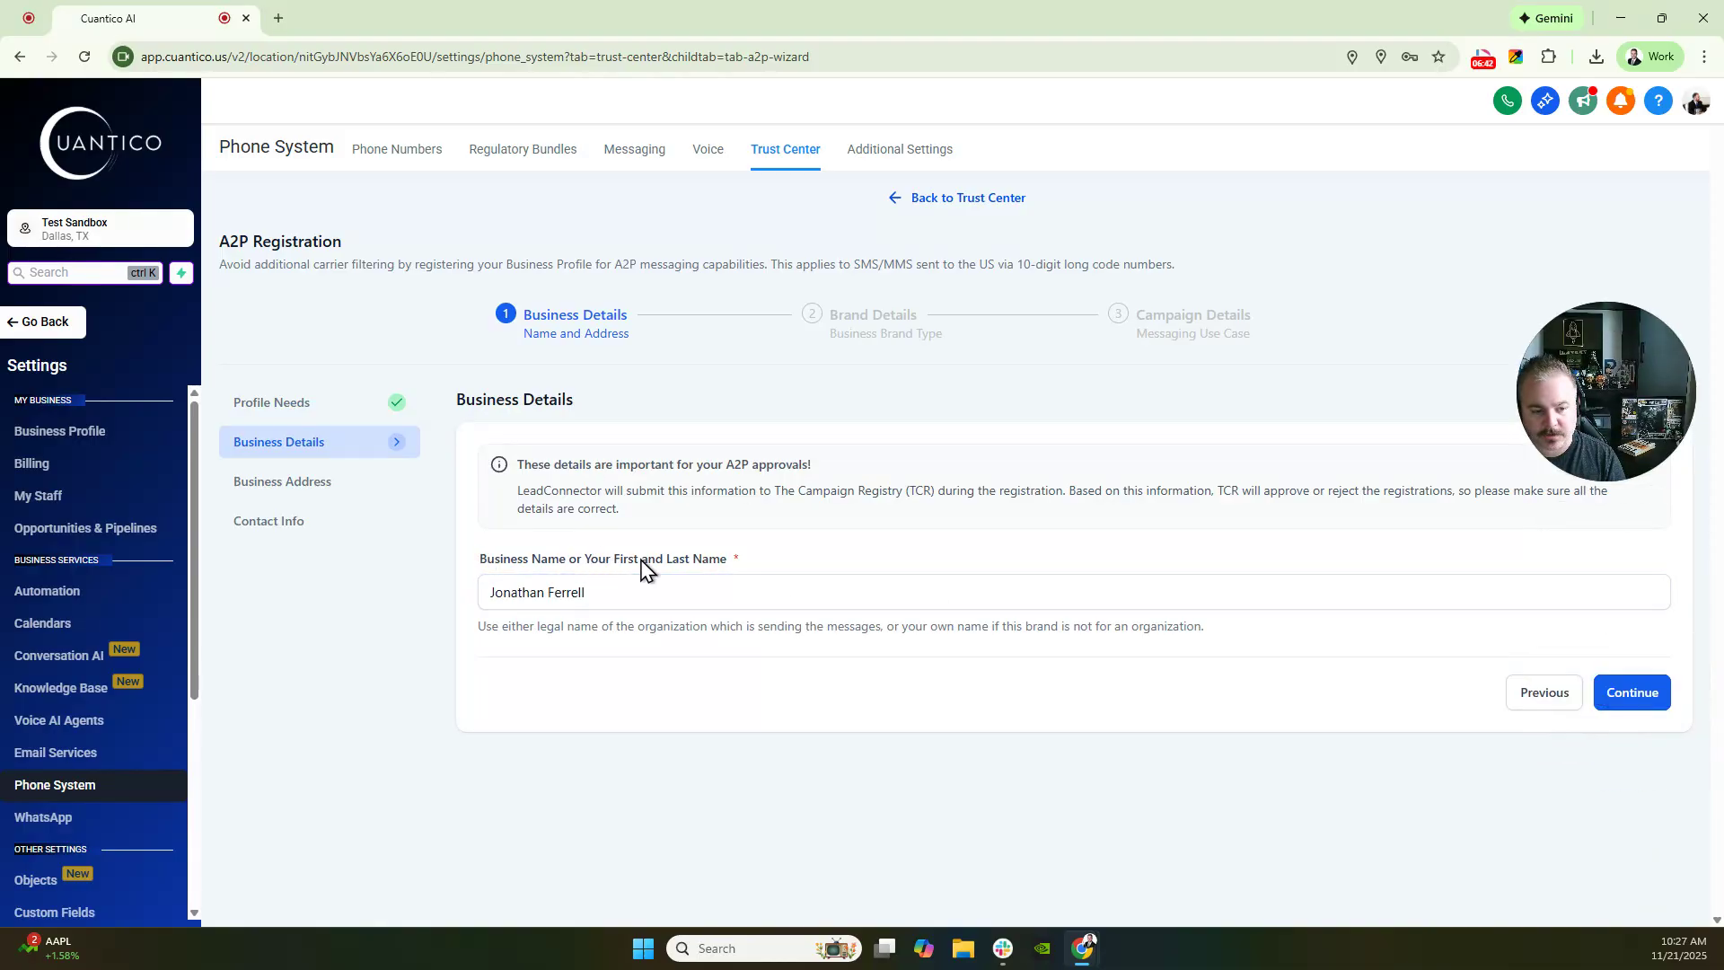
pyautogui.click(509, 594)
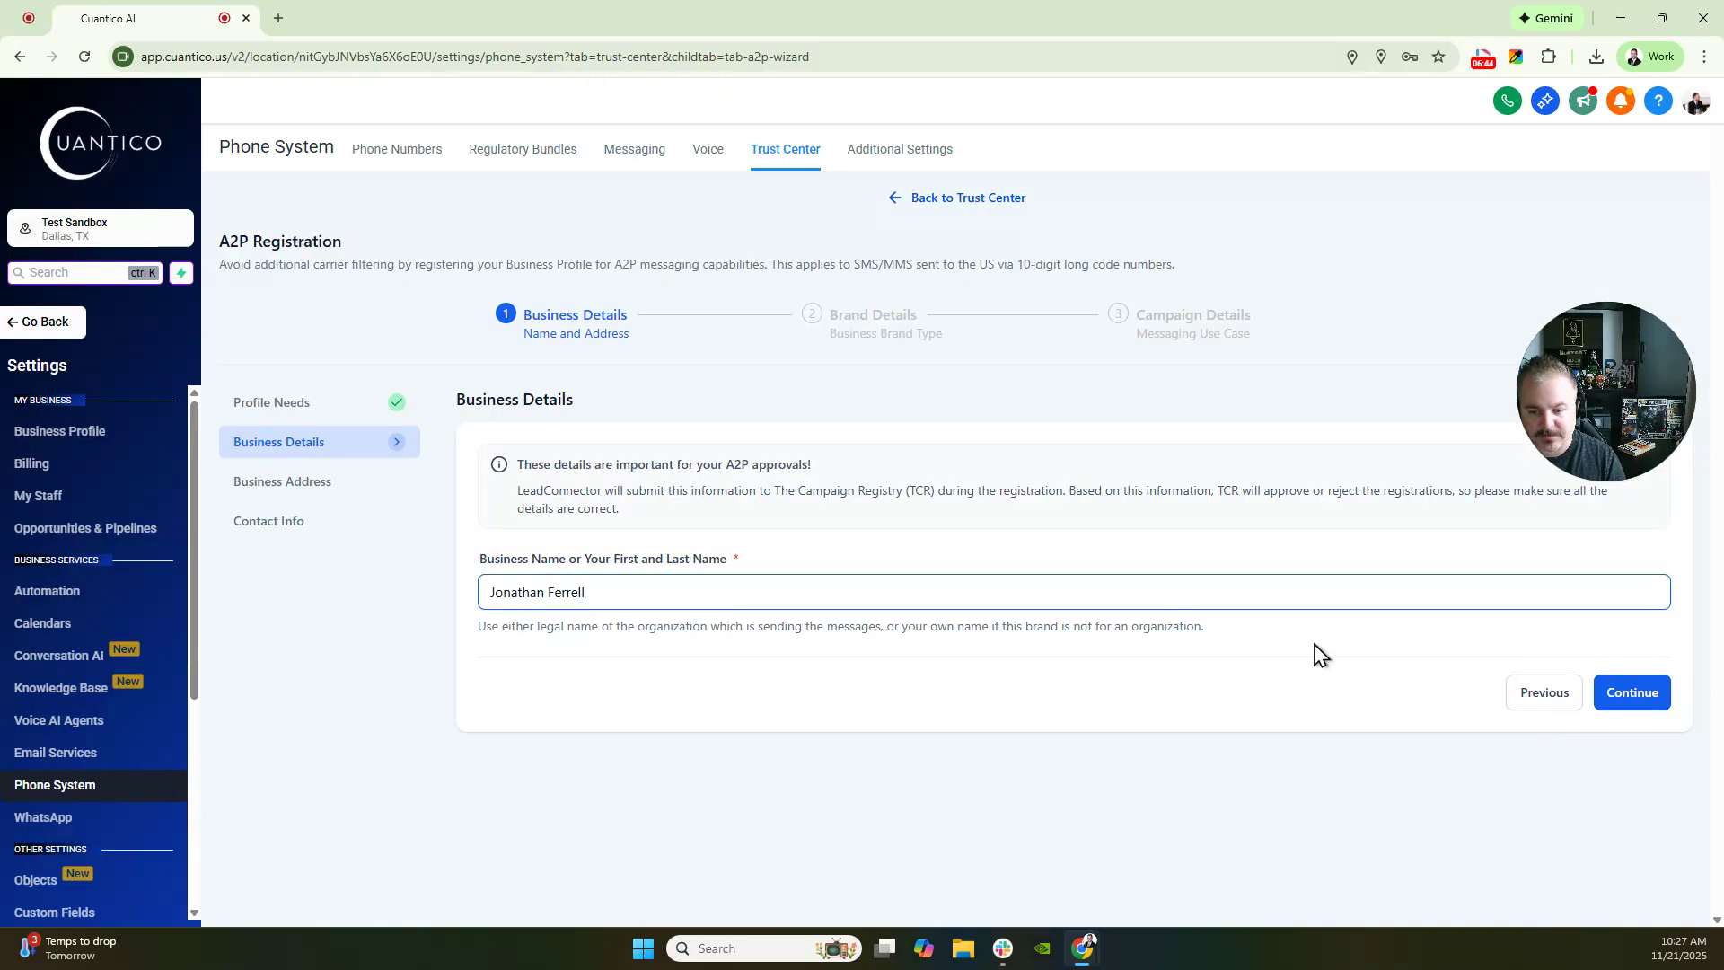
pyautogui.click(1628, 696)
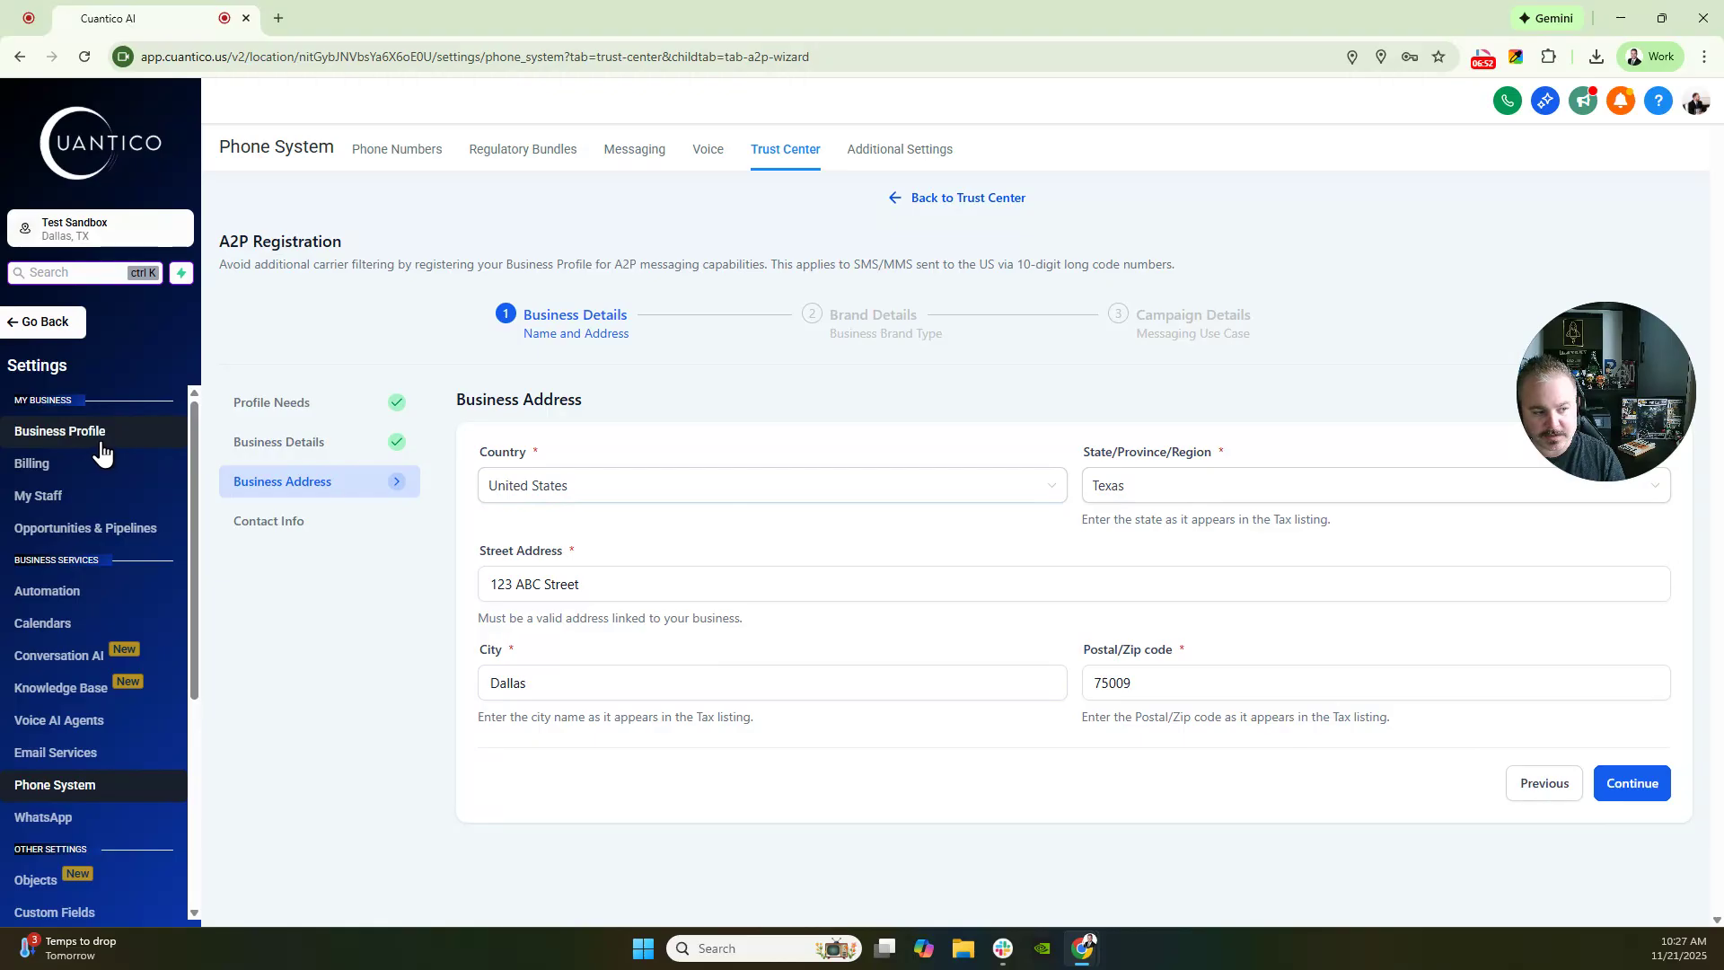
# - Review the prefilled representative contact info and continue to Brand Details
pyautogui.click(1619, 801)
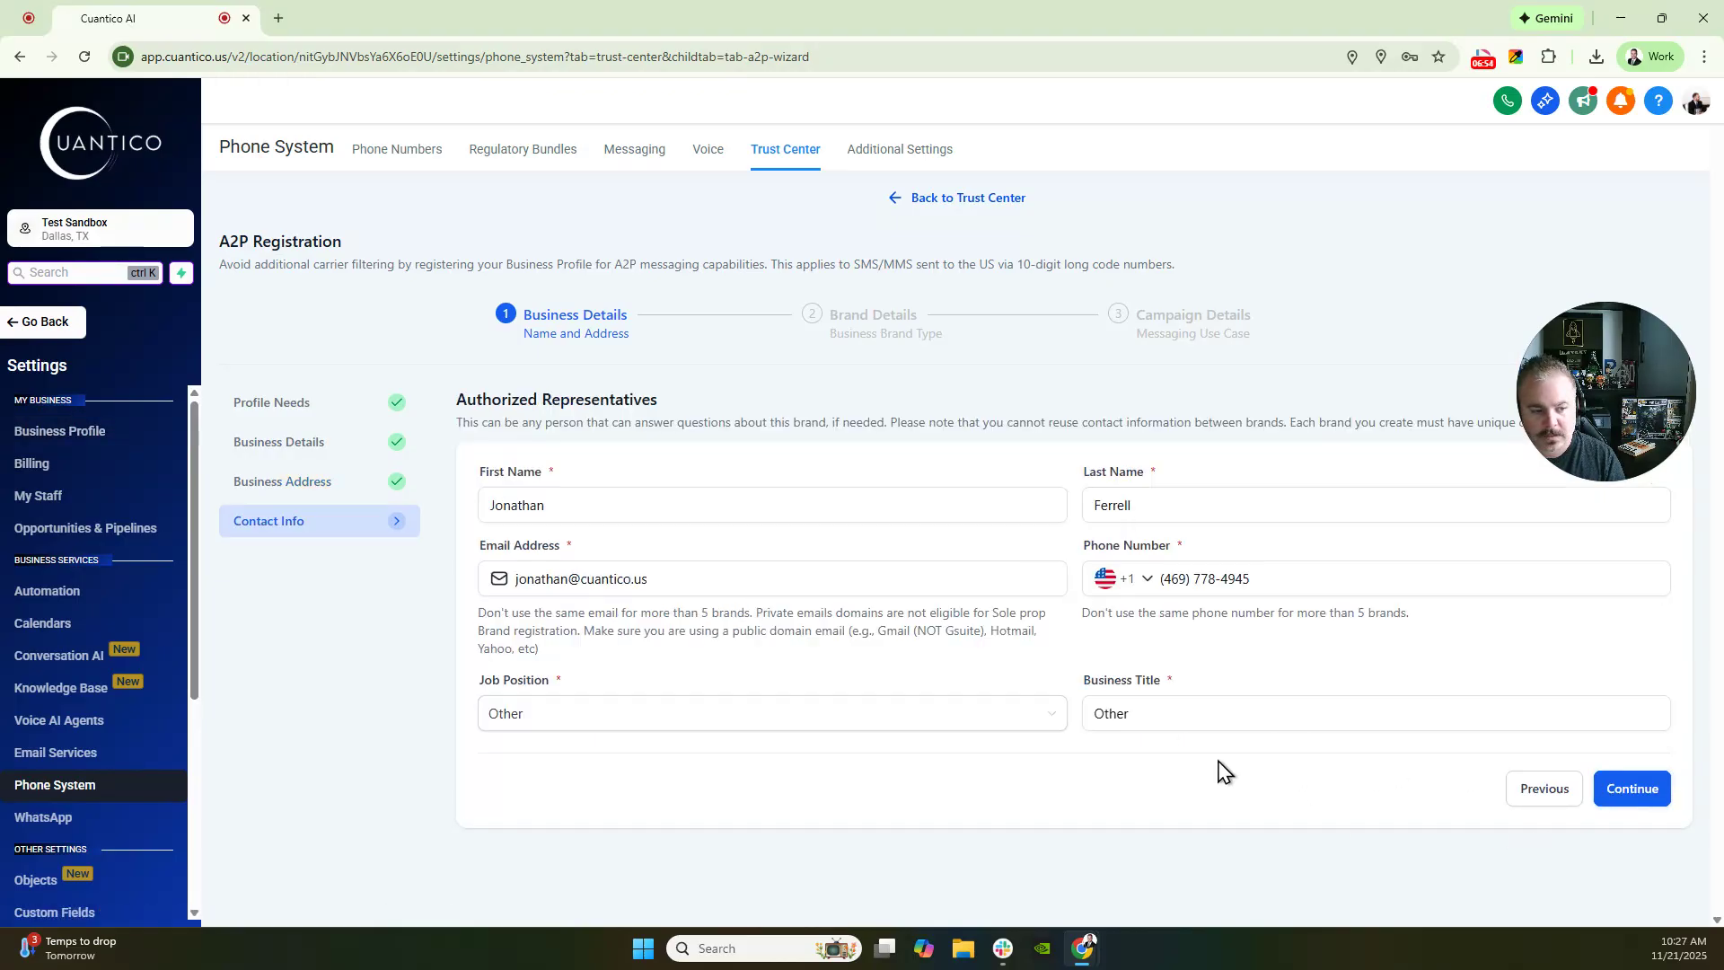
pyautogui.click(1285, 518)
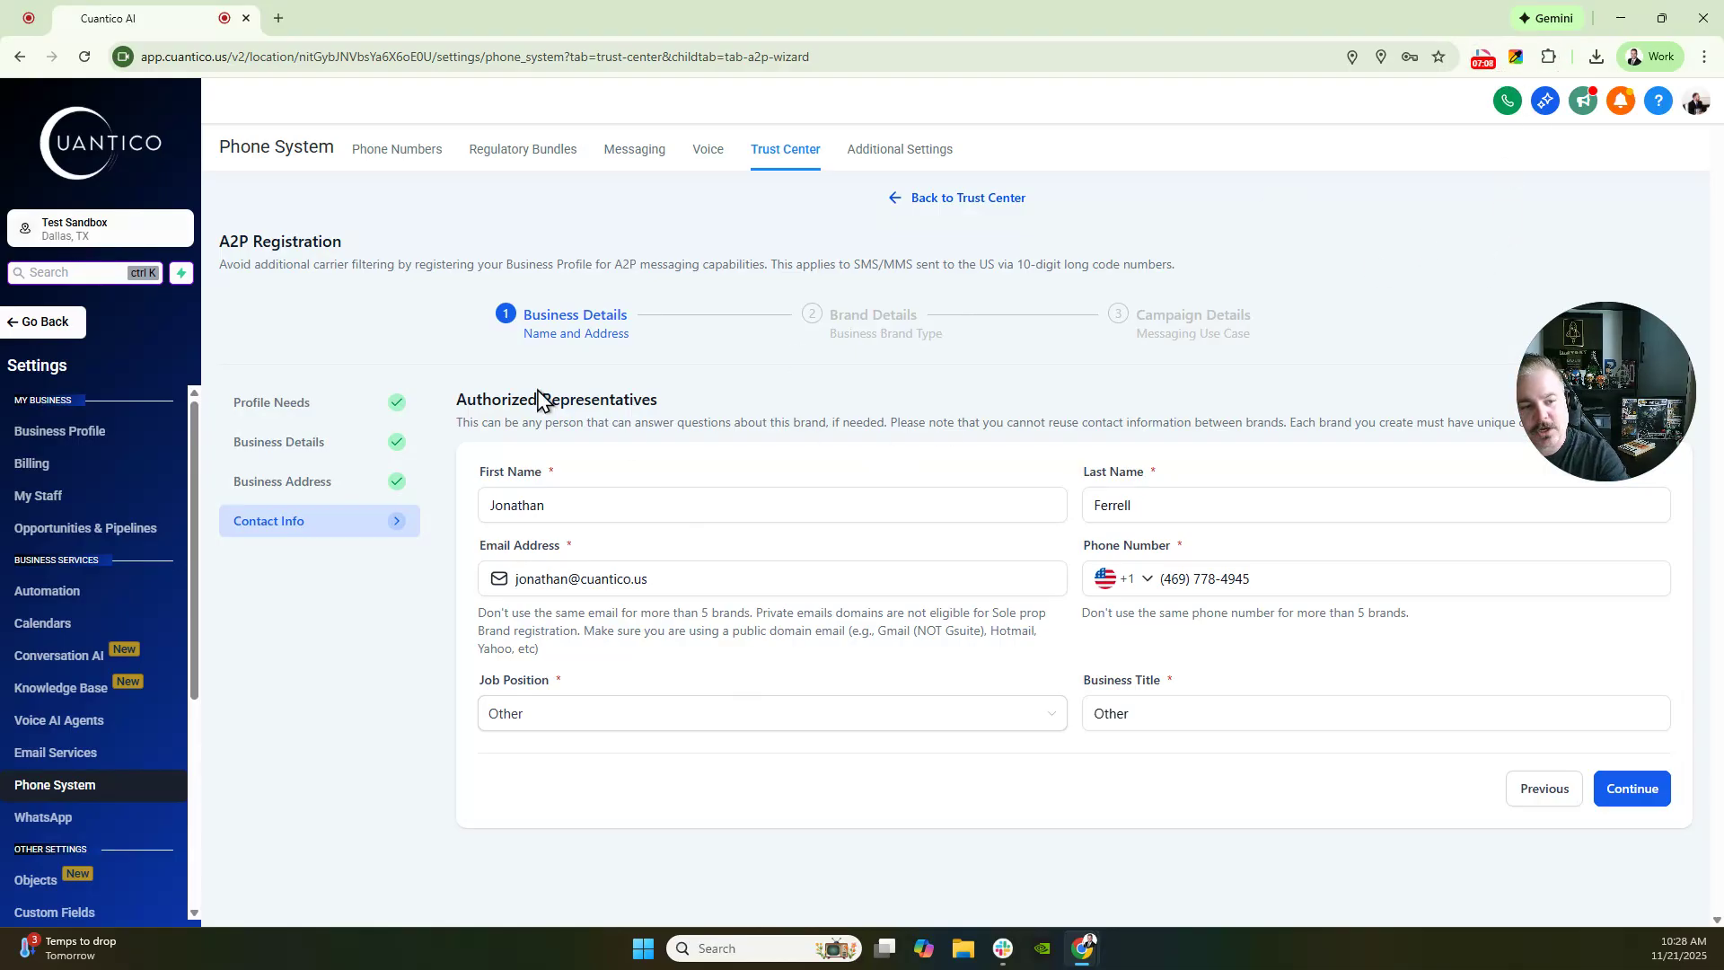
pyautogui.click(566, 504)
pyautogui.click(1227, 501)
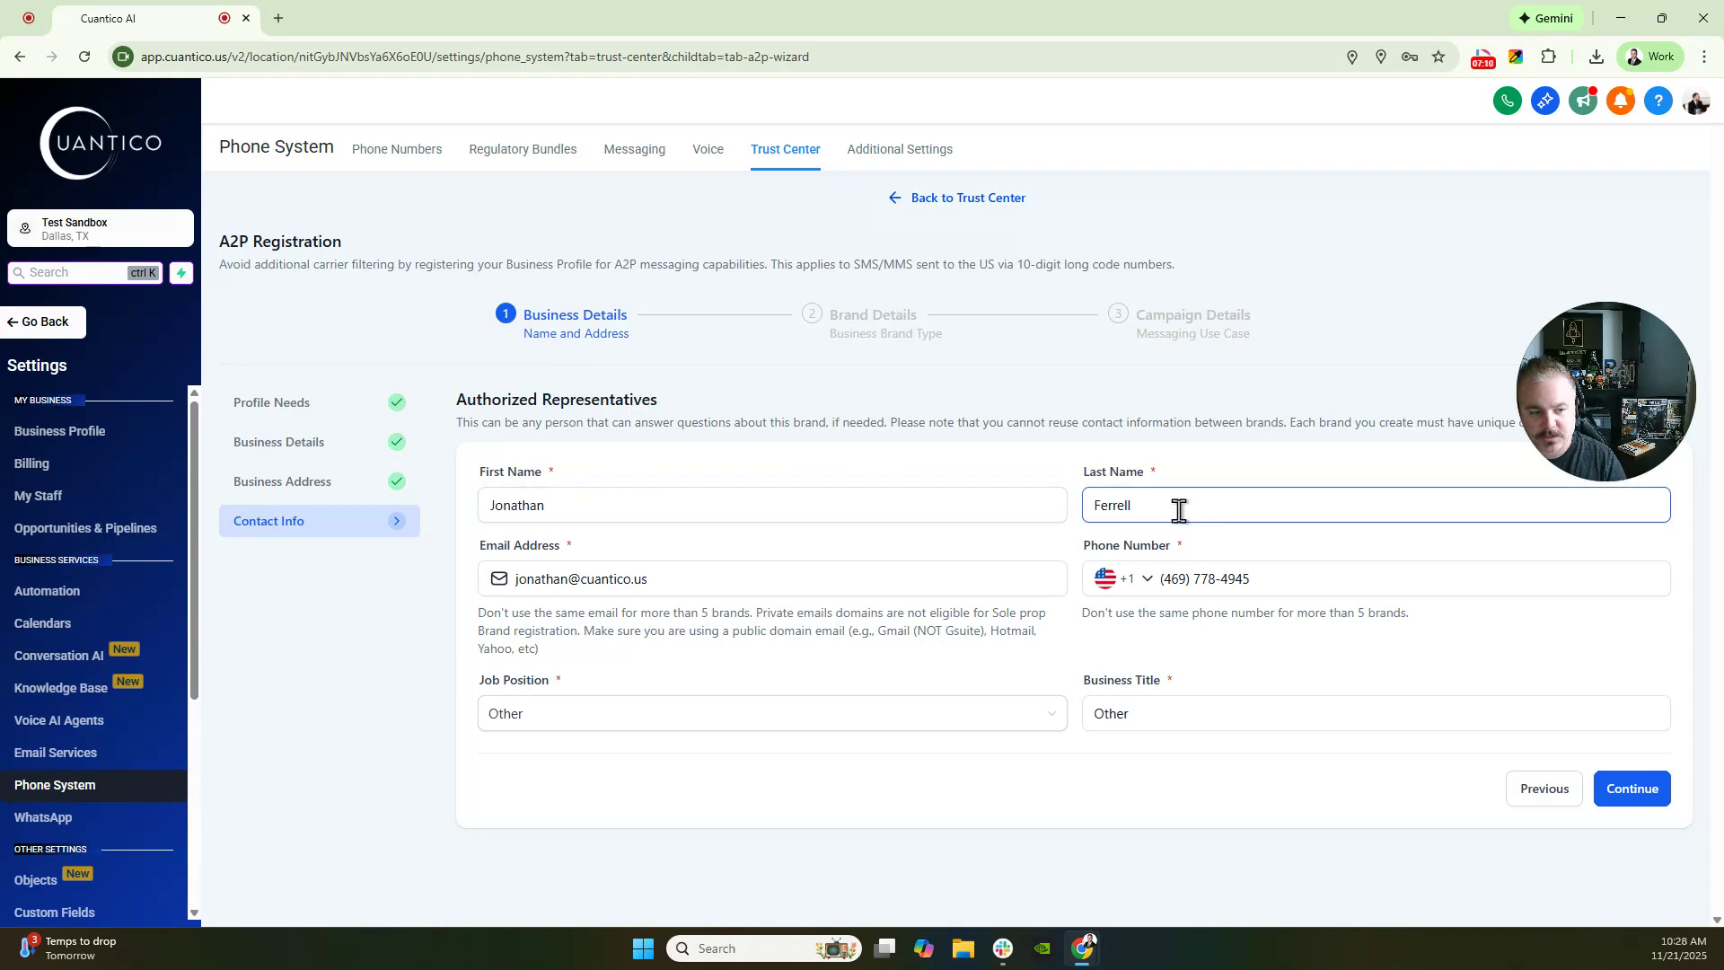
pyautogui.click(900, 518)
pyautogui.click(883, 537)
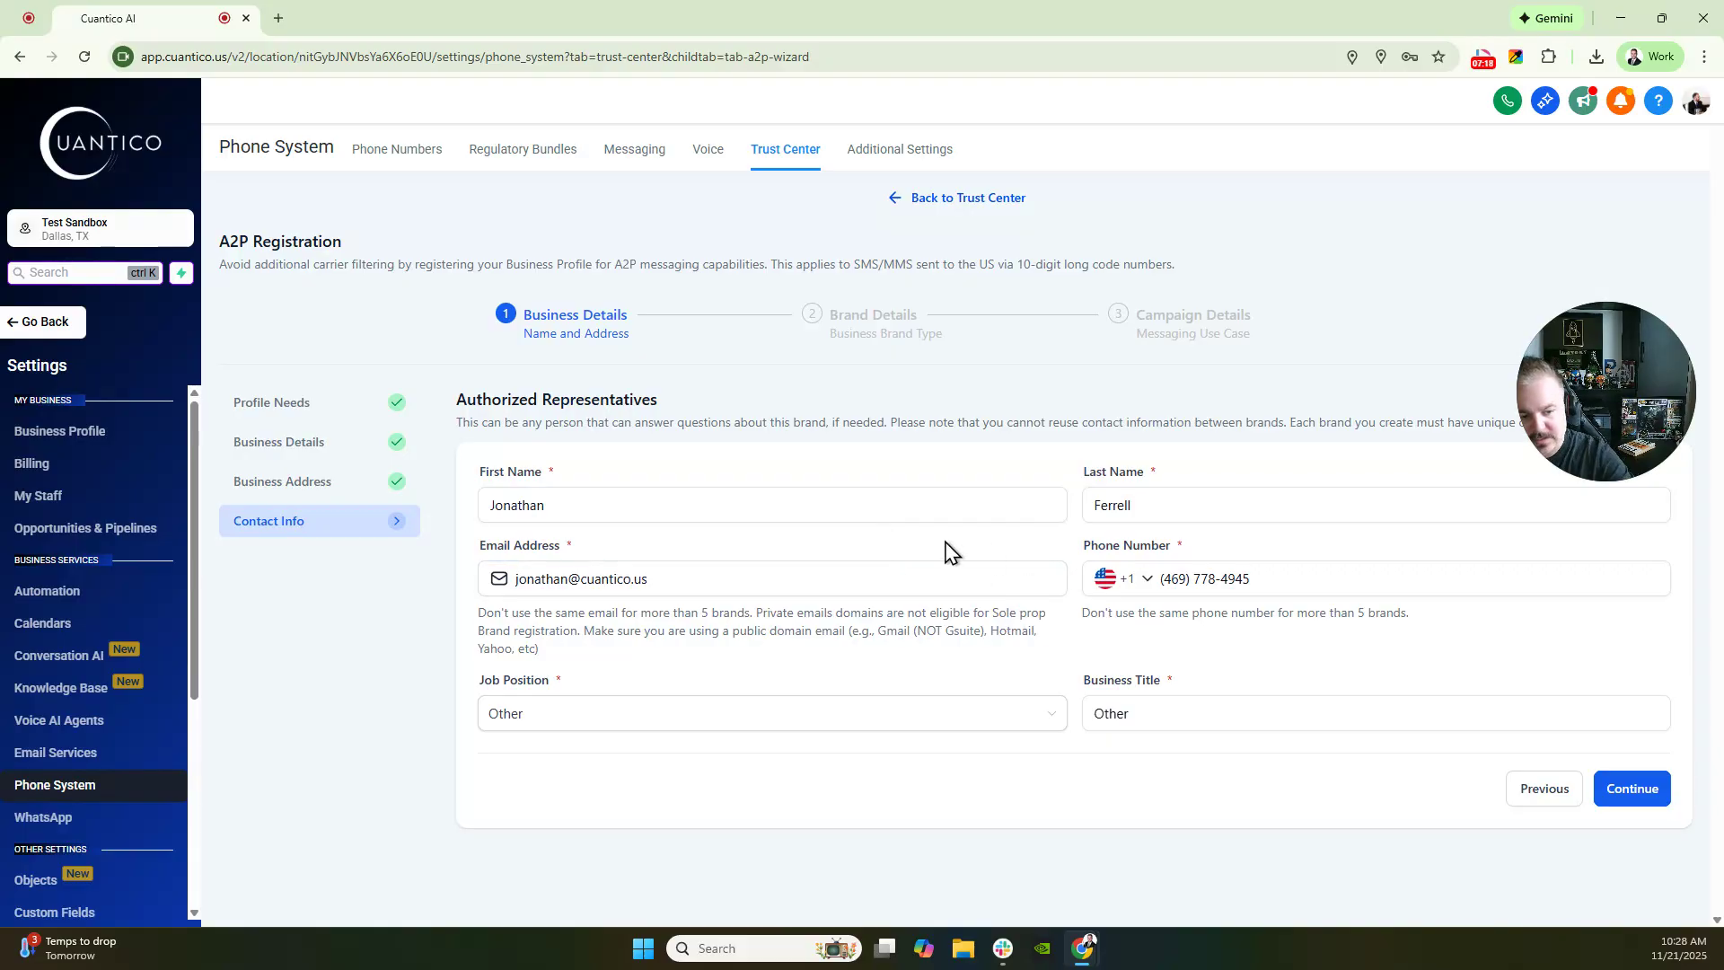
pyautogui.click(1627, 797)
pyautogui.moveTo(1598, 409); pyautogui.dragTo(1594, 260)
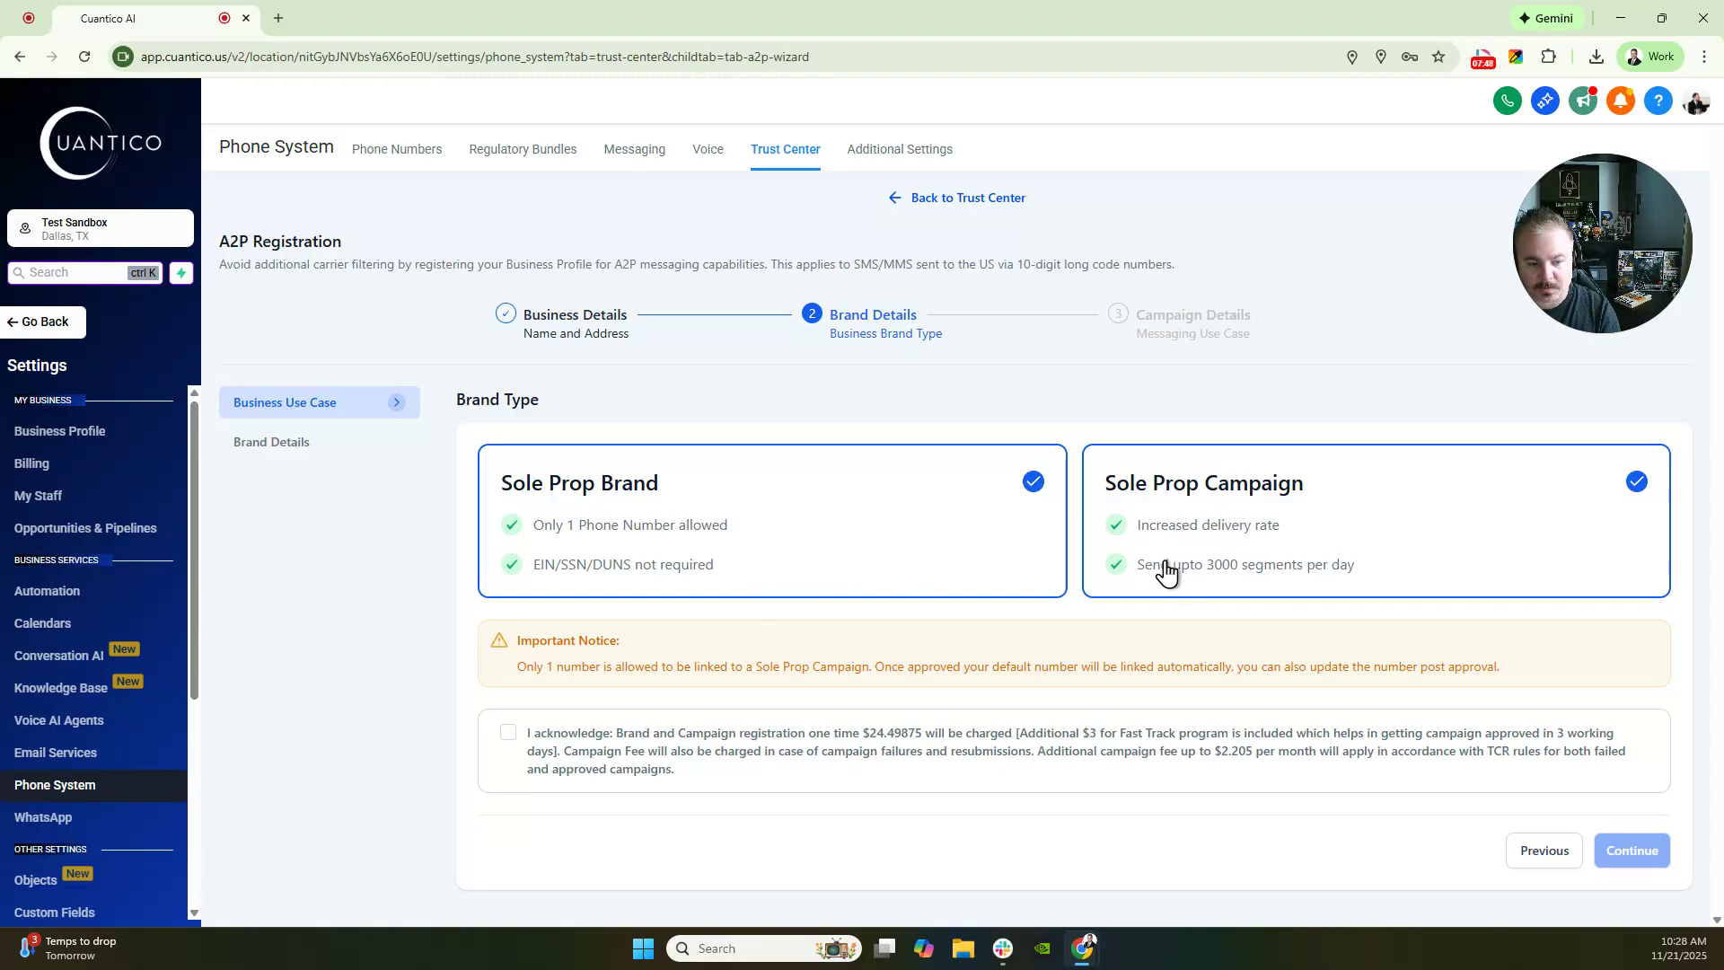
# - Acknowledge the Sole Prop brand and campaign fees and continue to Business Brand Details
pyautogui.click(509, 733)
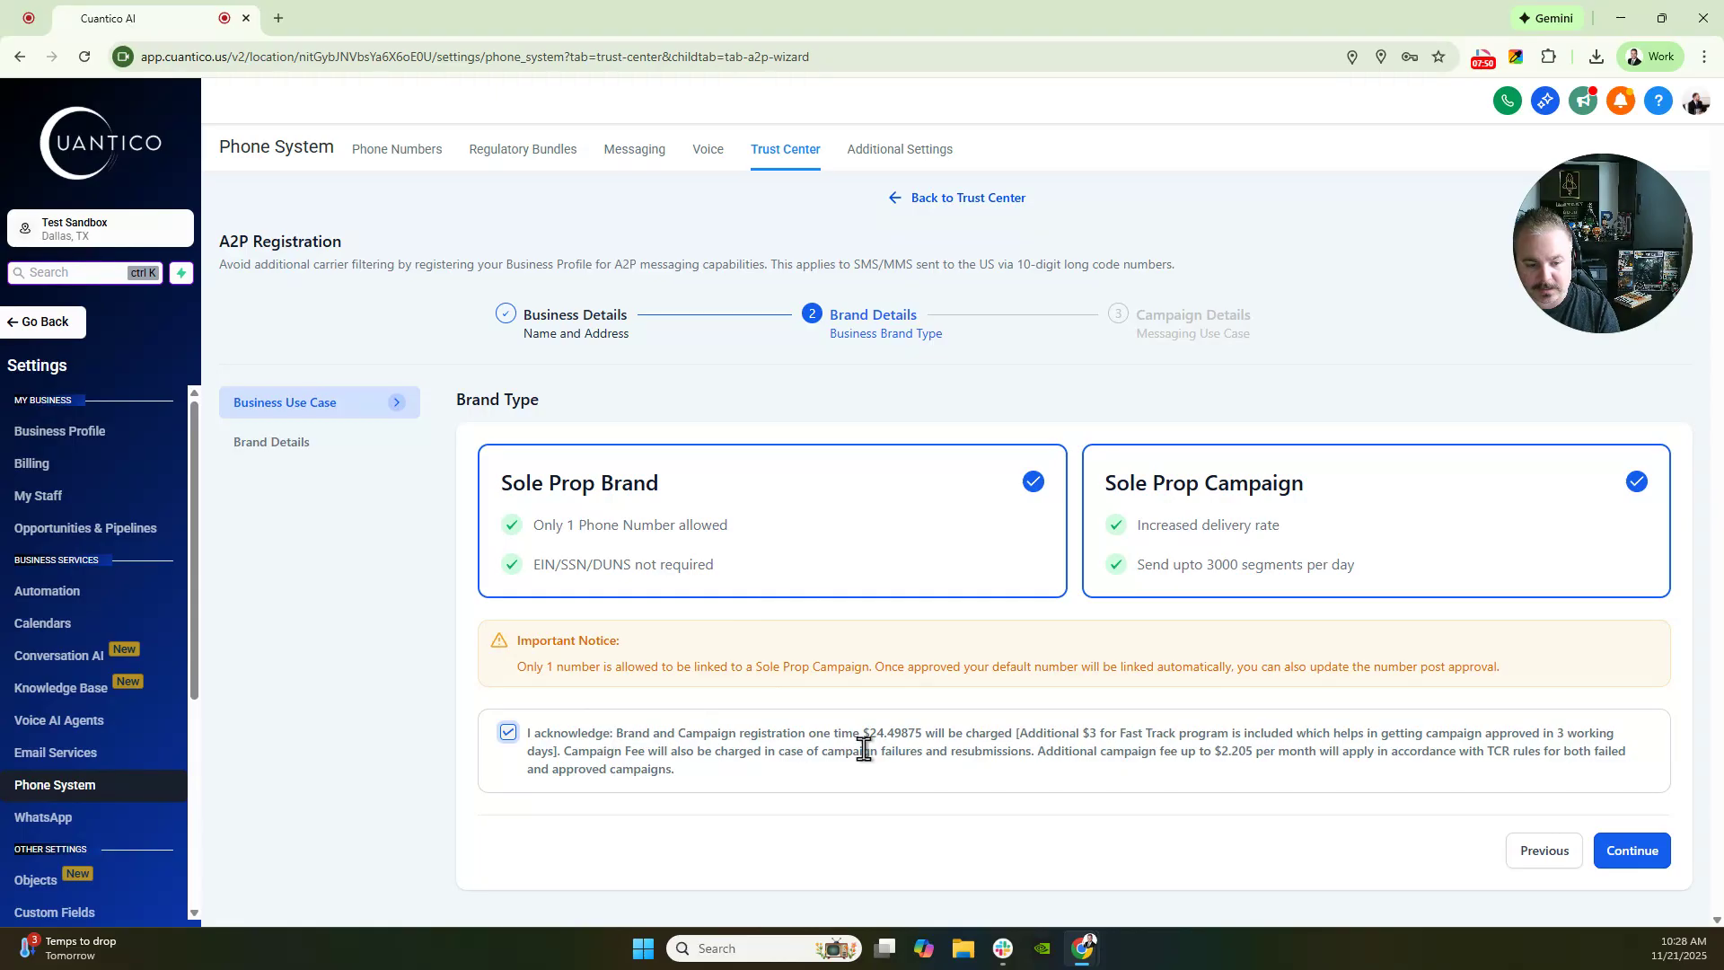
pyautogui.click(1639, 860)
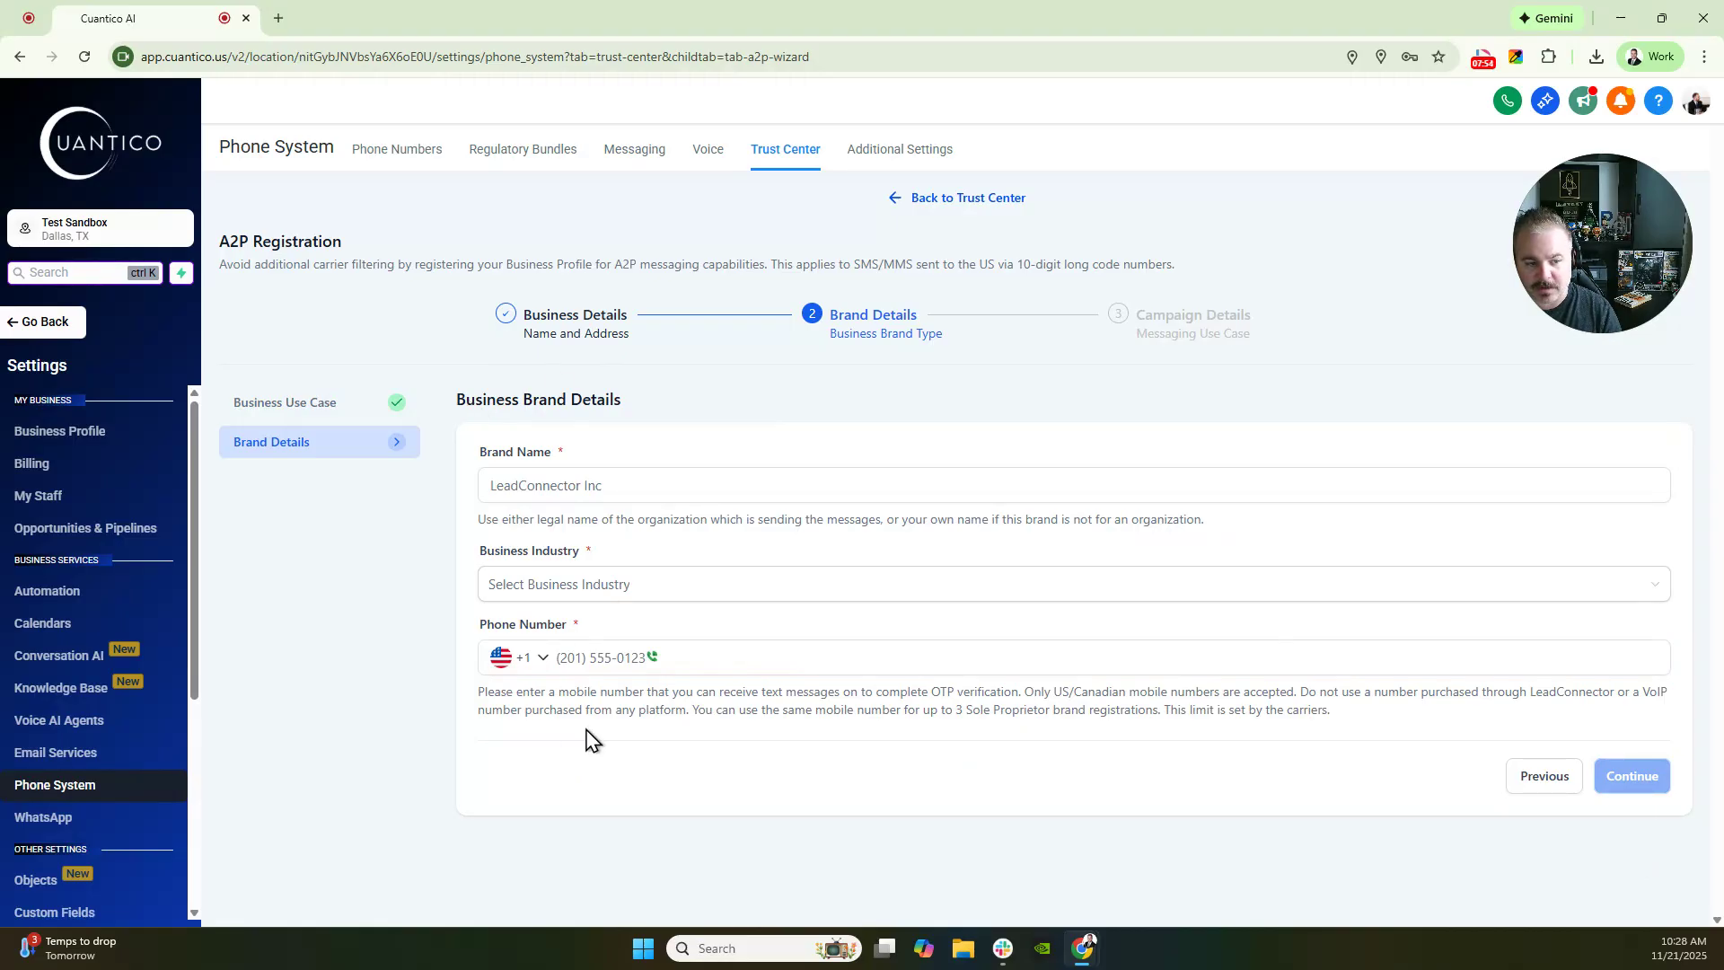
# - Enter the owner's name as brand, Real Estate industry and the mobile number, then continue
pyautogui.click(574, 671)
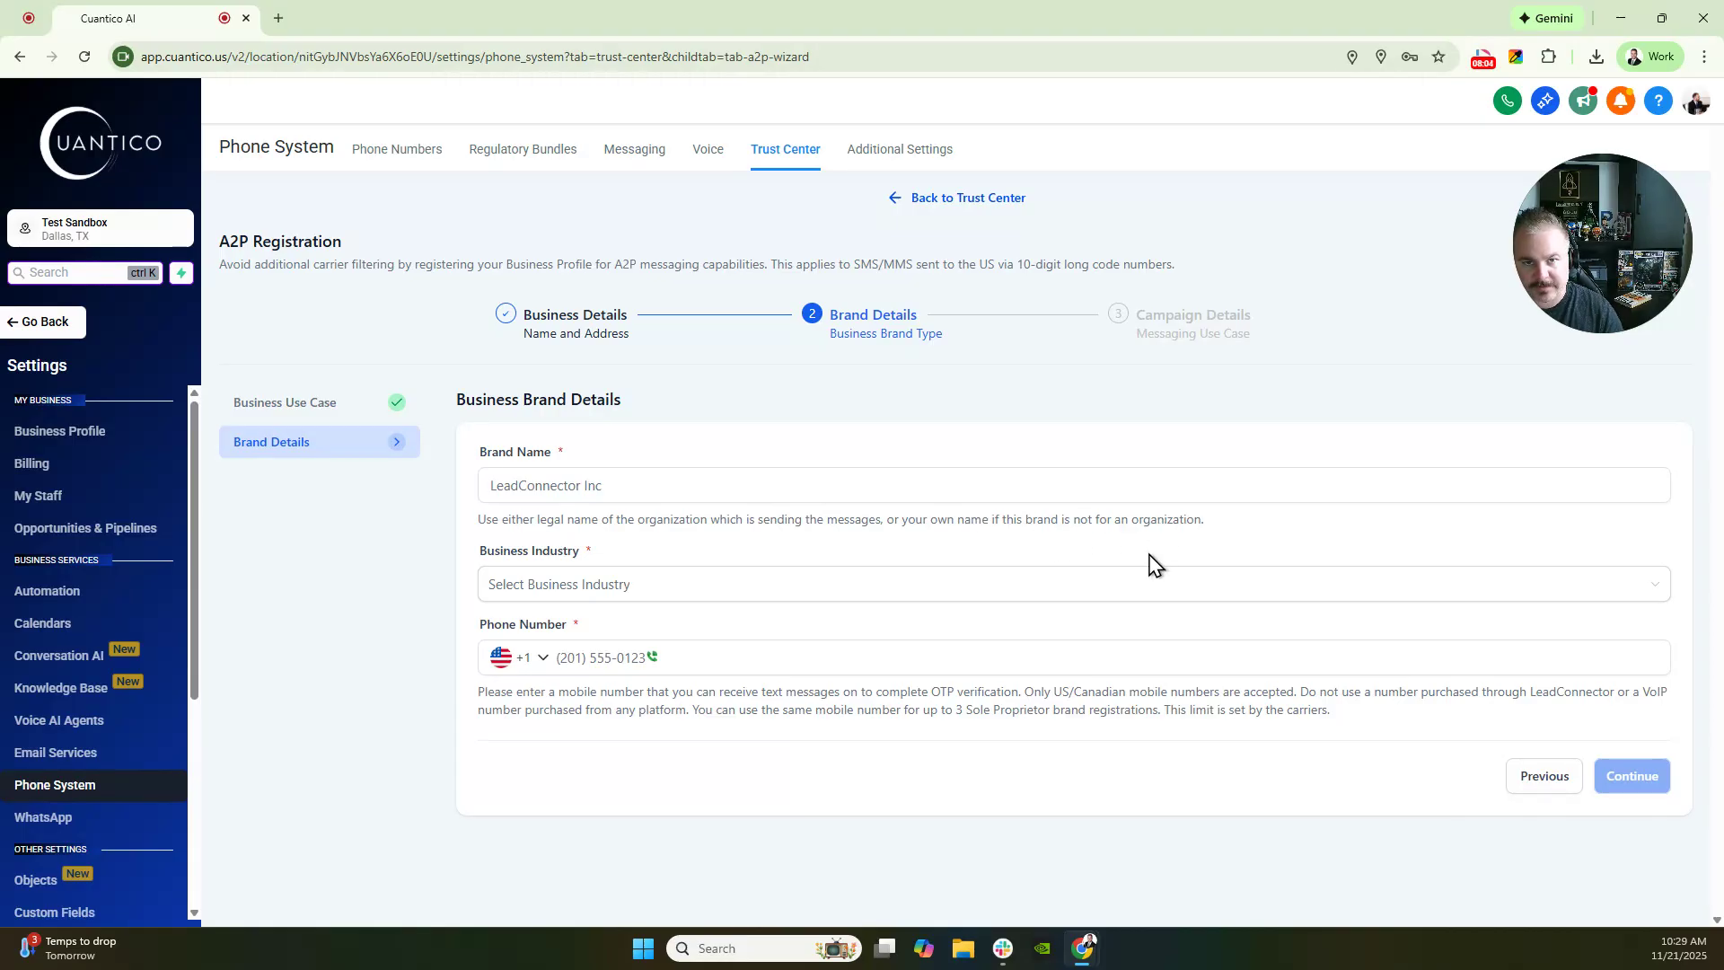
pyautogui.click(565, 478)
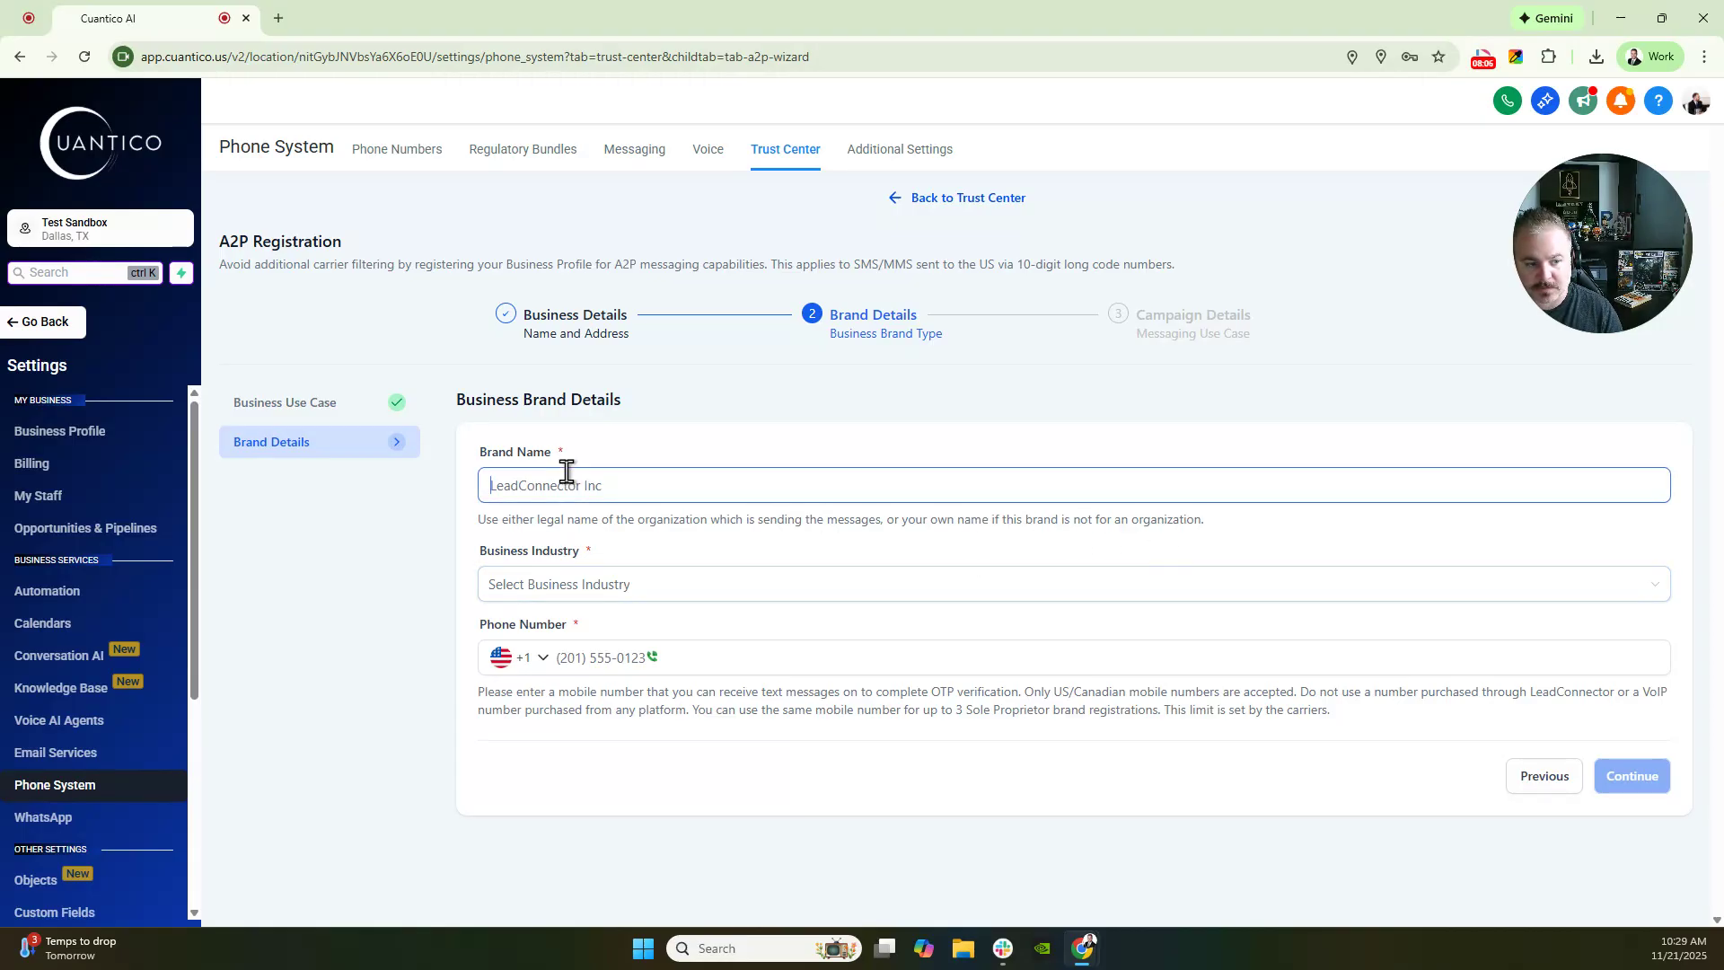
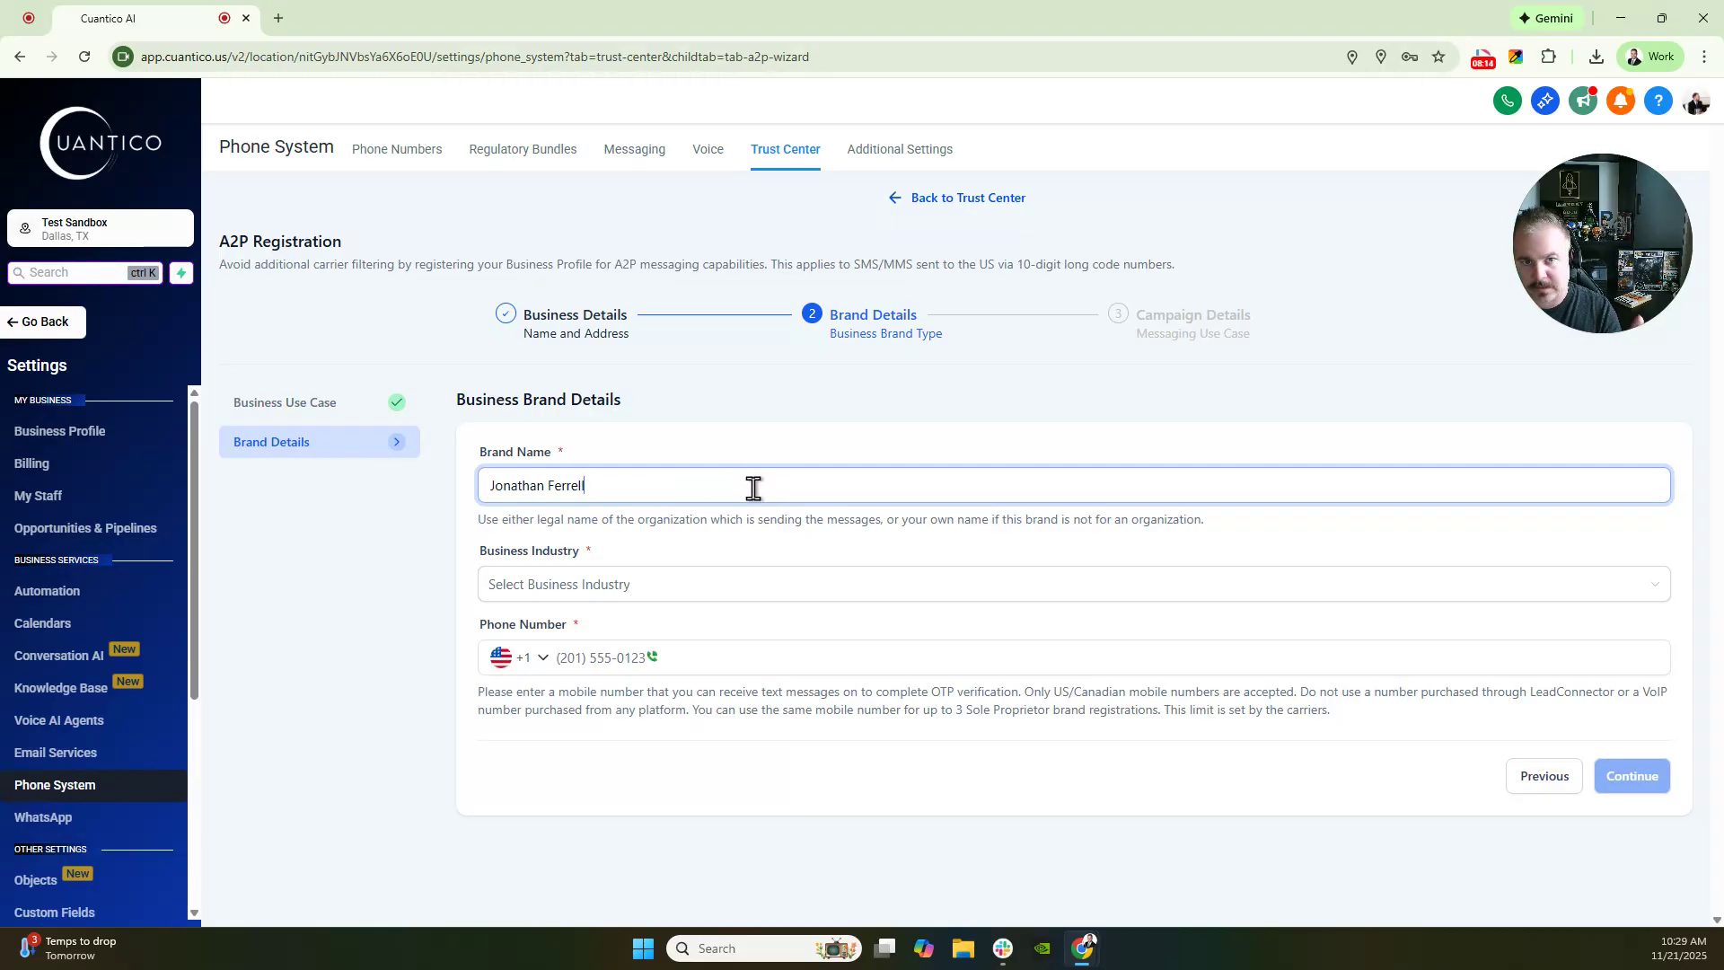
pyautogui.click(557, 588)
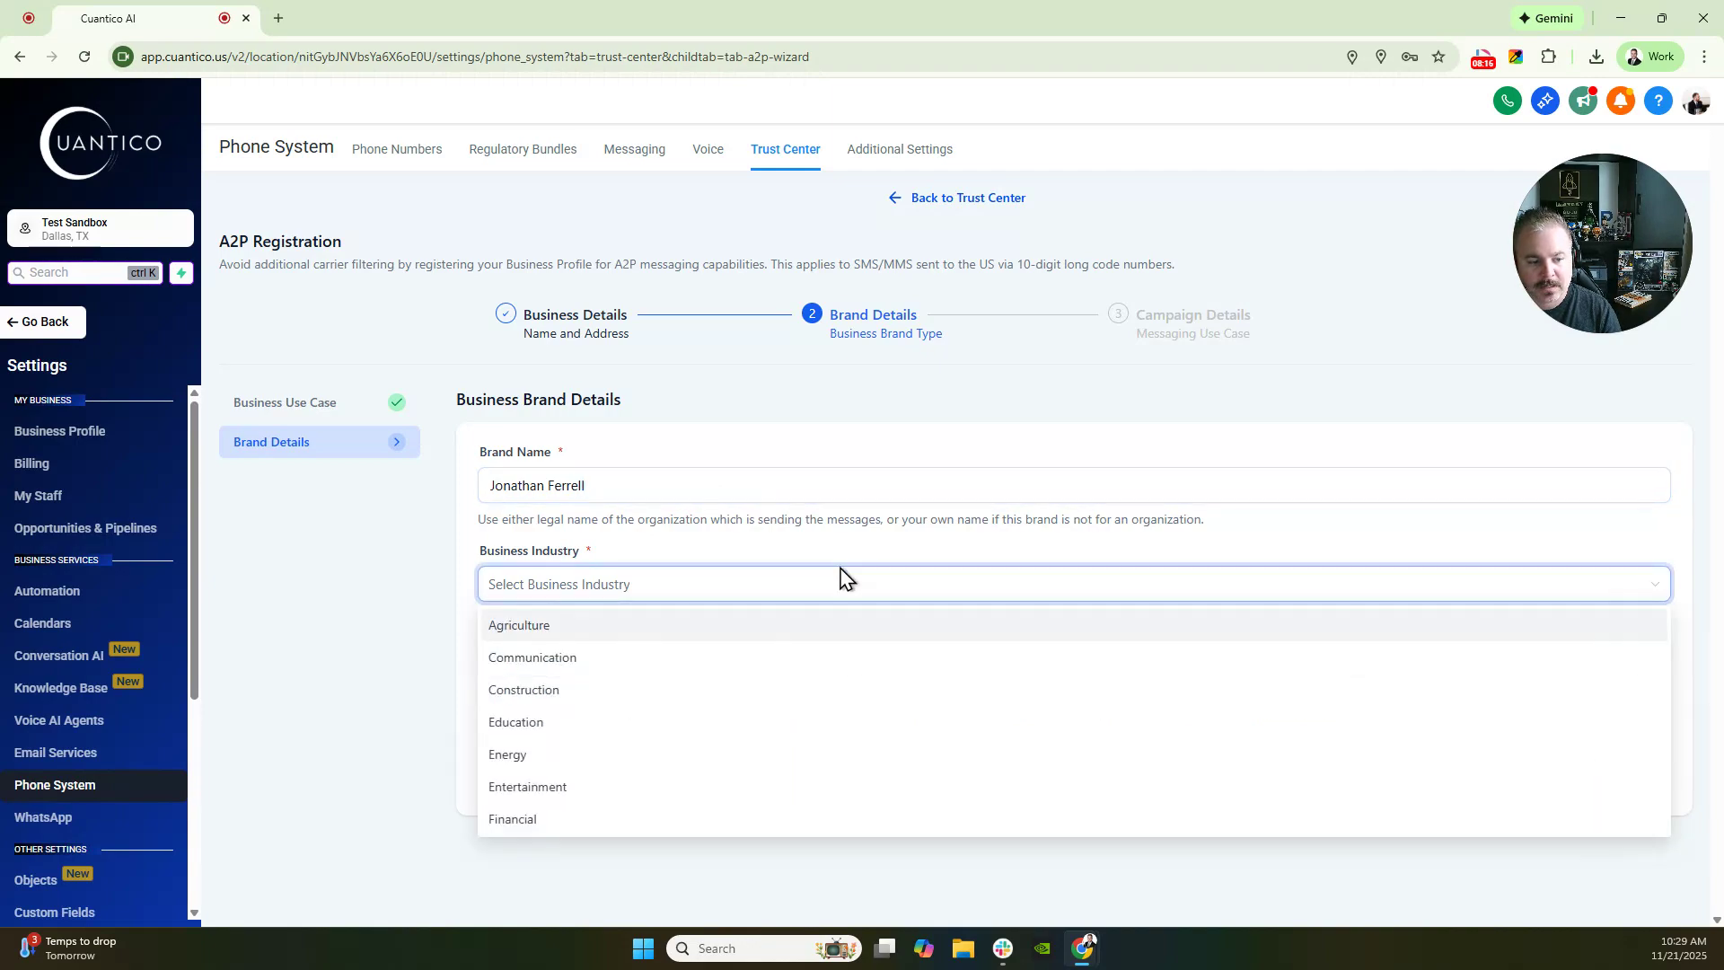
pyautogui.scroll(-4, 660, 736)
pyautogui.scroll(-3, 589, 766)
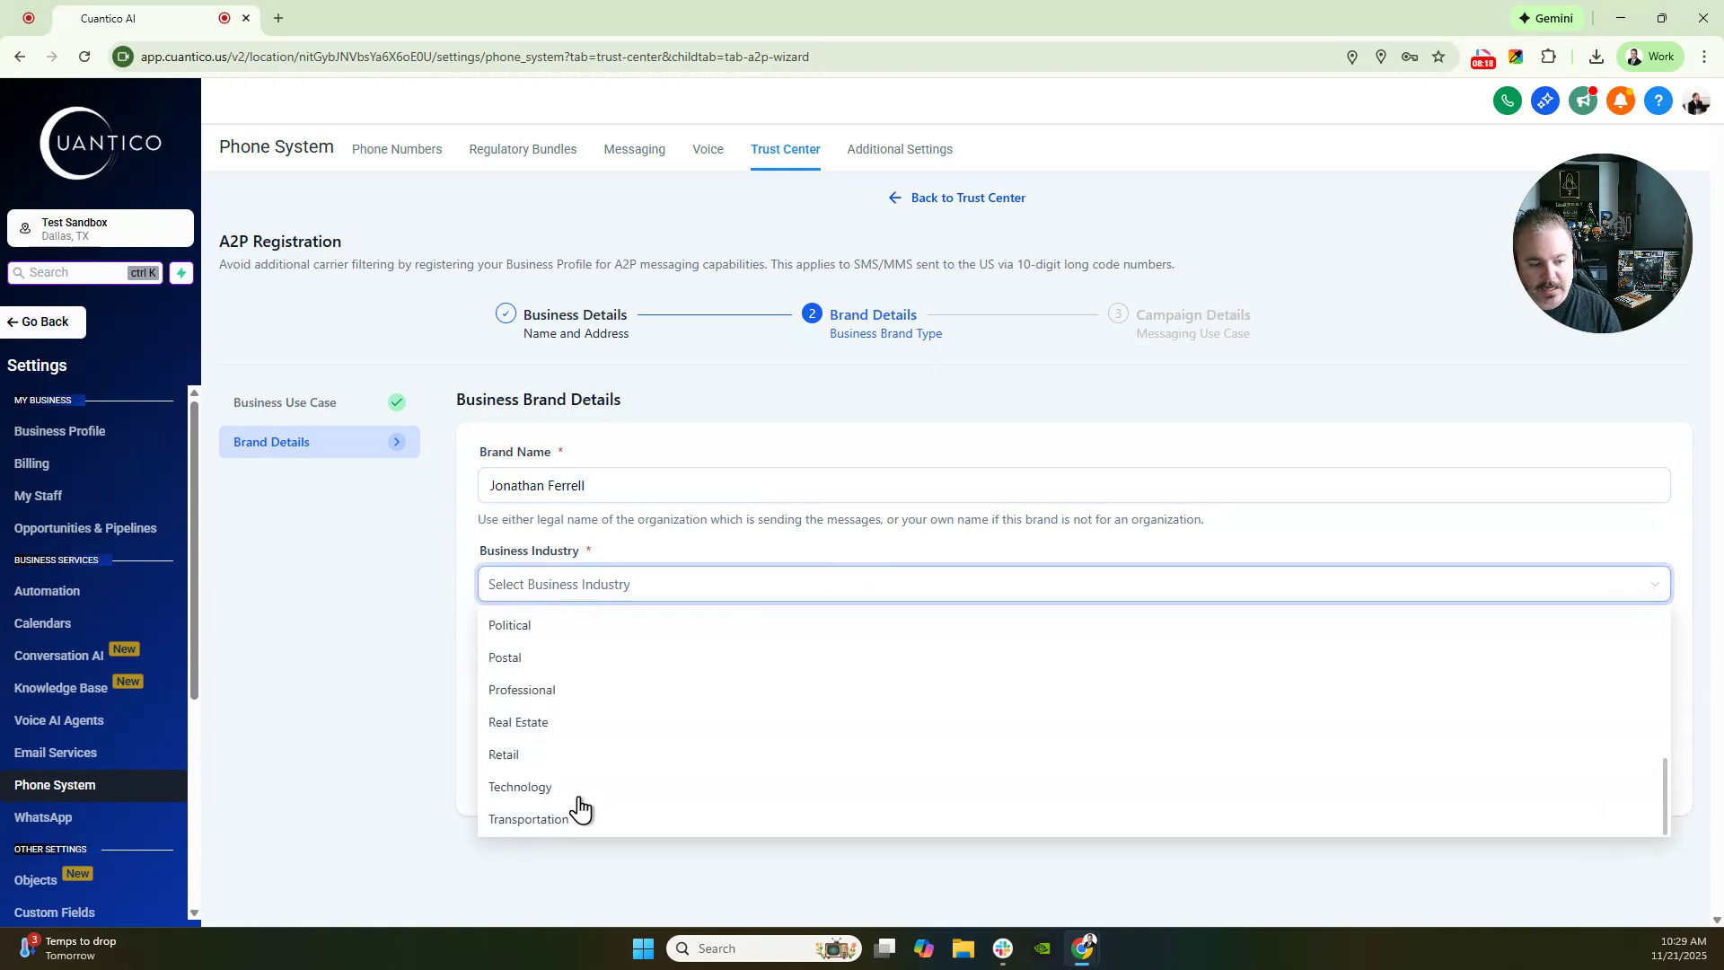
pyautogui.click(561, 727)
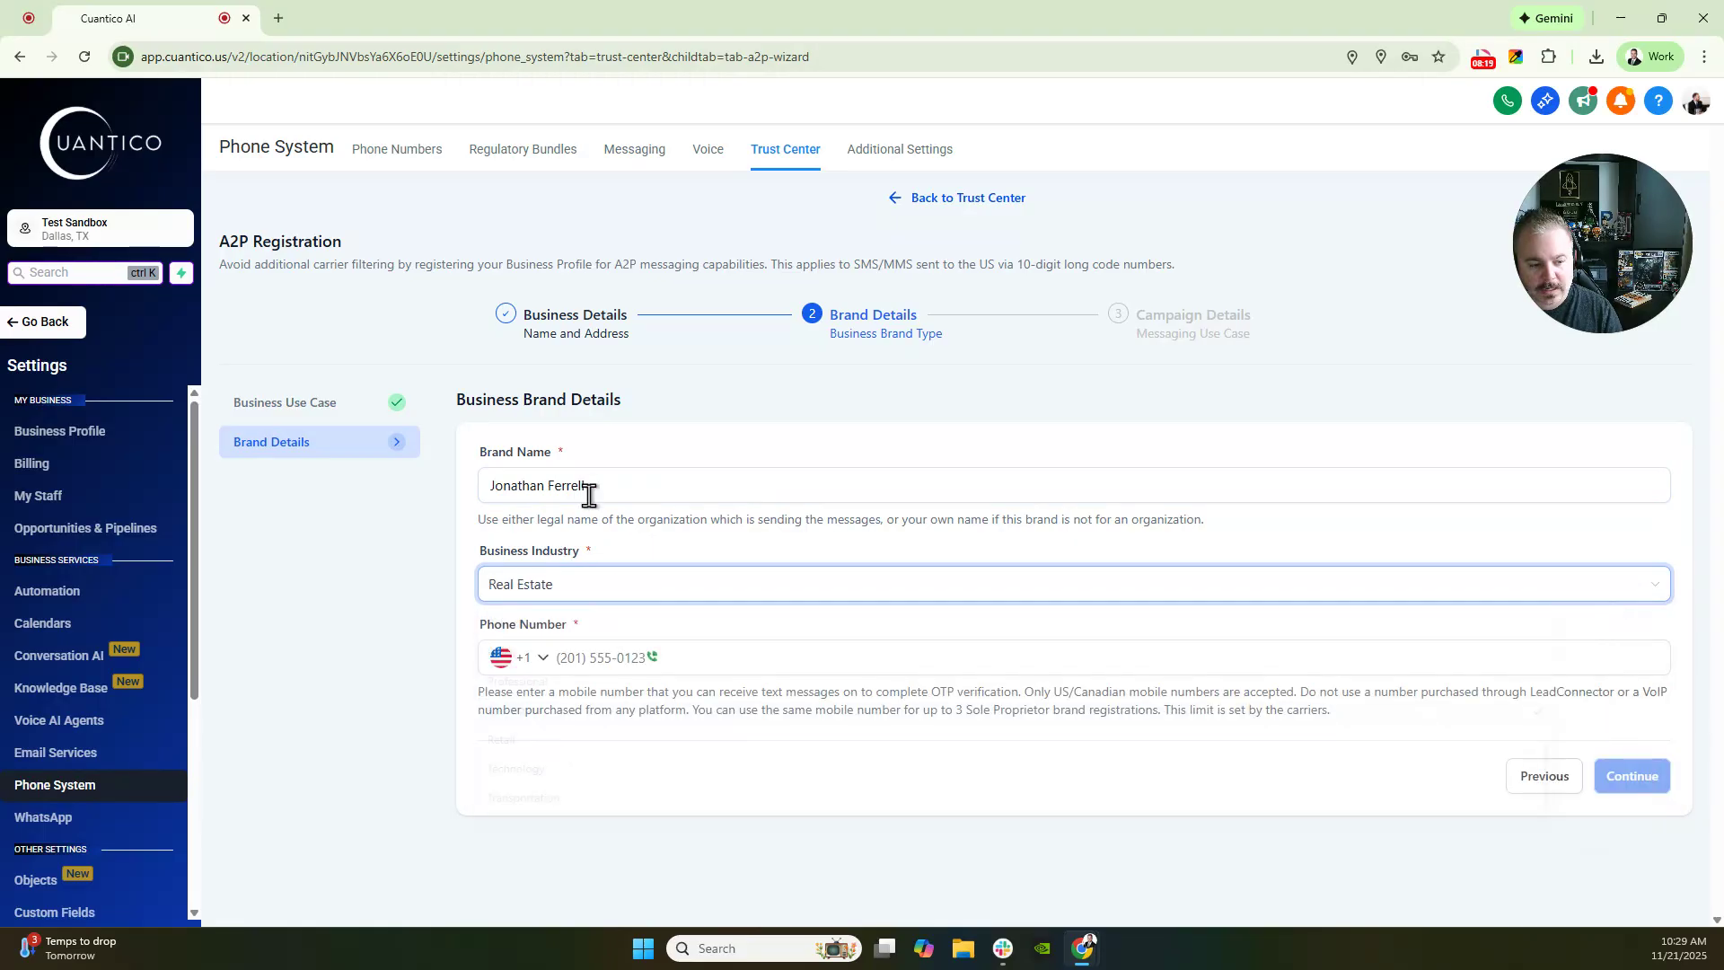
pyautogui.click(593, 650)
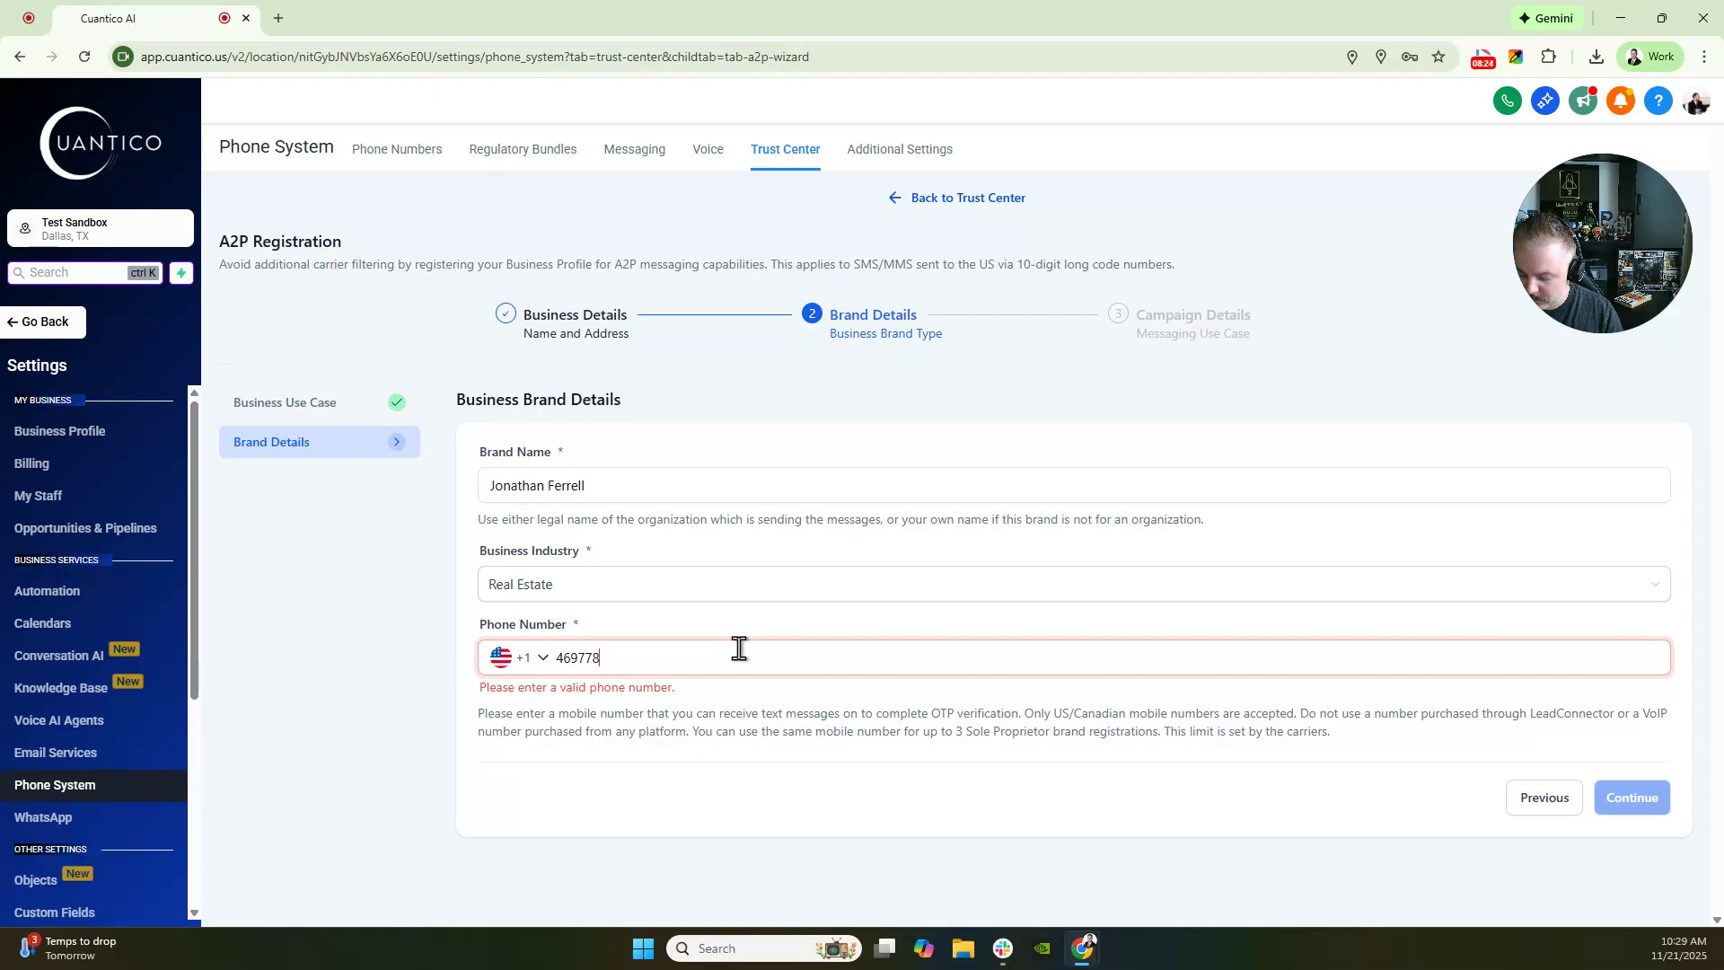
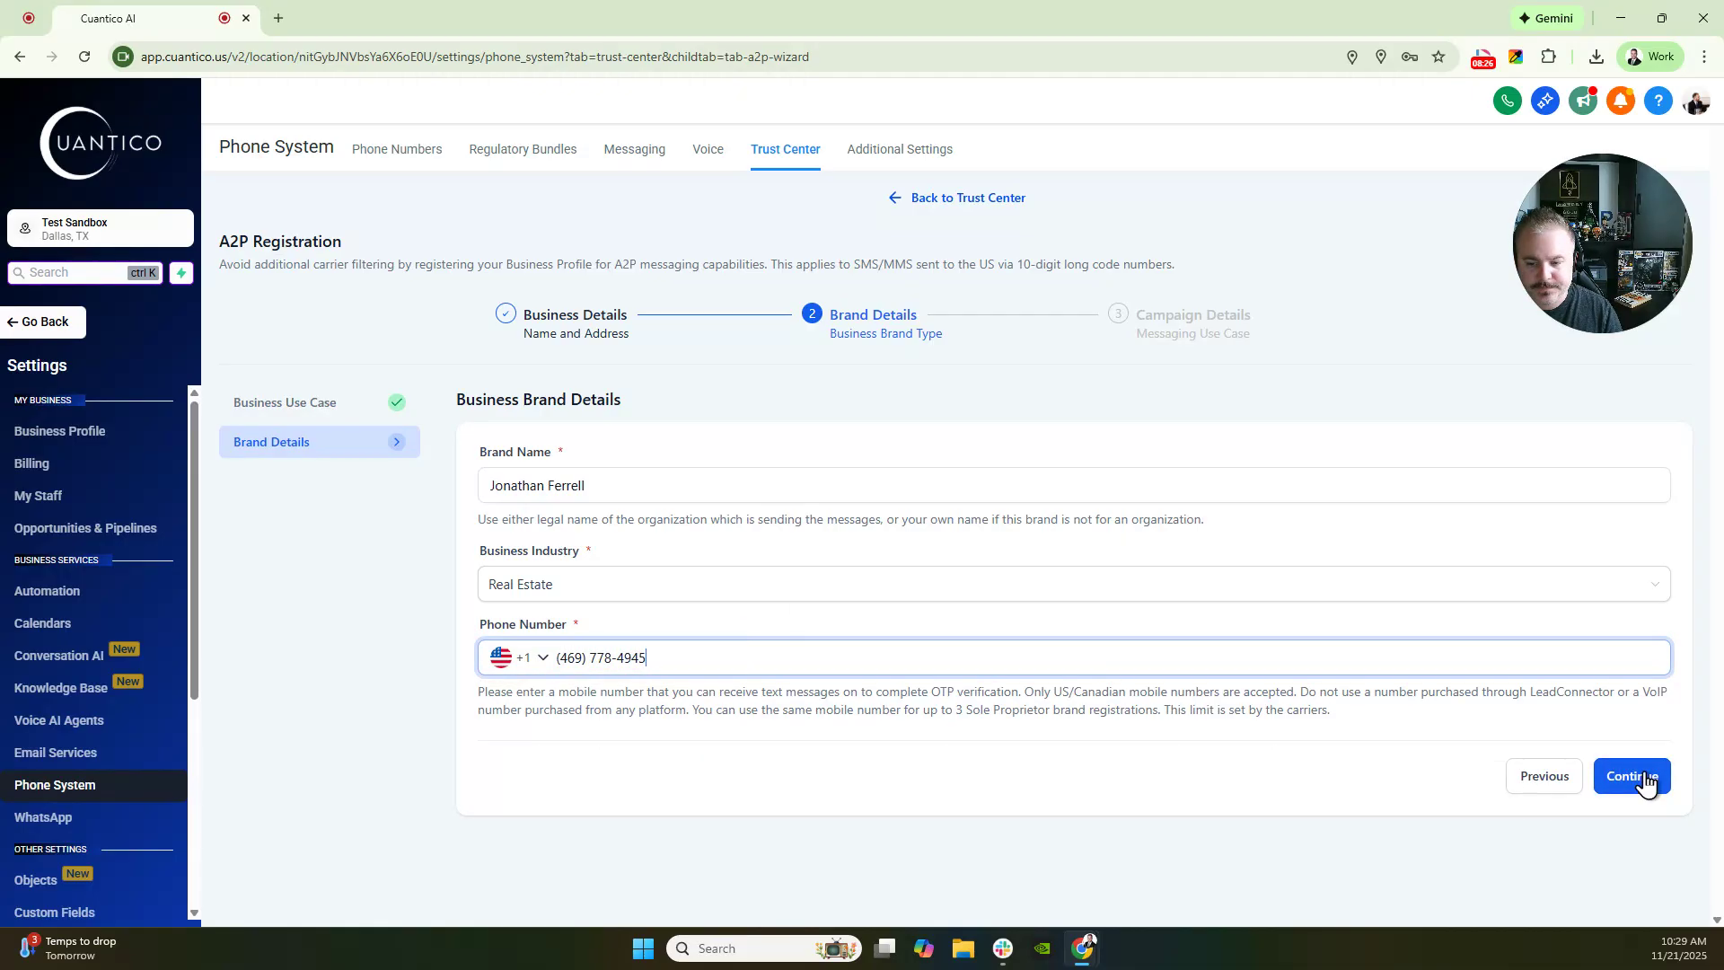
pyautogui.click(1619, 795)
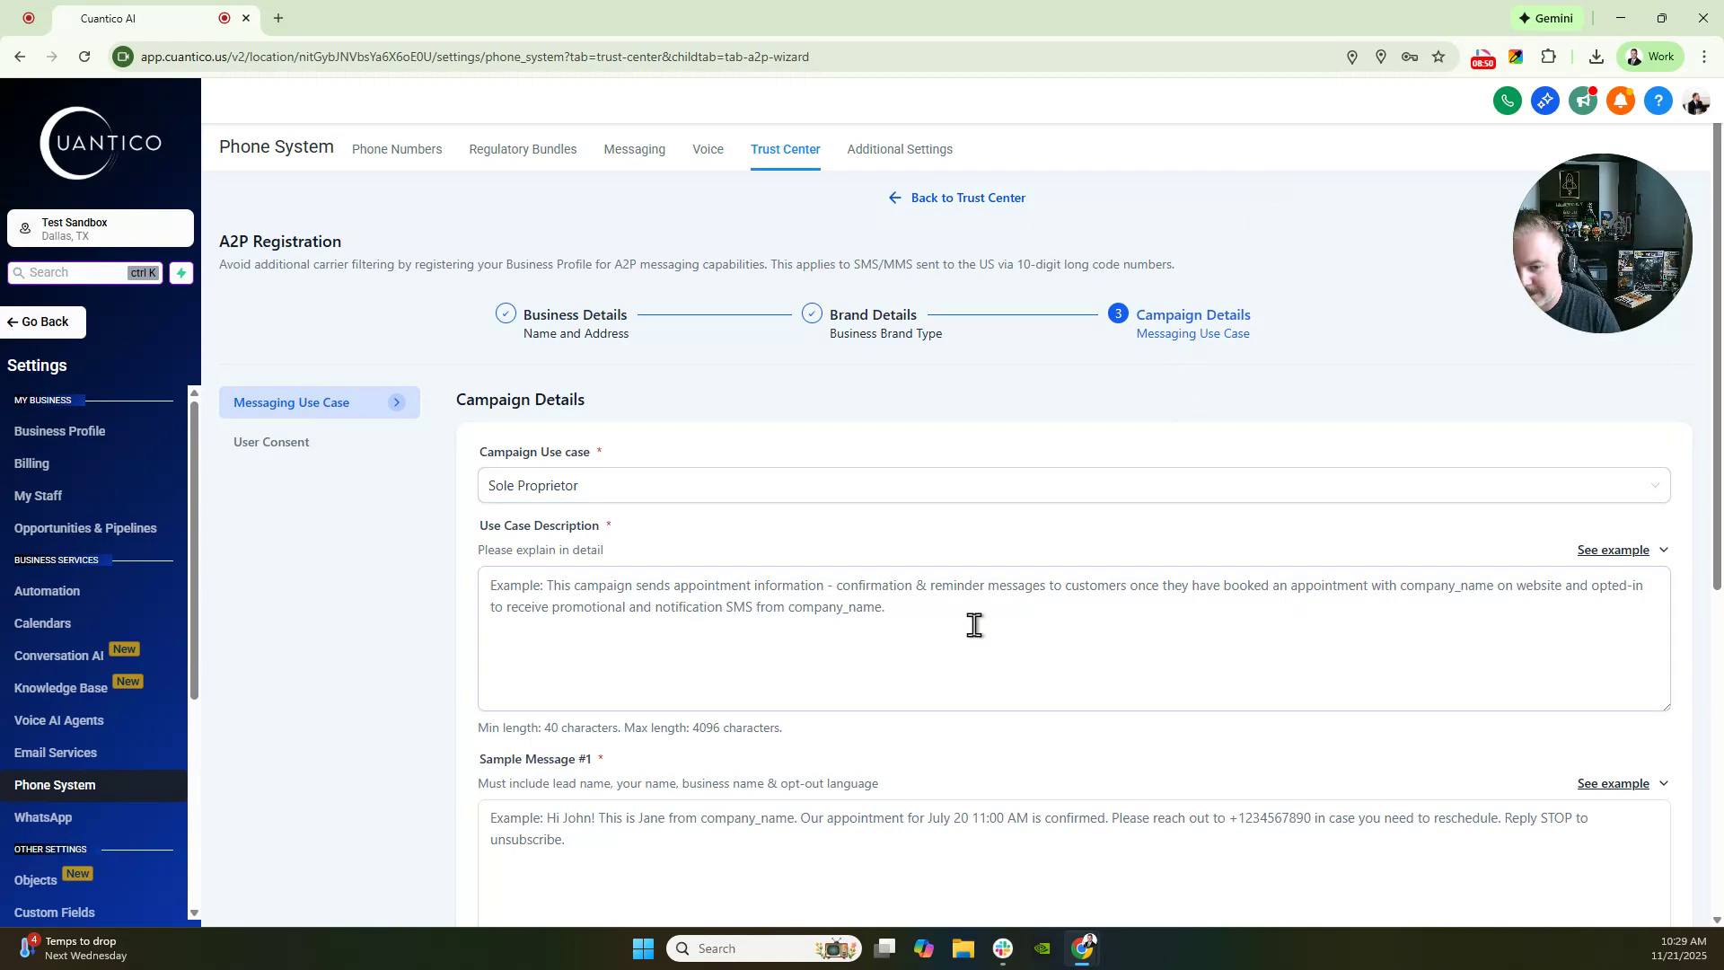
# - Copy the second example description into Use Case Description, ready for the website opt-in wording
pyautogui.moveTo(490, 525); pyautogui.dragTo(669, 539)
pyautogui.click(745, 561)
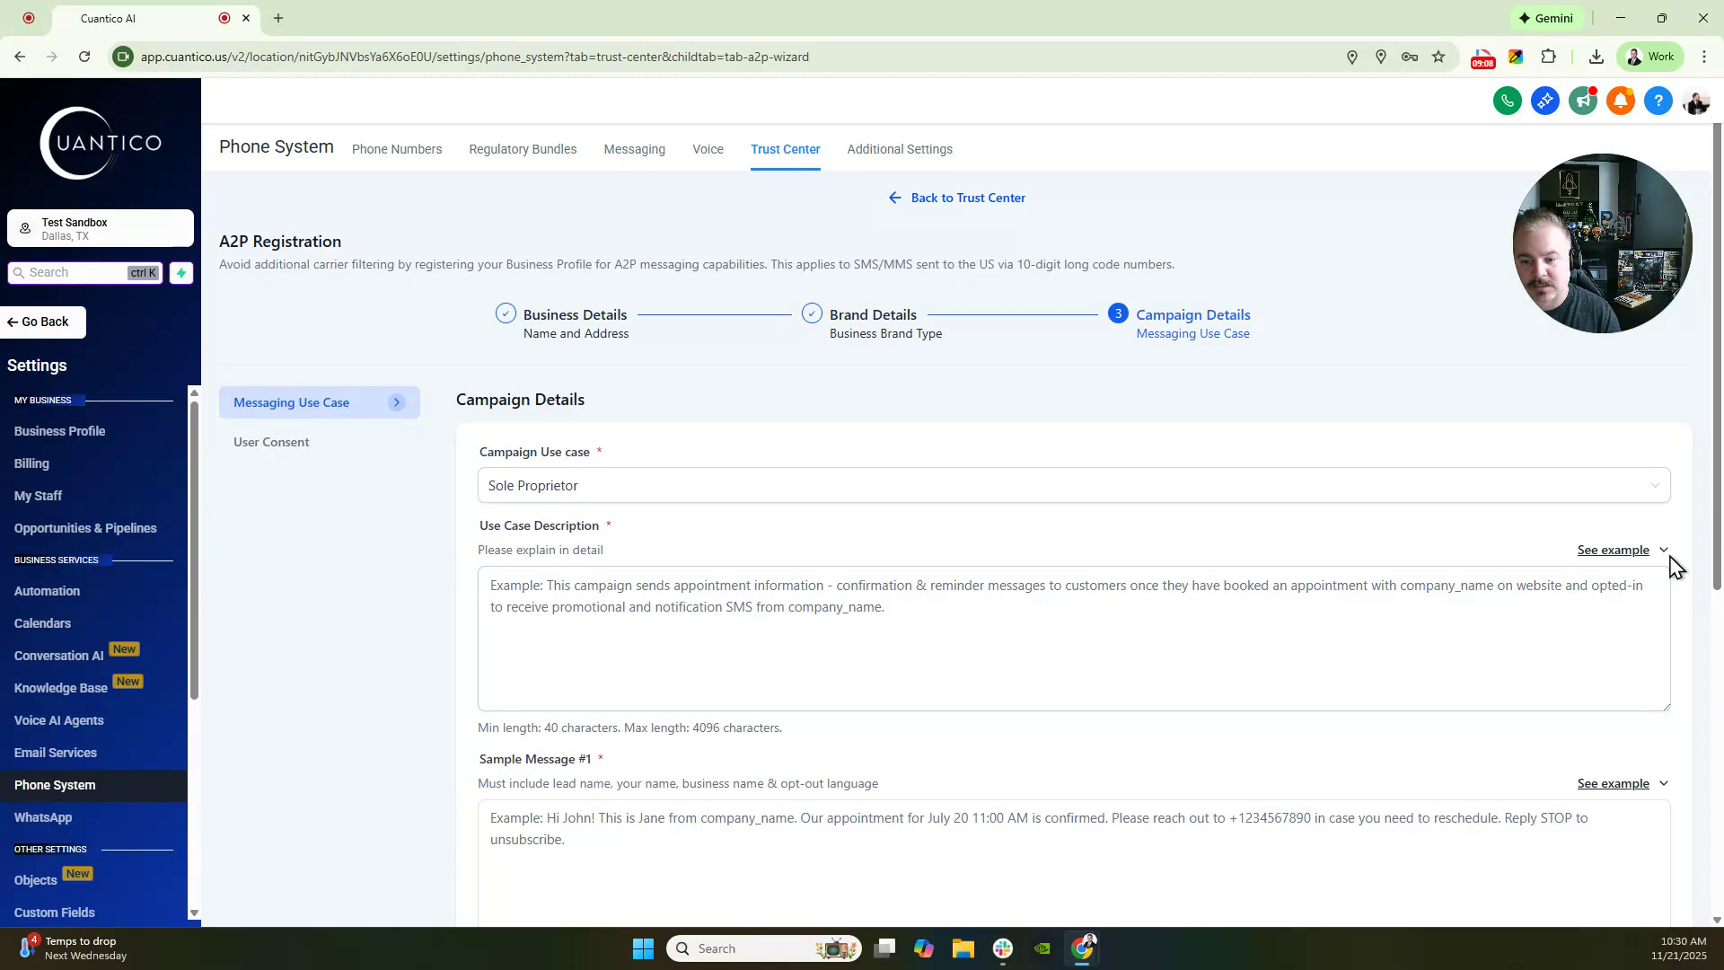
pyautogui.click(1661, 550)
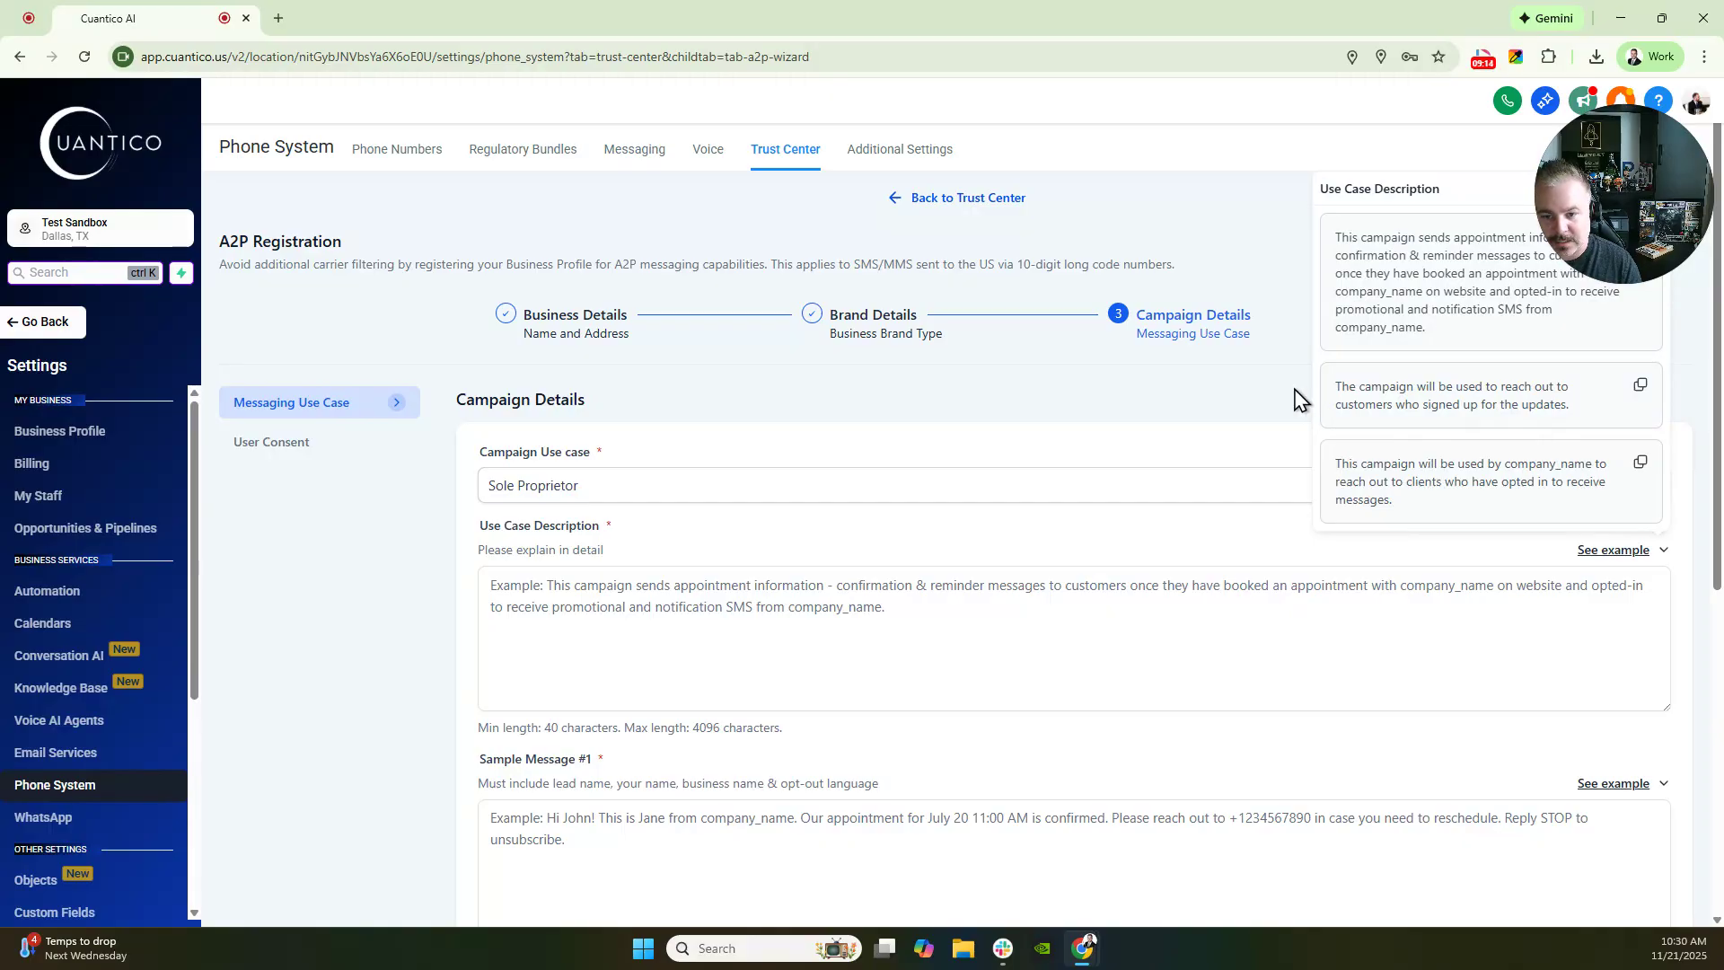
pyautogui.moveTo(1335, 388); pyautogui.dragTo(1580, 422)
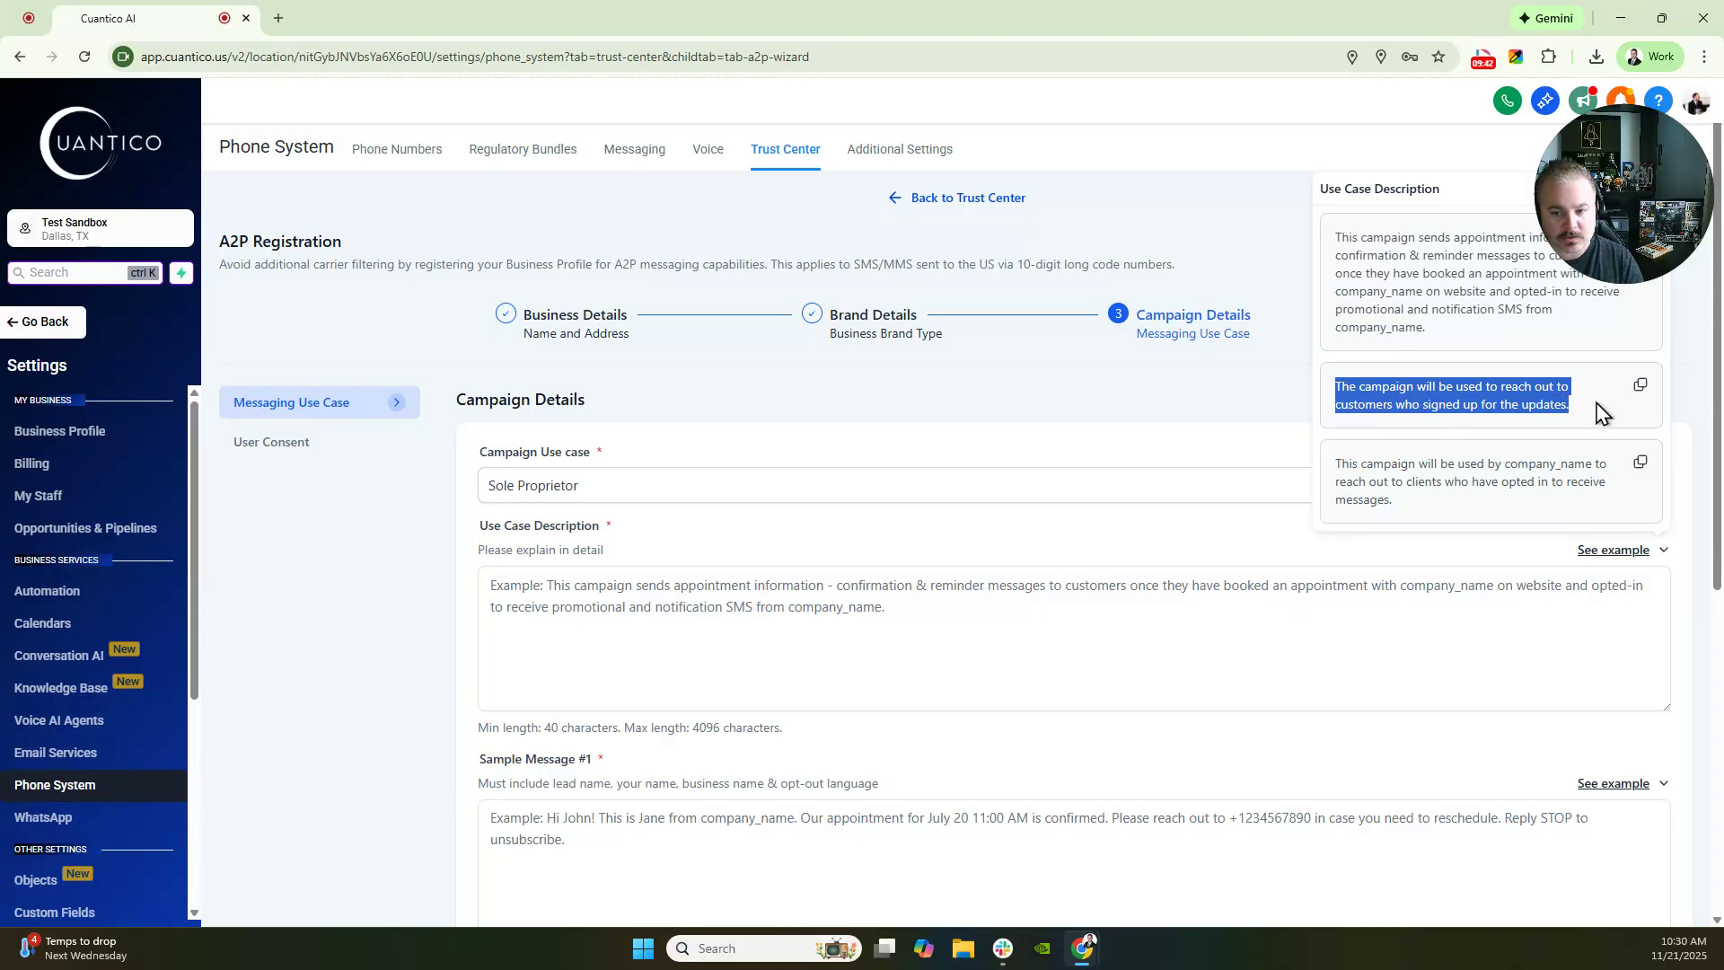
pyautogui.click(1640, 386)
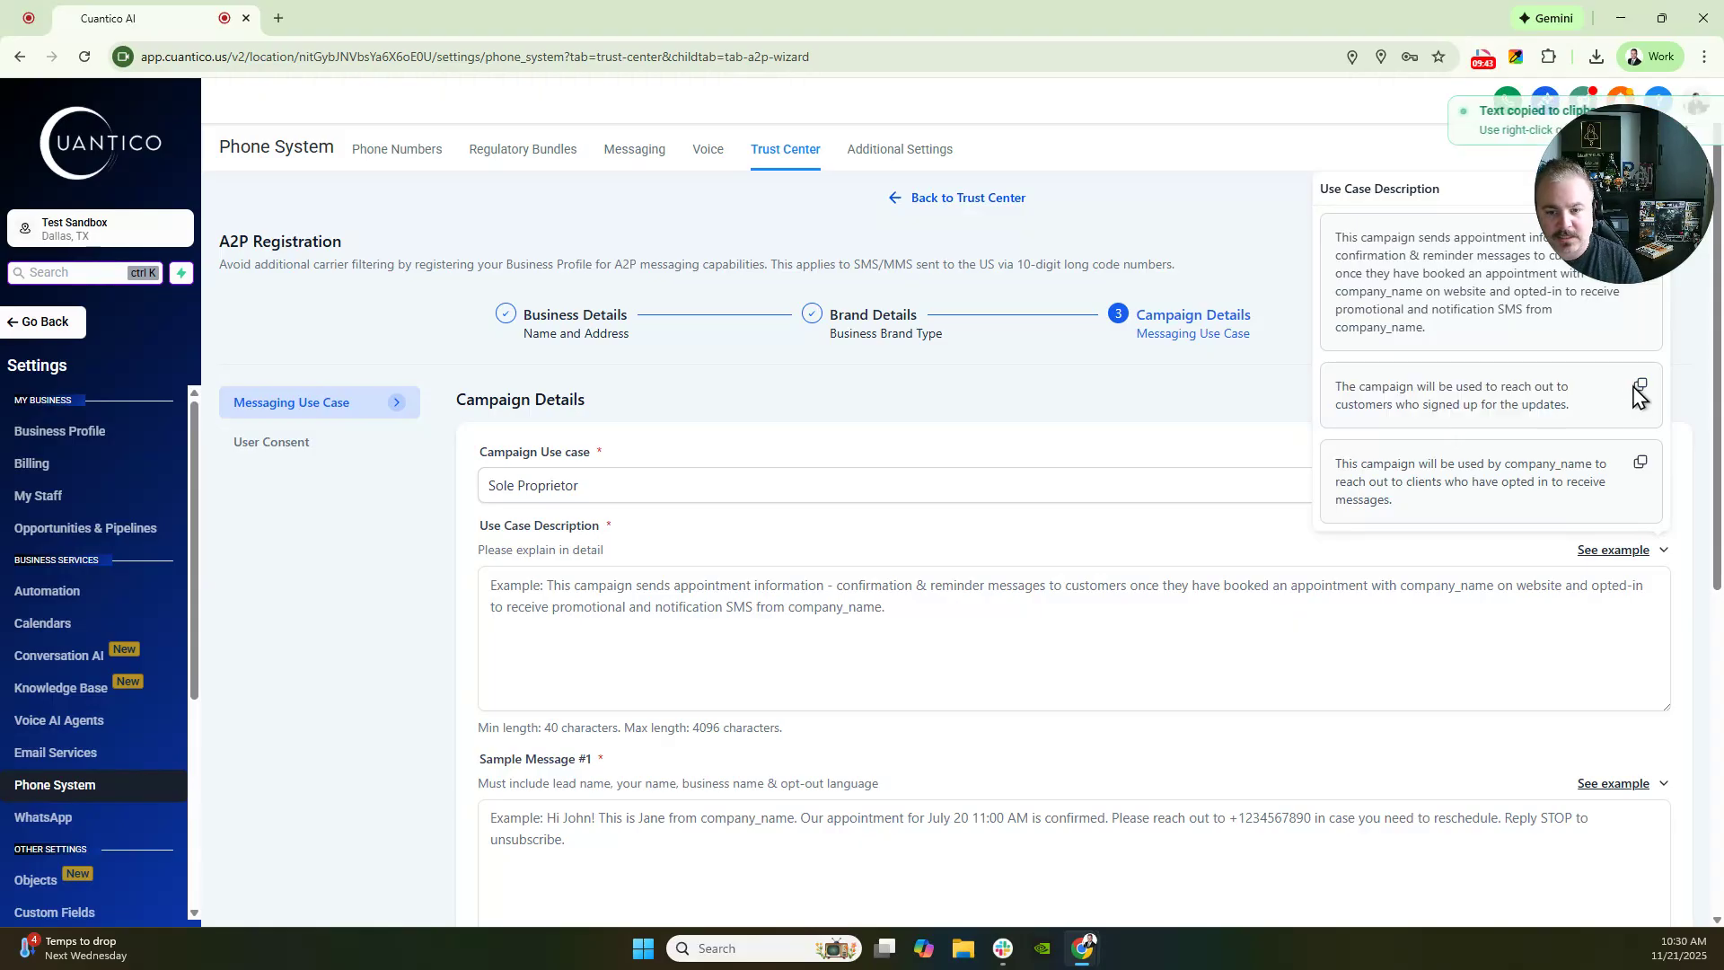
pyautogui.click(631, 597)
pyautogui.hotkey('ctrl', 'v')
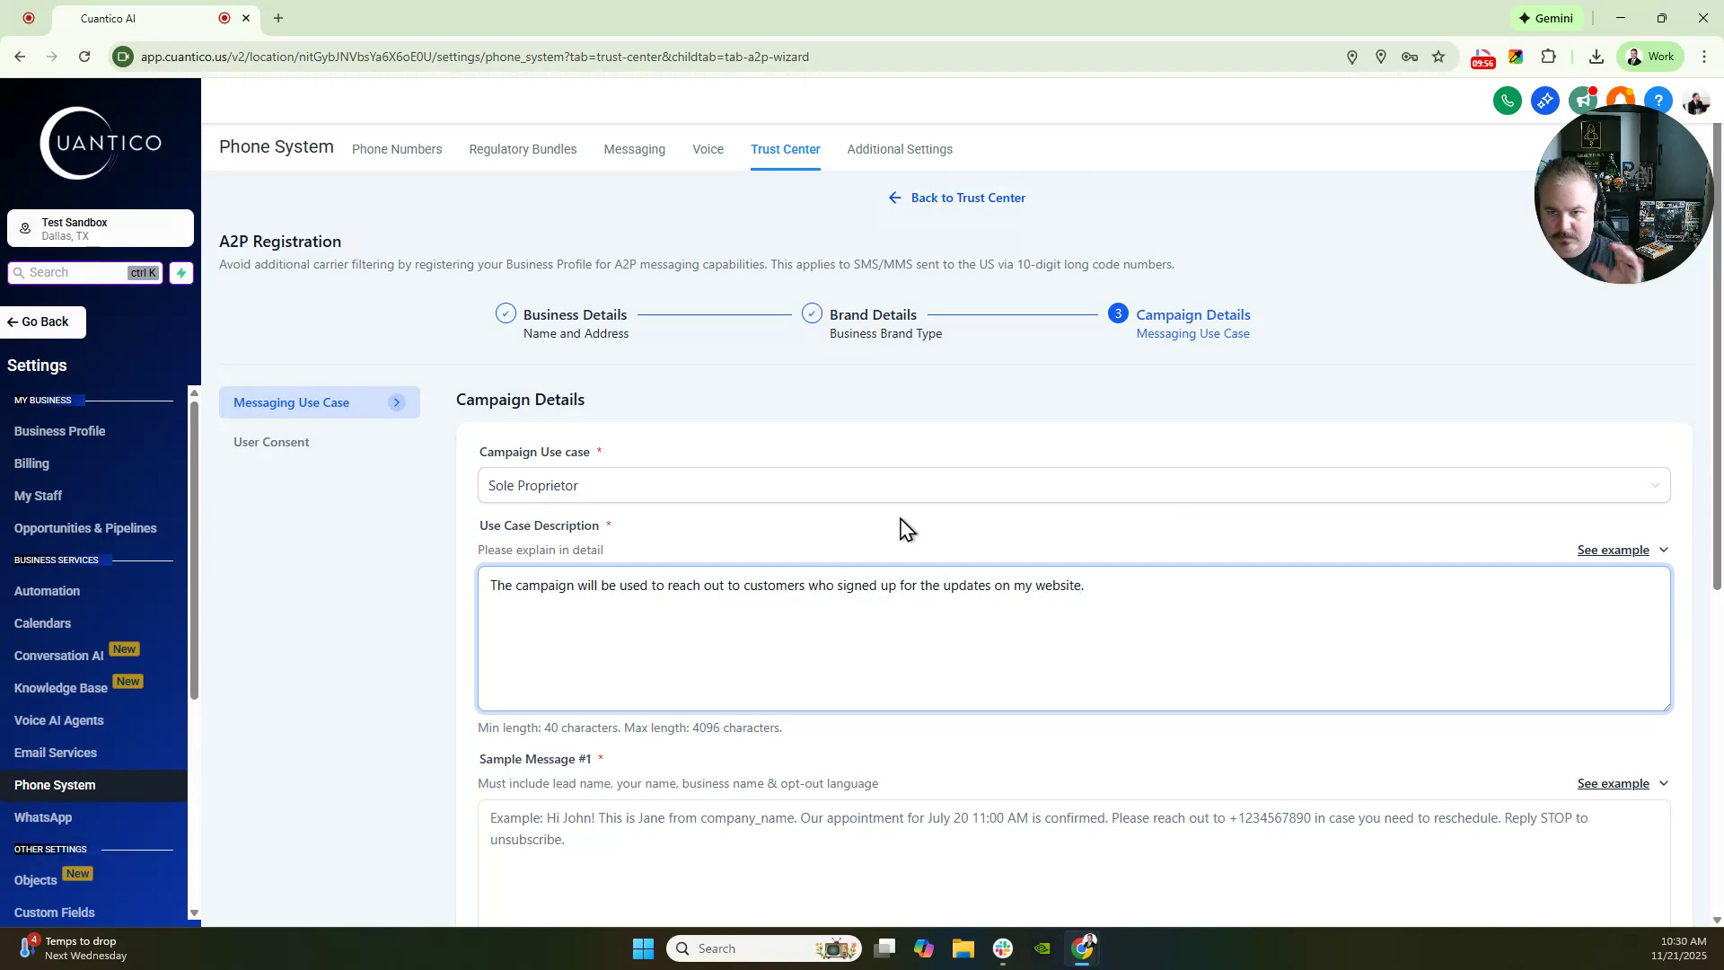
pyautogui.scroll(-2, 1208, 631)
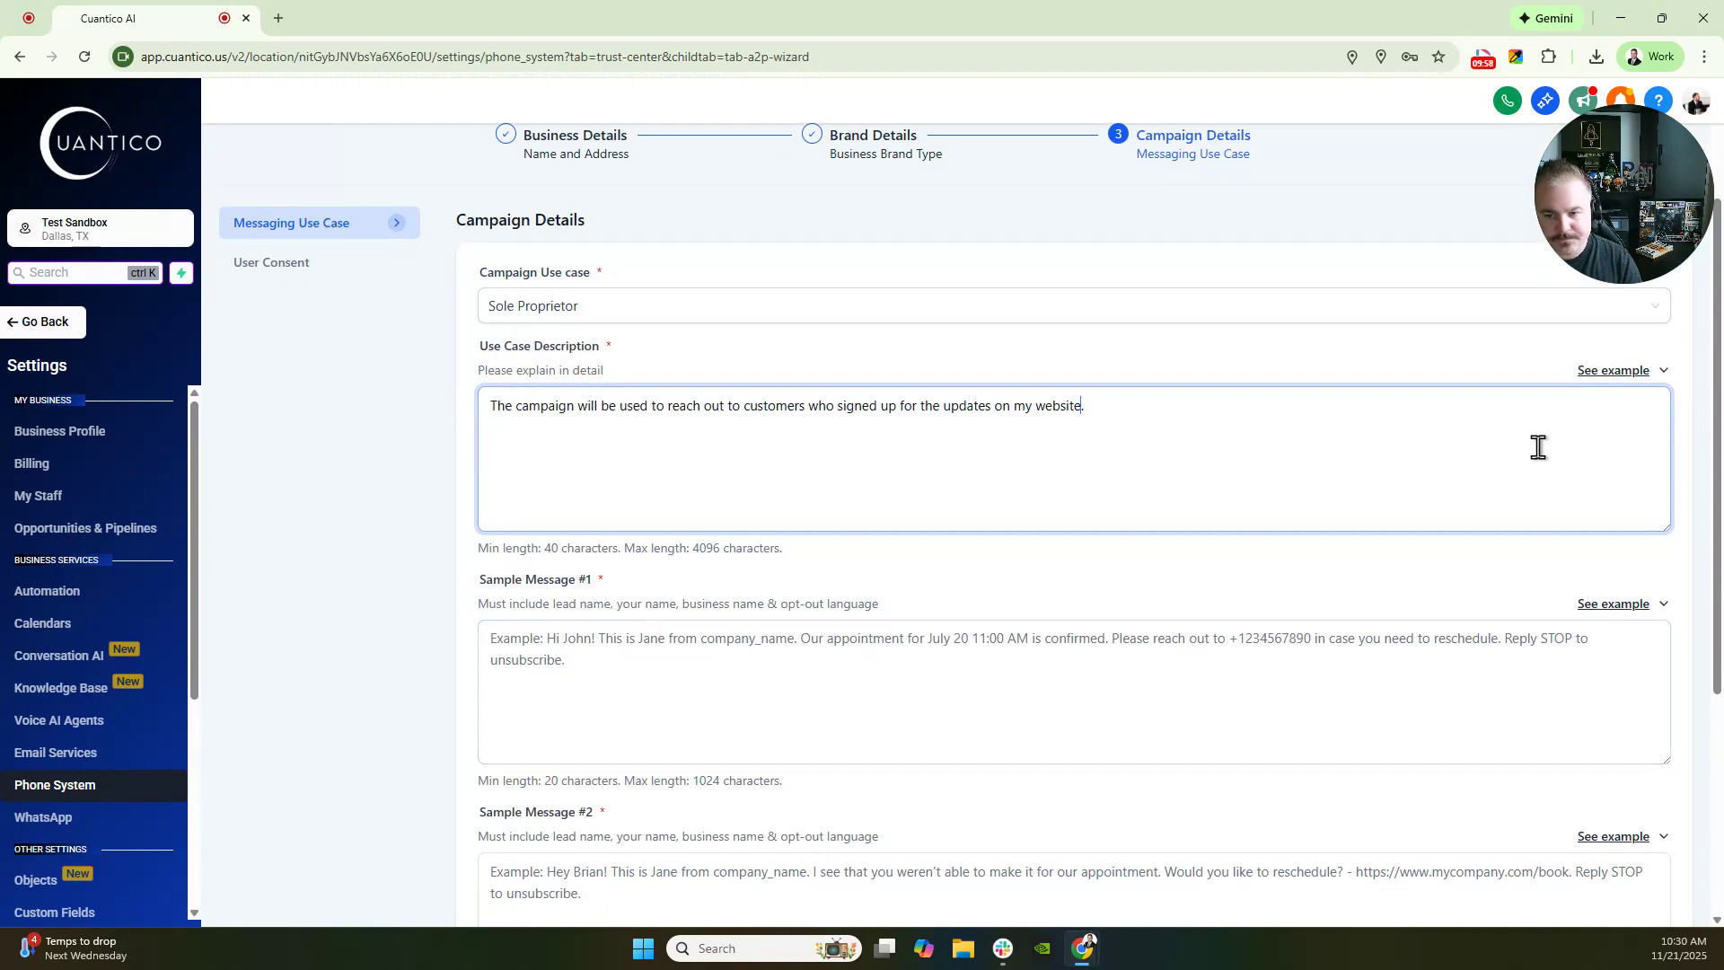
pyautogui.click(1616, 370)
pyautogui.moveTo(1447, 723); pyautogui.dragTo(1335, 684)
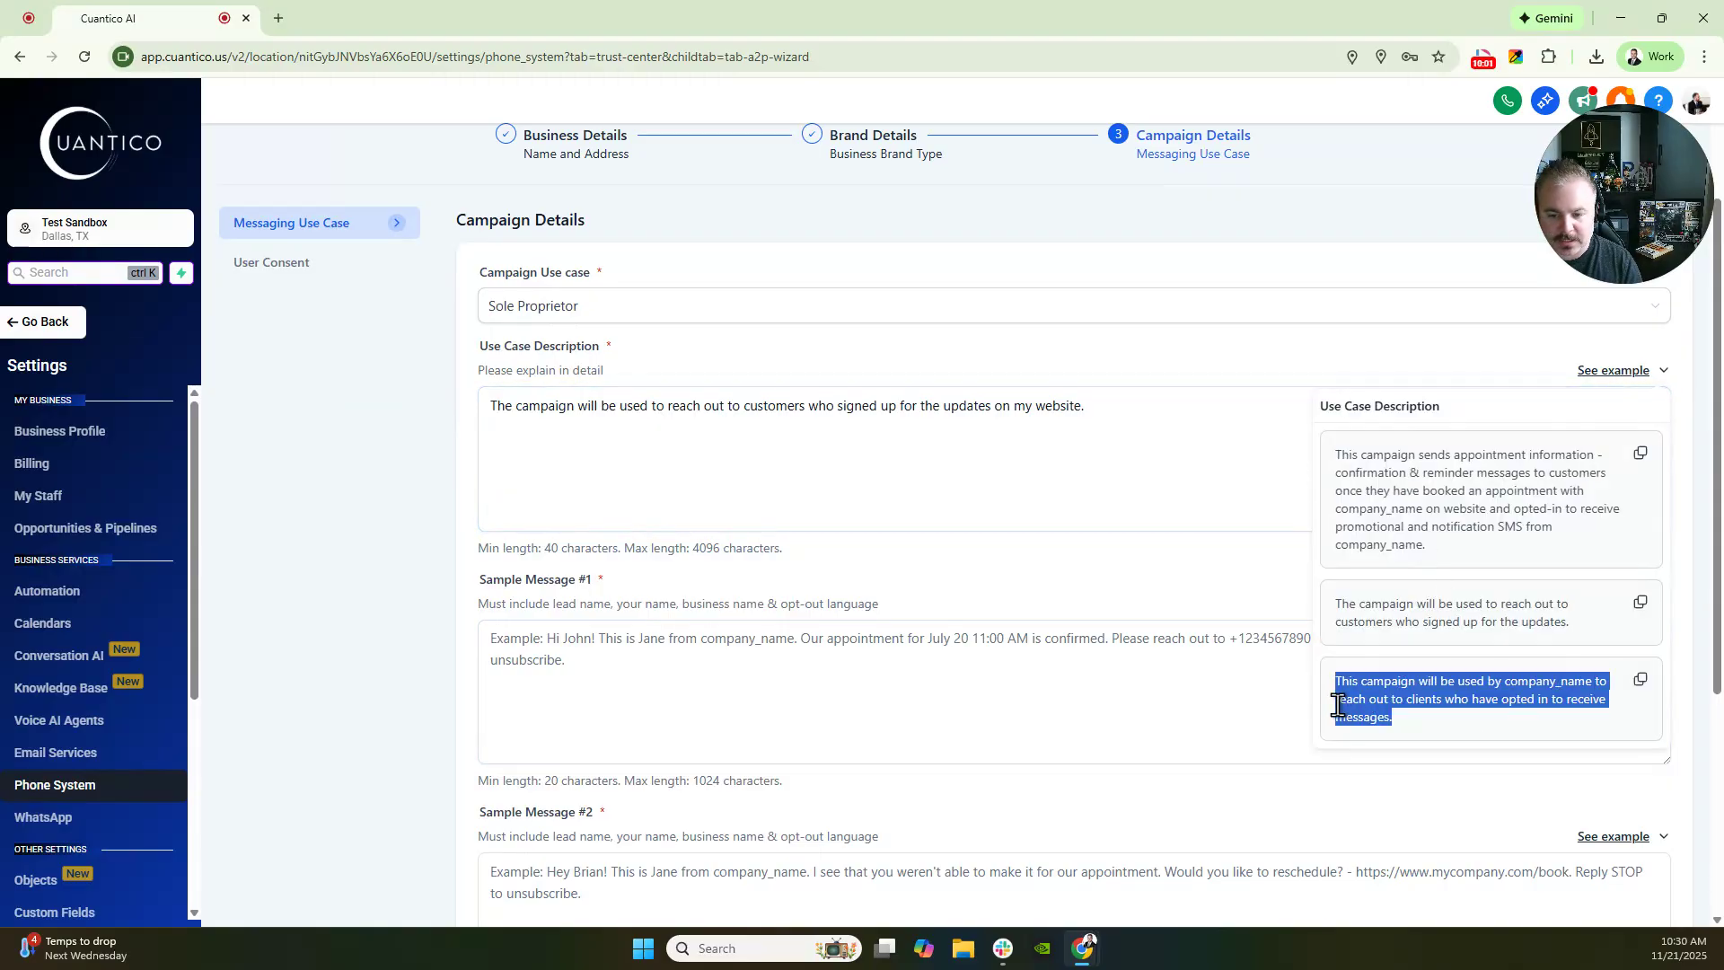
pyautogui.click(1441, 712)
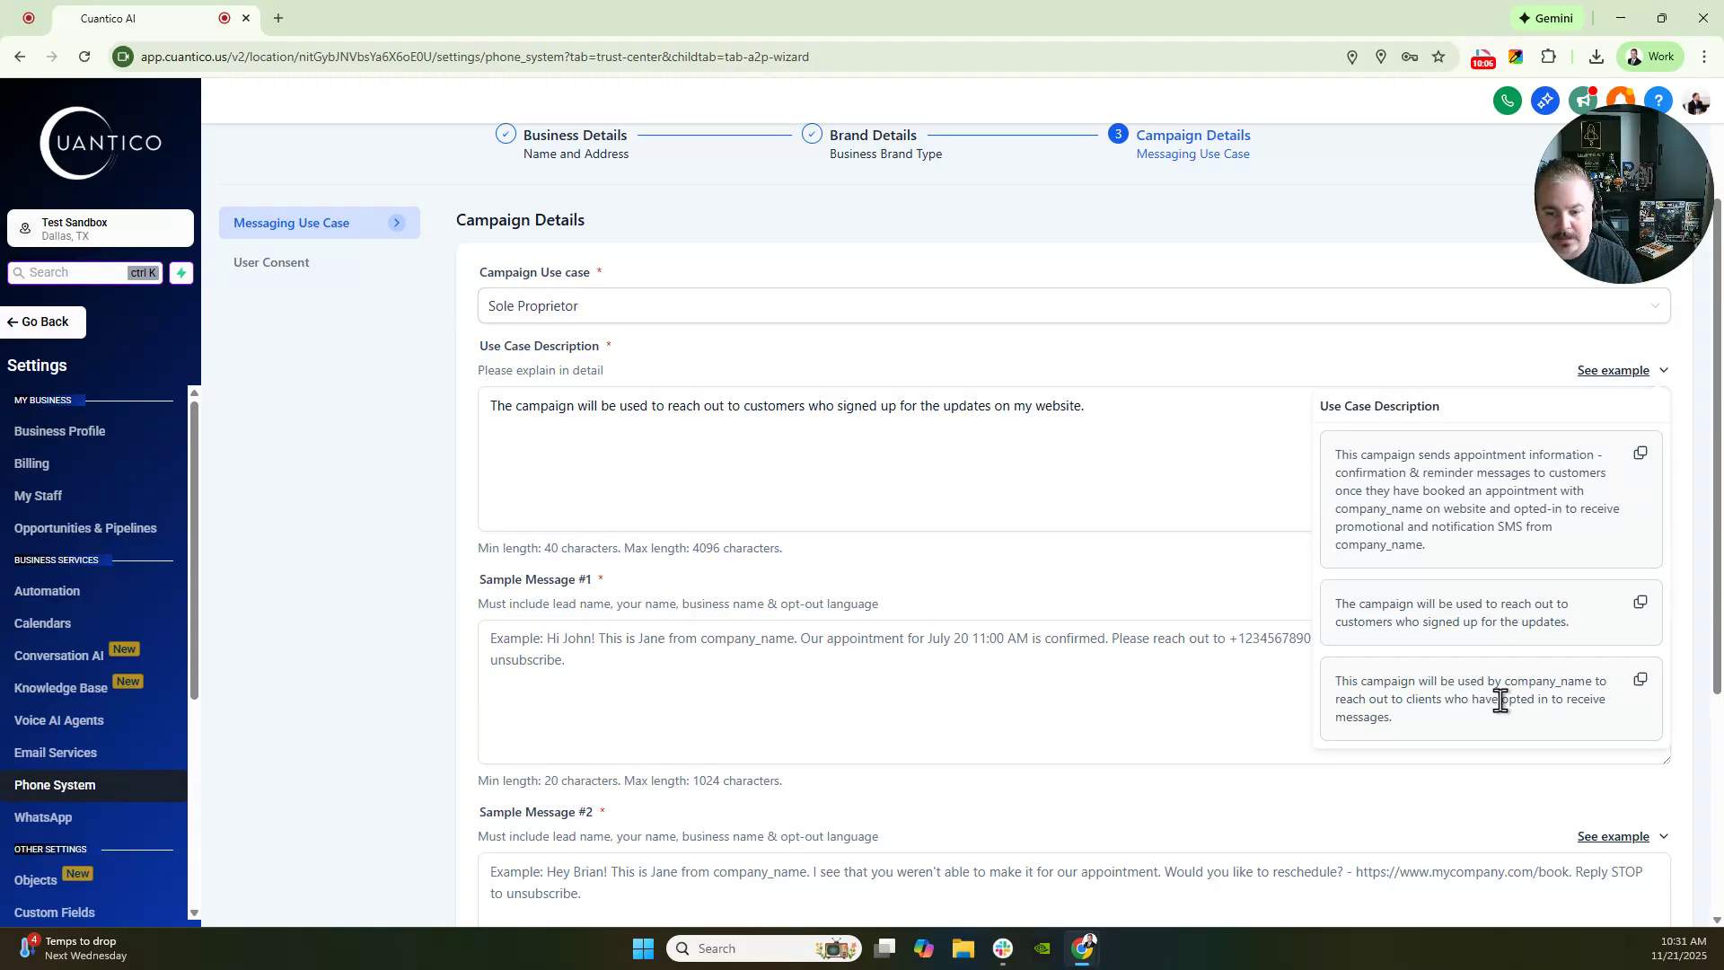
pyautogui.click(972, 449)
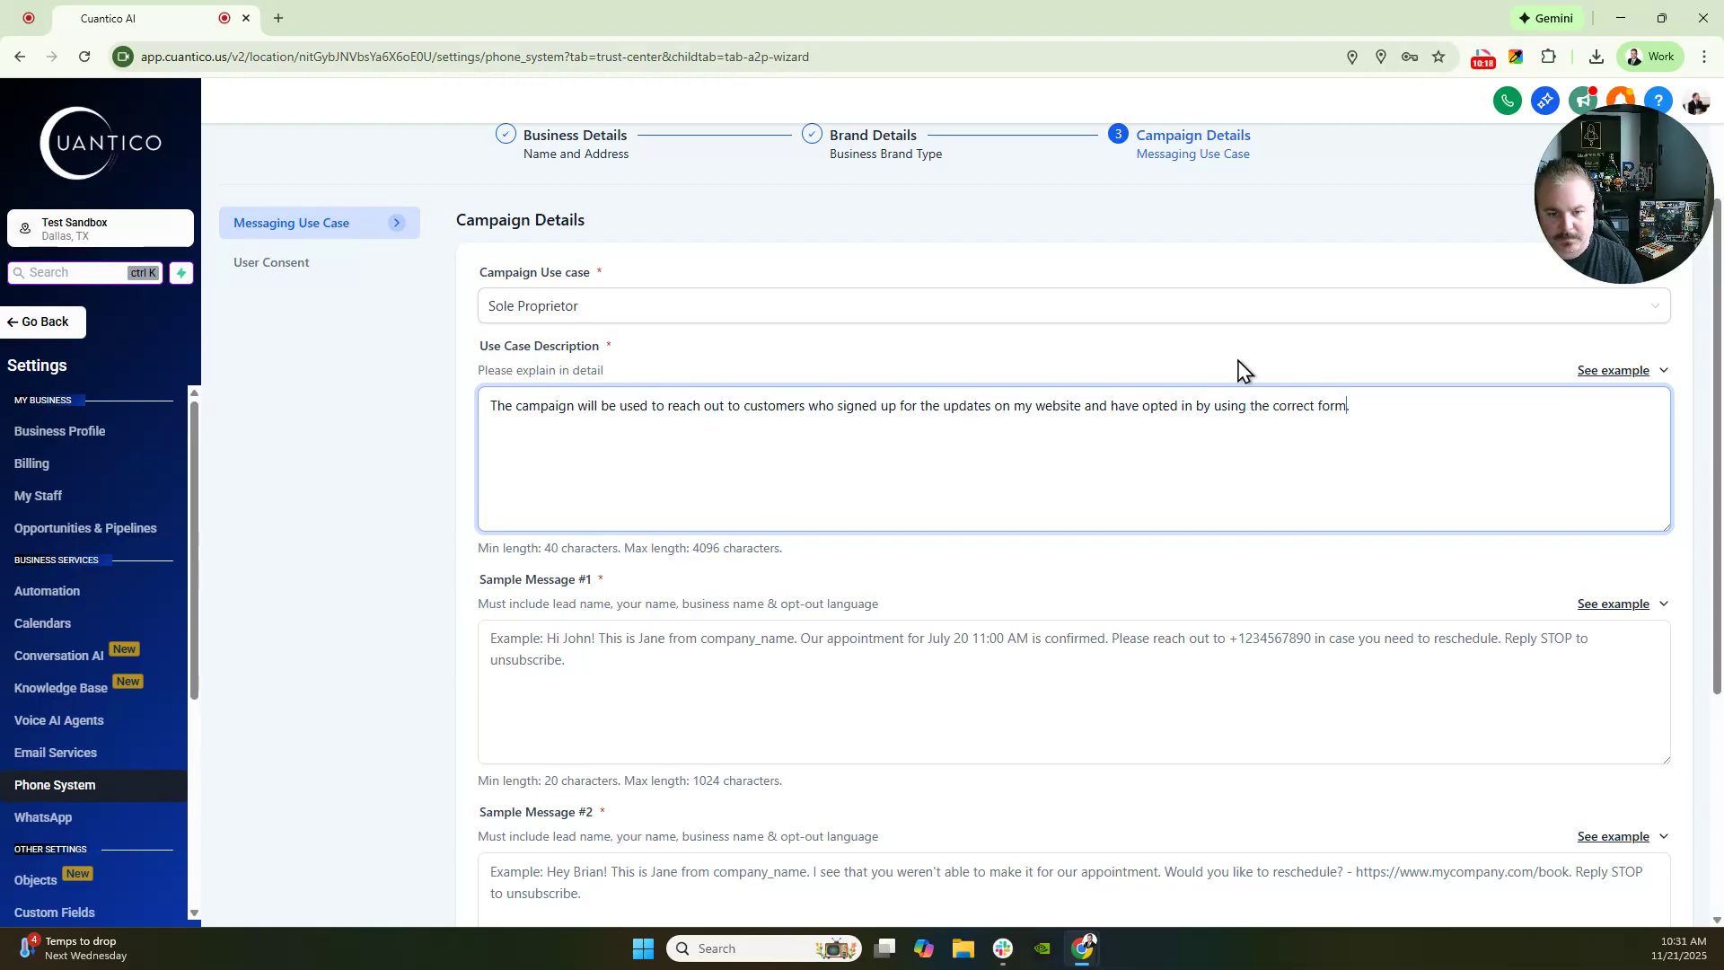
# - Paste the example into Sample Message #1, insert the sender's name, and write the free-ebook thank-you
pyautogui.scroll(-2, 1420, 542)
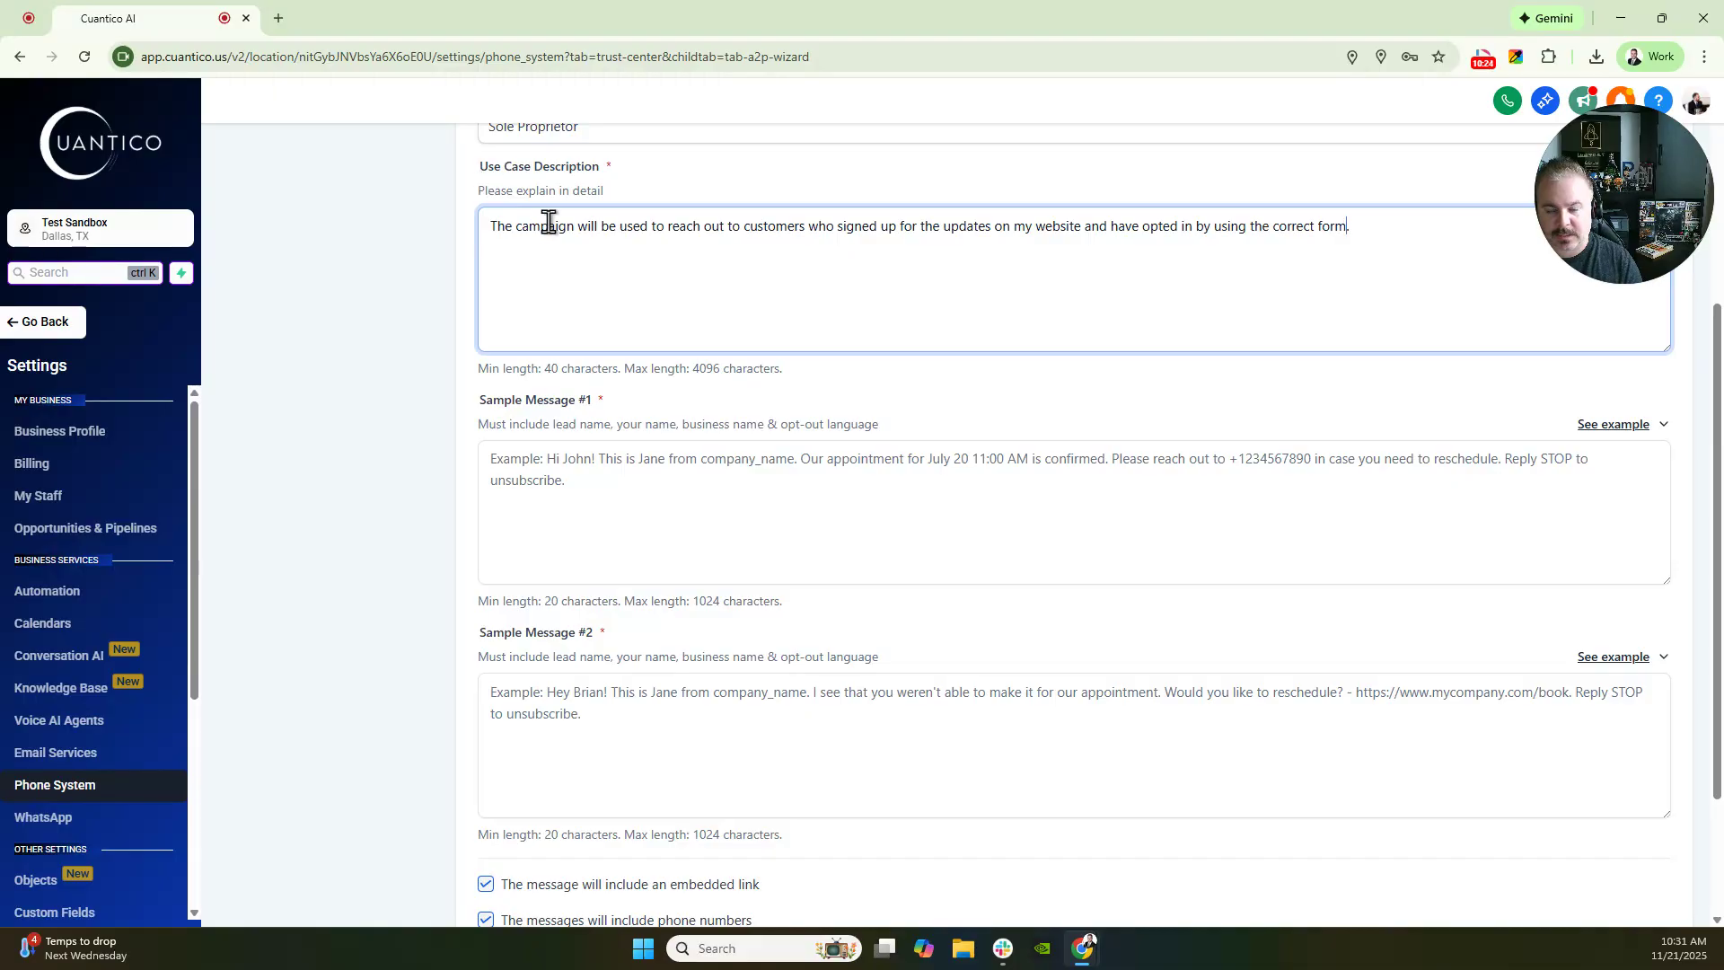
pyautogui.click(1614, 425)
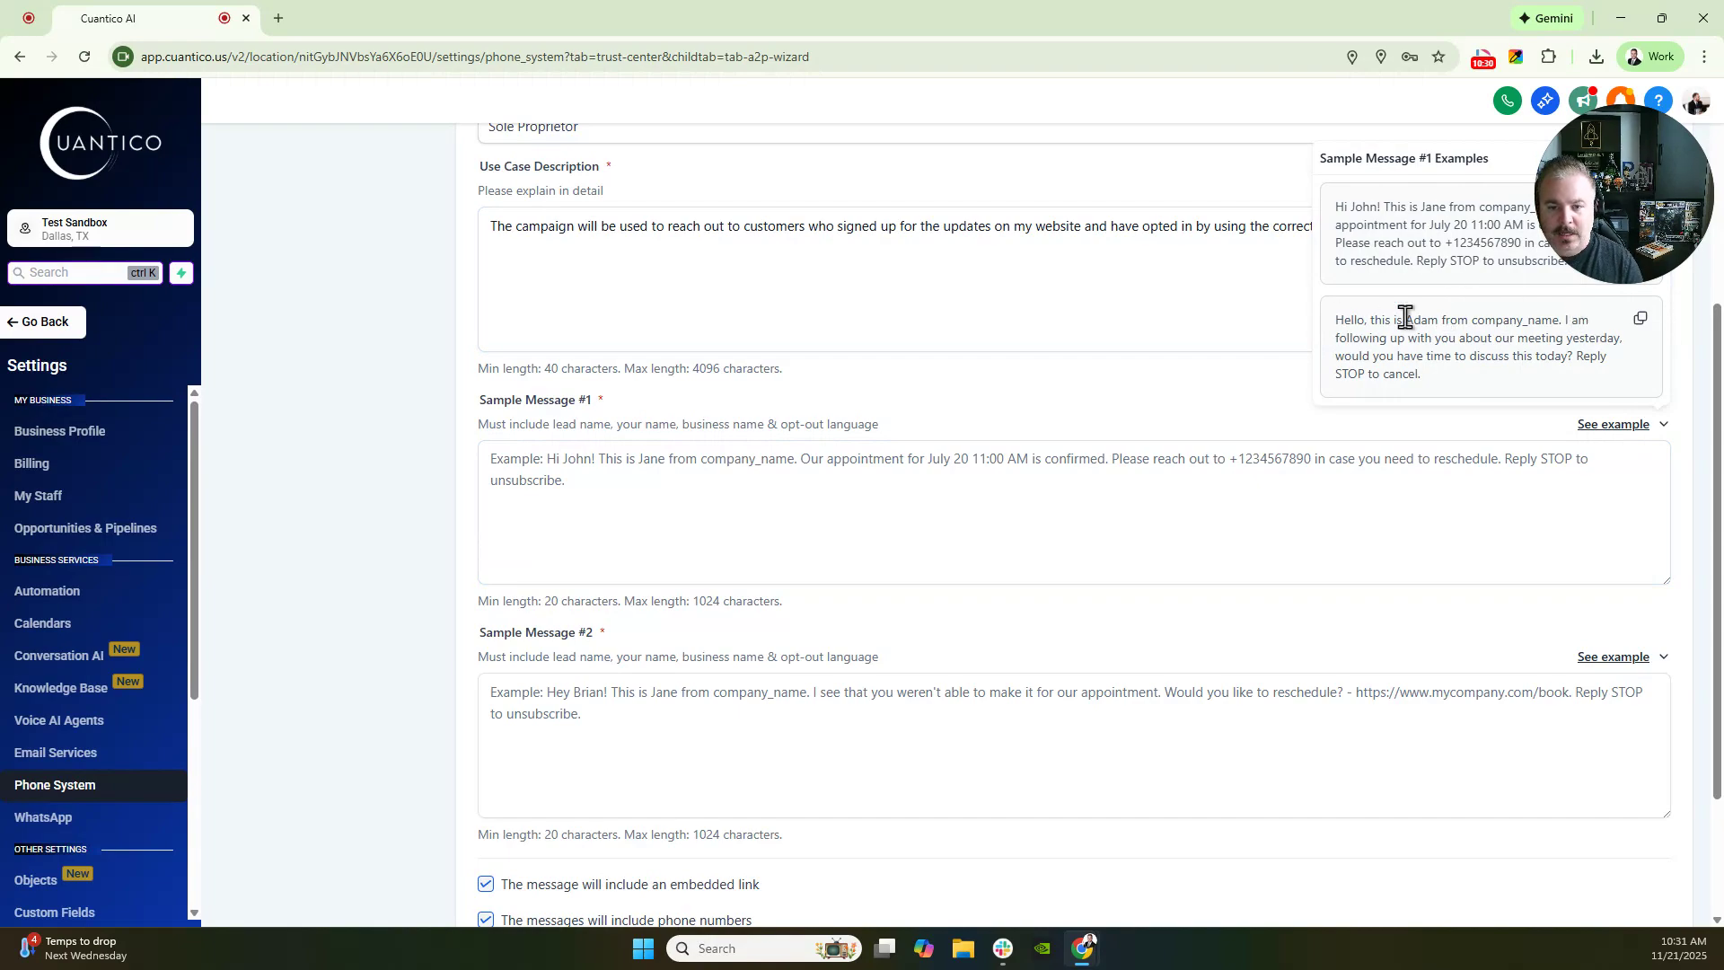
pyautogui.click(1640, 319)
pyautogui.click(1159, 472)
pyautogui.hotkey('ctrl', 'v')
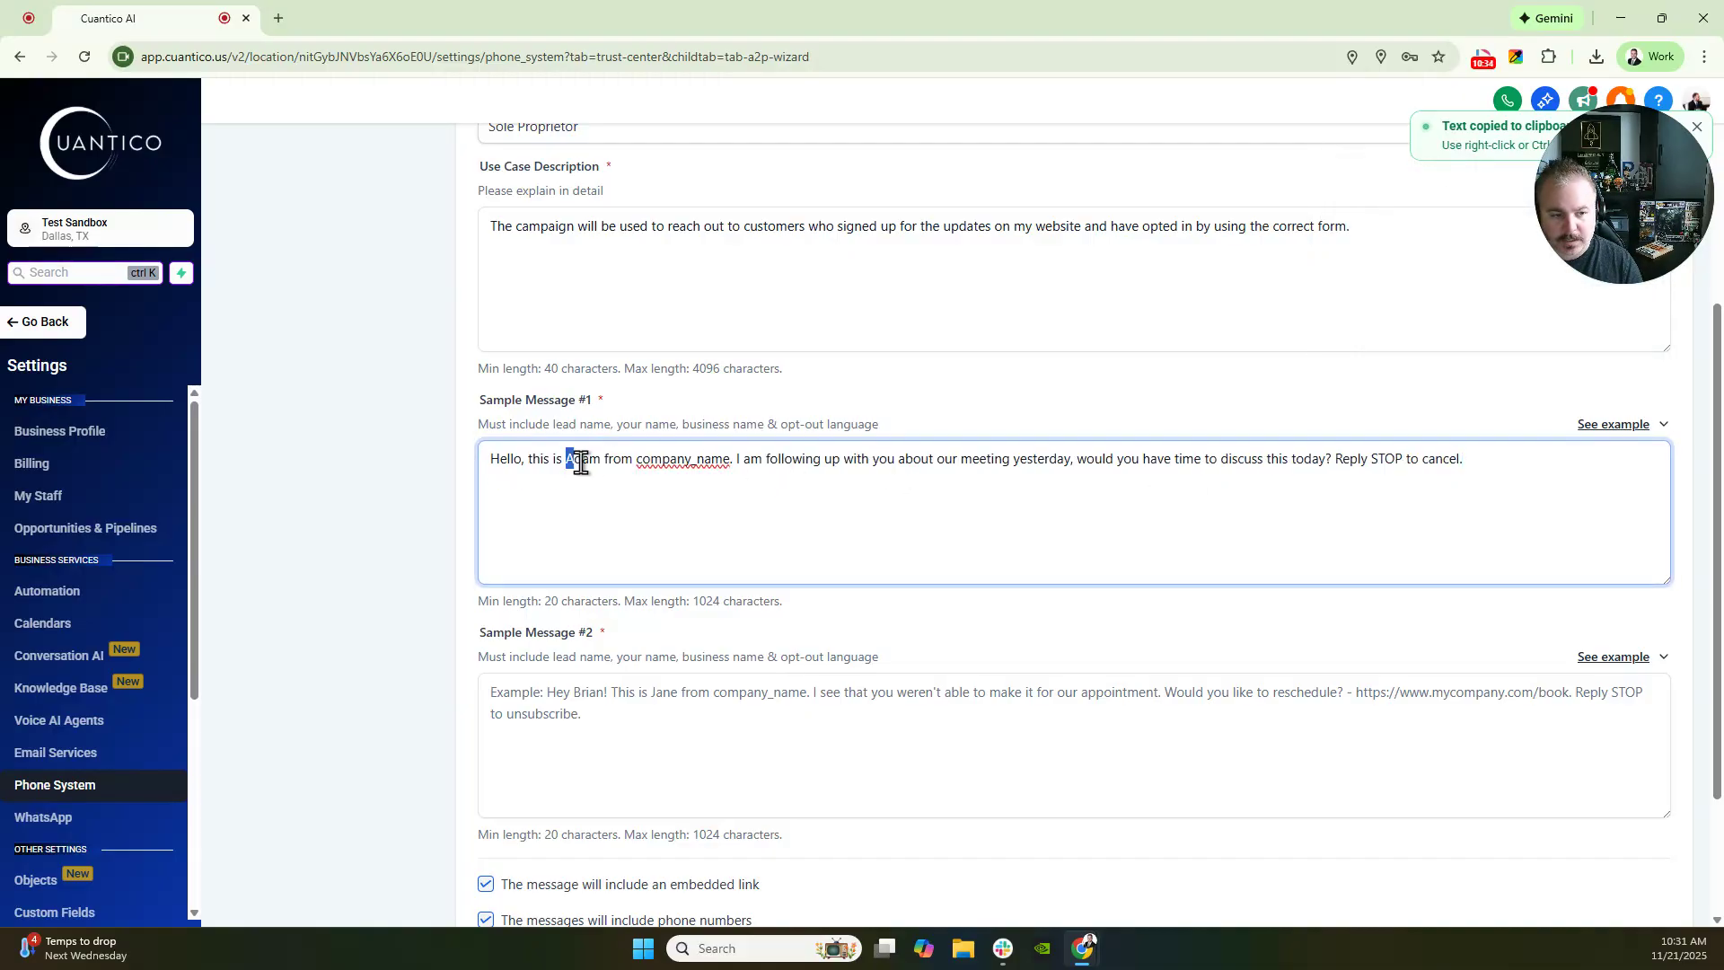
pyautogui.moveTo(580, 463); pyautogui.dragTo(731, 457)
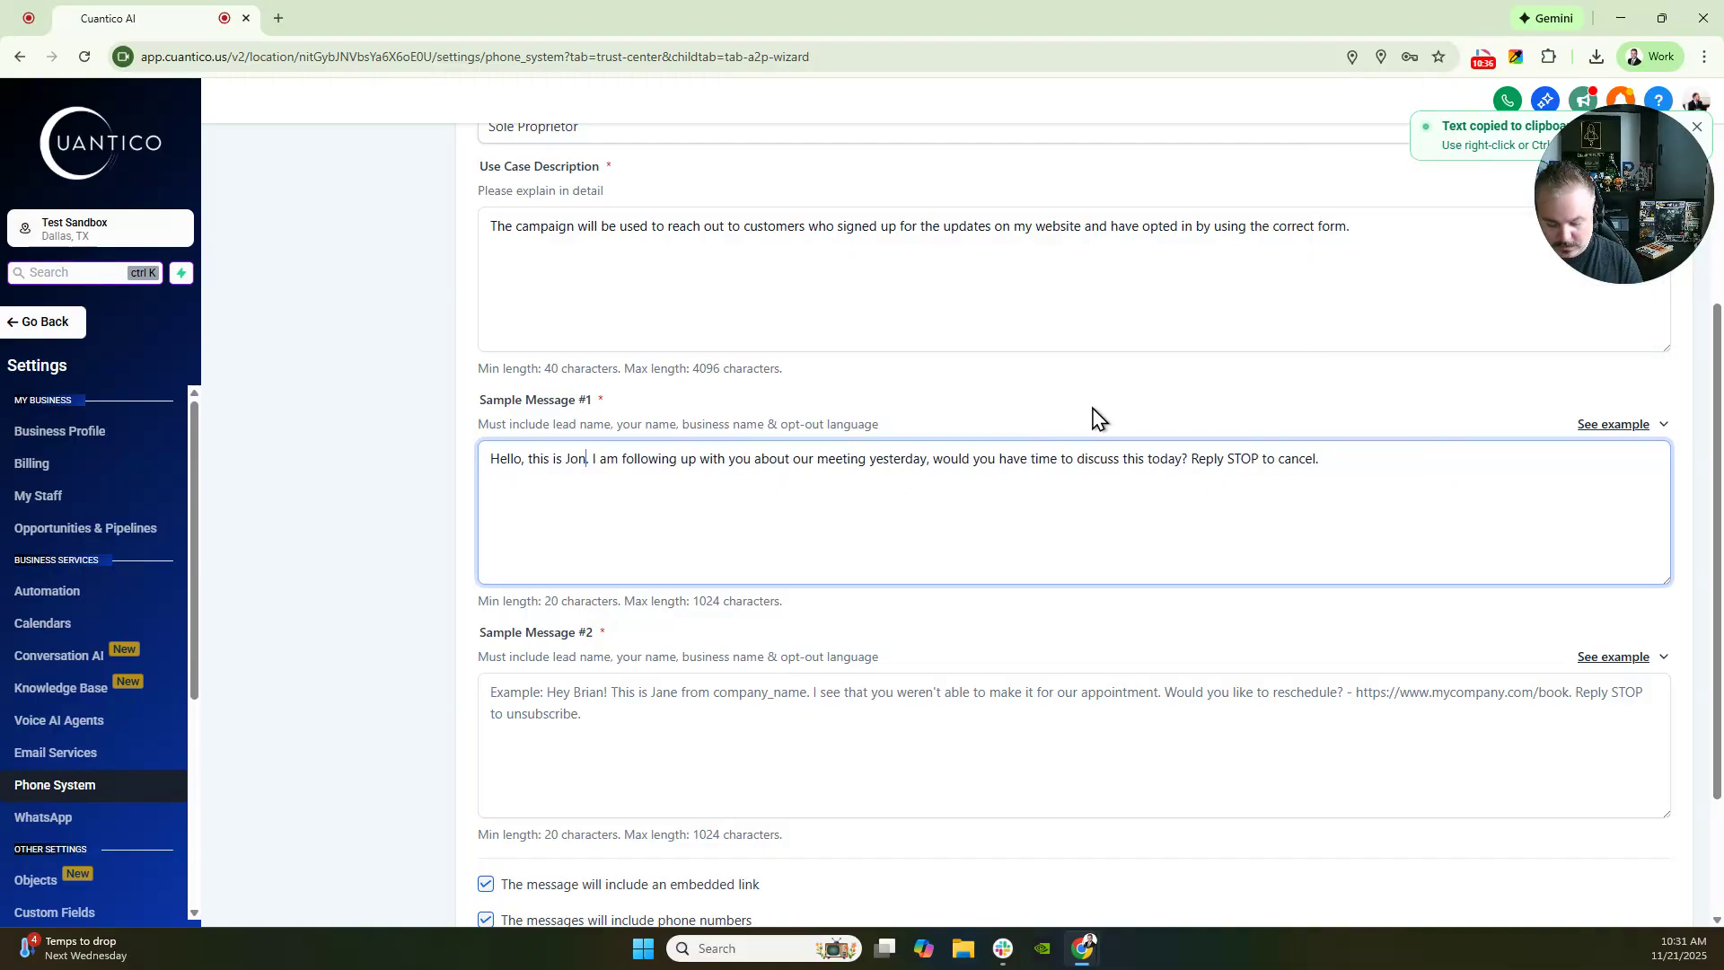
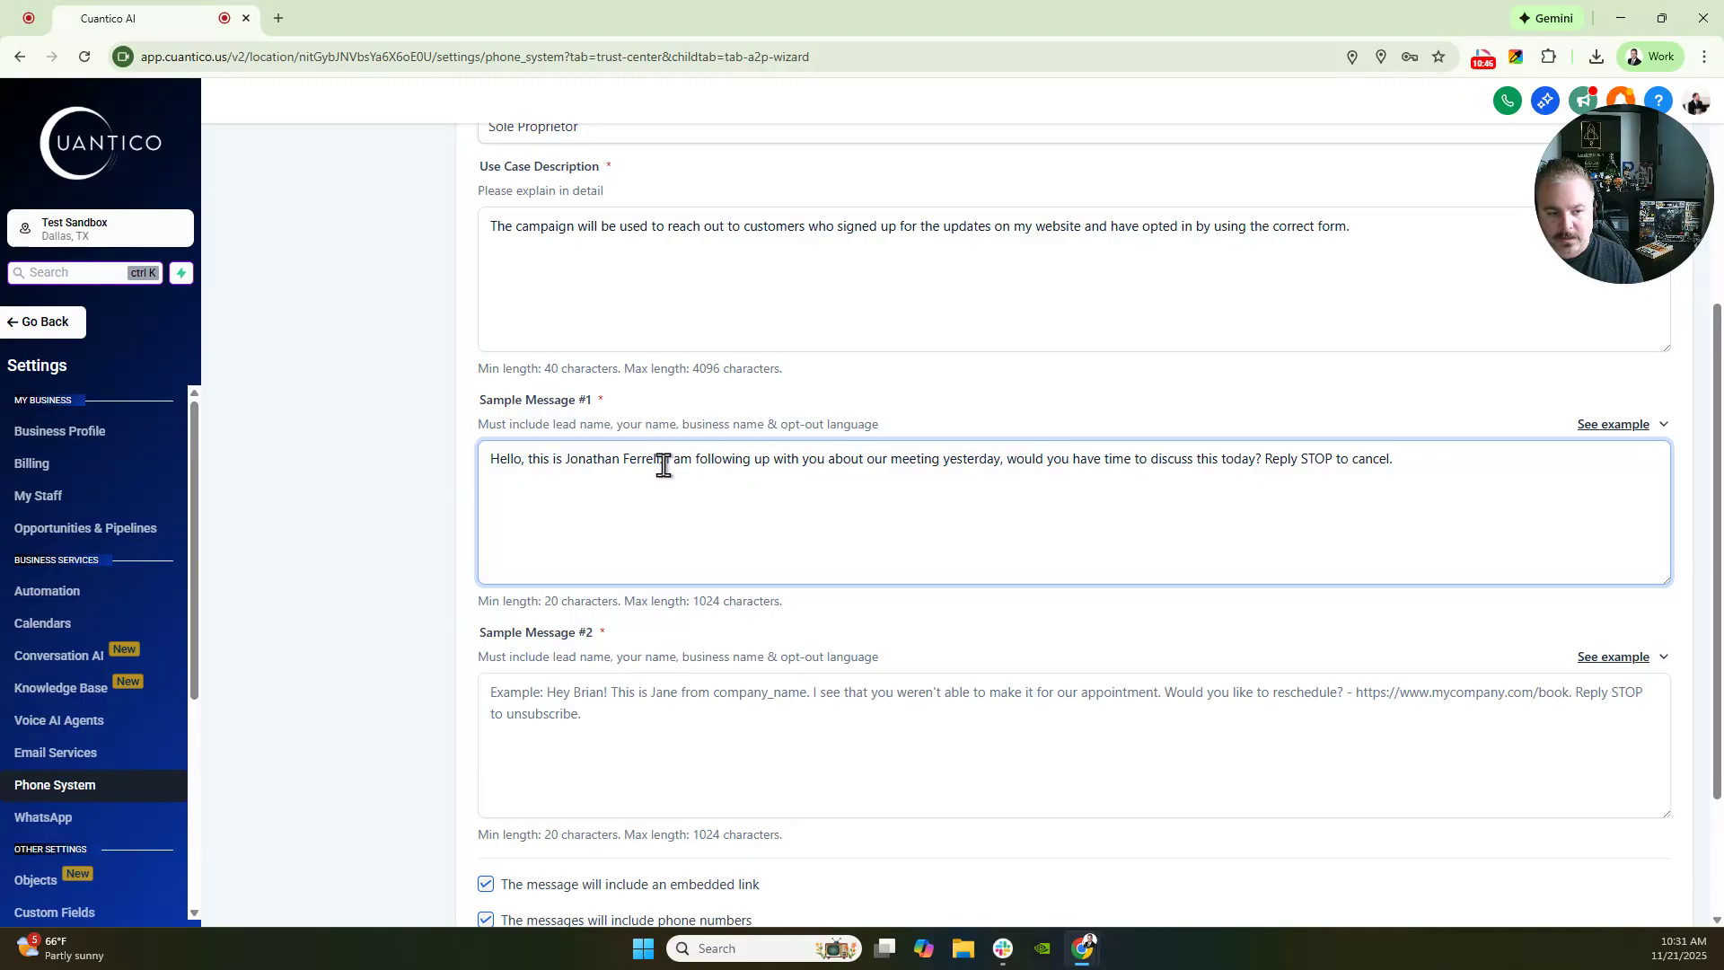
pyautogui.moveTo(663, 458); pyautogui.dragTo(1258, 463)
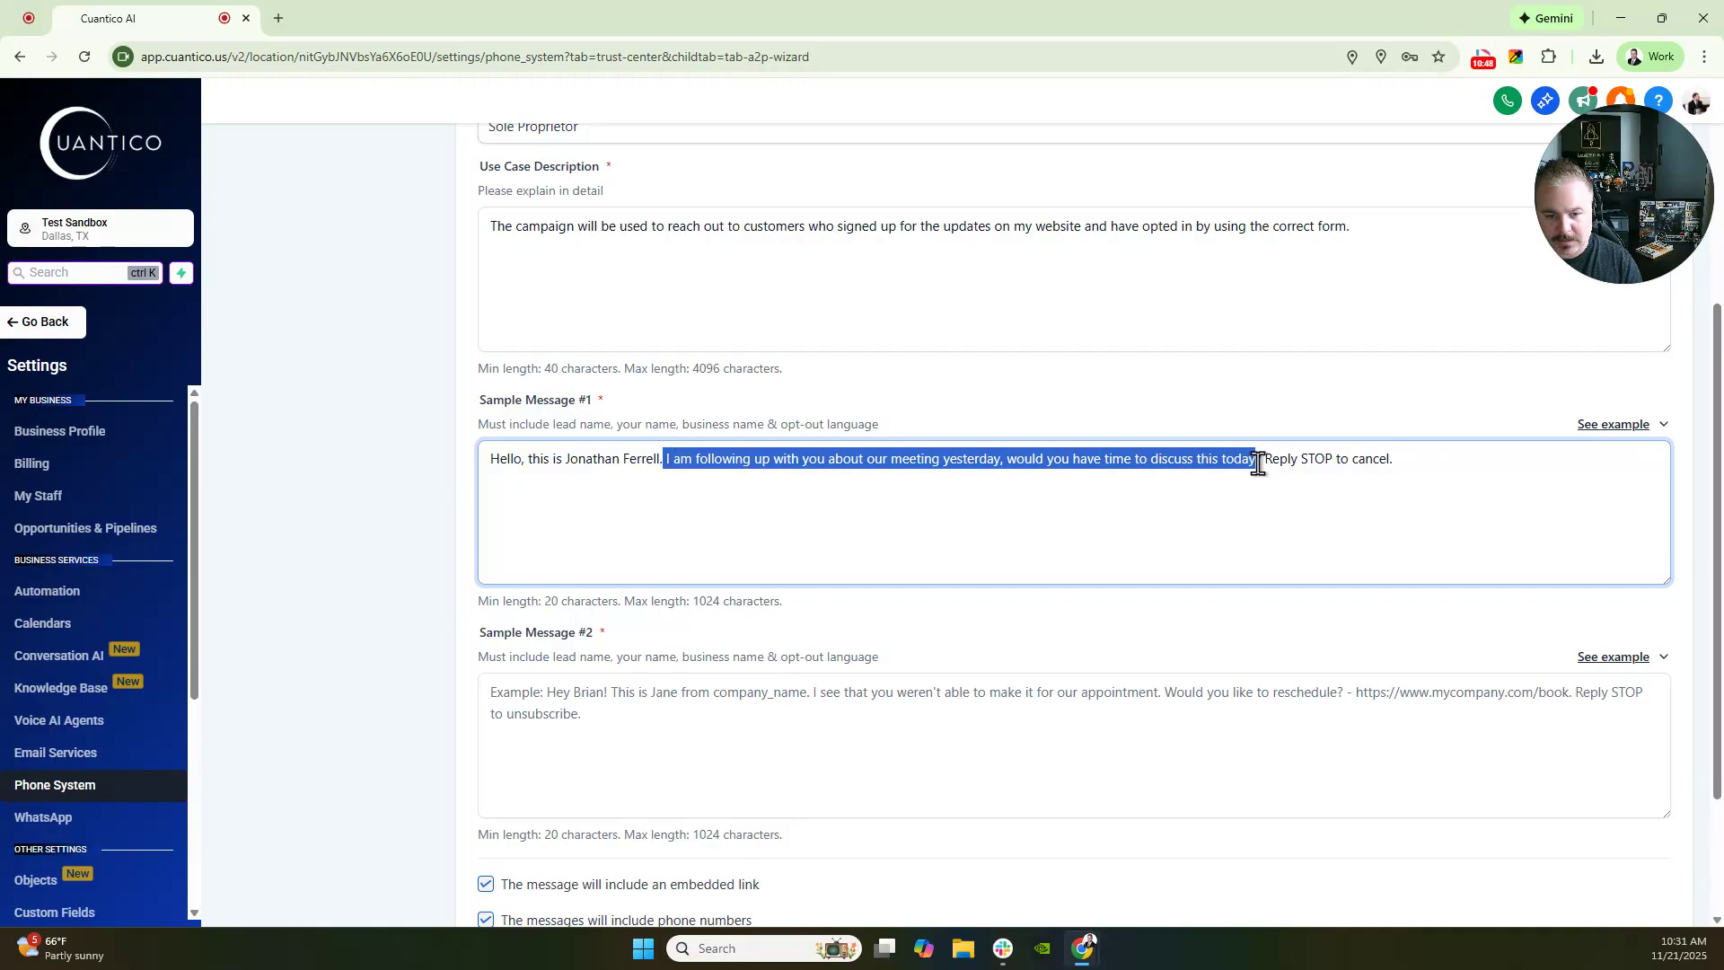
pyautogui.press('BackSpace')
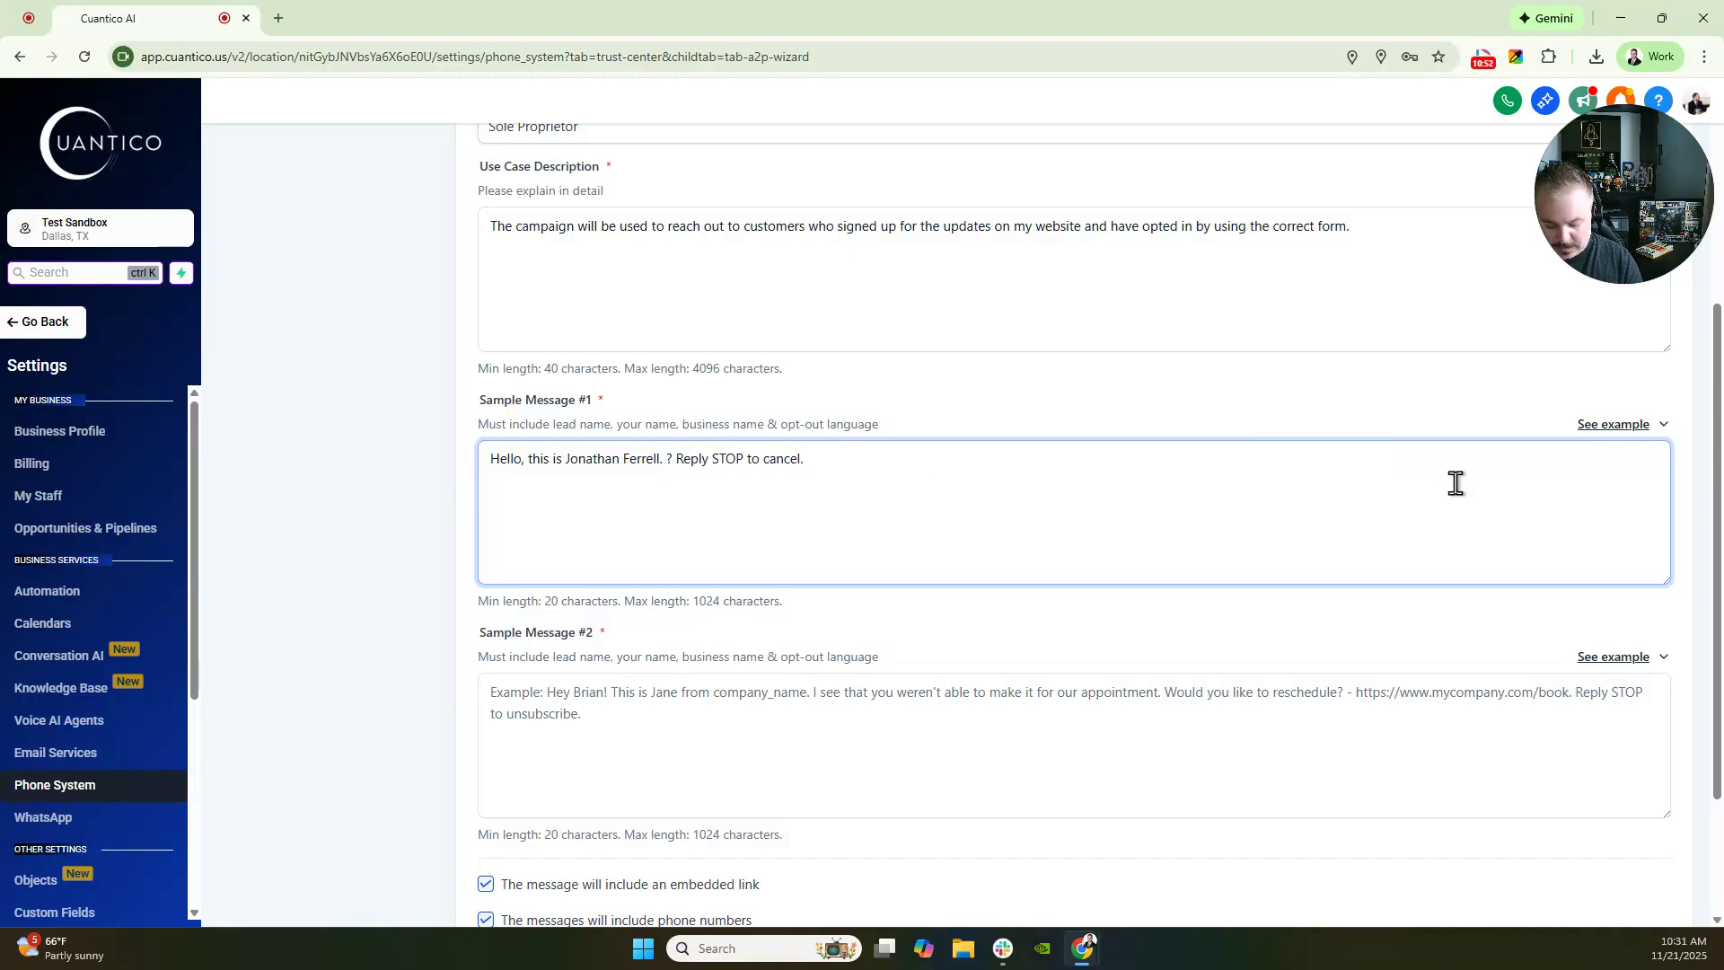
pyautogui.write('Thank you so mu')
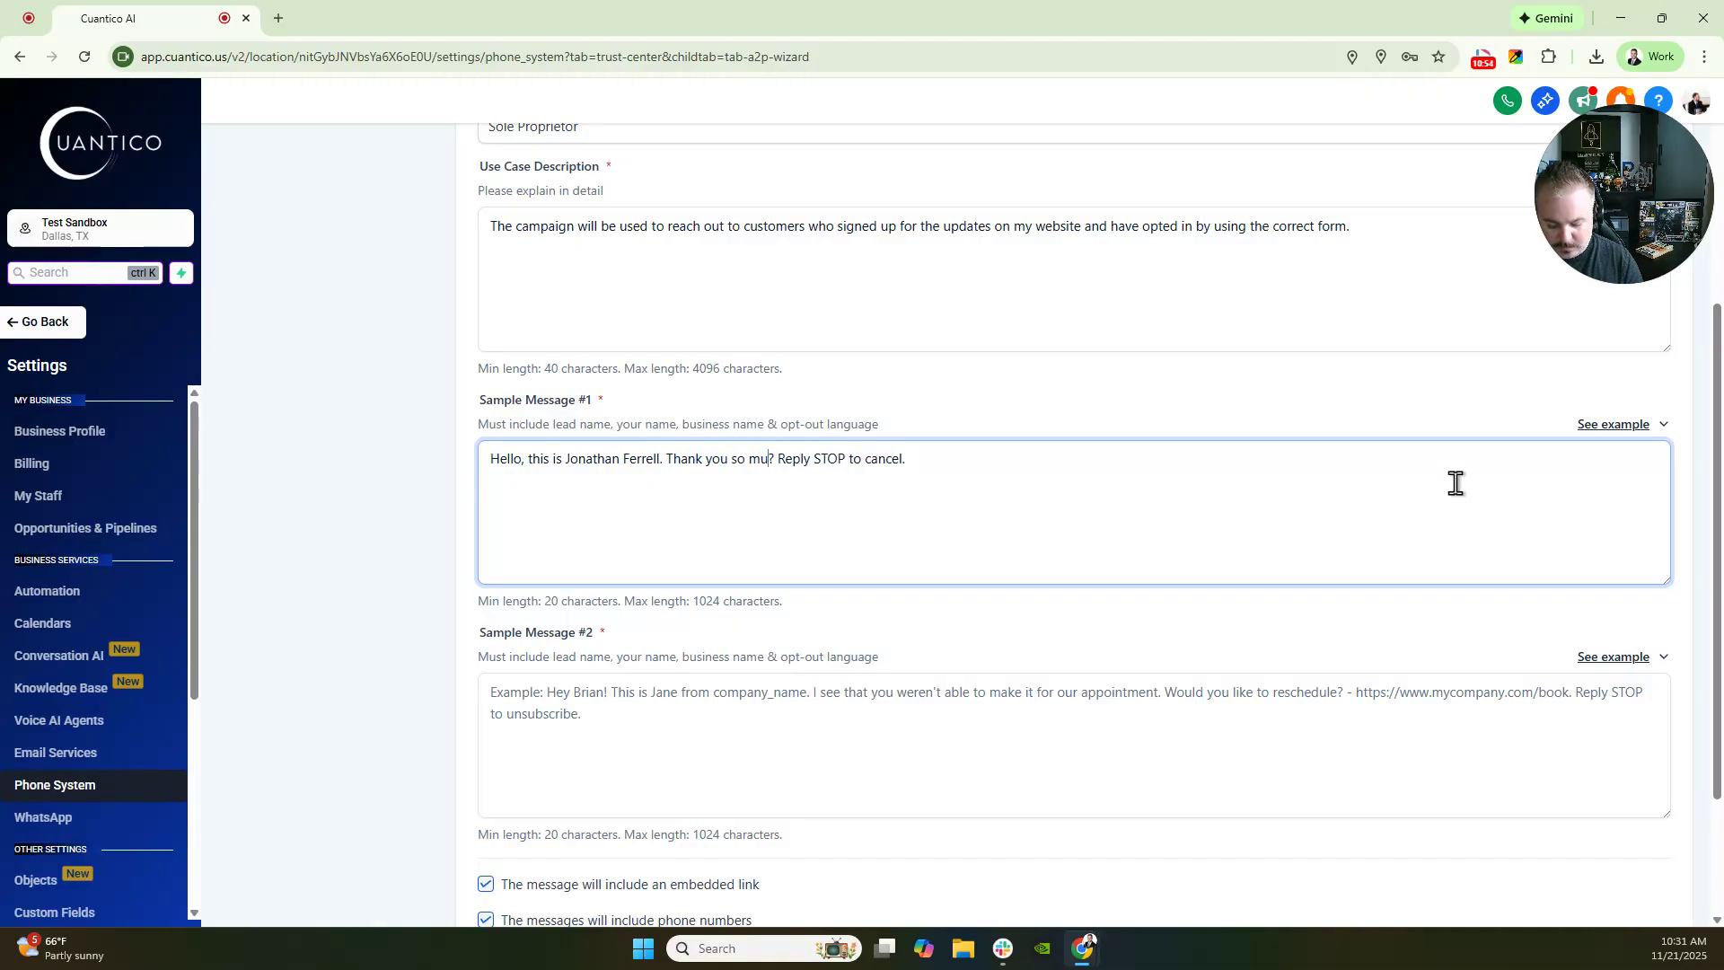
pyautogui.write('ch for requesti')
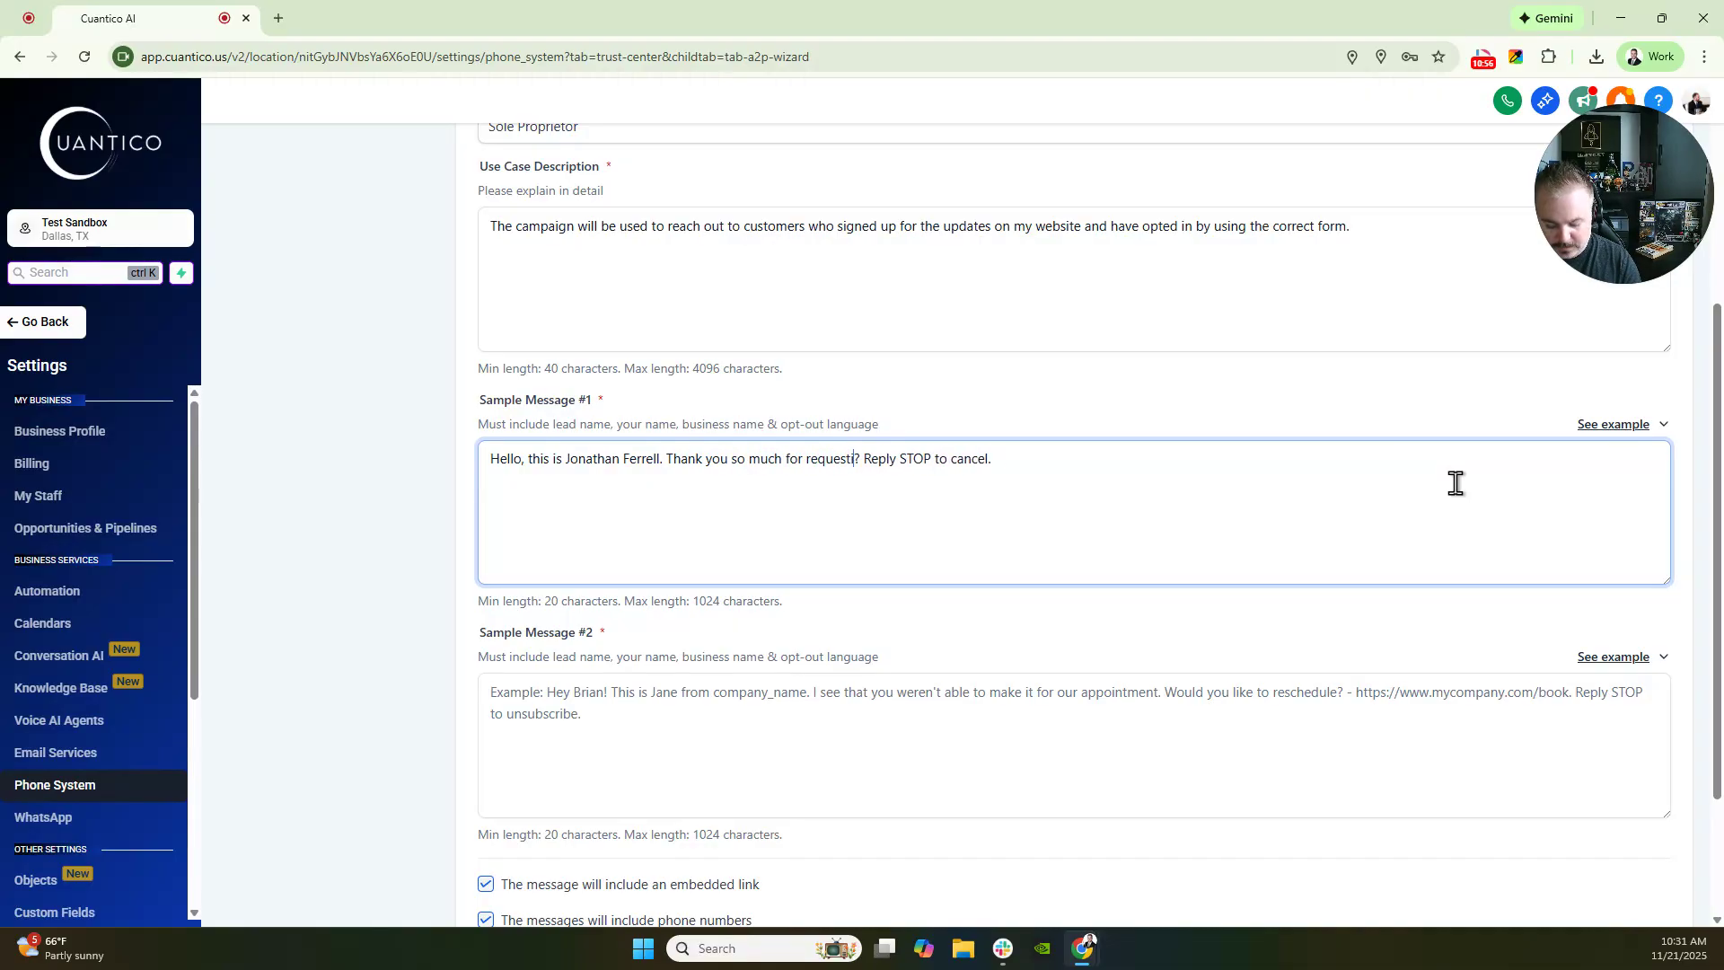
pyautogui.write('ng informa')
pyautogui.write('tion on my')
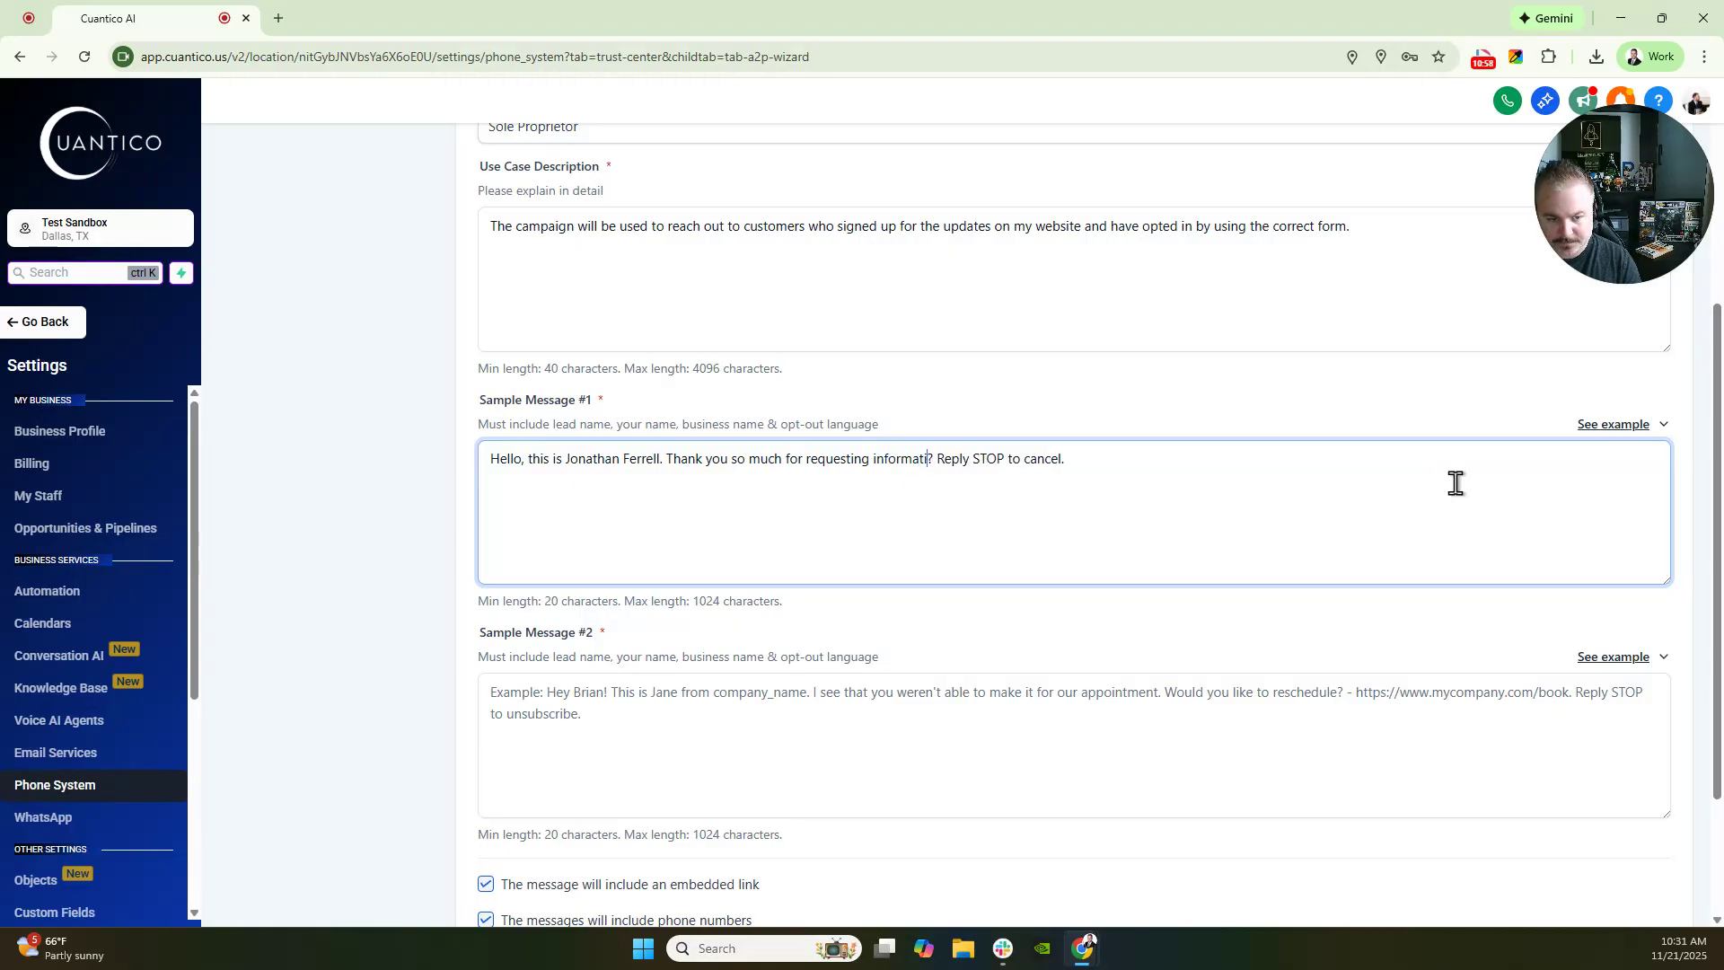
pyautogui.write(' website!')
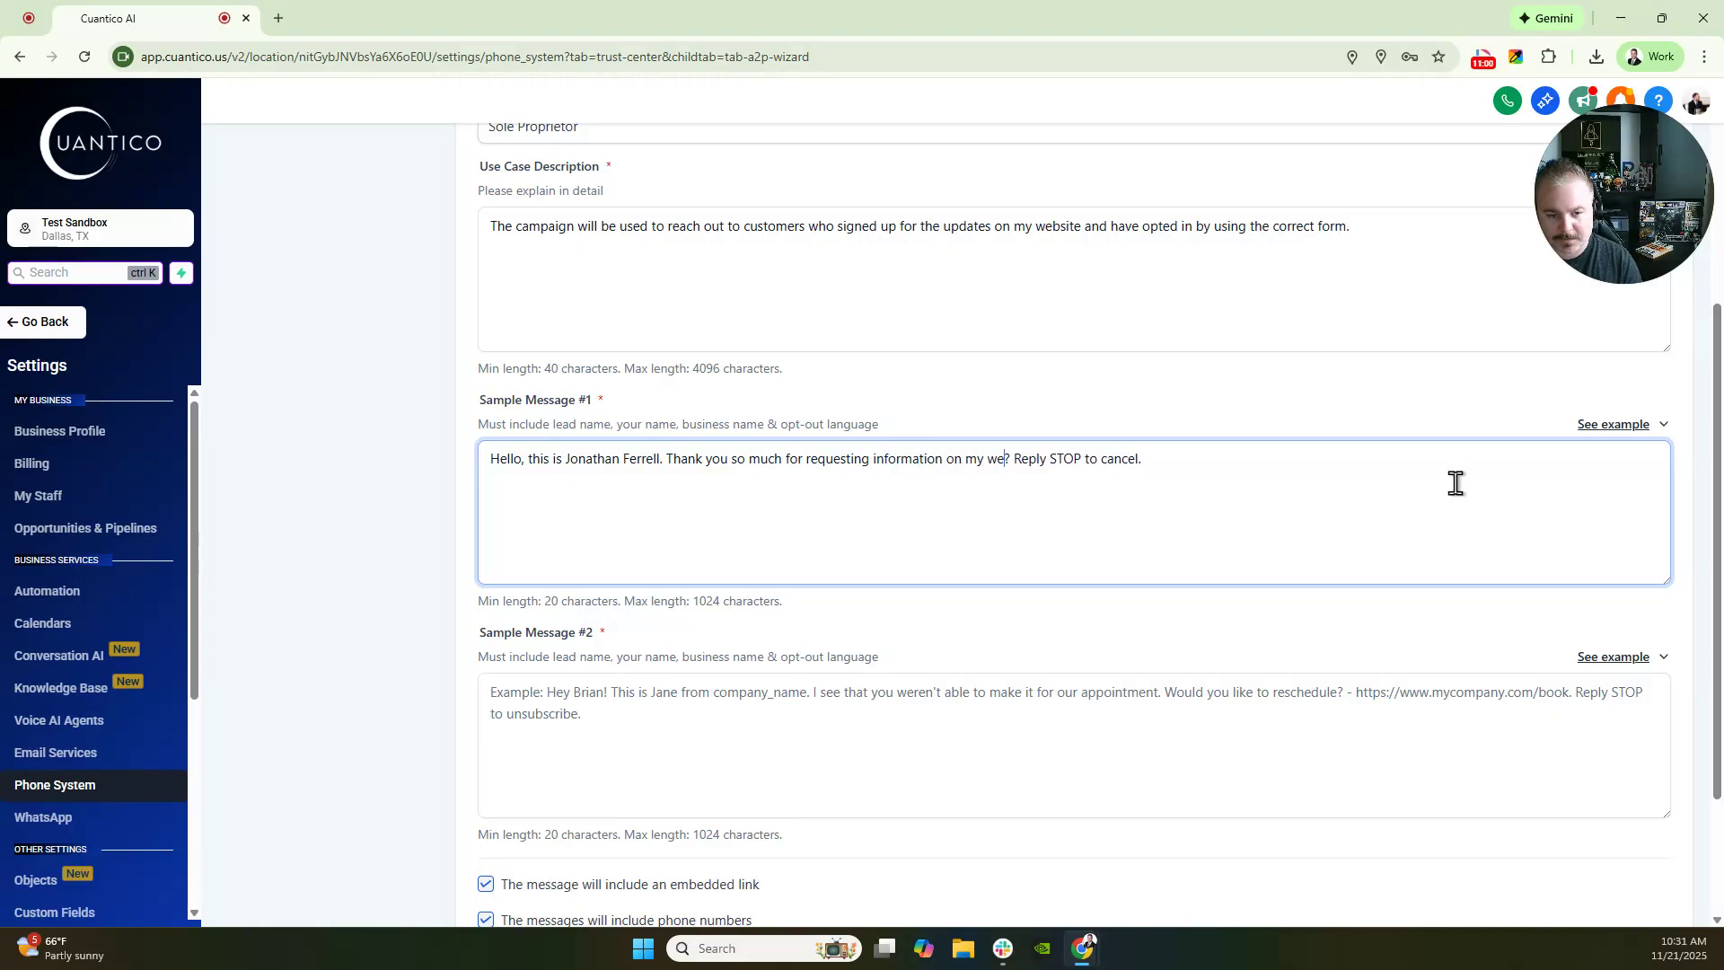
pyautogui.write(' Hope you ')
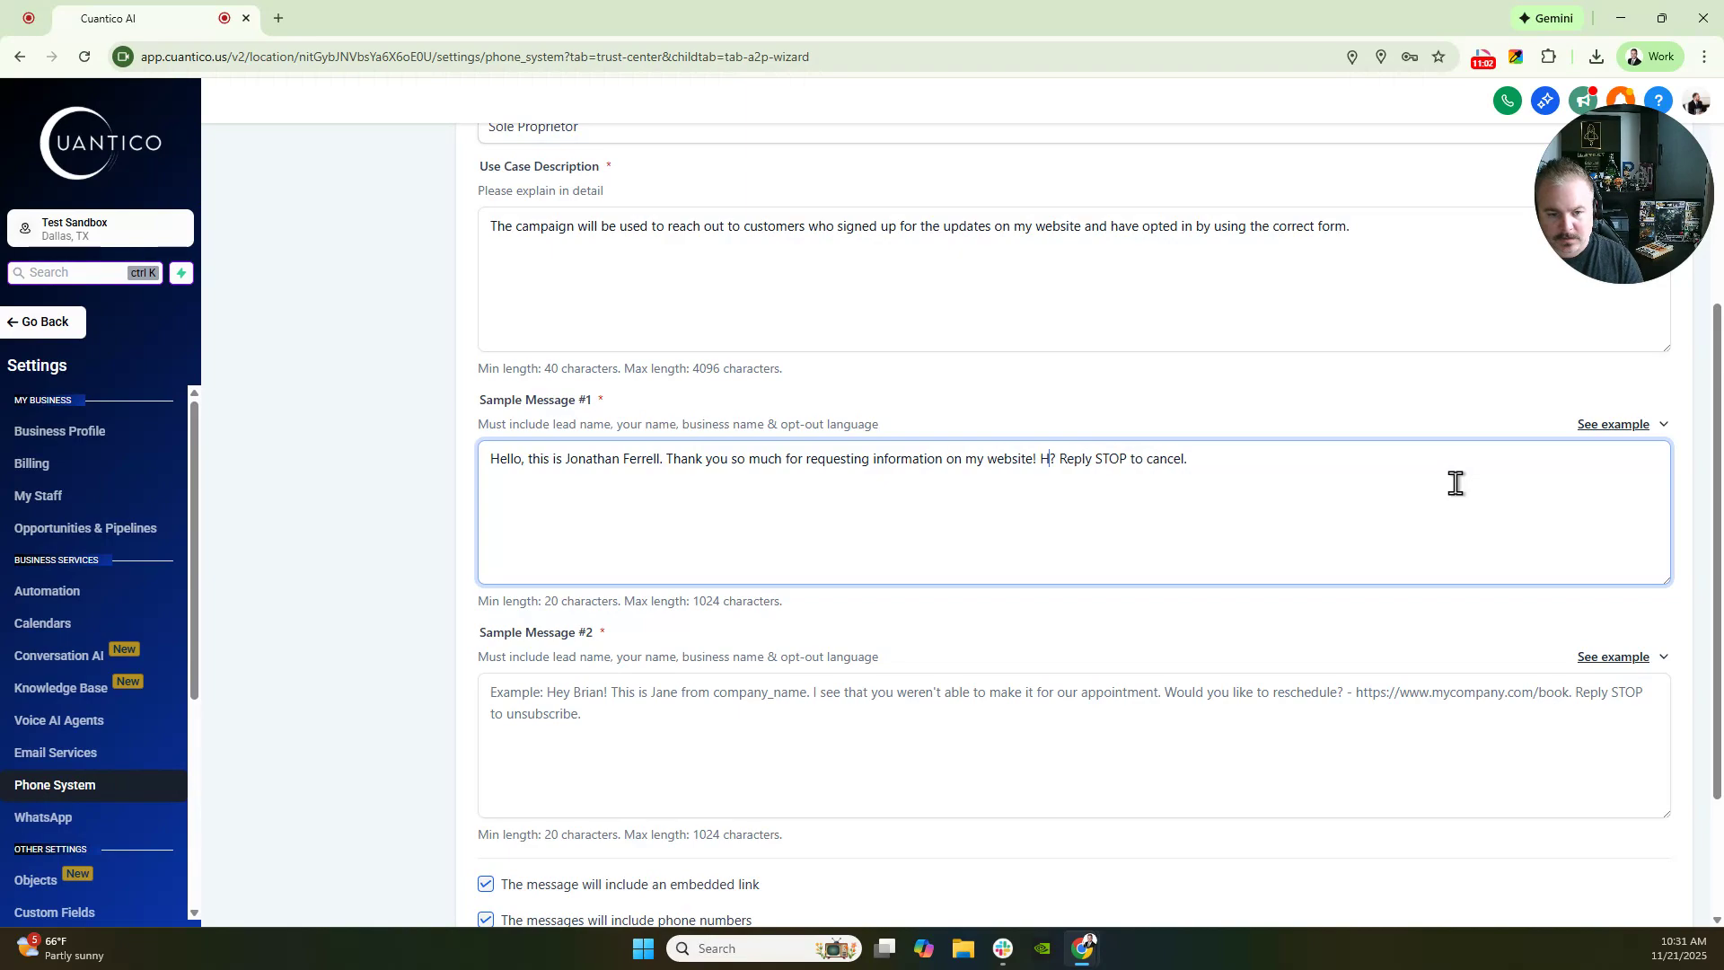
pyautogui.write('got my ')
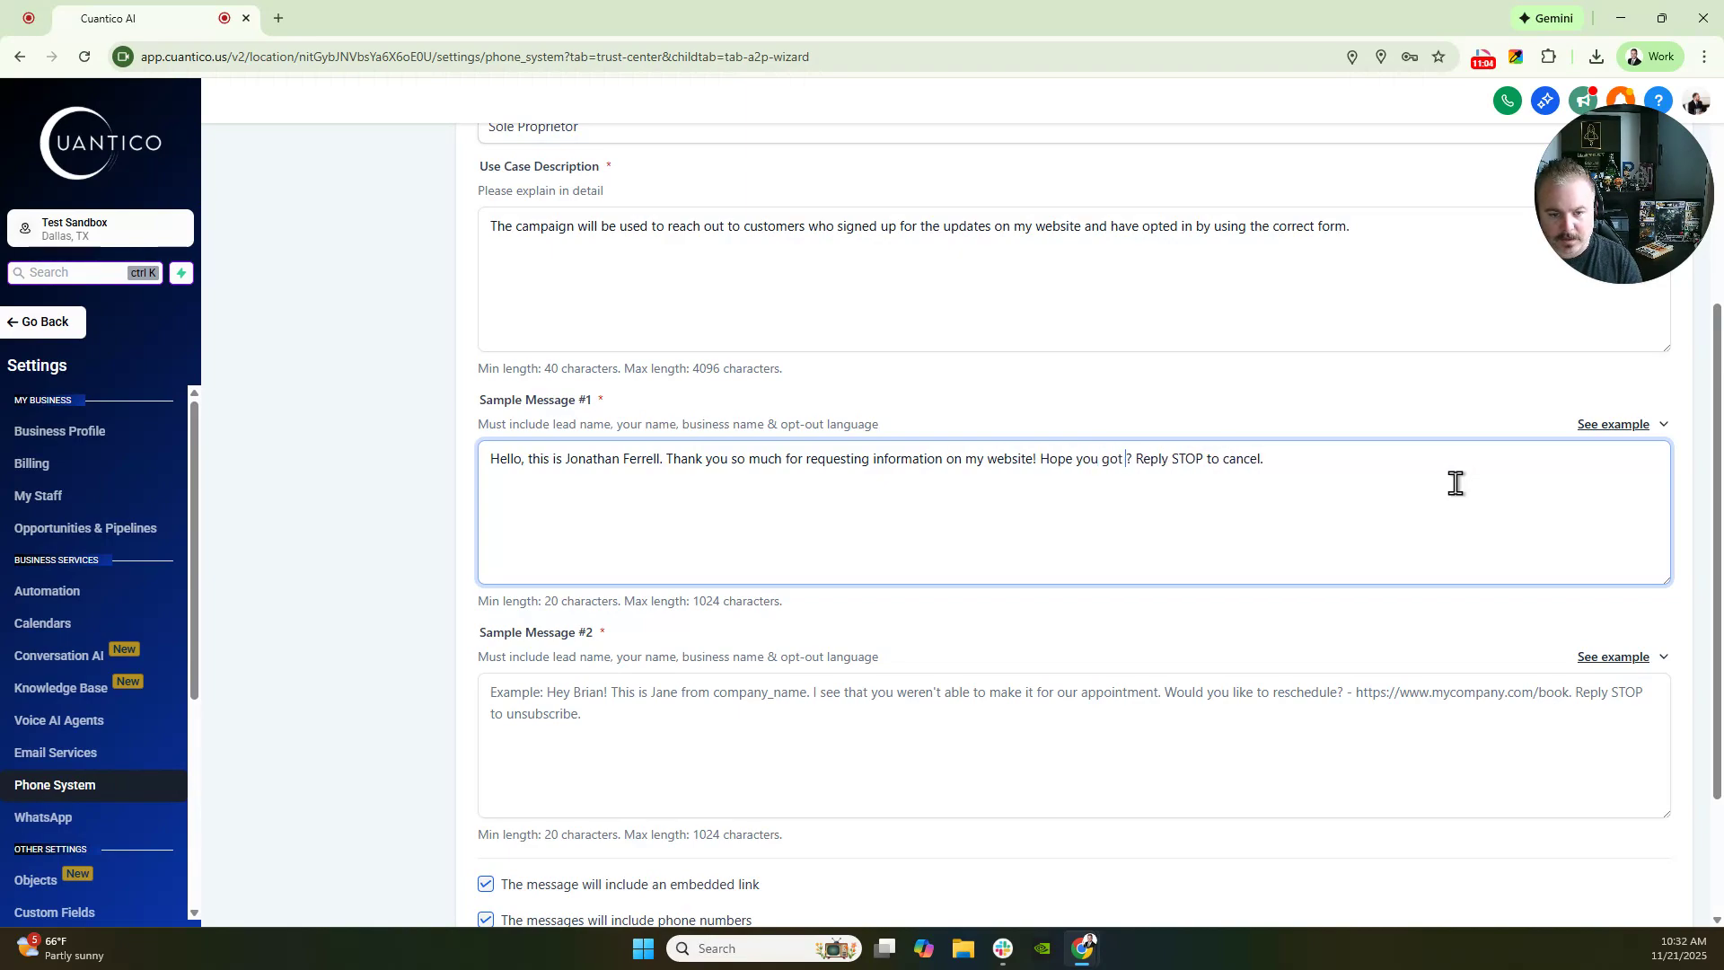
pyautogui.write('free e')
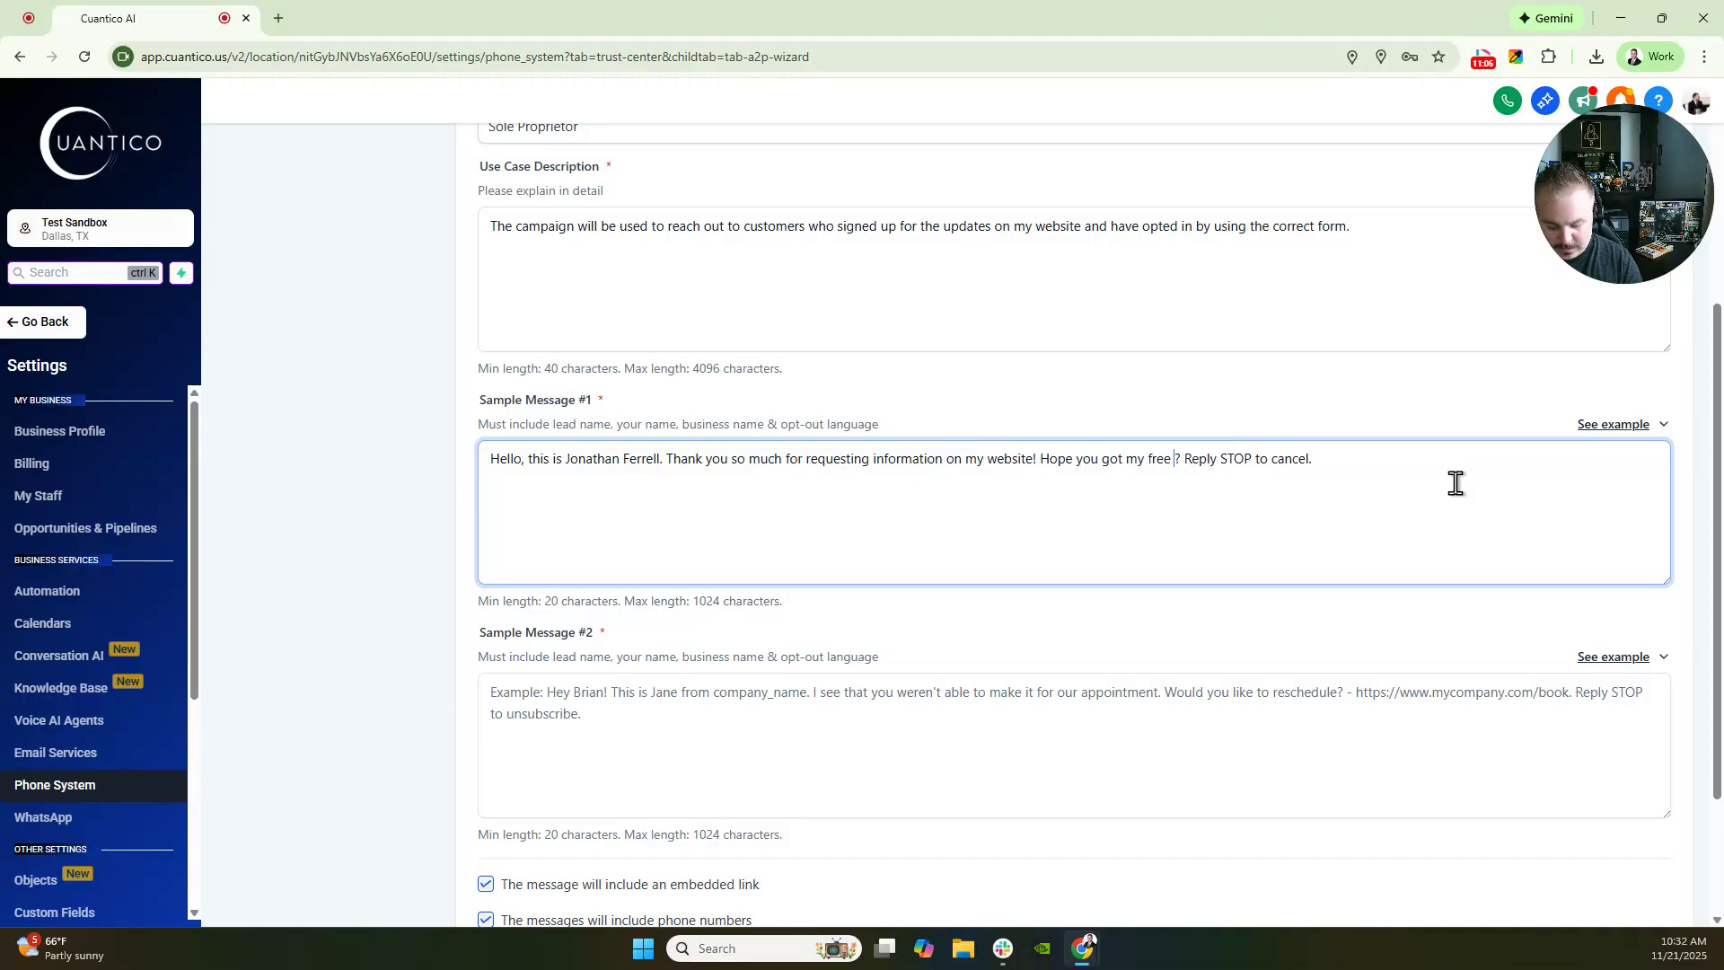
pyautogui.write('book')
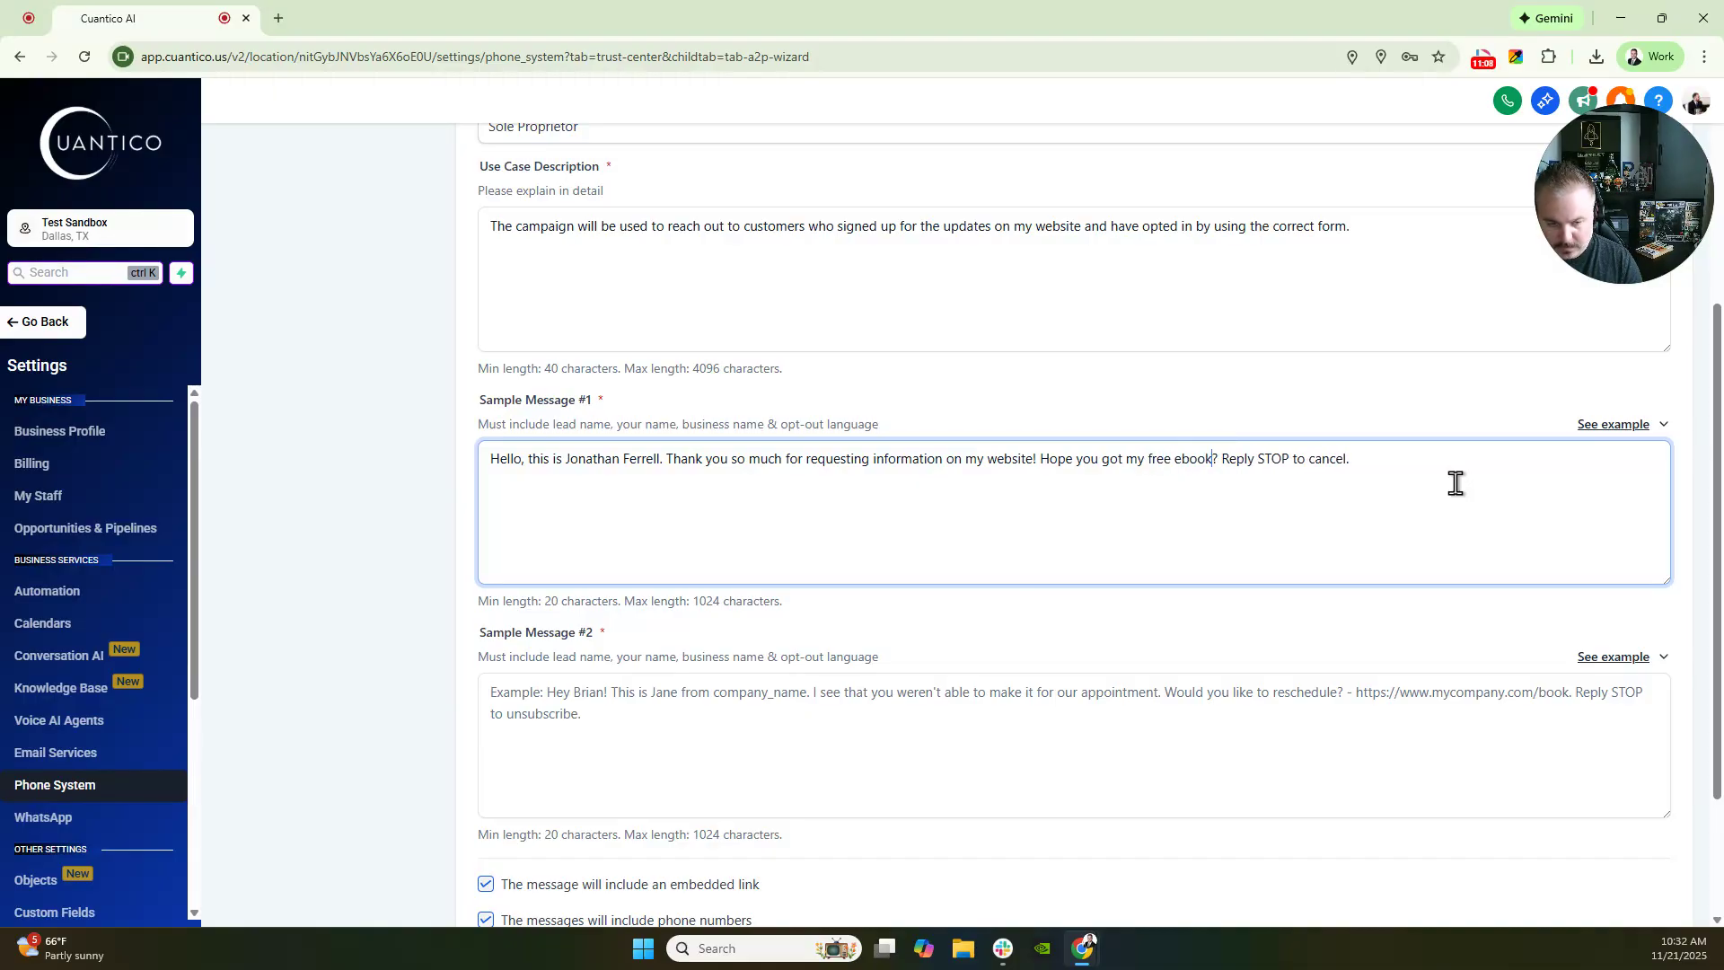
pyautogui.write('. ')
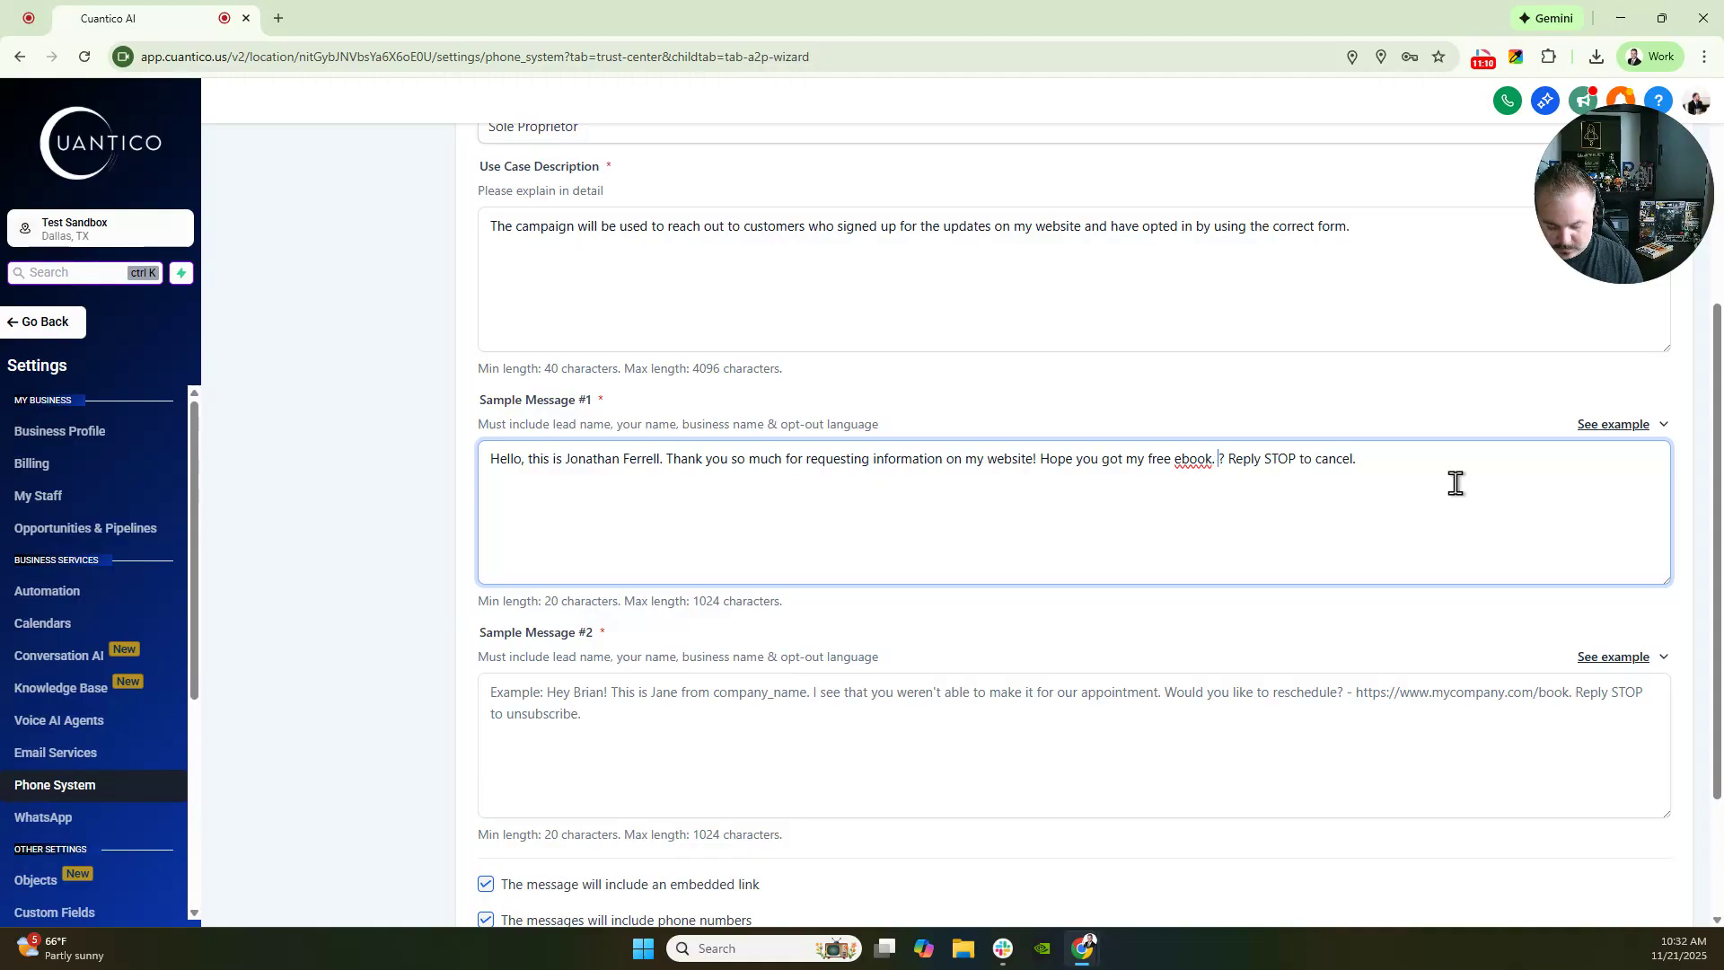
pyautogui.write('Did you get a c')
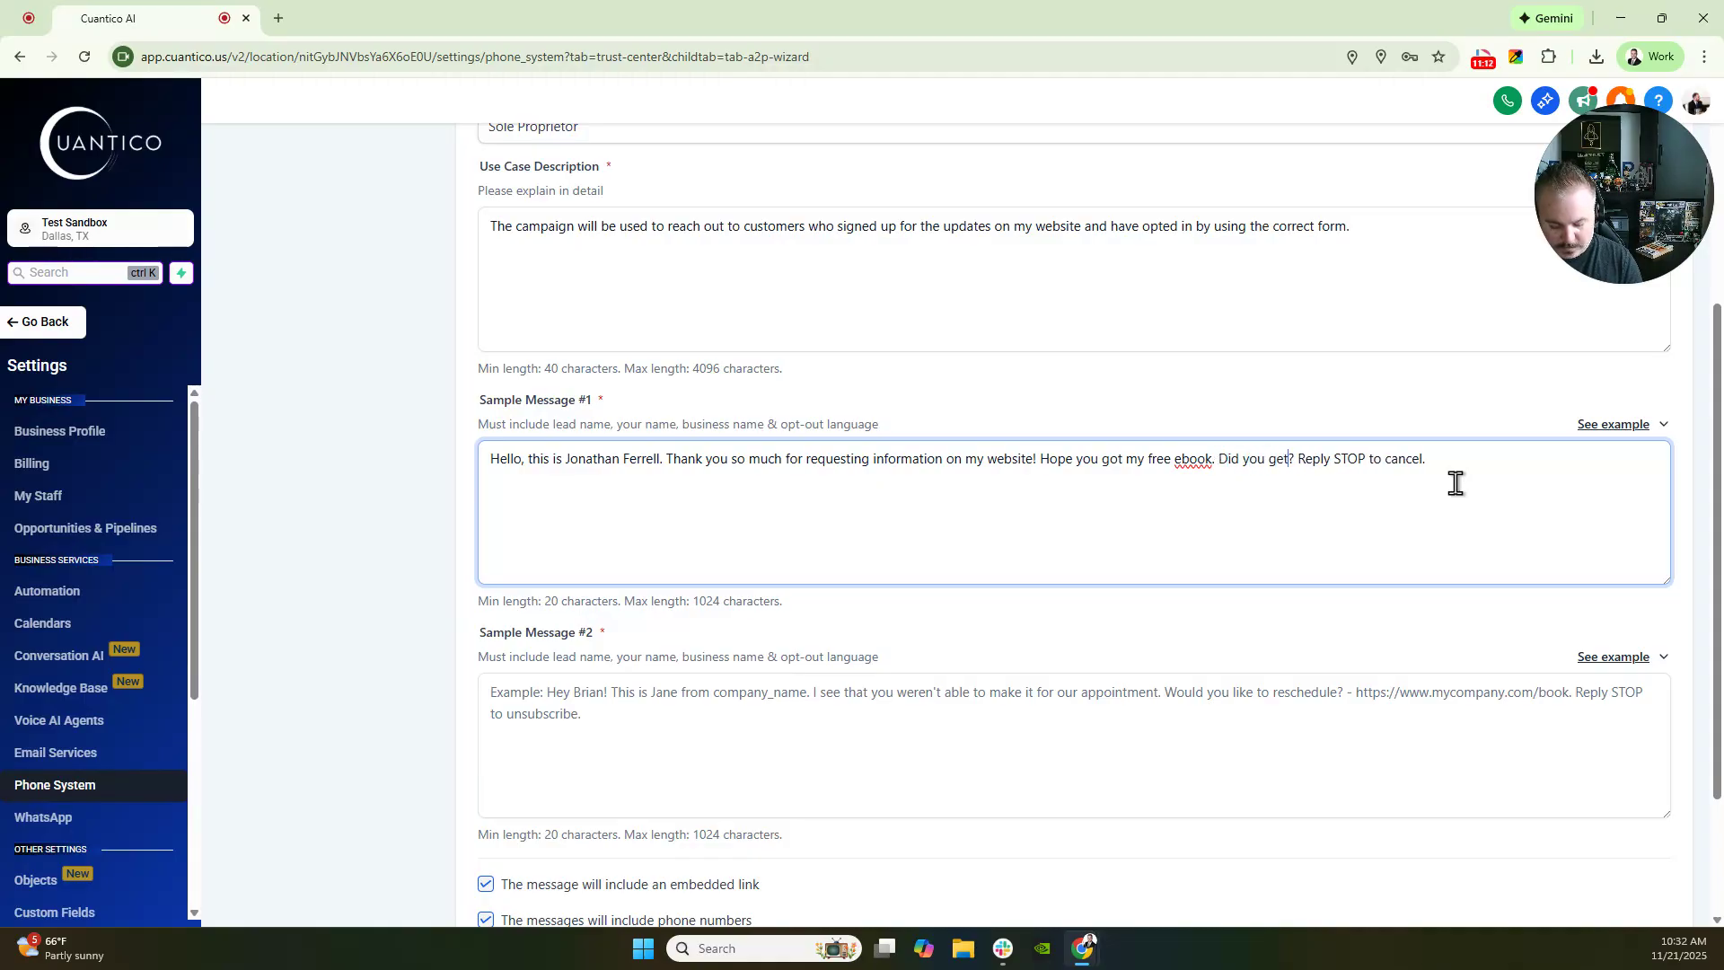
pyautogui.write('hance to rev')
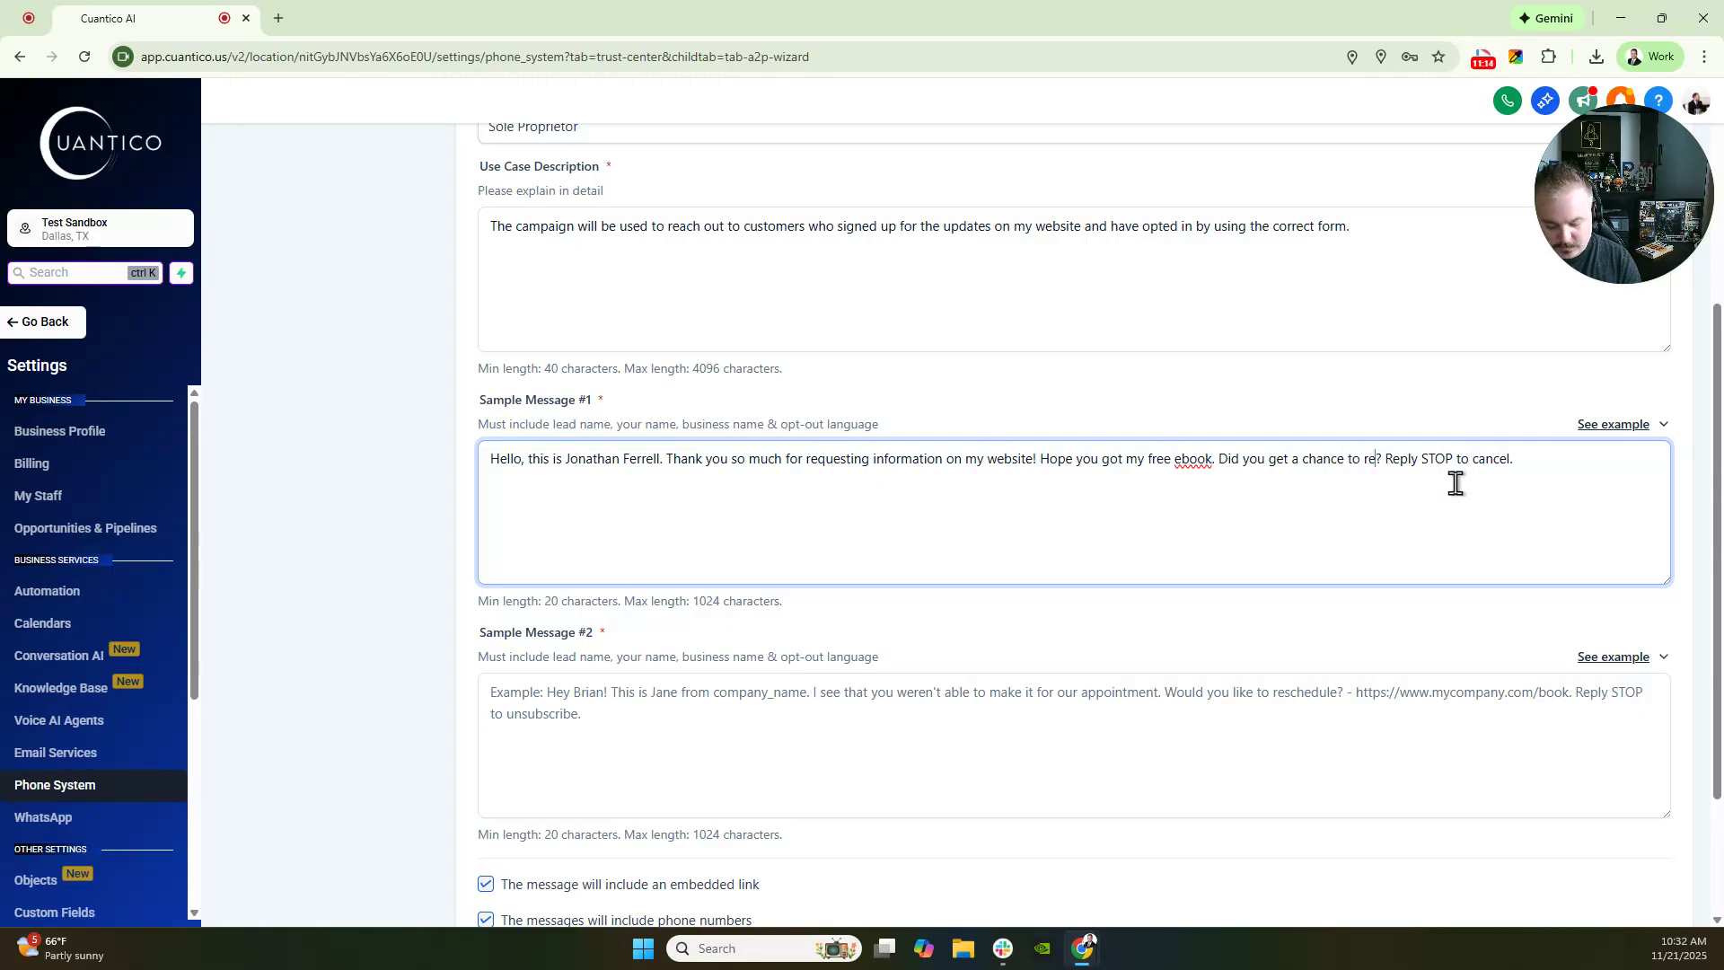
pyautogui.write('iew')
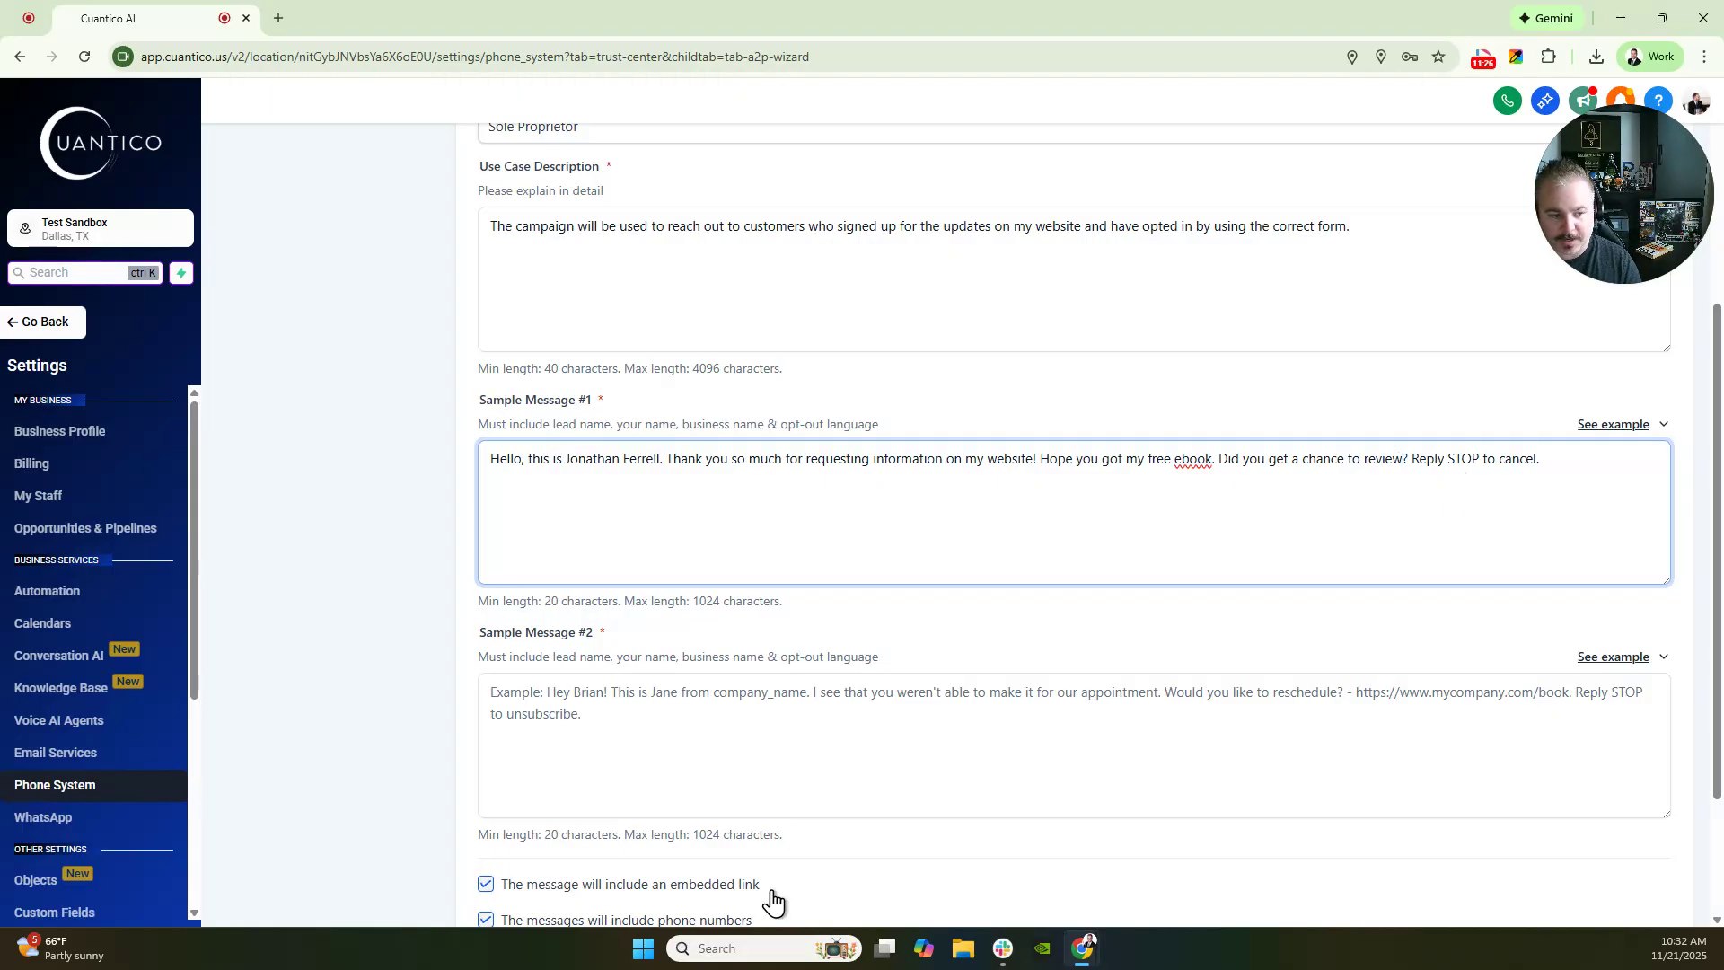
pyautogui.scroll(-1, 1662, 594)
# - Copy Sample Message #1 into Sample Message #2, replacing the ebook sentences with 'When is the best time for me to reach out to you'
pyautogui.click(1661, 571)
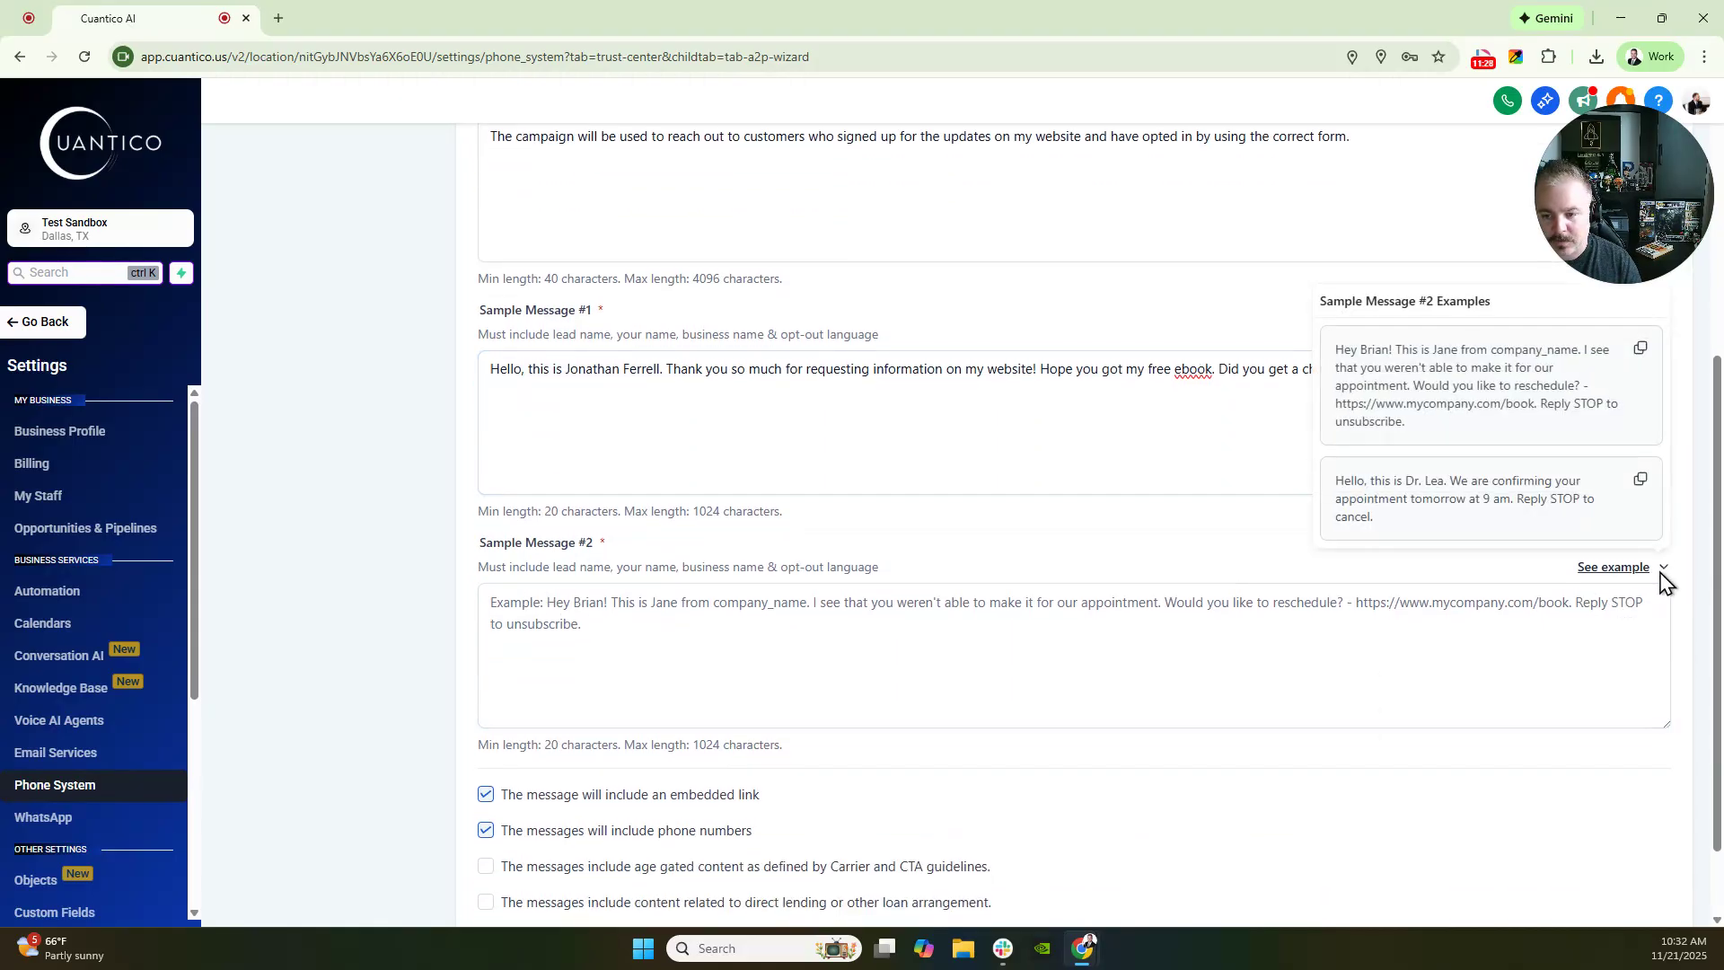
pyautogui.click(1554, 393)
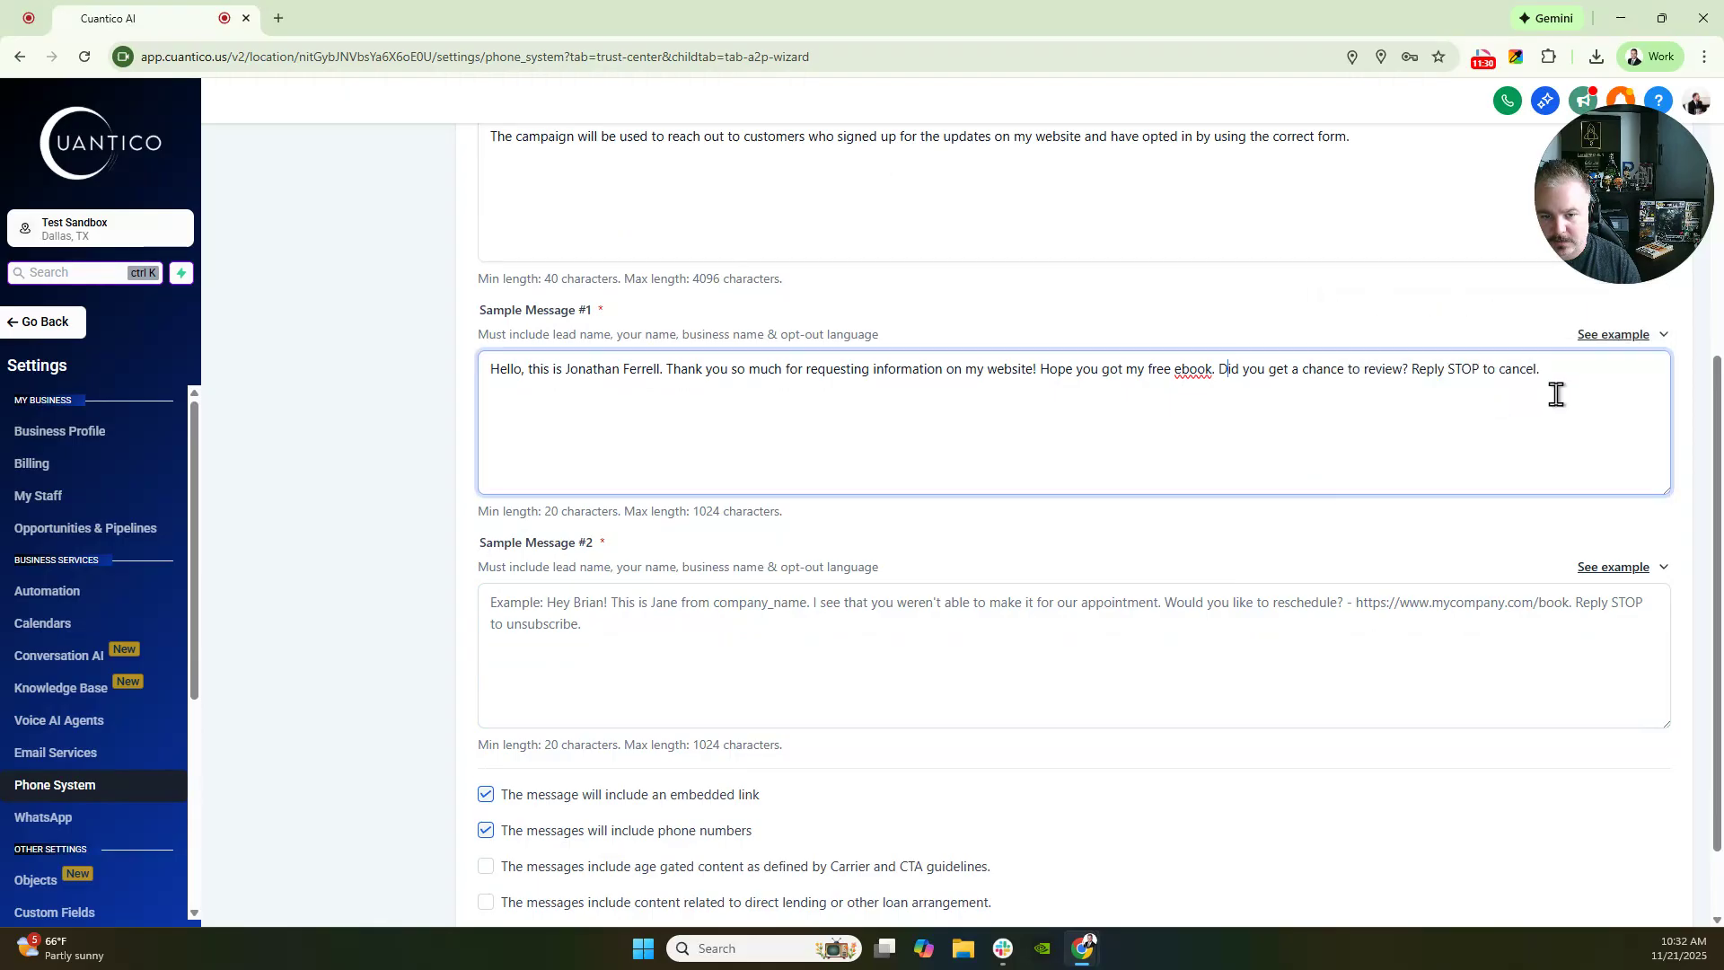
pyautogui.moveTo(1573, 370); pyautogui.dragTo(288, 399)
pyautogui.hotkey('ctrl', 'c')
pyautogui.click(579, 588)
pyautogui.hotkey('ctrl', 'v')
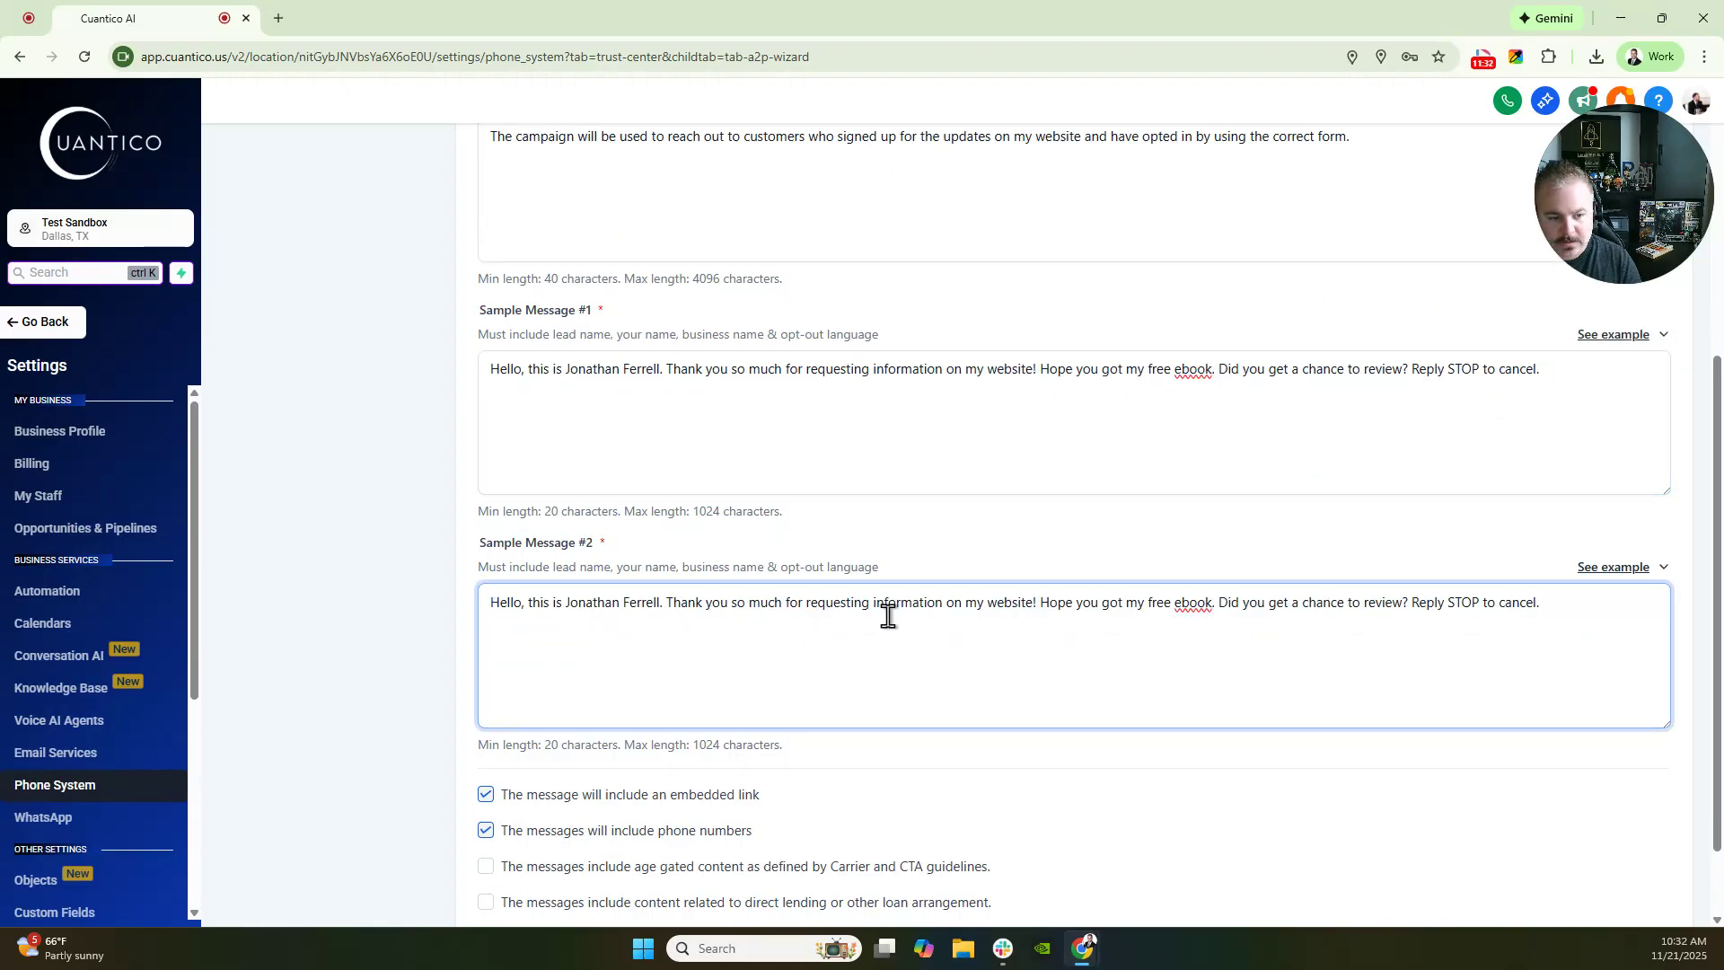
pyautogui.moveTo(1044, 604); pyautogui.dragTo(1405, 603)
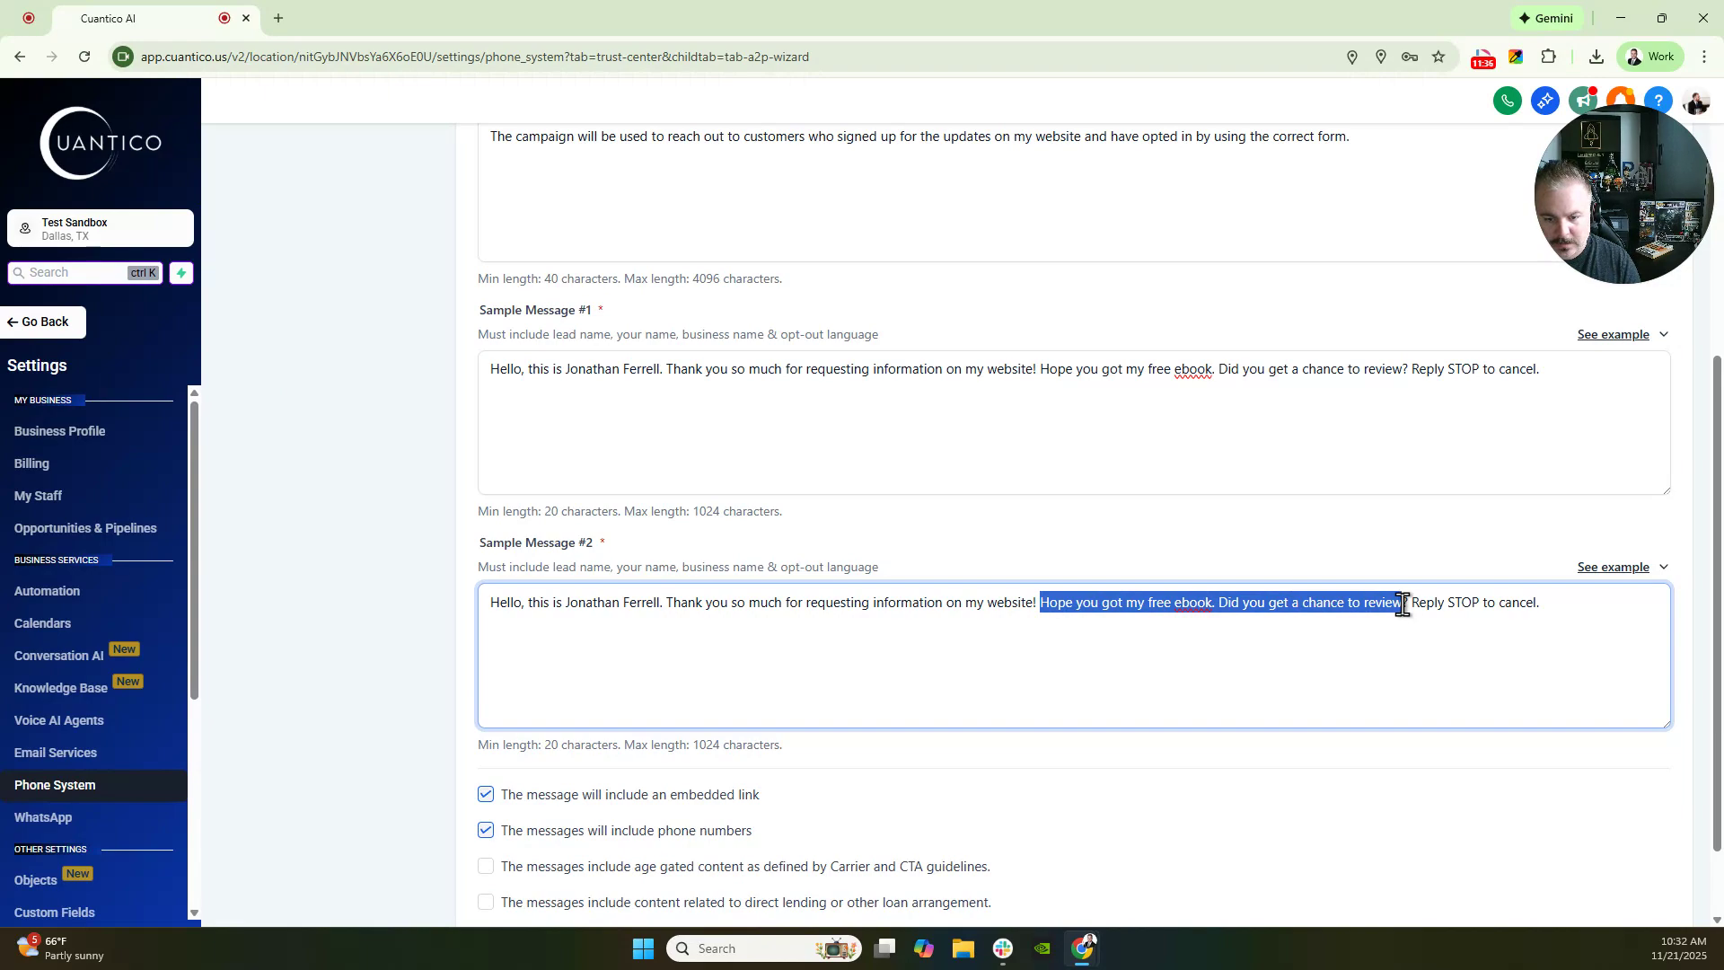
pyautogui.write('When is the best')
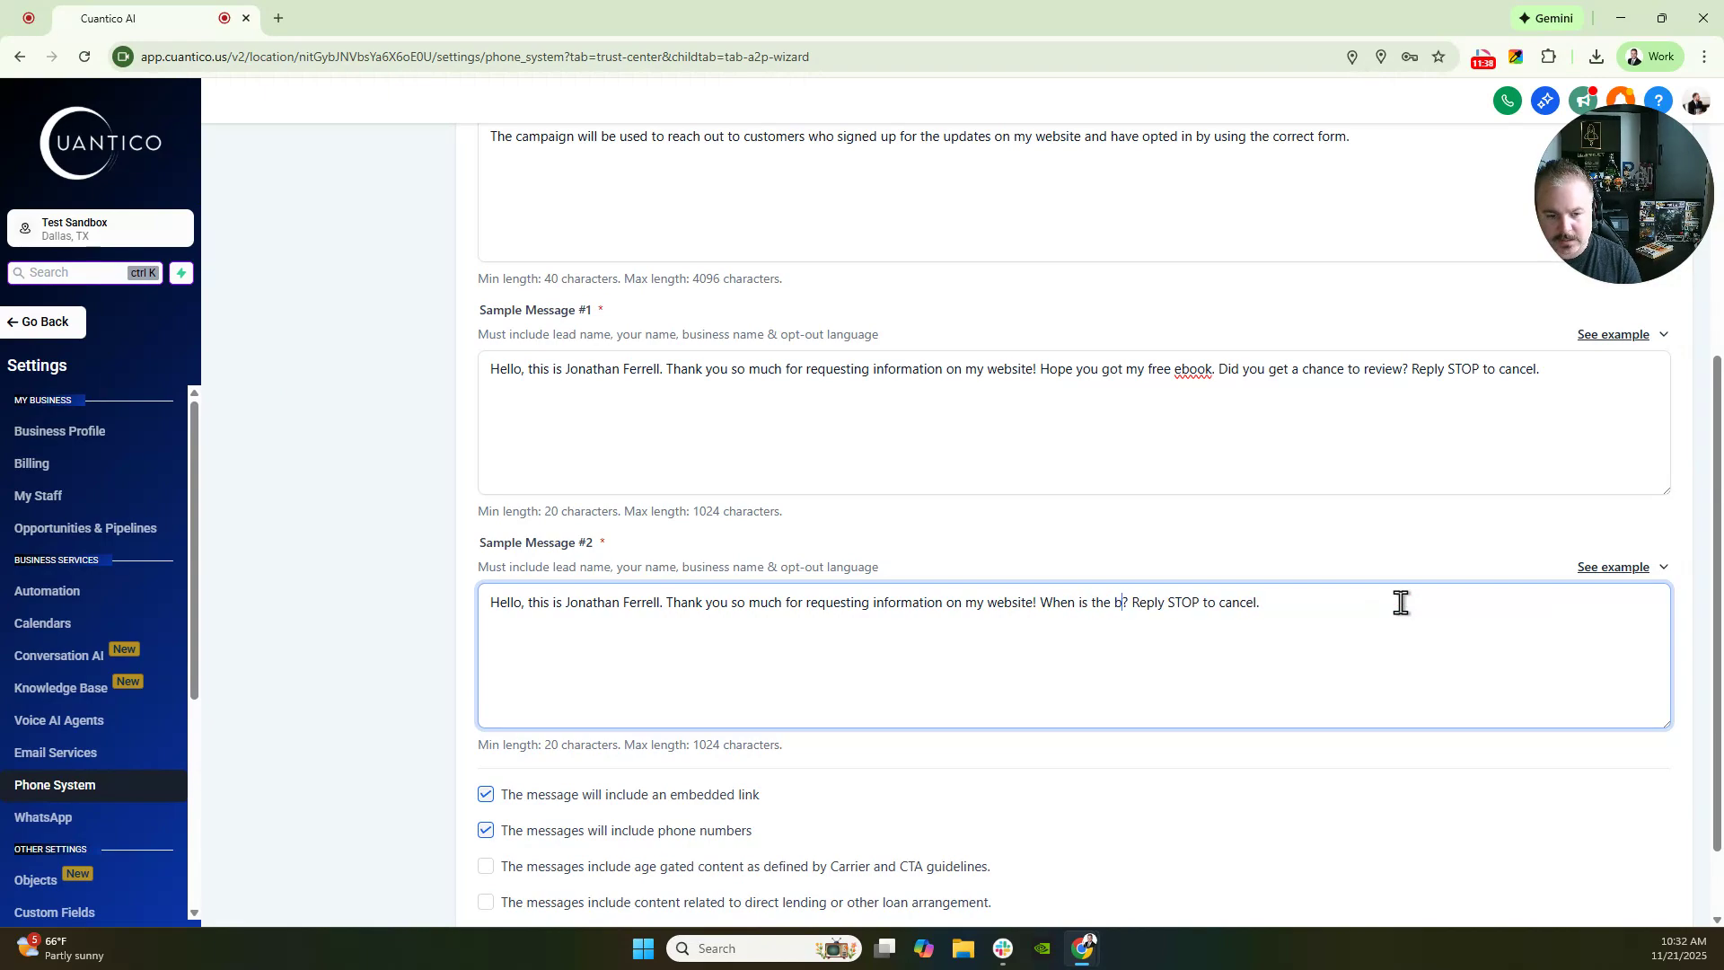
pyautogui.write(' time for me to ')
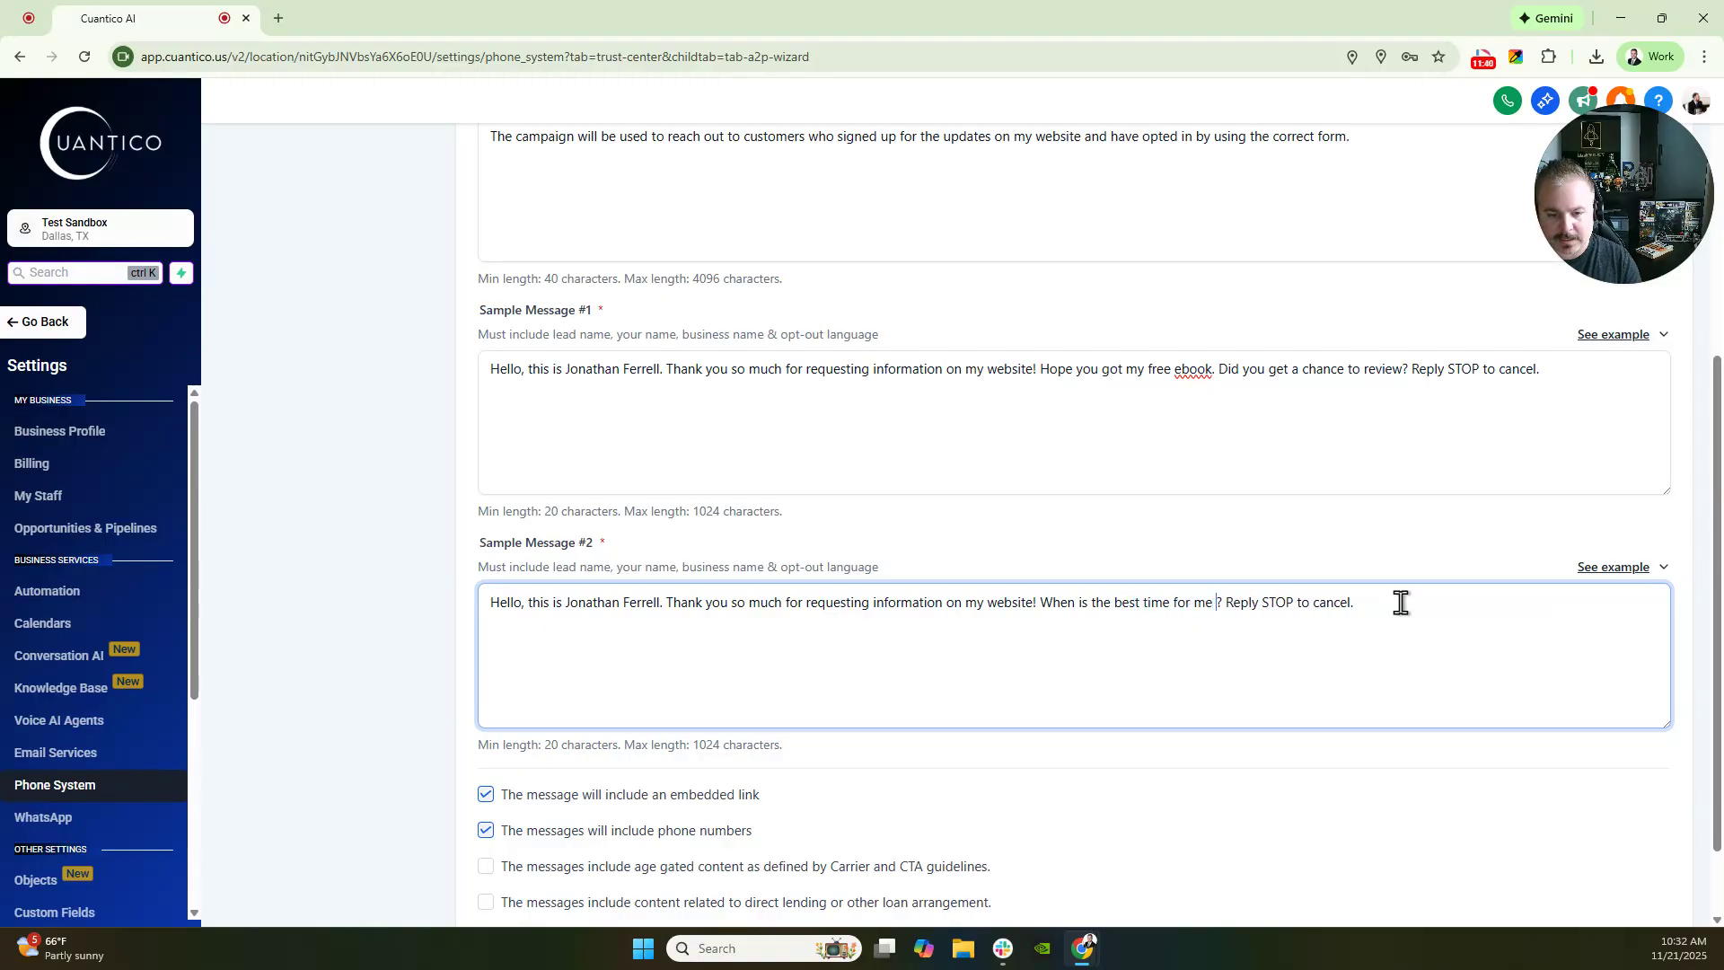
pyautogui.write('reach out to y')
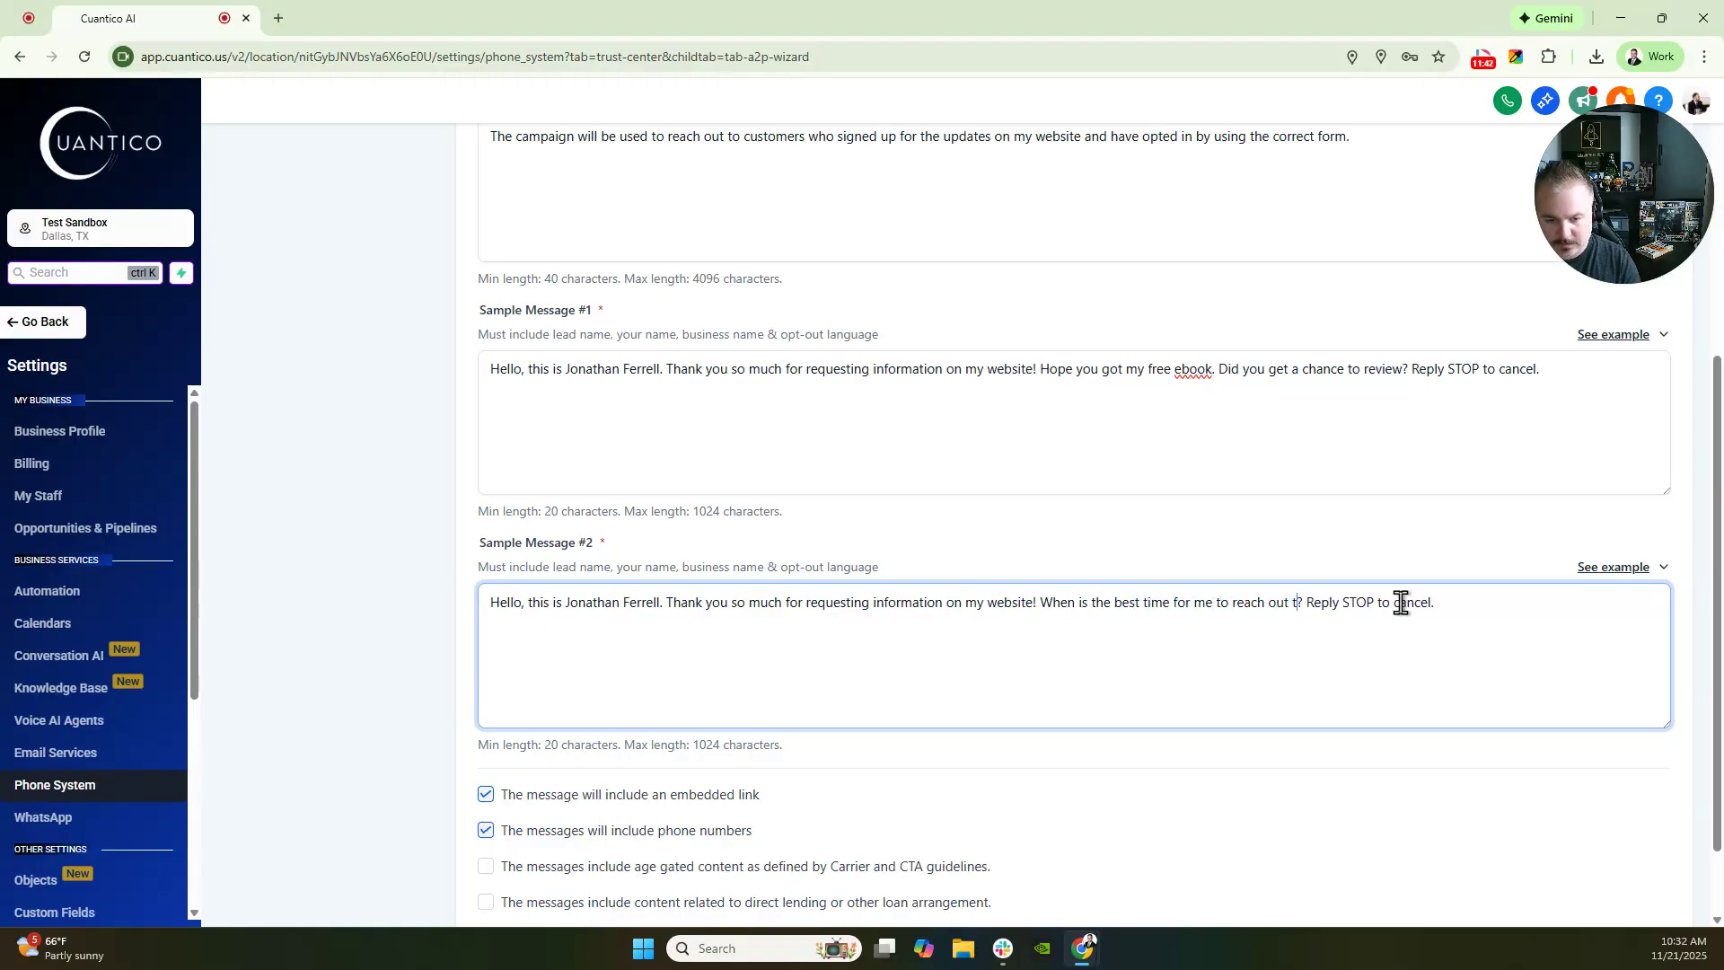
pyautogui.write('ou')
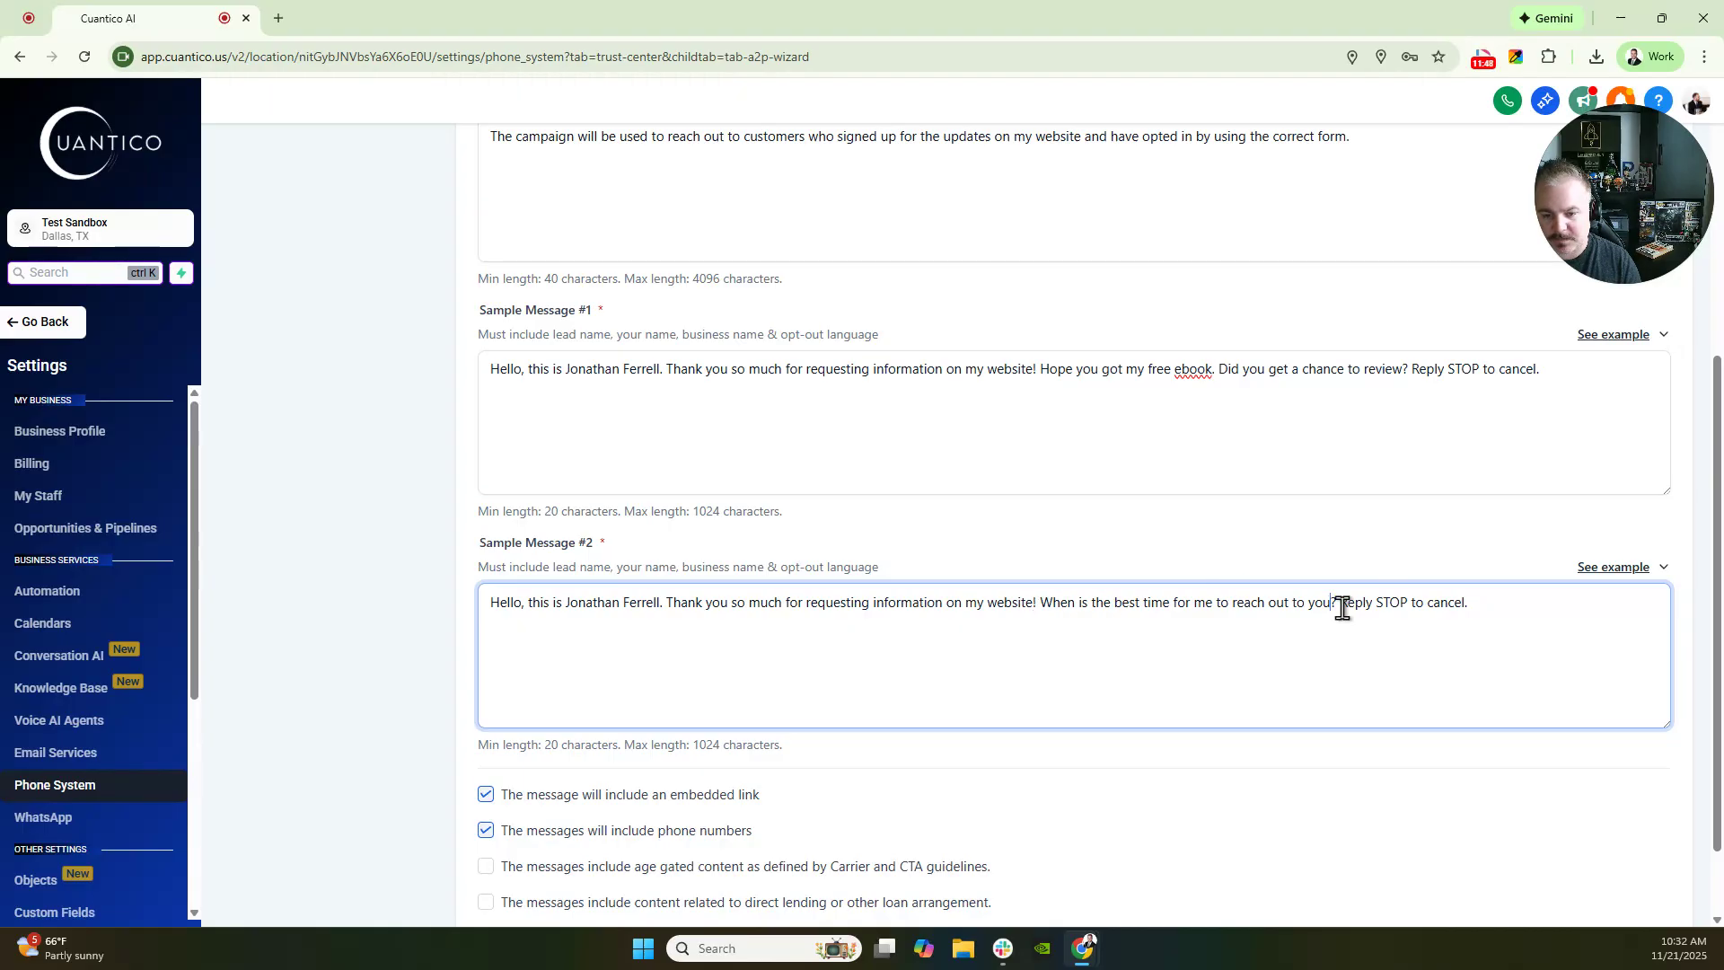
# - Declare that the campaign's messages include direct lending or loan content
pyautogui.scroll(1, 539, 184)
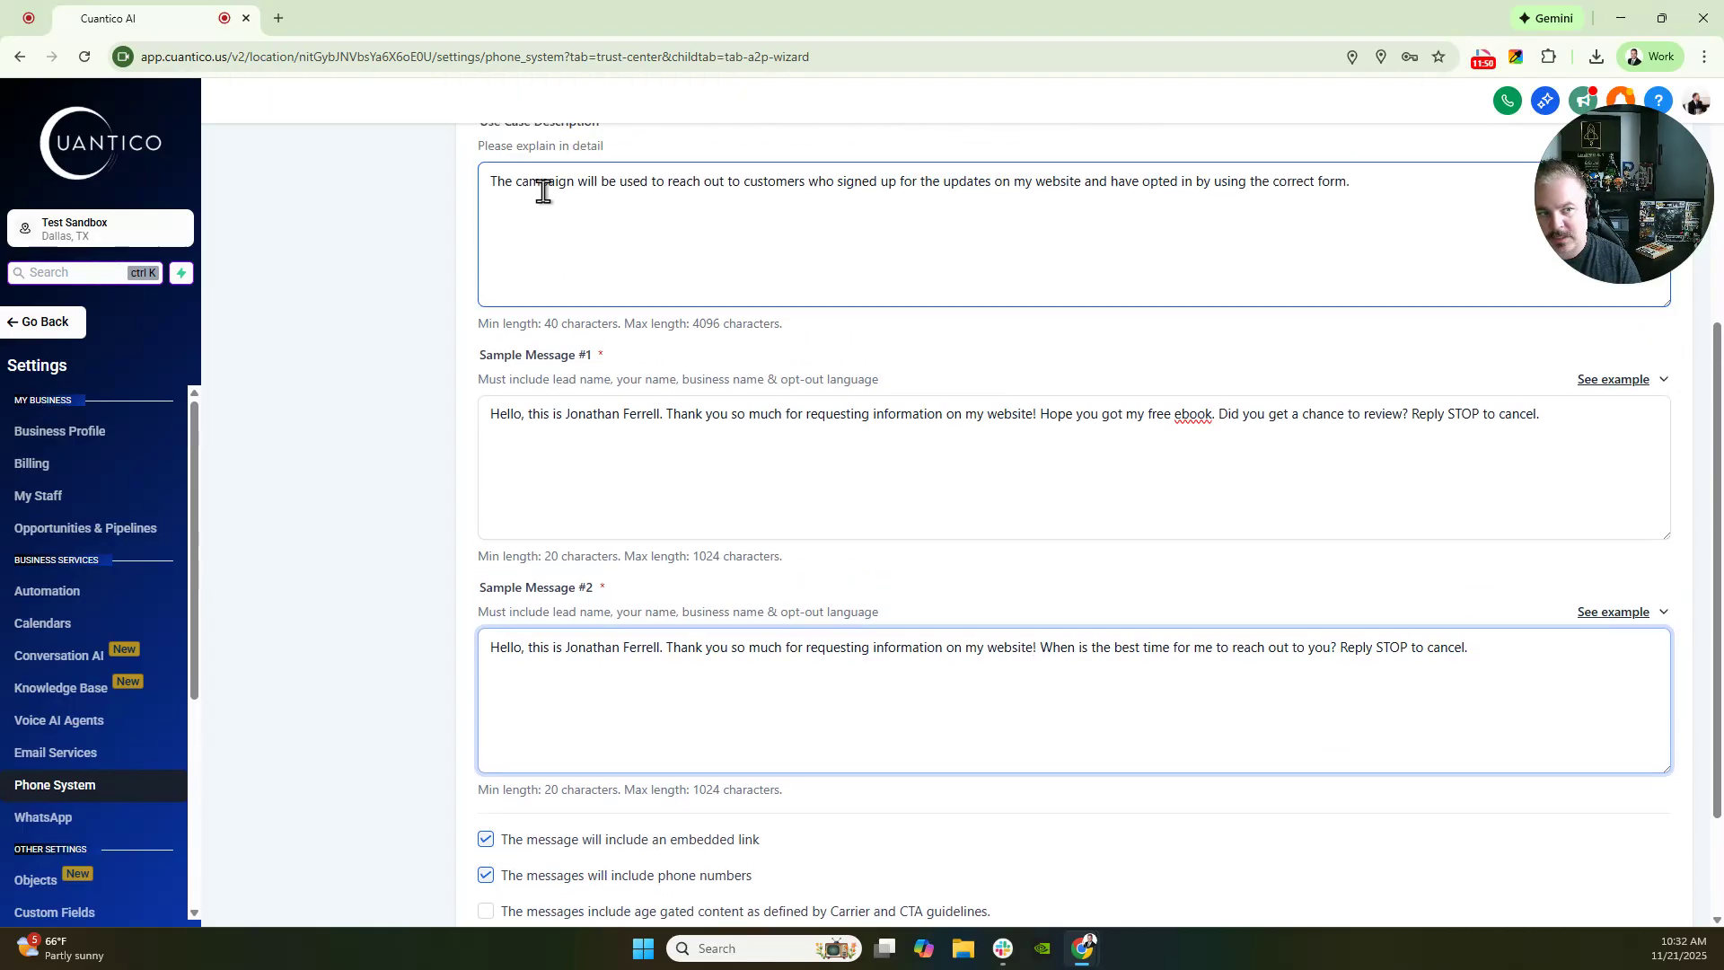
pyautogui.click(485, 225)
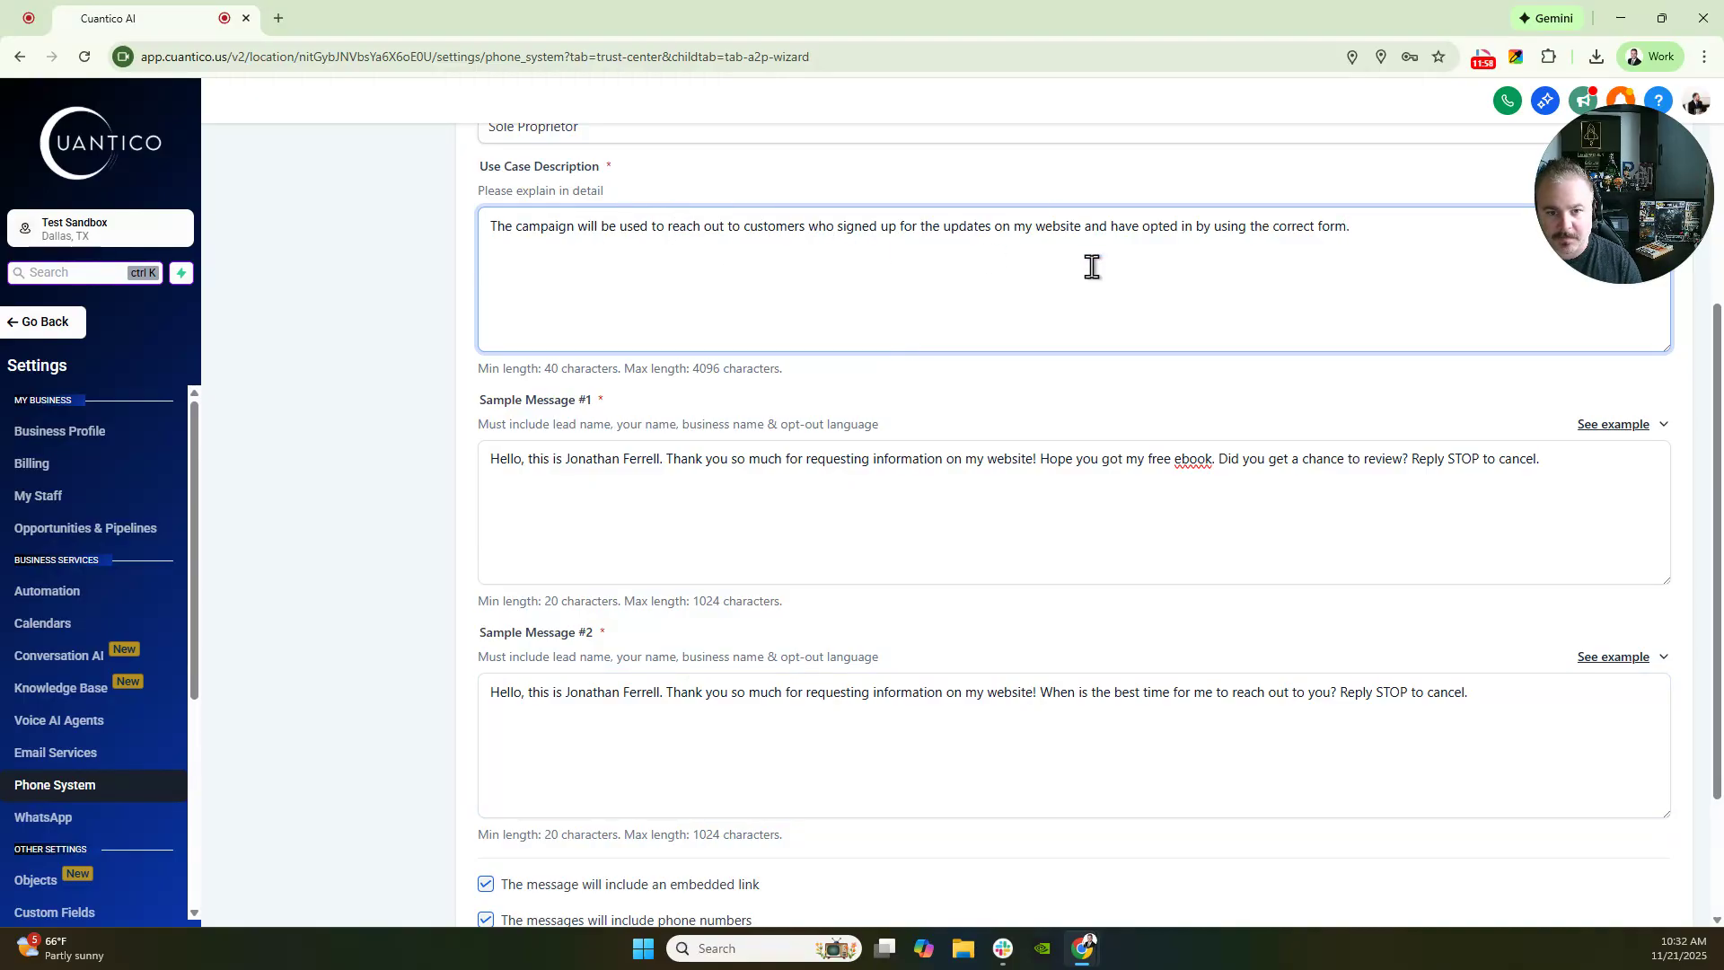
pyautogui.scroll(-1, 1173, 249)
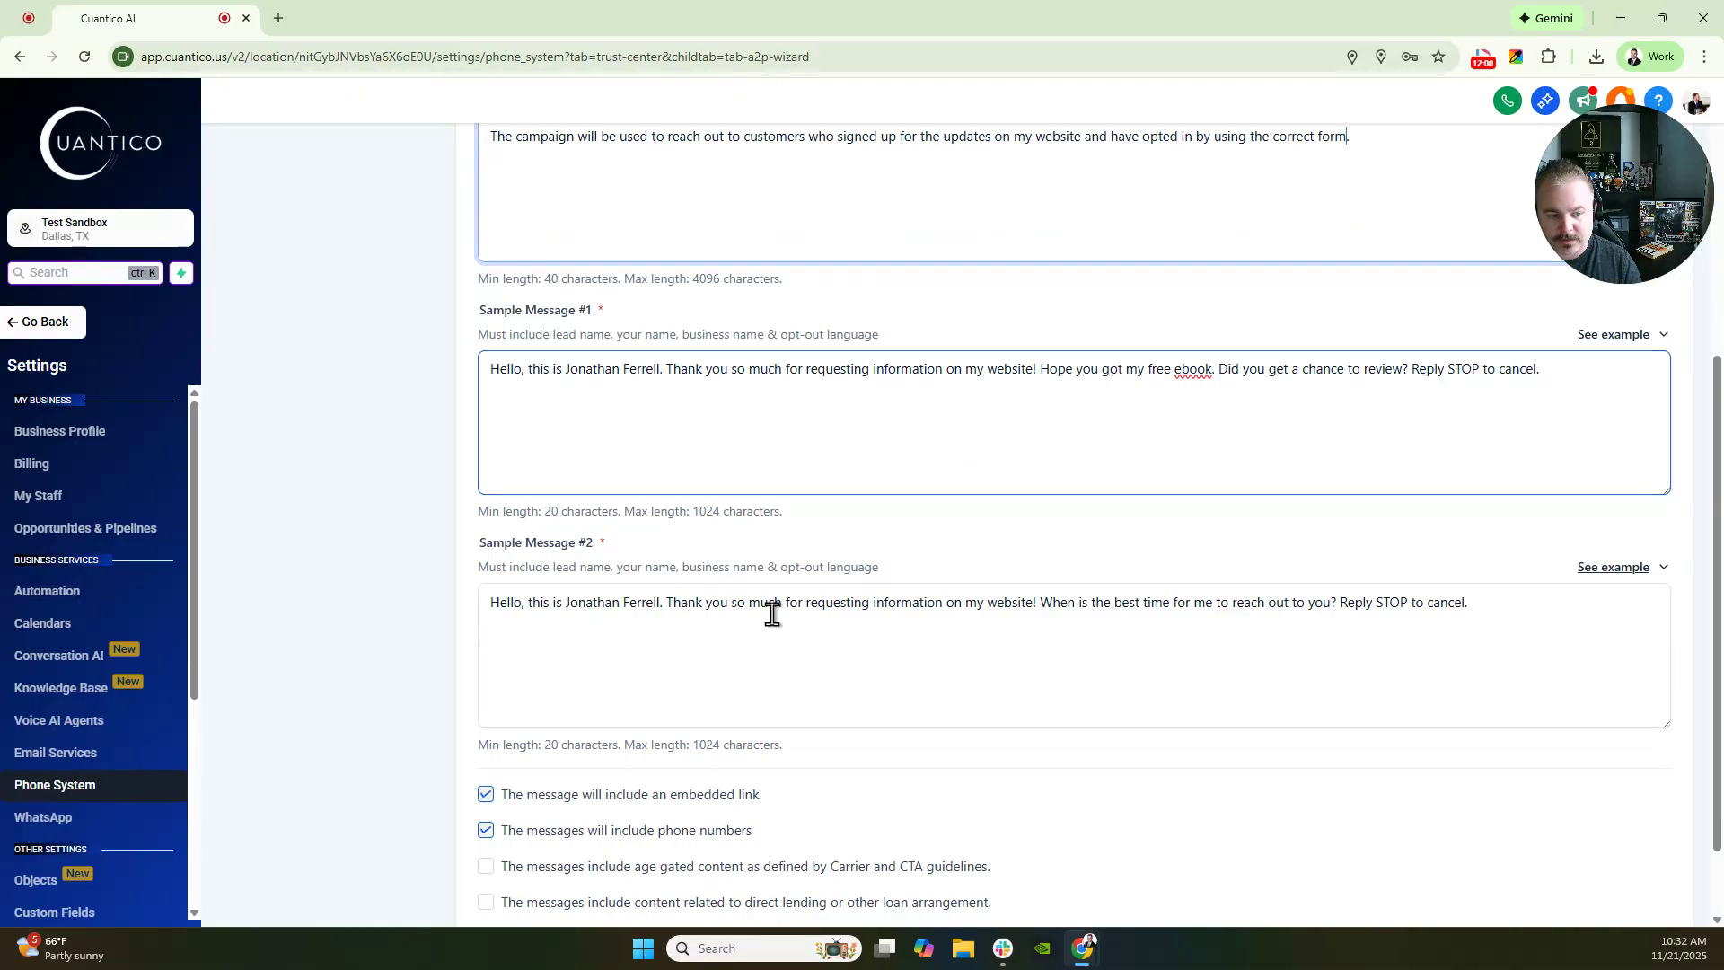
pyautogui.scroll(-1, 962, 500)
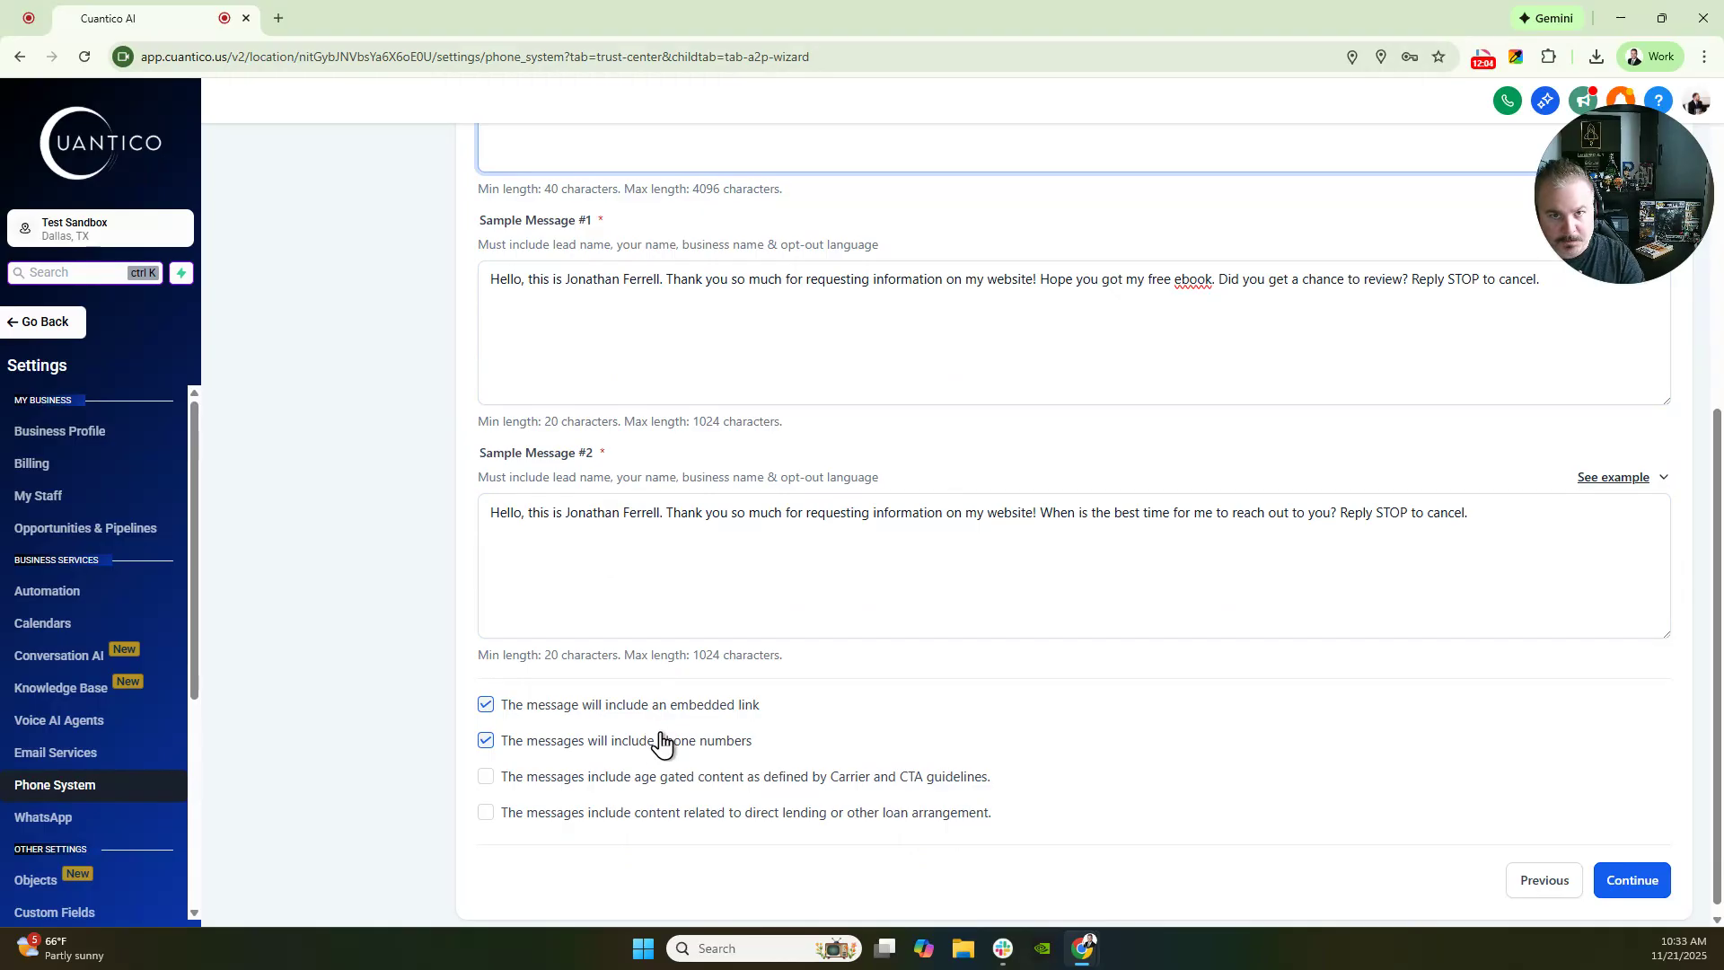
pyautogui.click(484, 813)
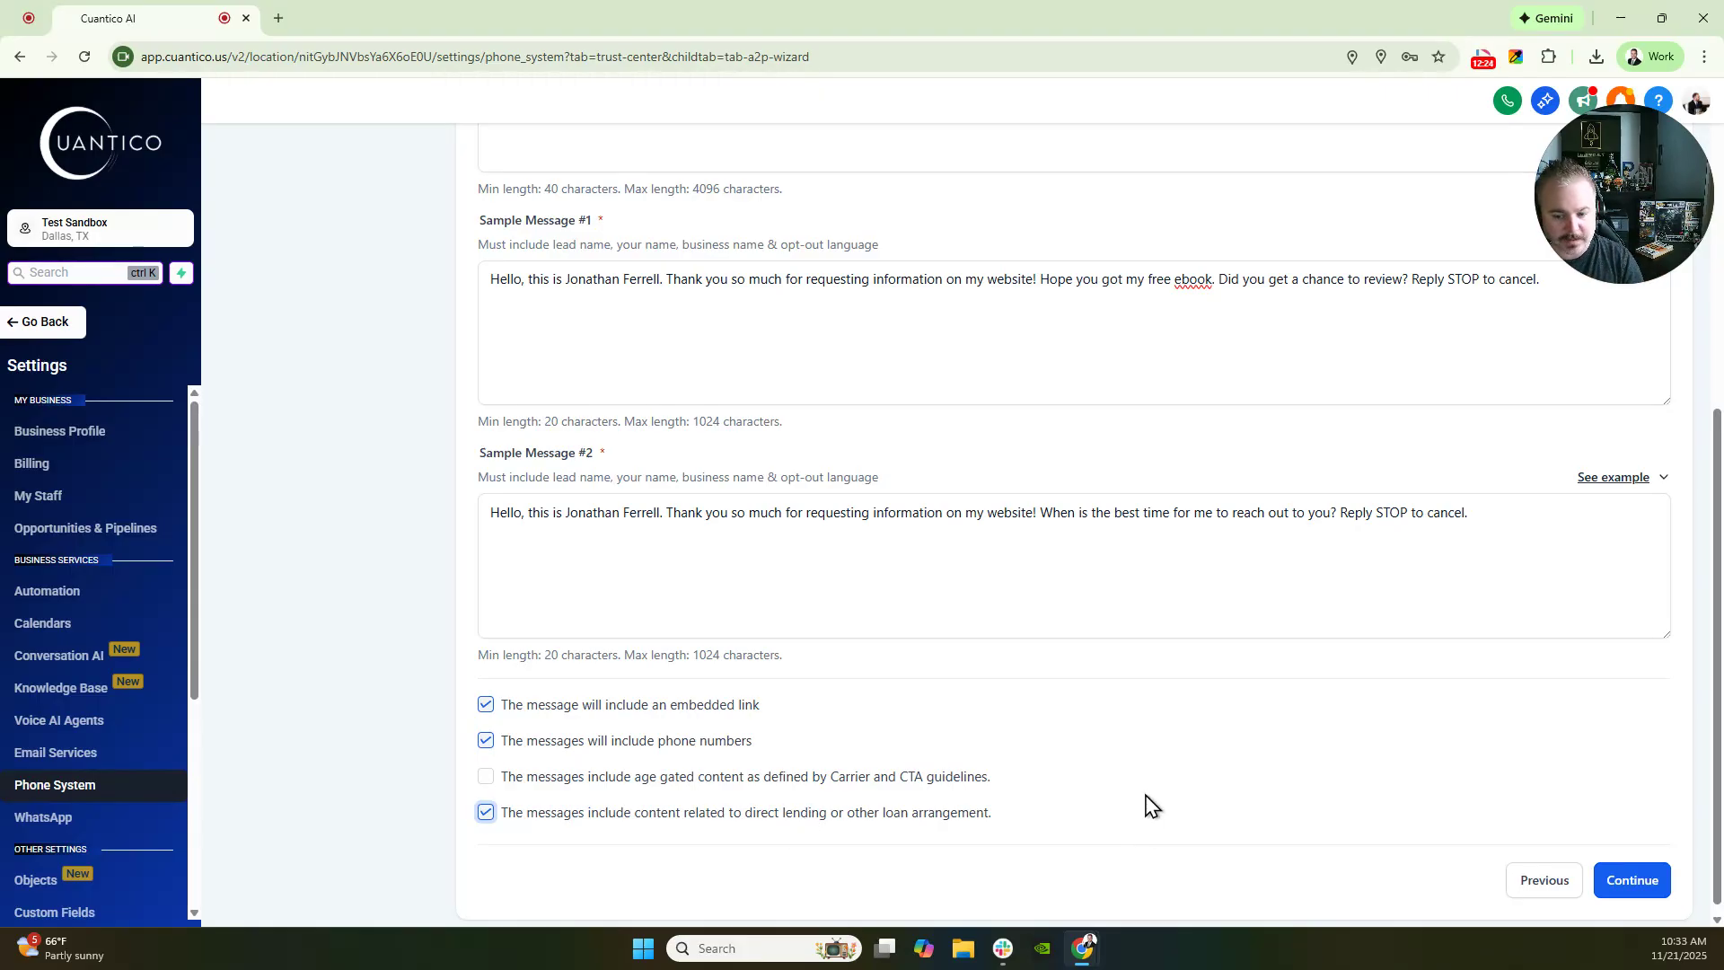
# - Advance the wizard to the User Consent step and place the cursor in the consent text field
pyautogui.click(1631, 880)
pyautogui.moveTo(484, 460); pyautogui.dragTo(800, 558)
pyautogui.click(800, 557)
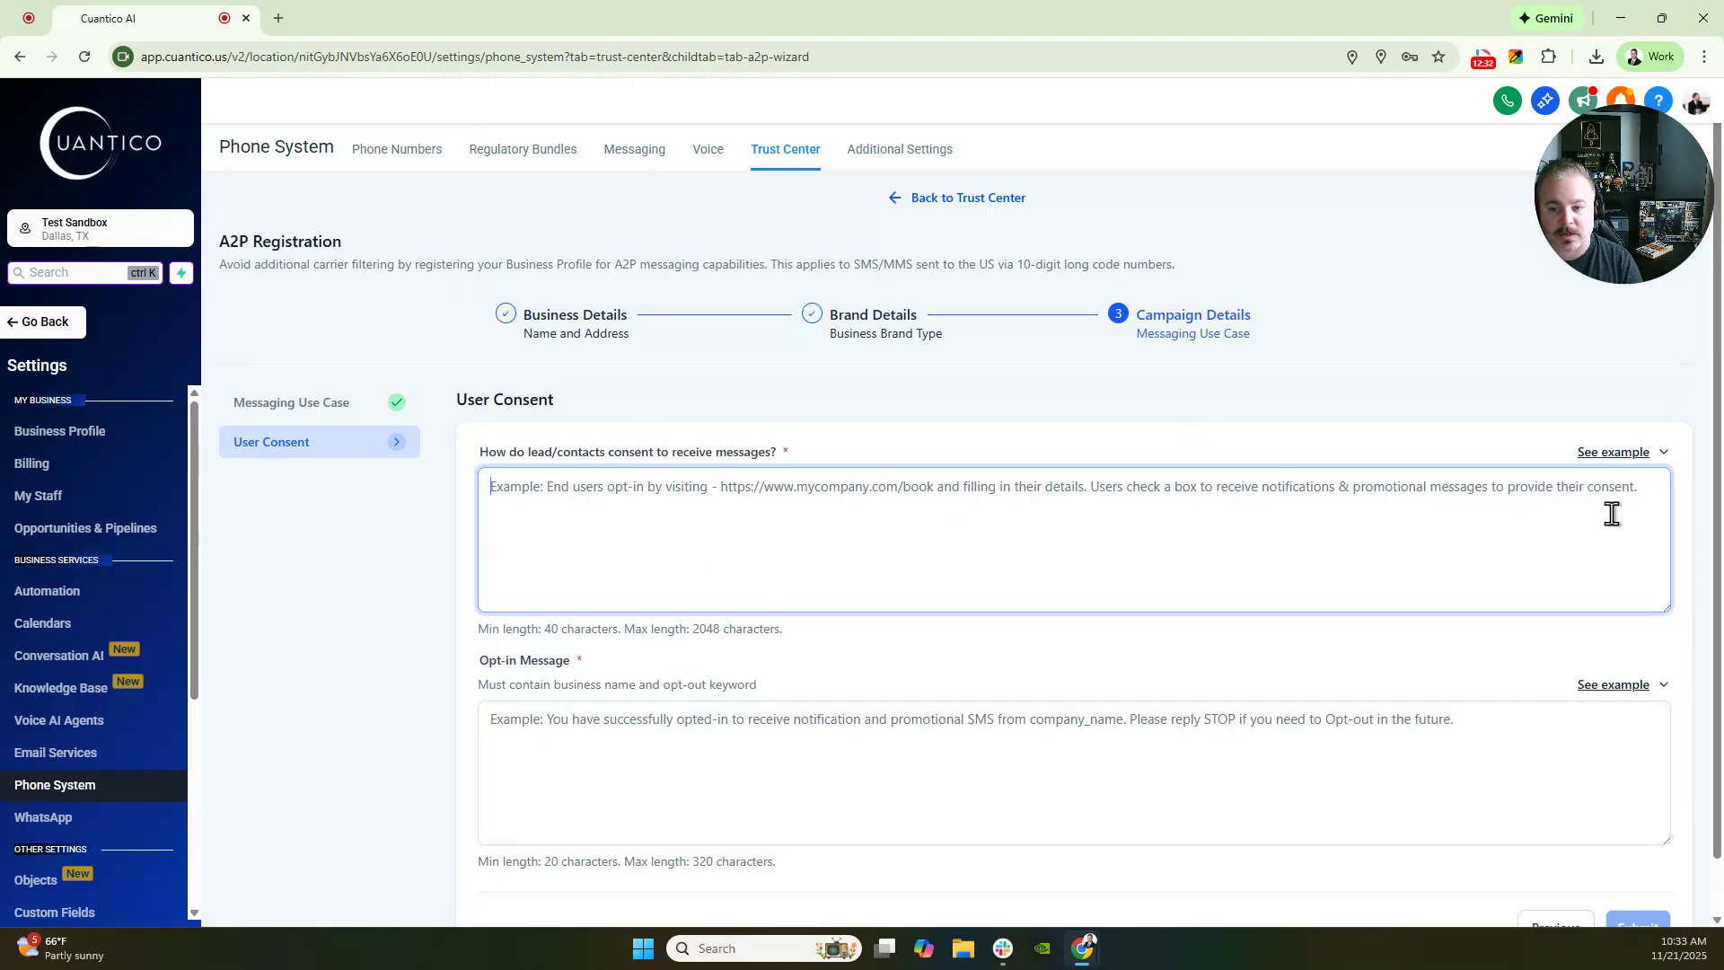
# - Paste the example consent wording into the consent answer, select its placeholder mycompany.com URL, and open a new tab
pyautogui.click(1643, 453)
pyautogui.click(1642, 334)
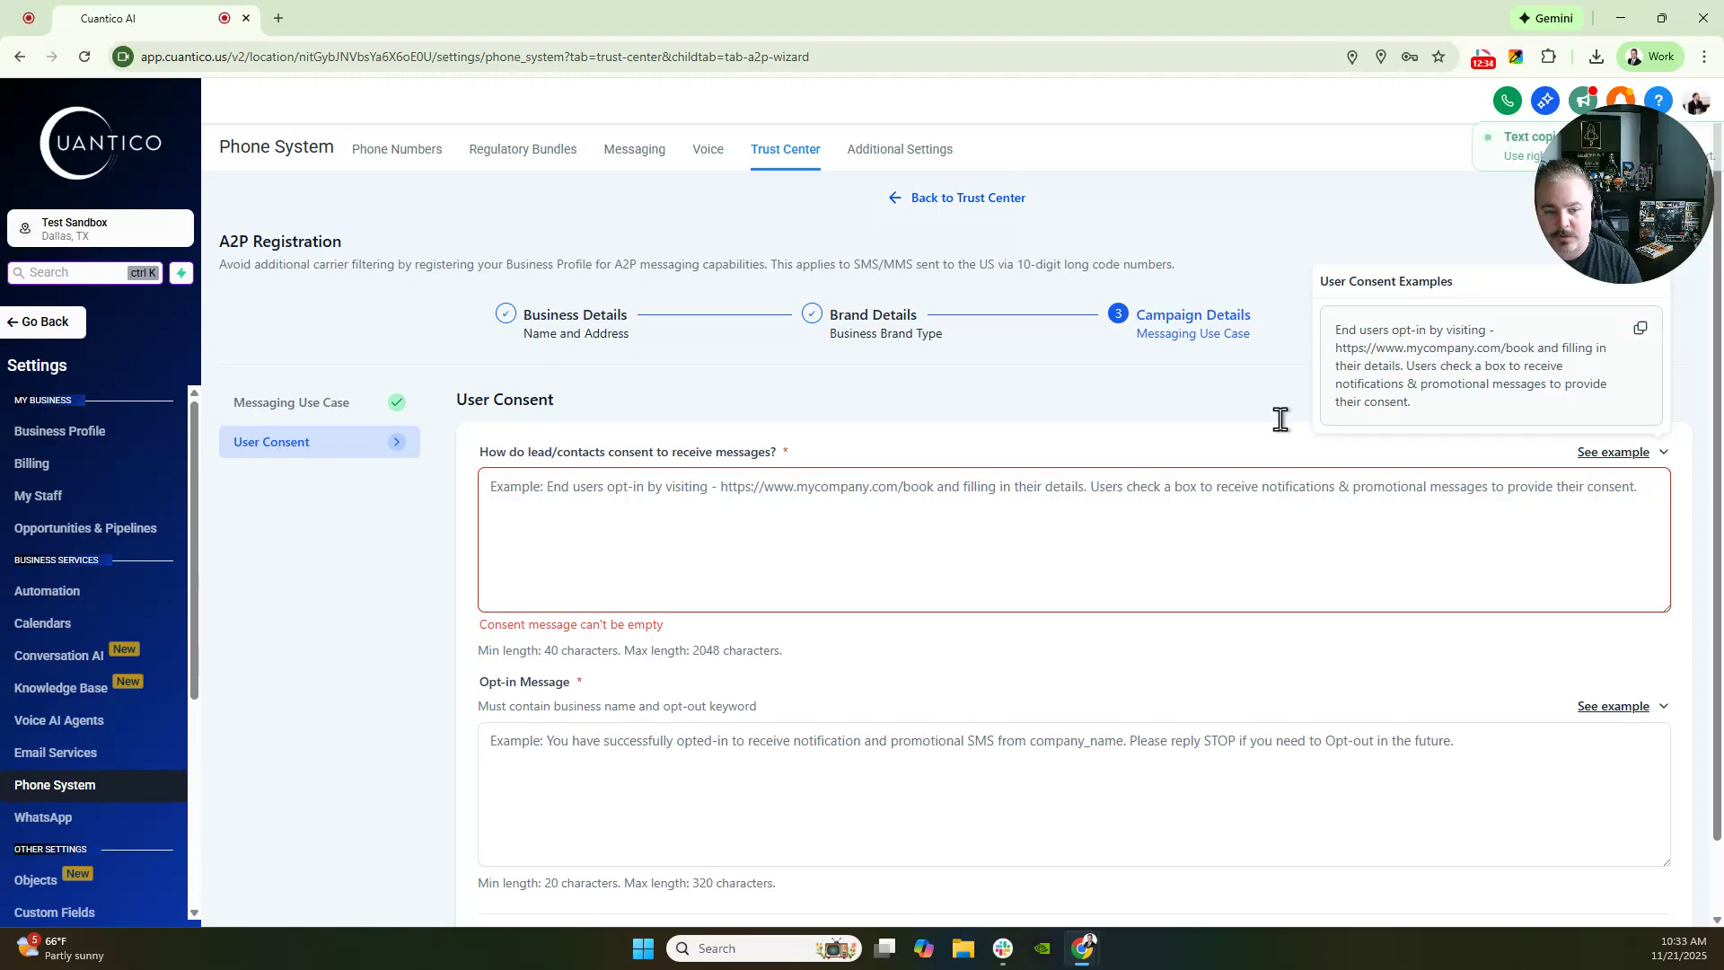
pyautogui.click(862, 489)
pyautogui.hotkey('ctrl', 'v')
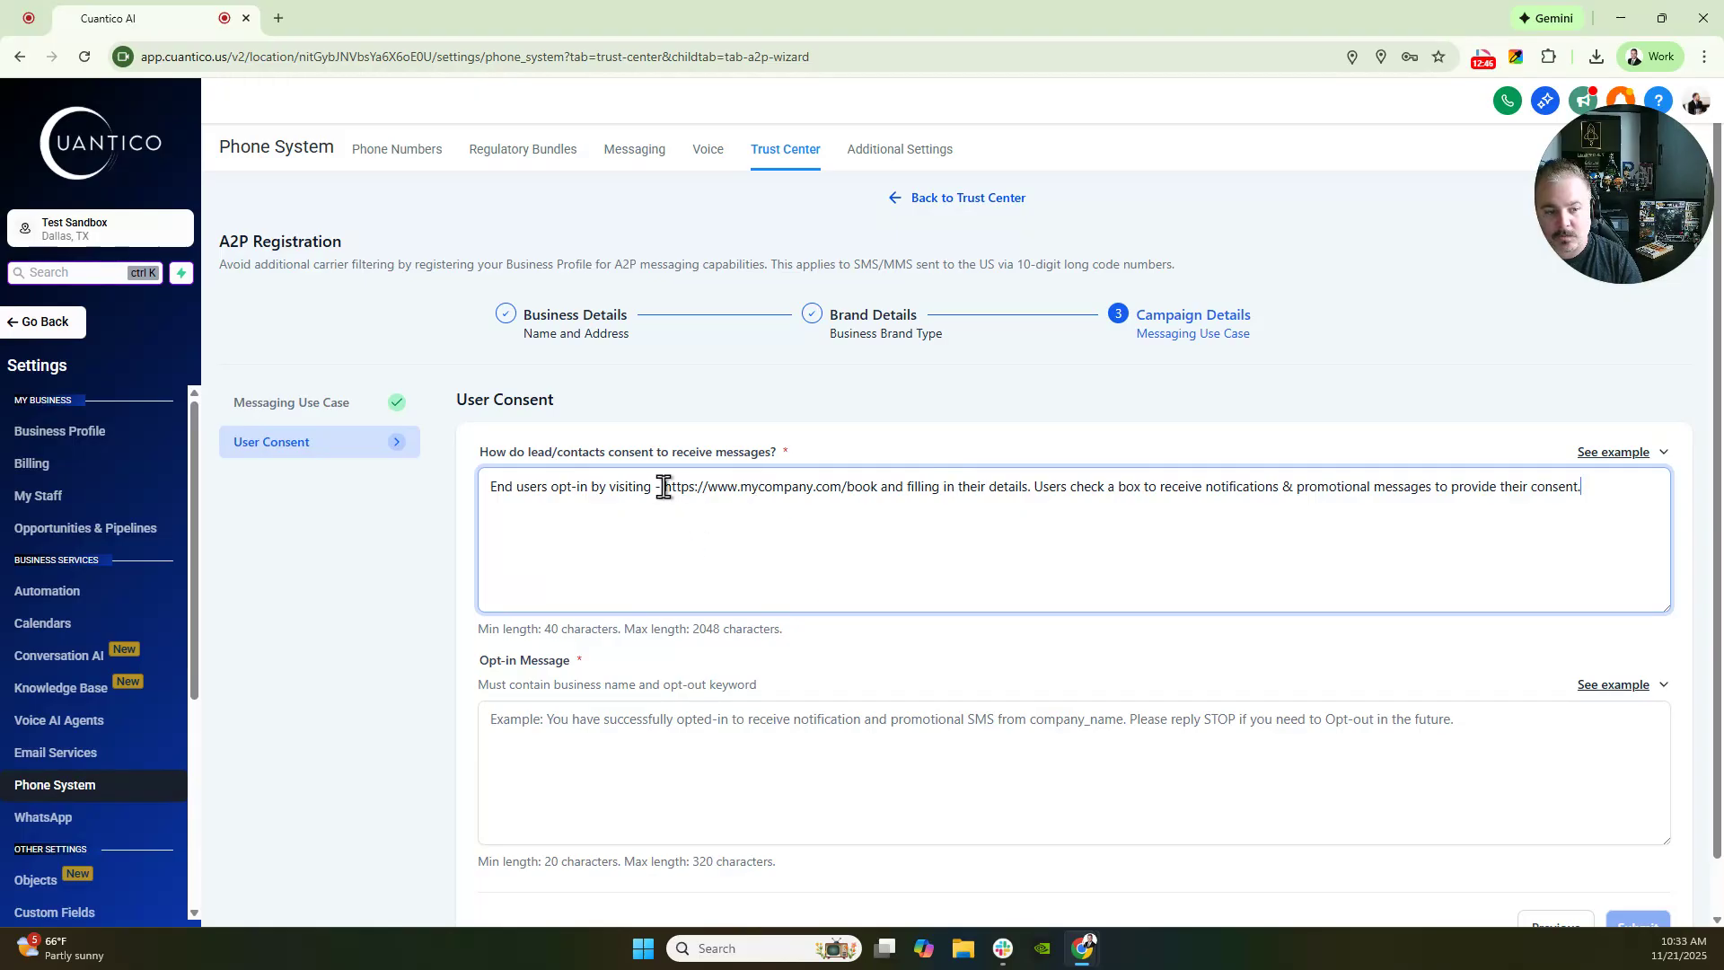
pyautogui.moveTo(663, 487); pyautogui.dragTo(862, 487)
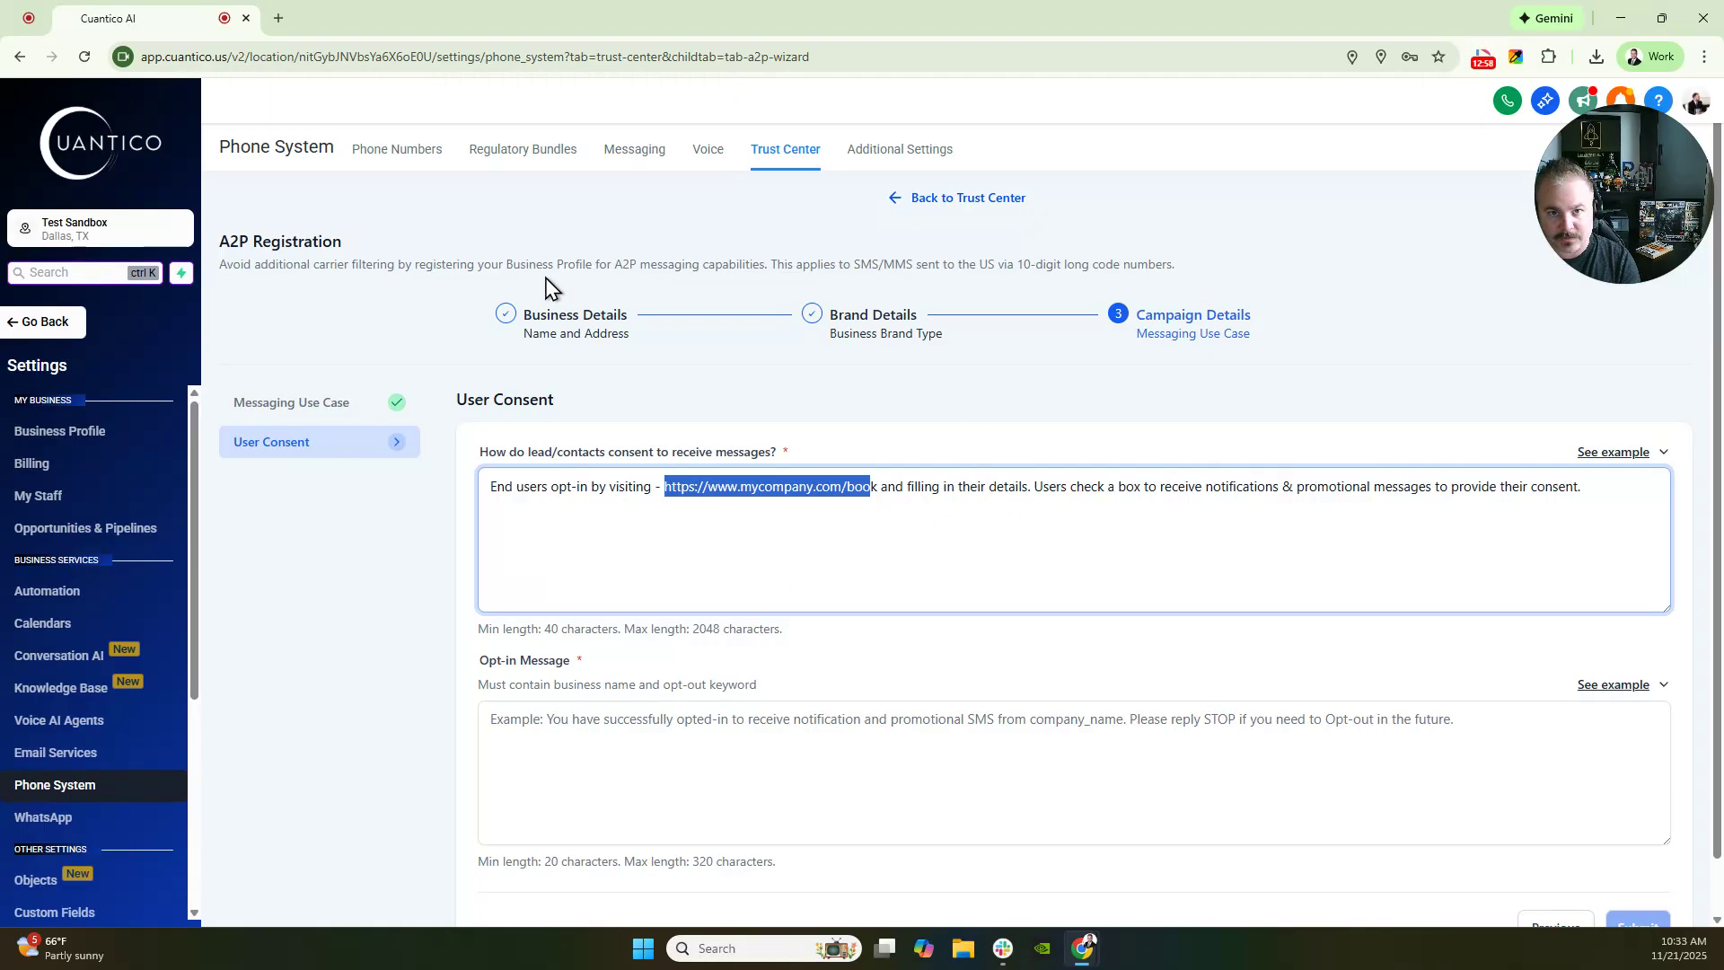
pyautogui.click(267, 24)
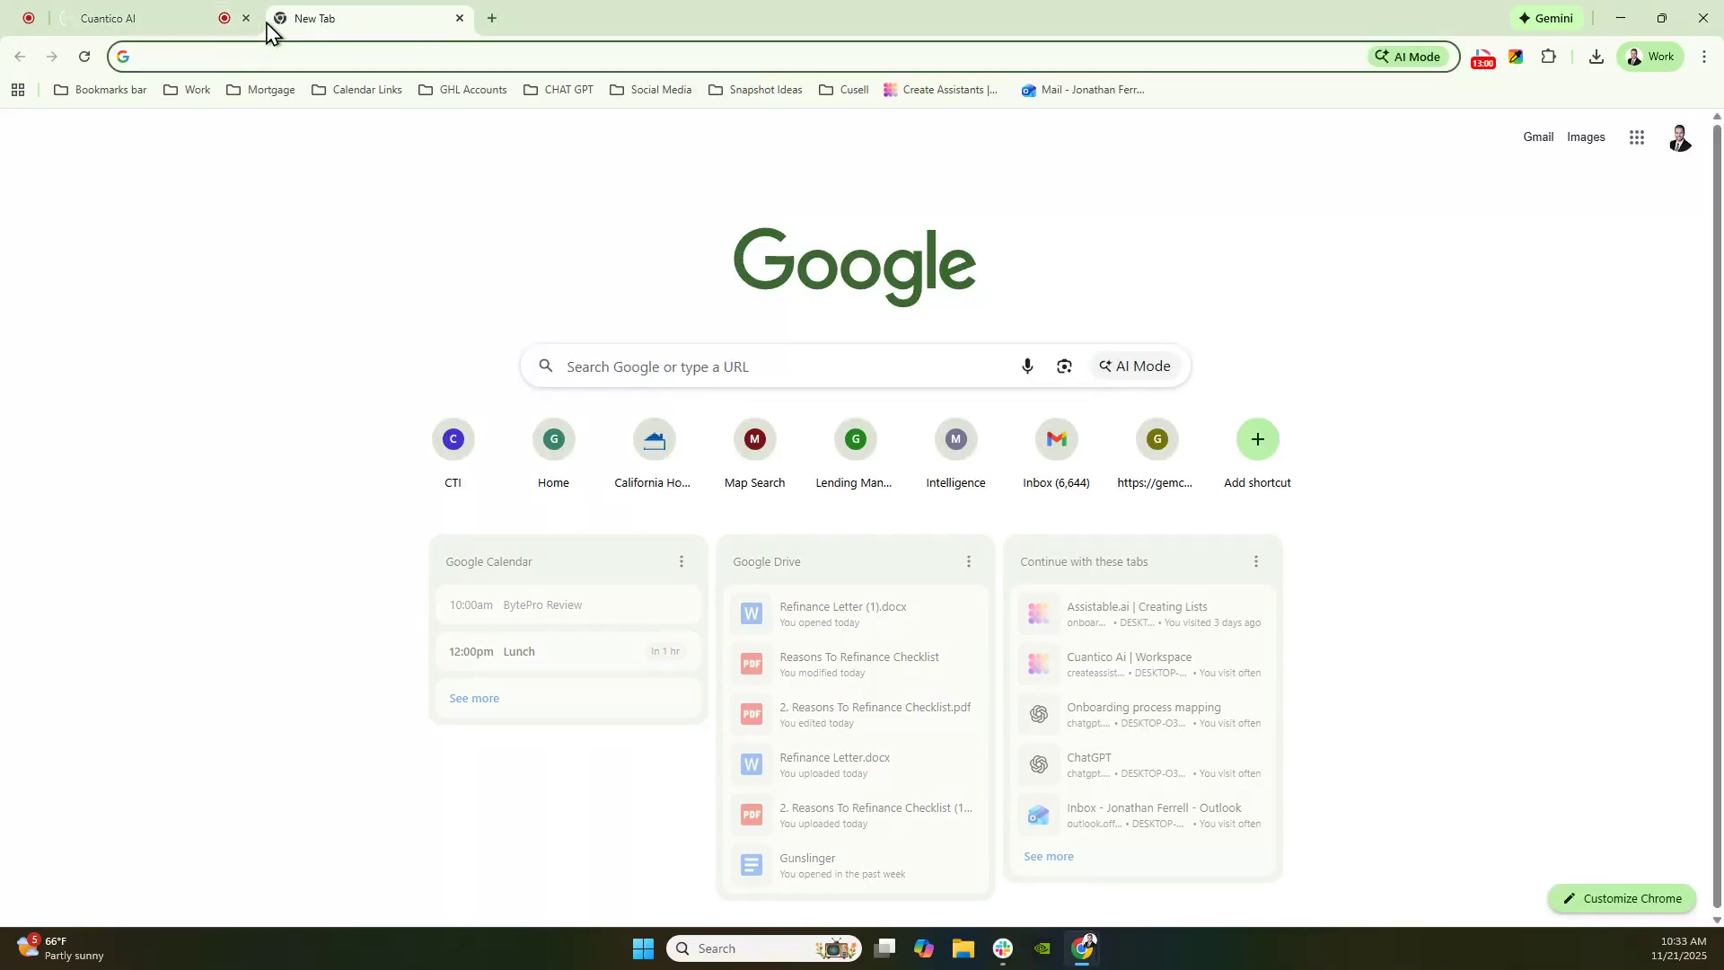
# - Open automatedlo-launchpad from the Lovable dashboard and scroll its preview to the signup consent checkbox
pyautogui.write('lova')
pyautogui.press('Return')
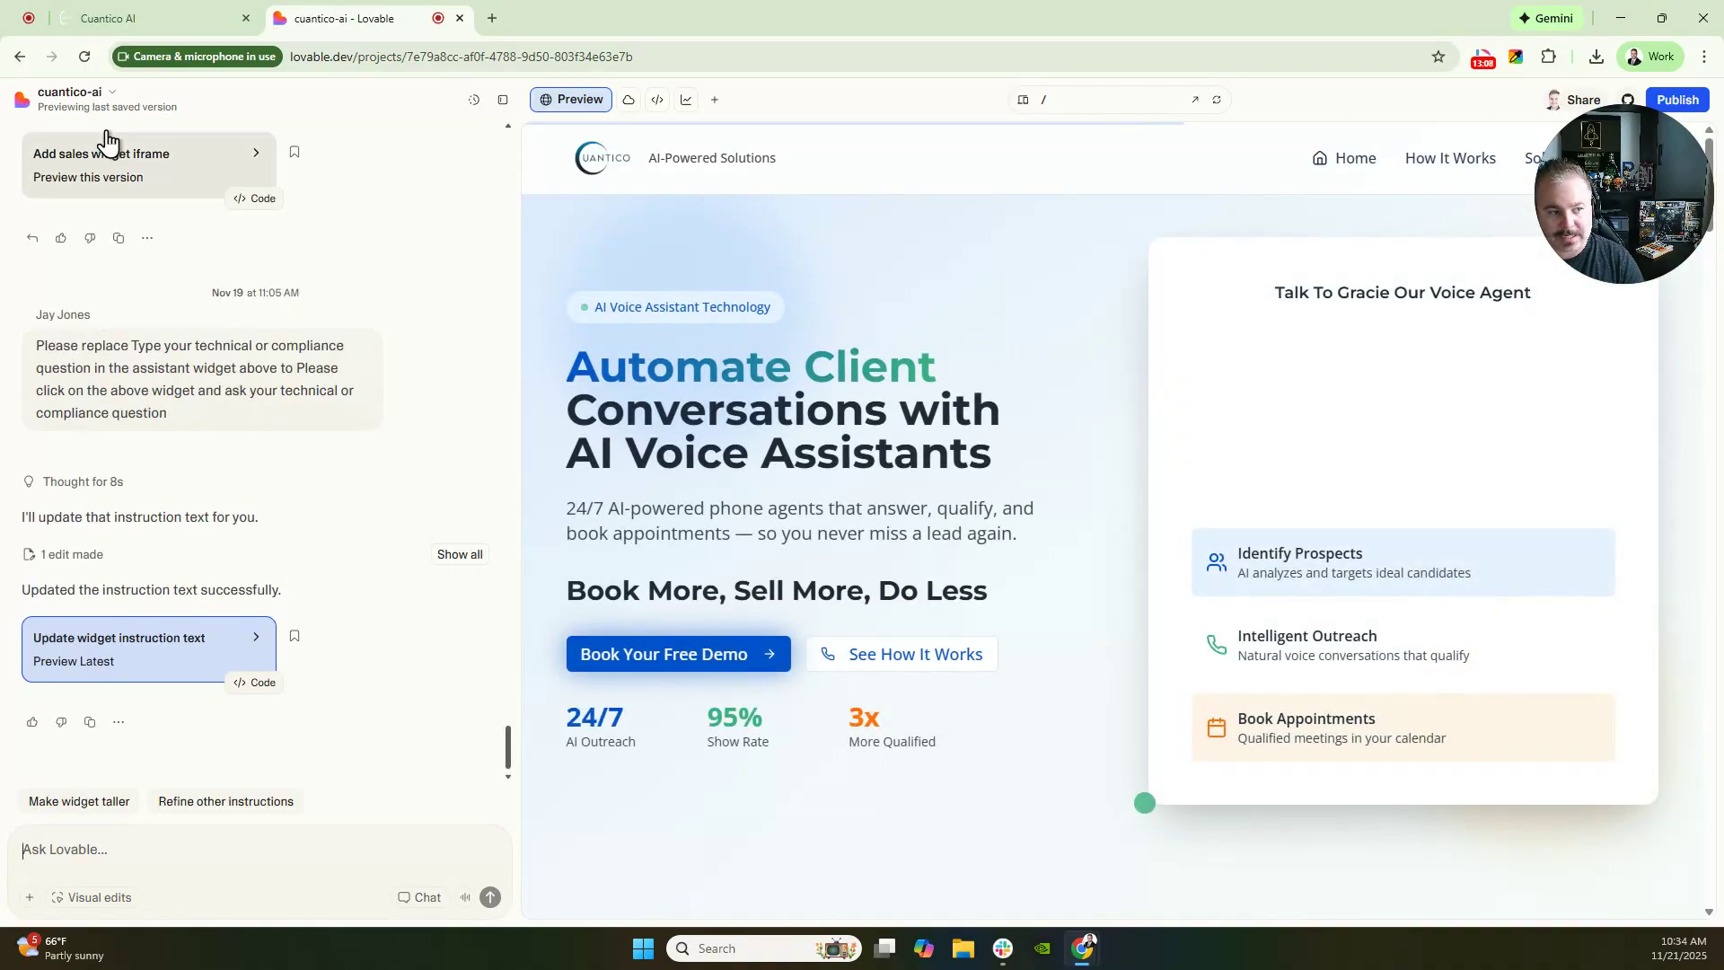
pyautogui.click(90, 100)
pyautogui.click(104, 138)
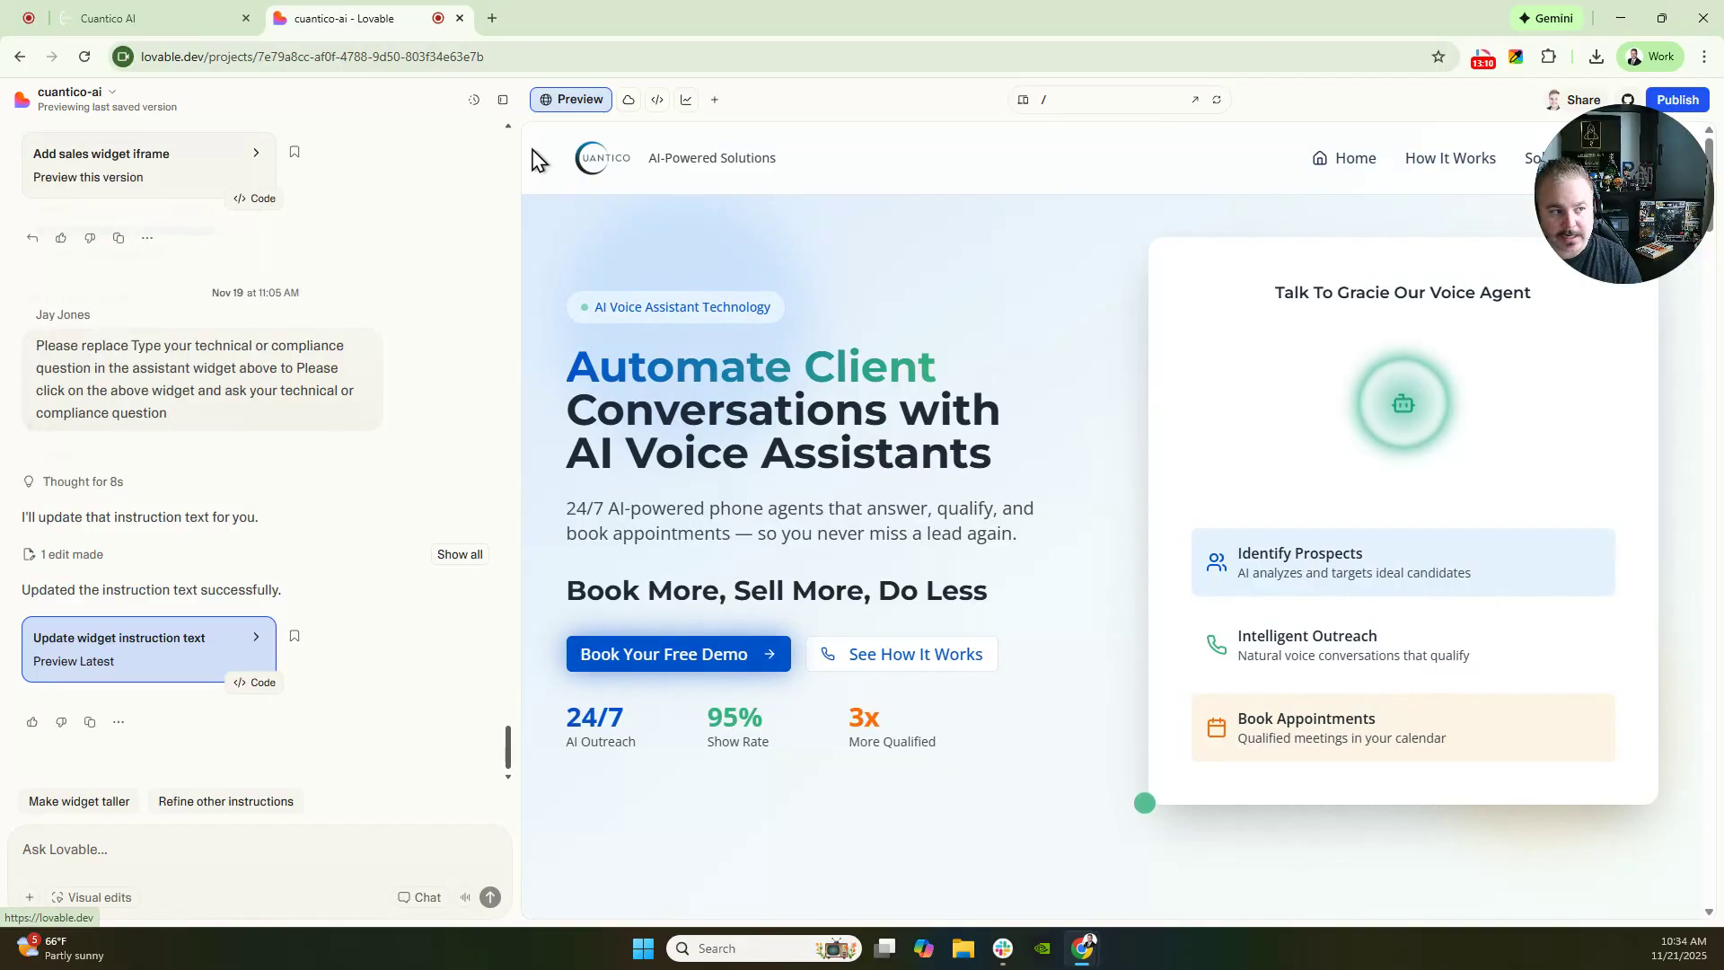
pyautogui.scroll(-5, 1092, 361)
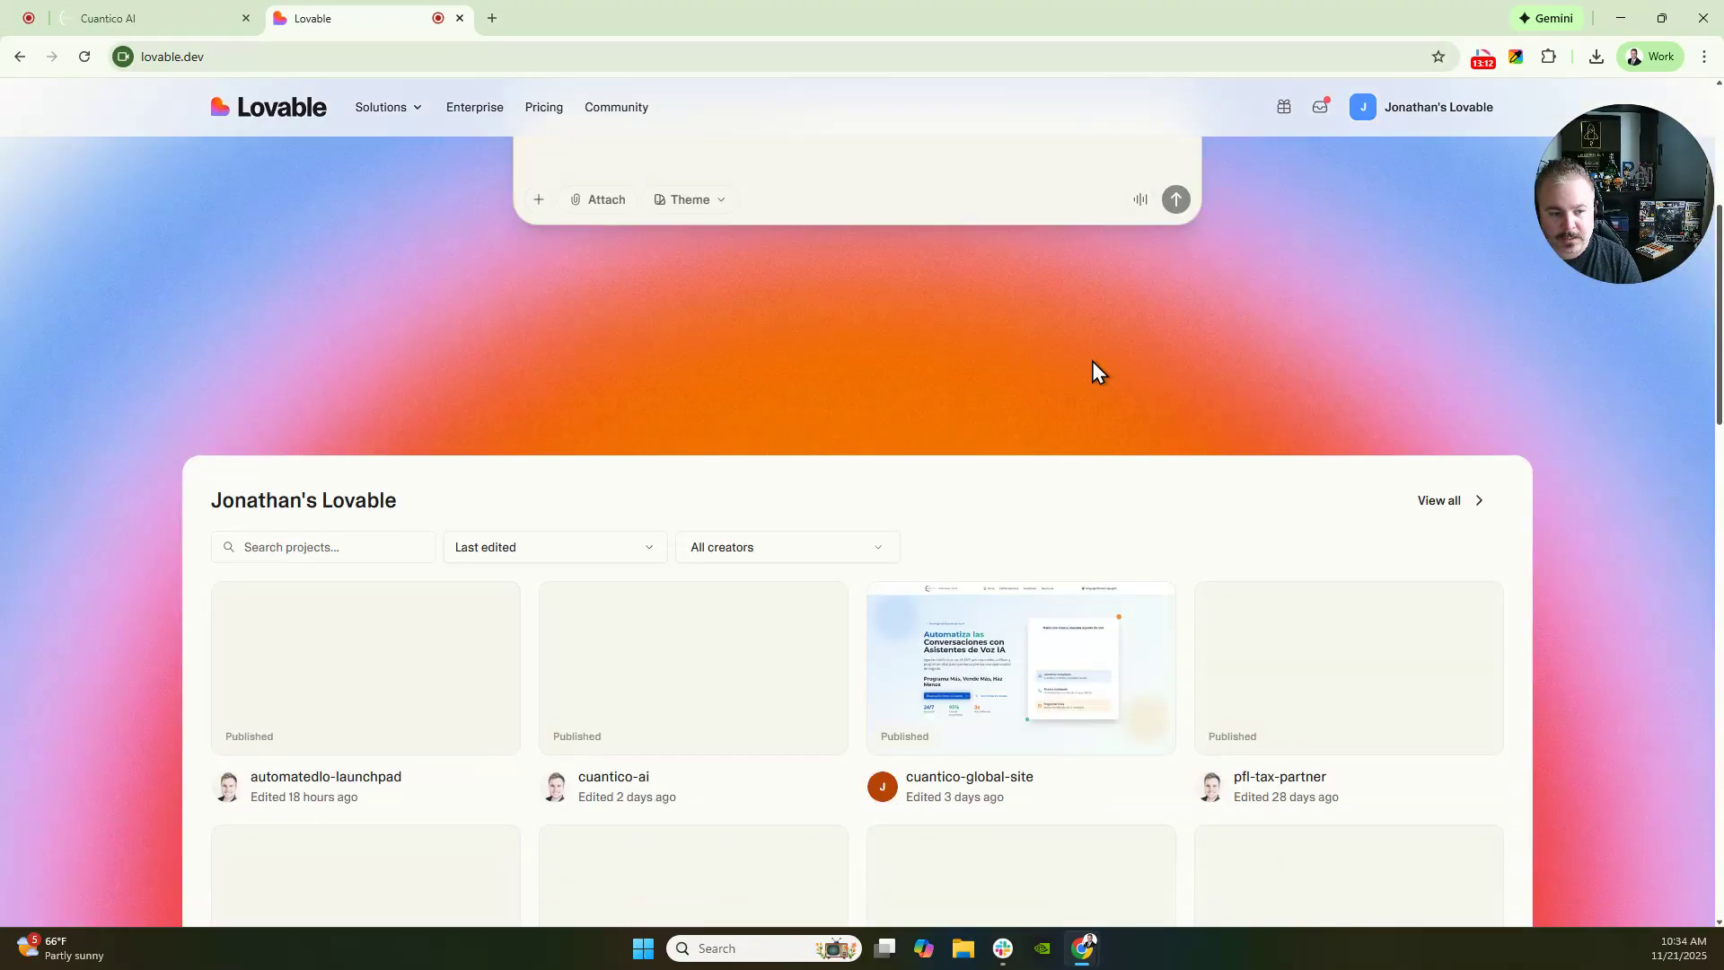
pyautogui.click(385, 673)
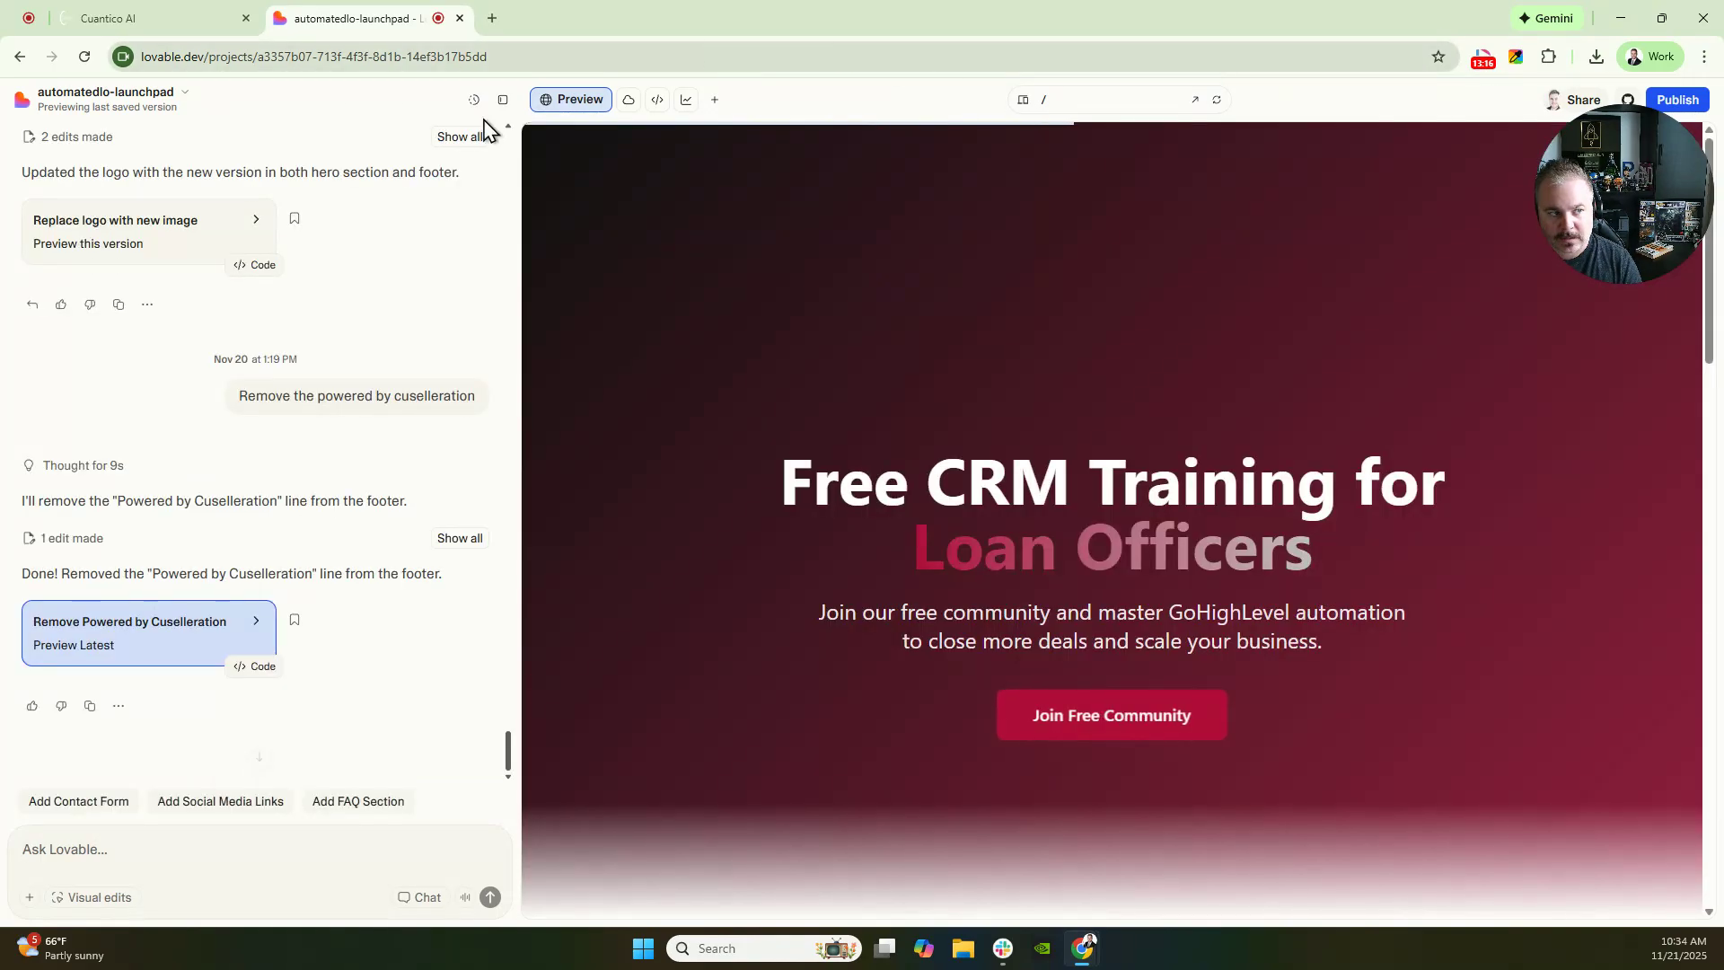
pyautogui.scroll(-10, 1065, 631)
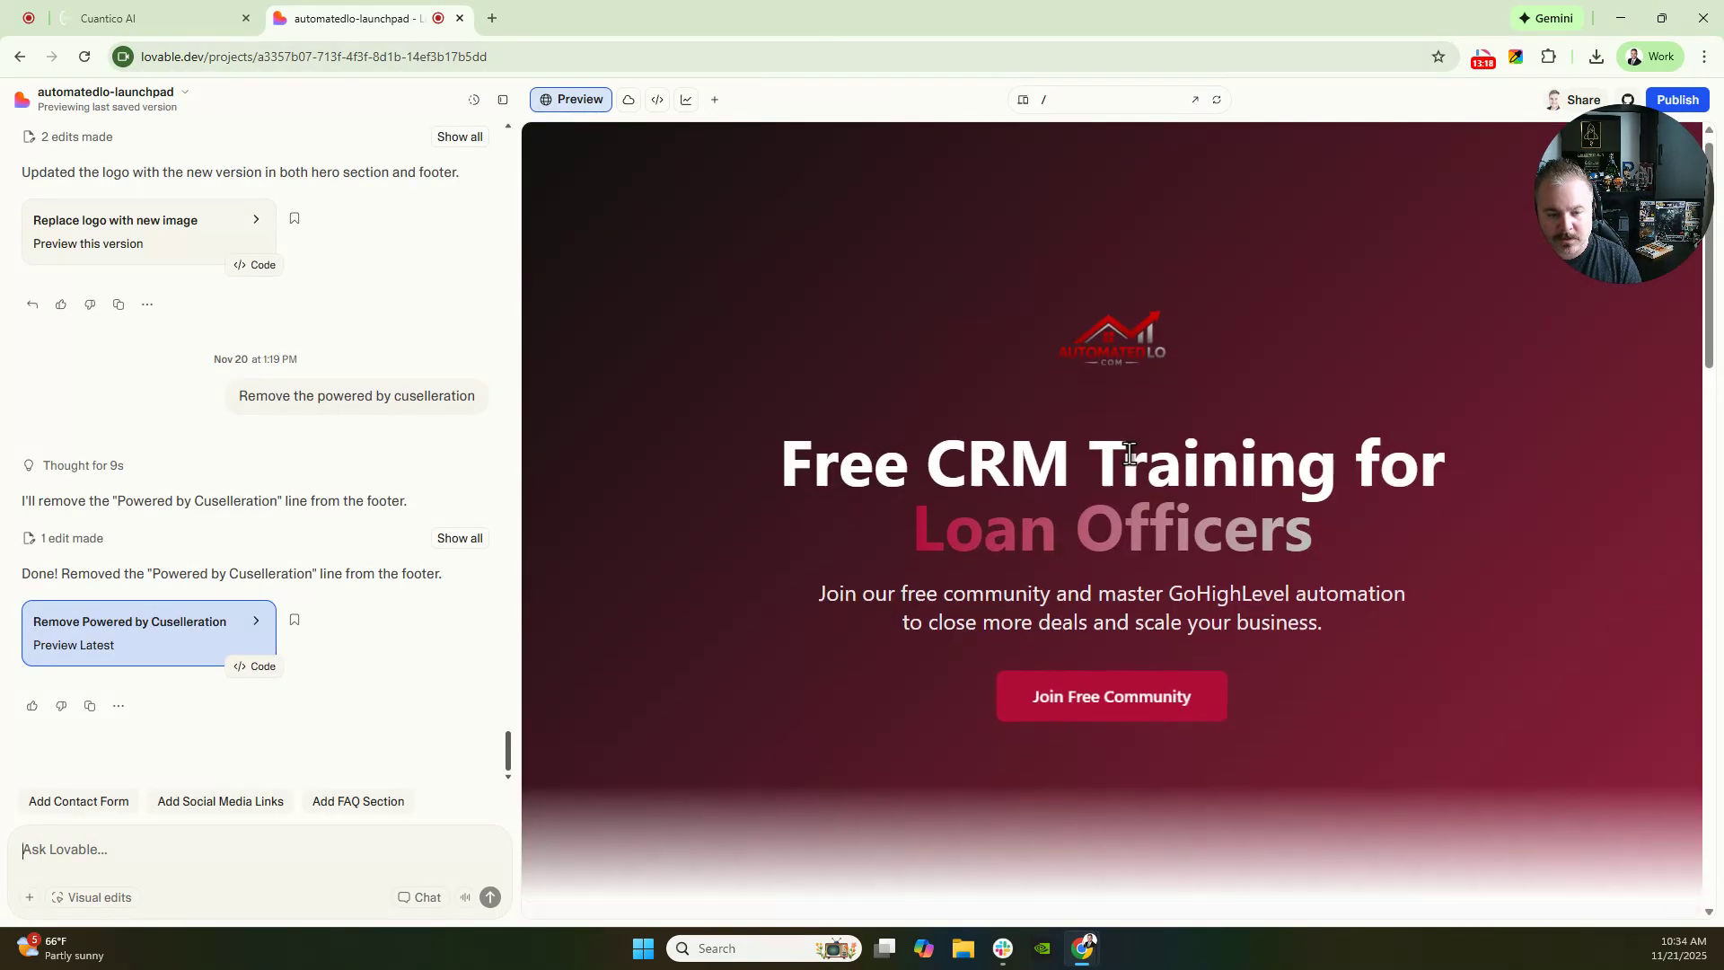
pyautogui.scroll(-5, 1066, 630)
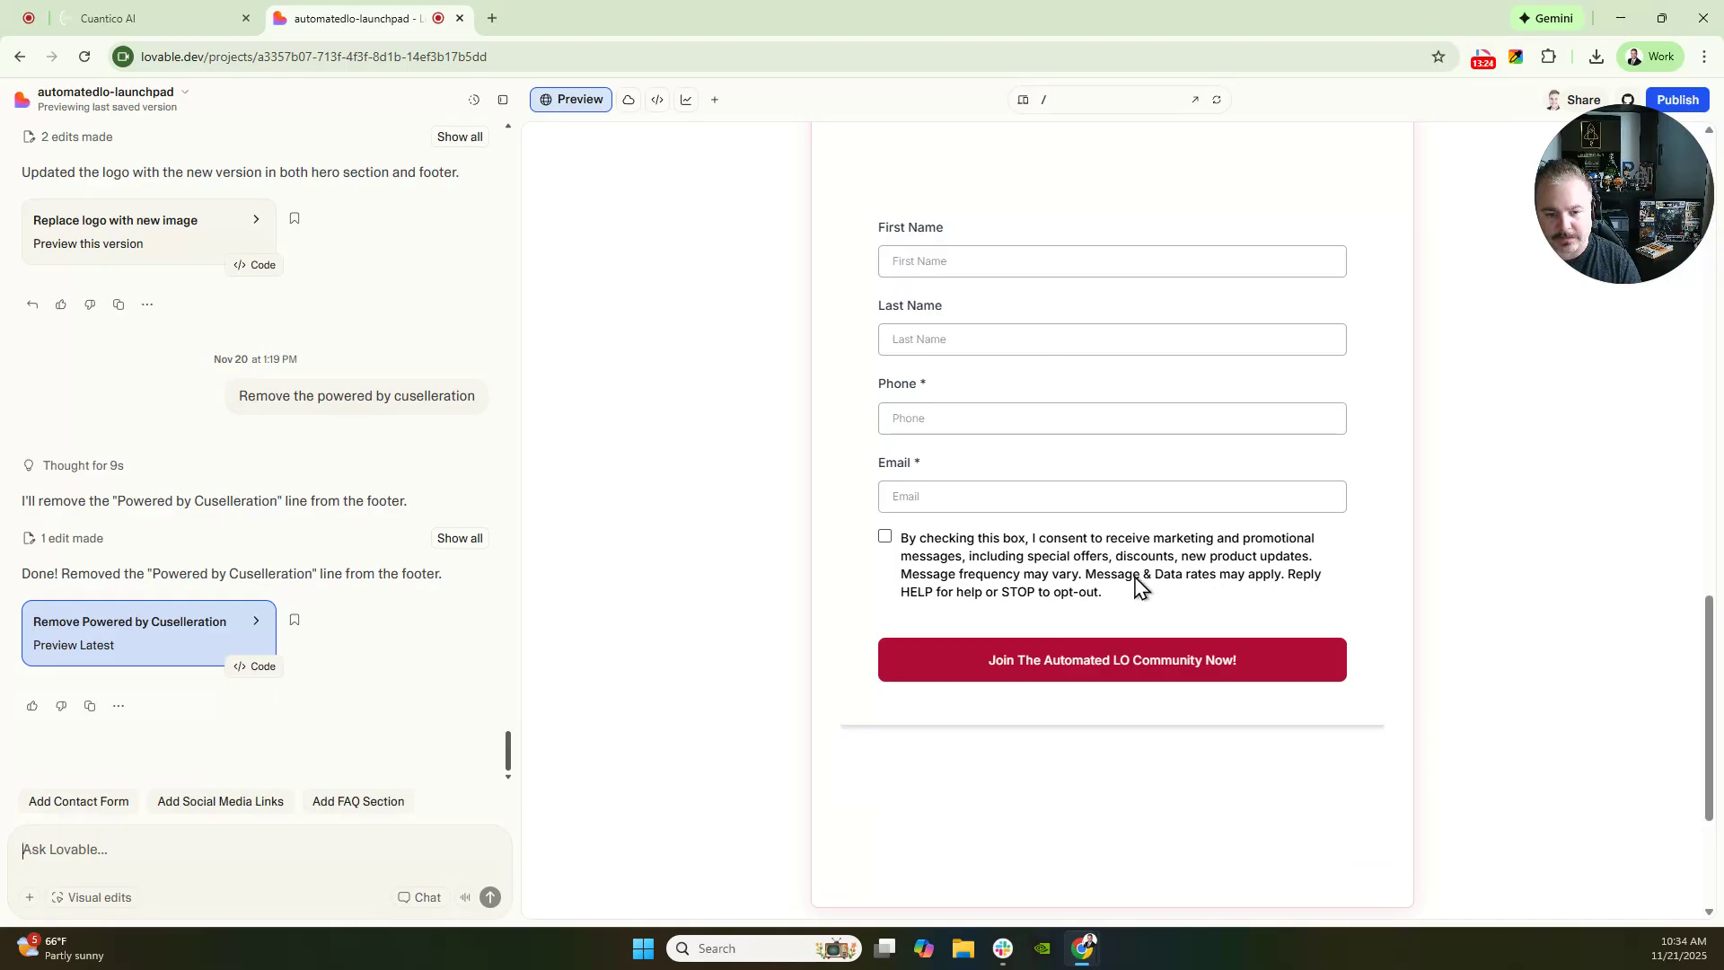
pyautogui.scroll(5, 965, 372)
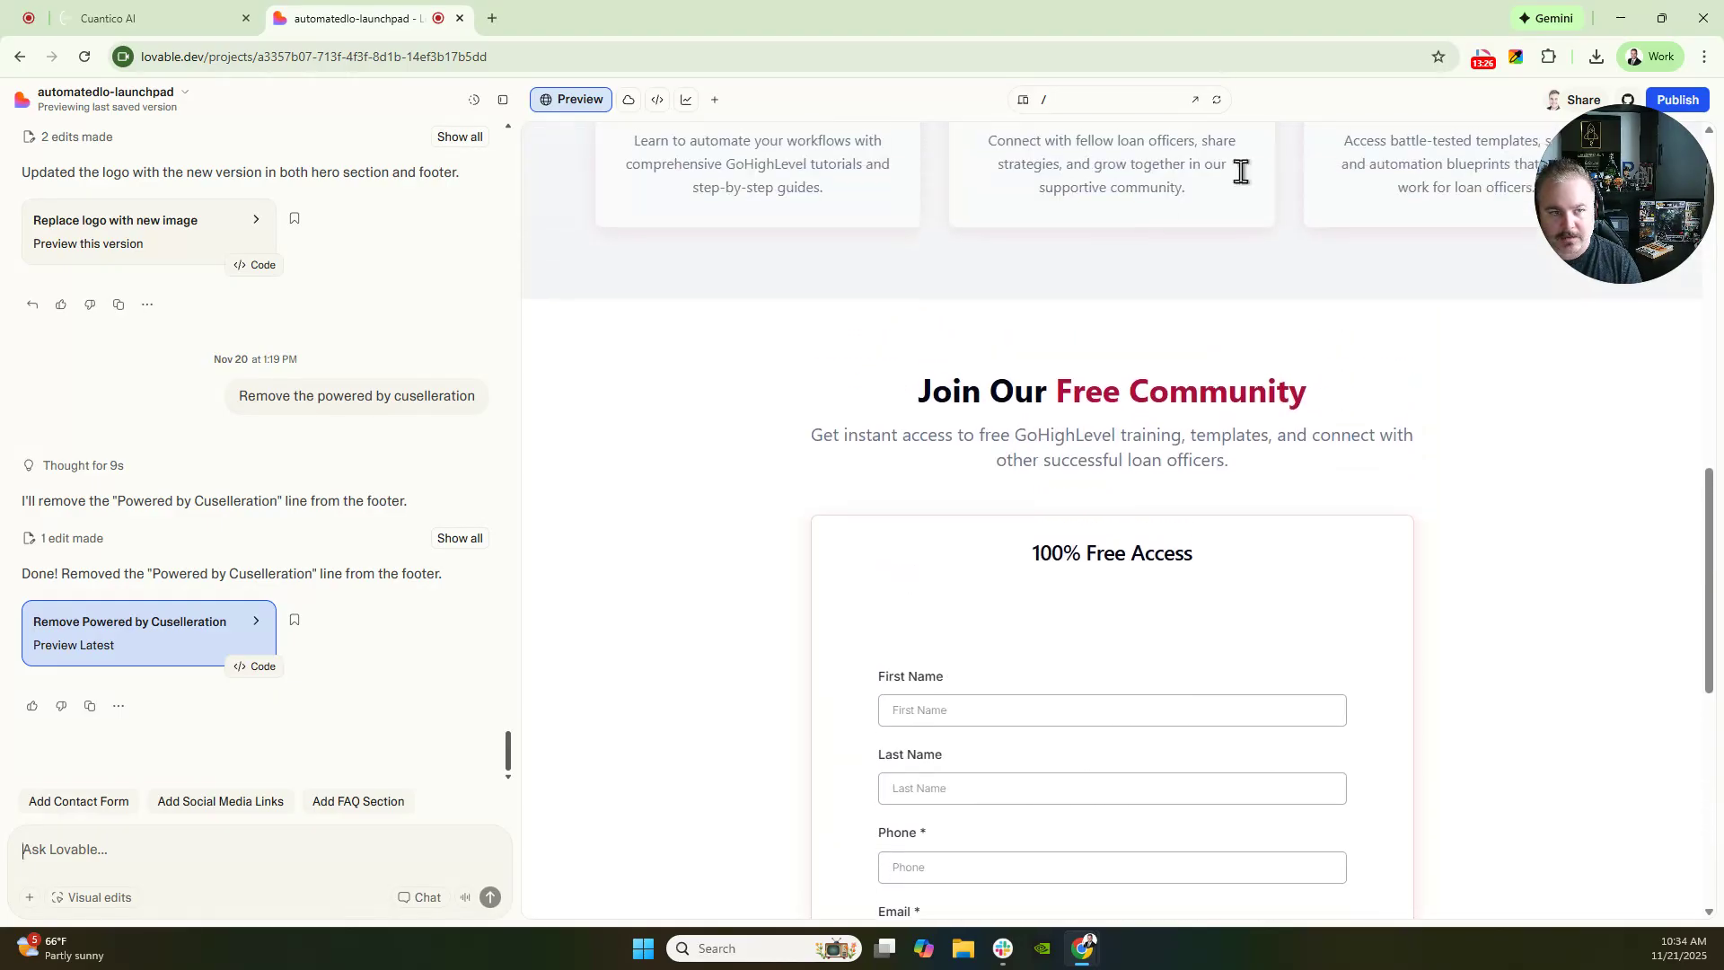
# - Load automatedlo.com in a new tab and scroll down to its Free Community sign-up form
pyautogui.click(491, 18)
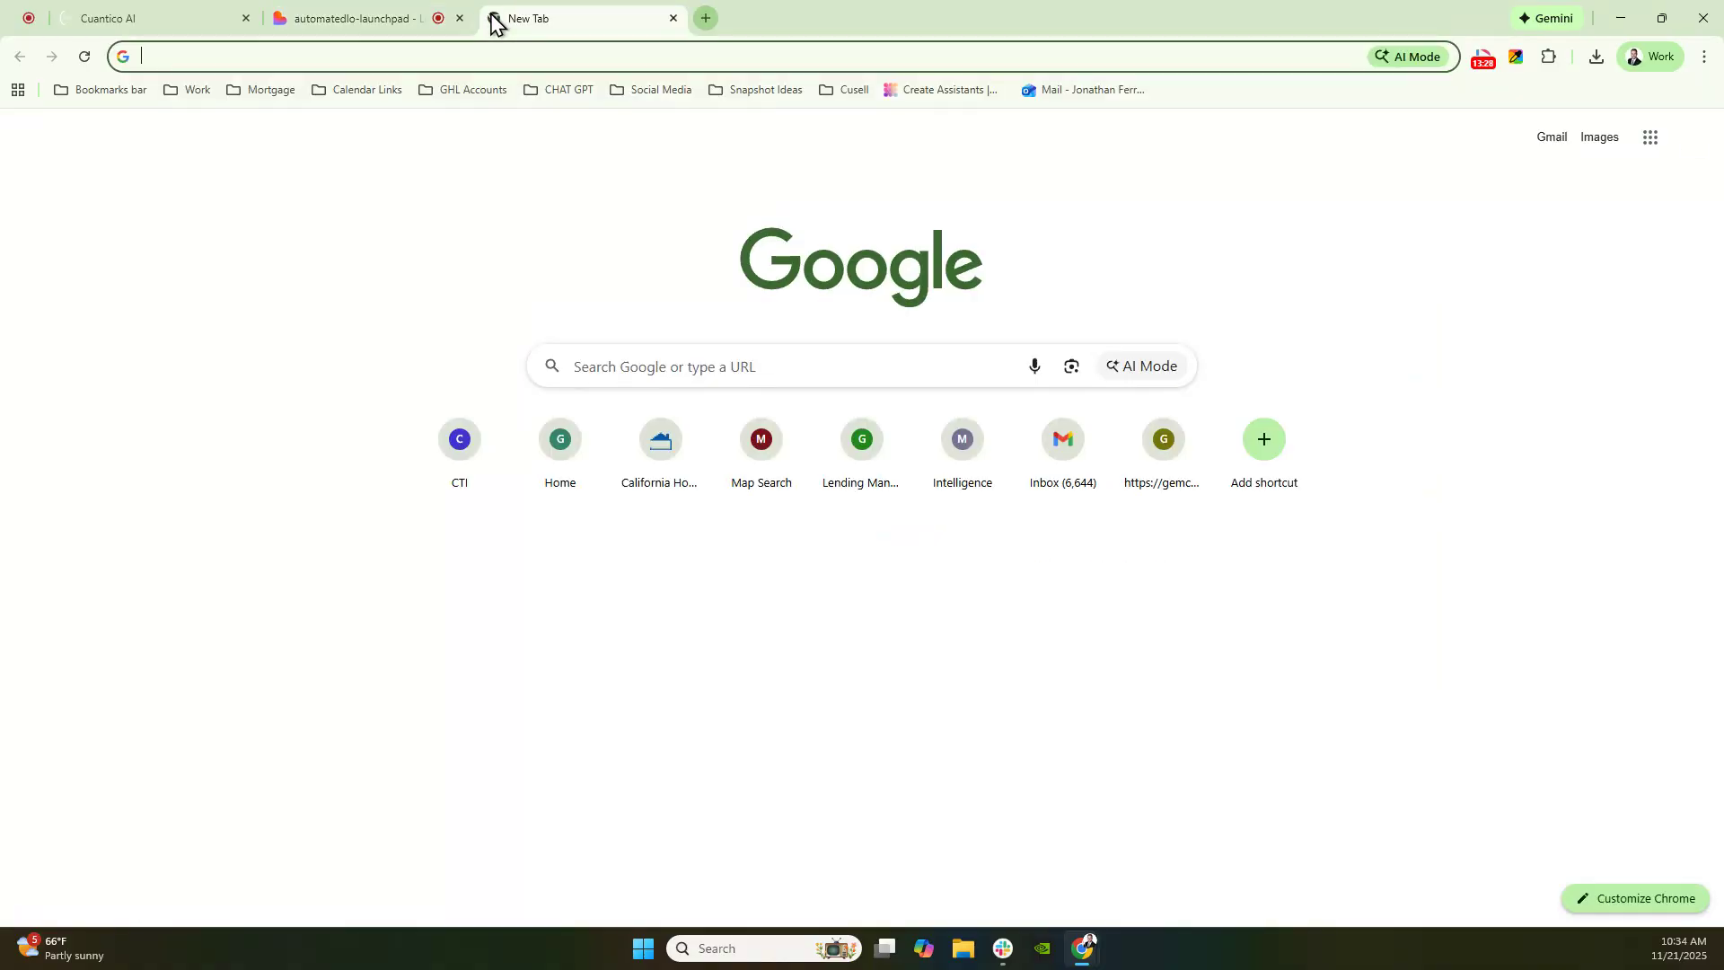
pyautogui.write('autom')
pyautogui.press('Return')
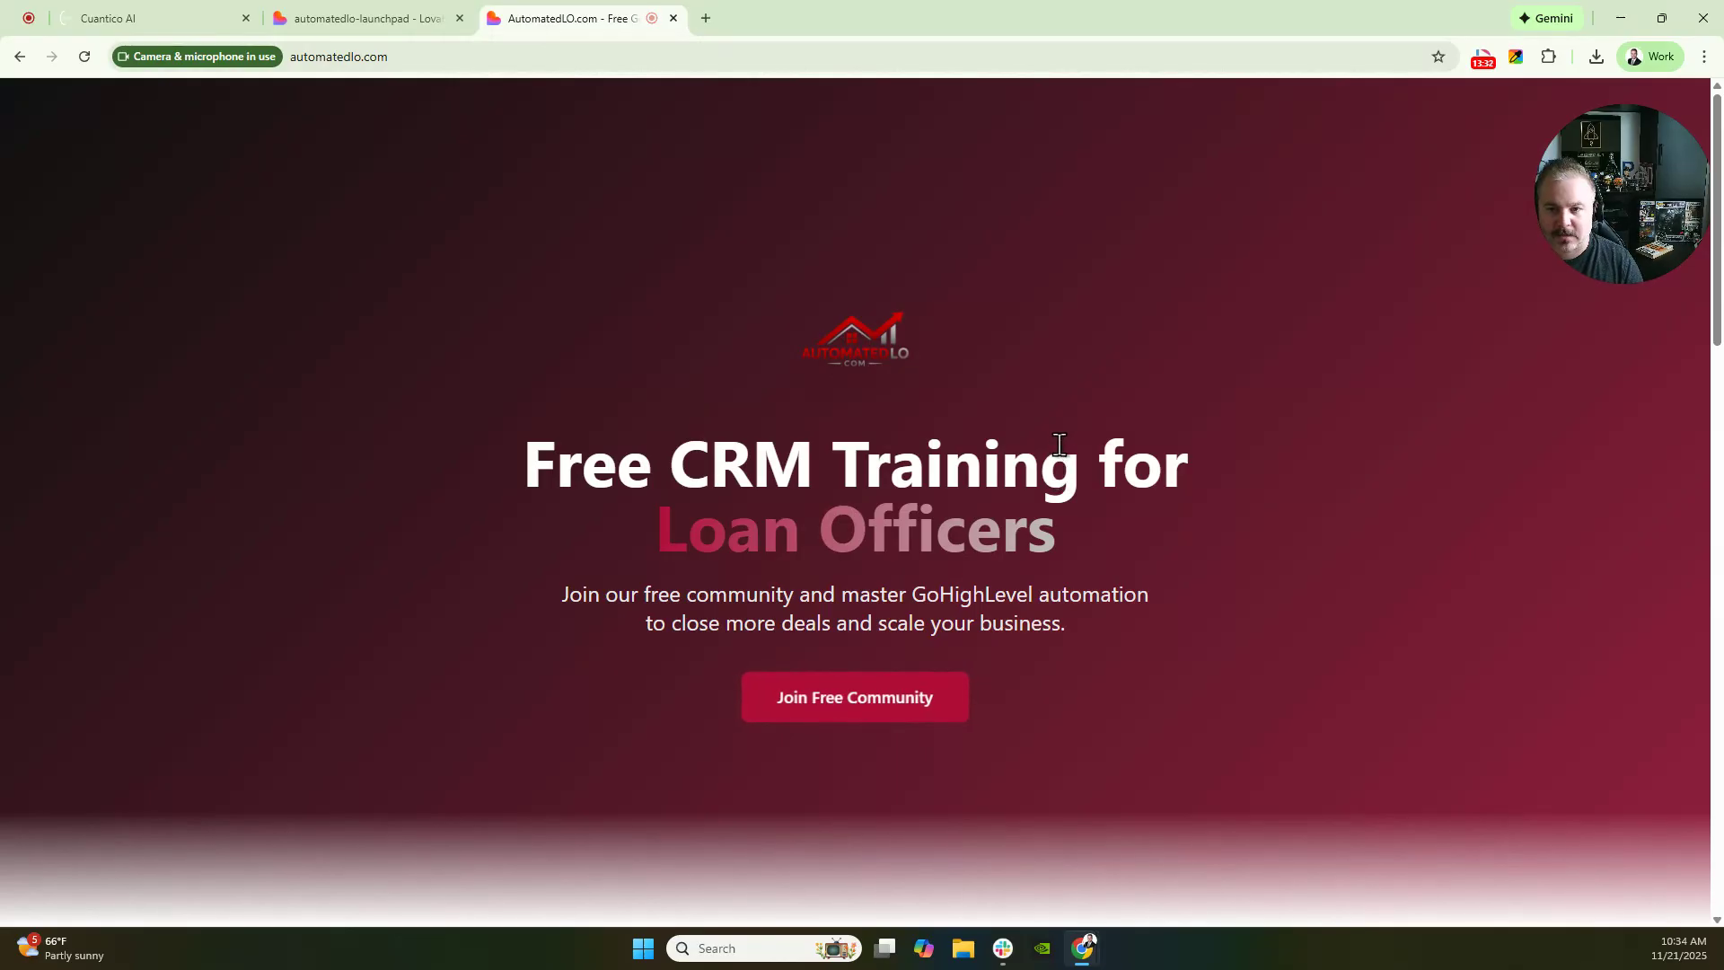
pyautogui.scroll(-3, 1073, 467)
pyautogui.scroll(-15, 914, 390)
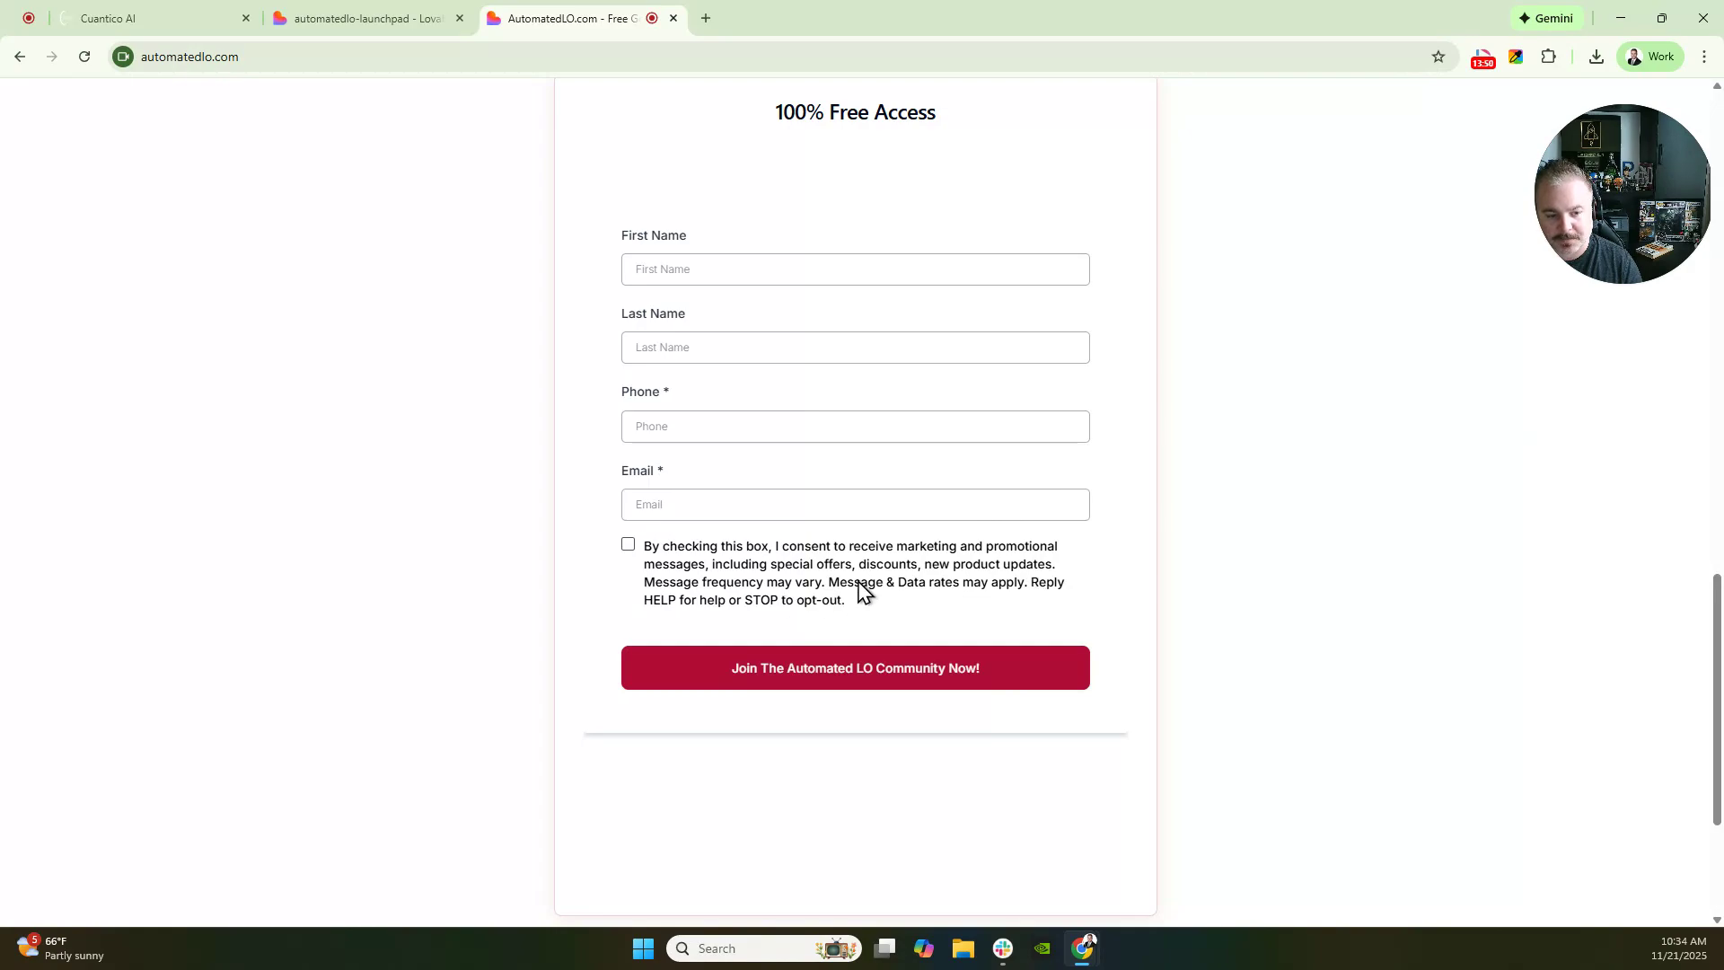
pyautogui.scroll(1, 954, 485)
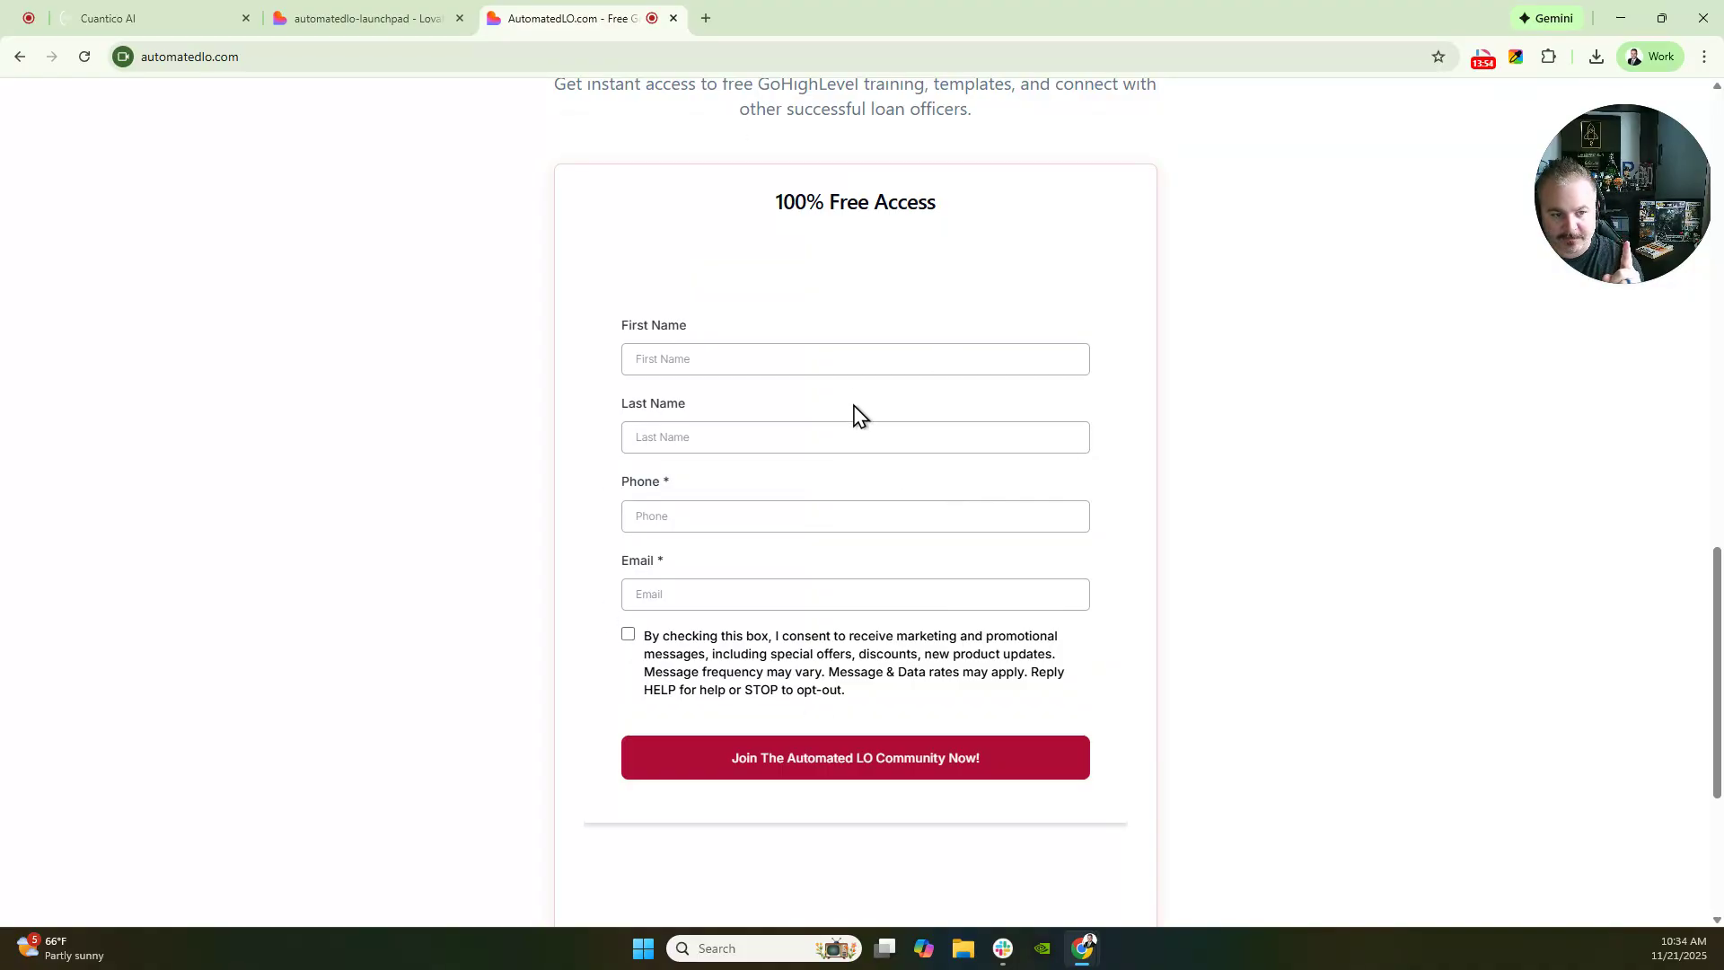
pyautogui.scroll(-4, 902, 430)
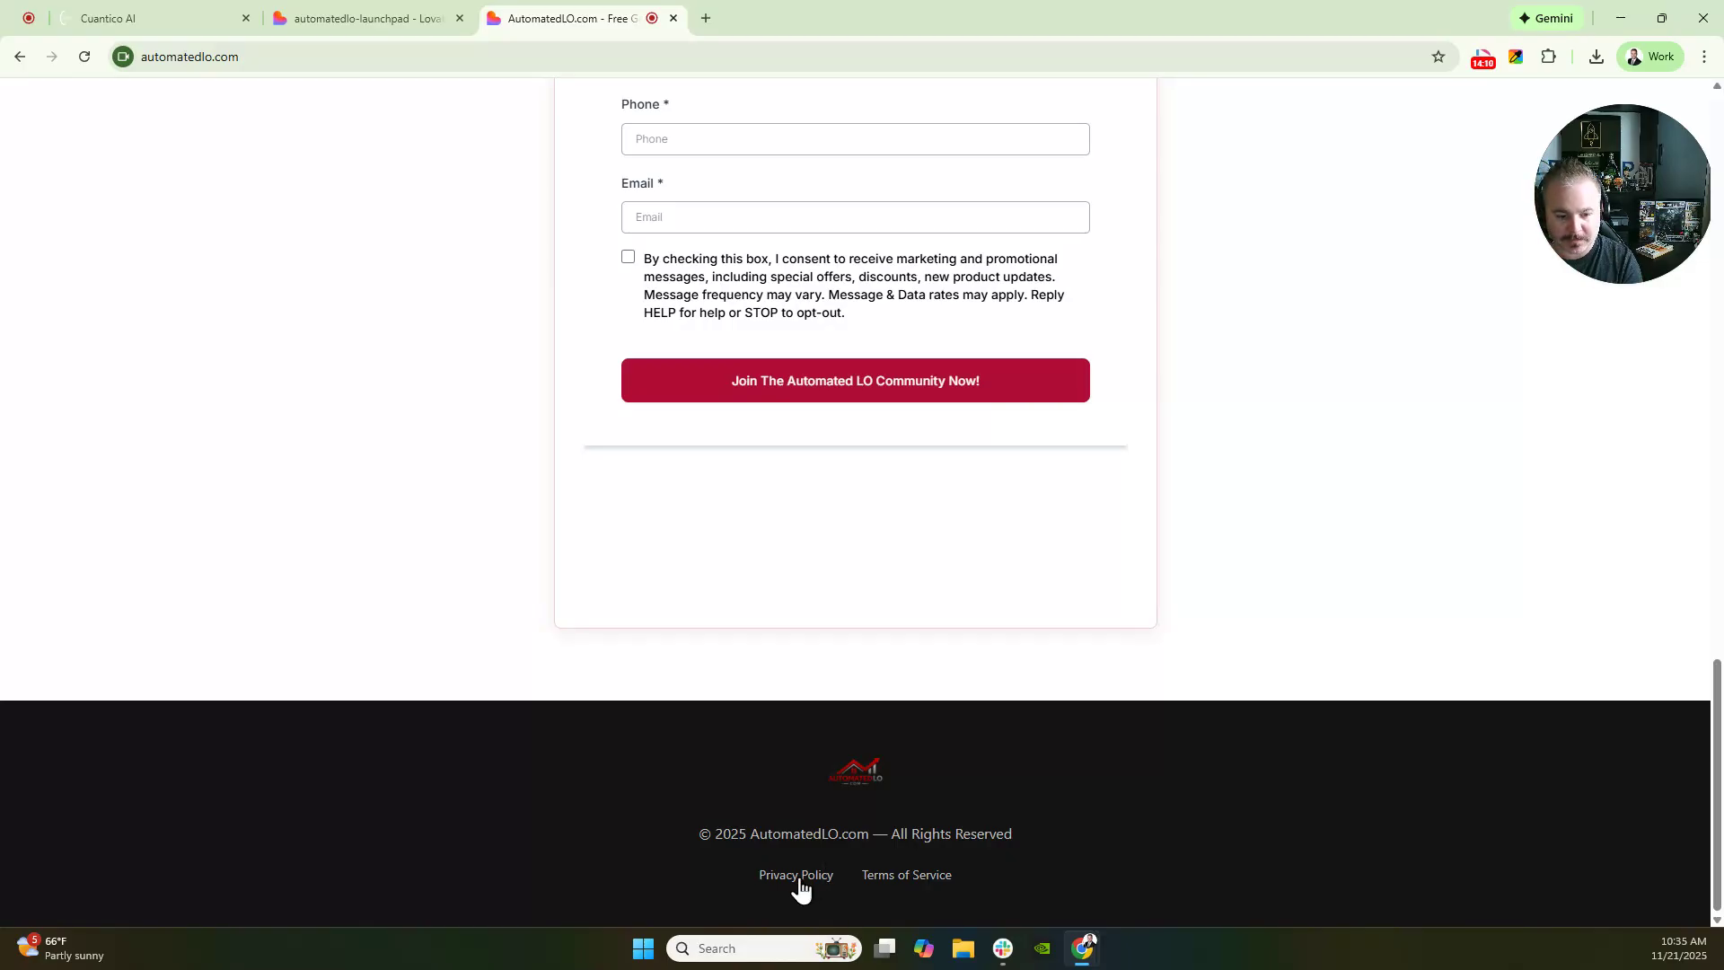
# - Review the site's Privacy Policy and Terms of Service pages, then copy the site's address
pyautogui.click(798, 877)
pyautogui.scroll(4, 954, 337)
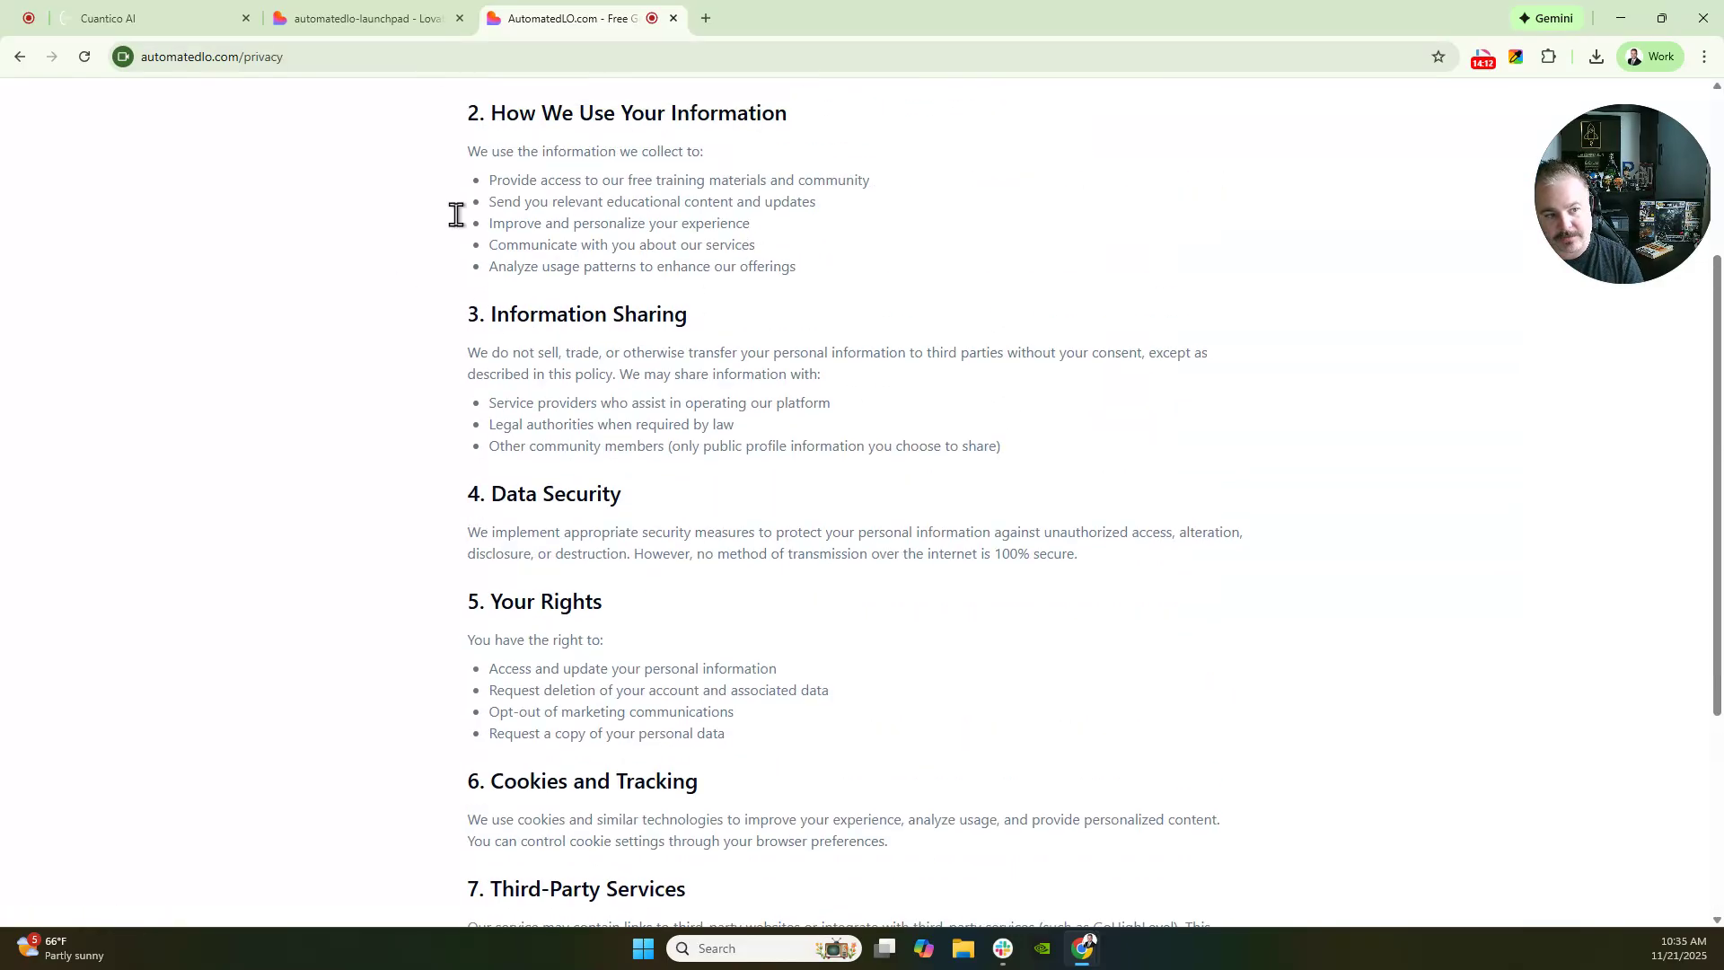
pyautogui.hotkey('alt', 'Left')
pyautogui.scroll(-5, 1089, 804)
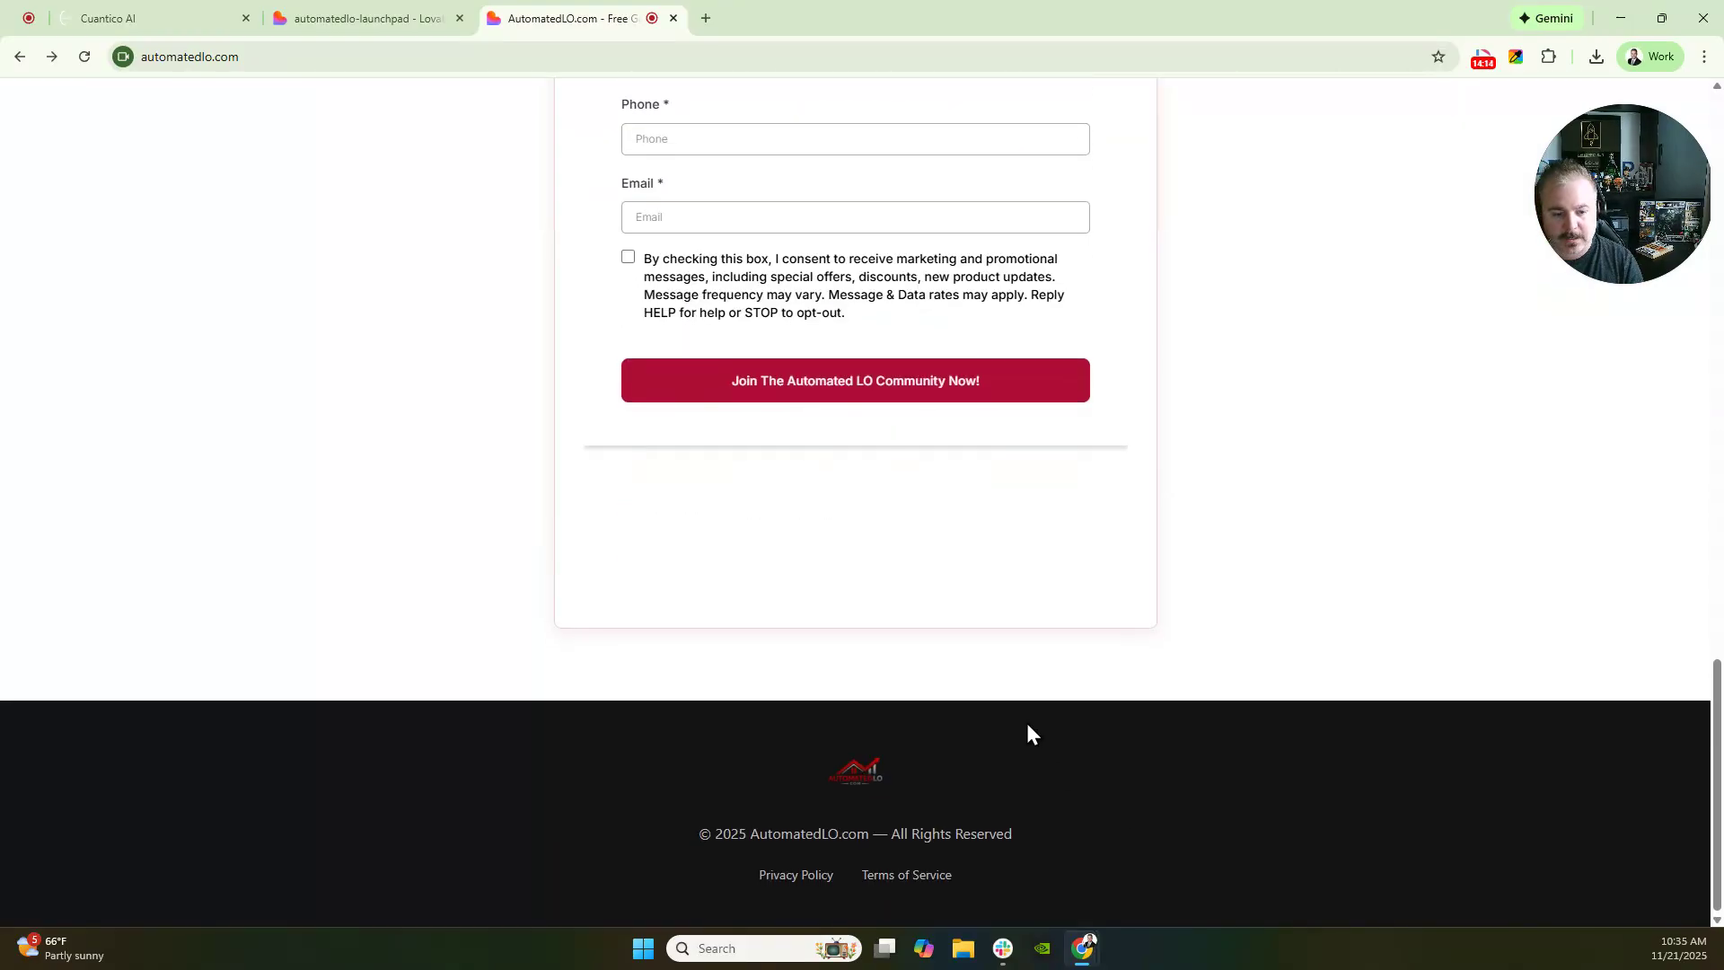
pyautogui.click(924, 881)
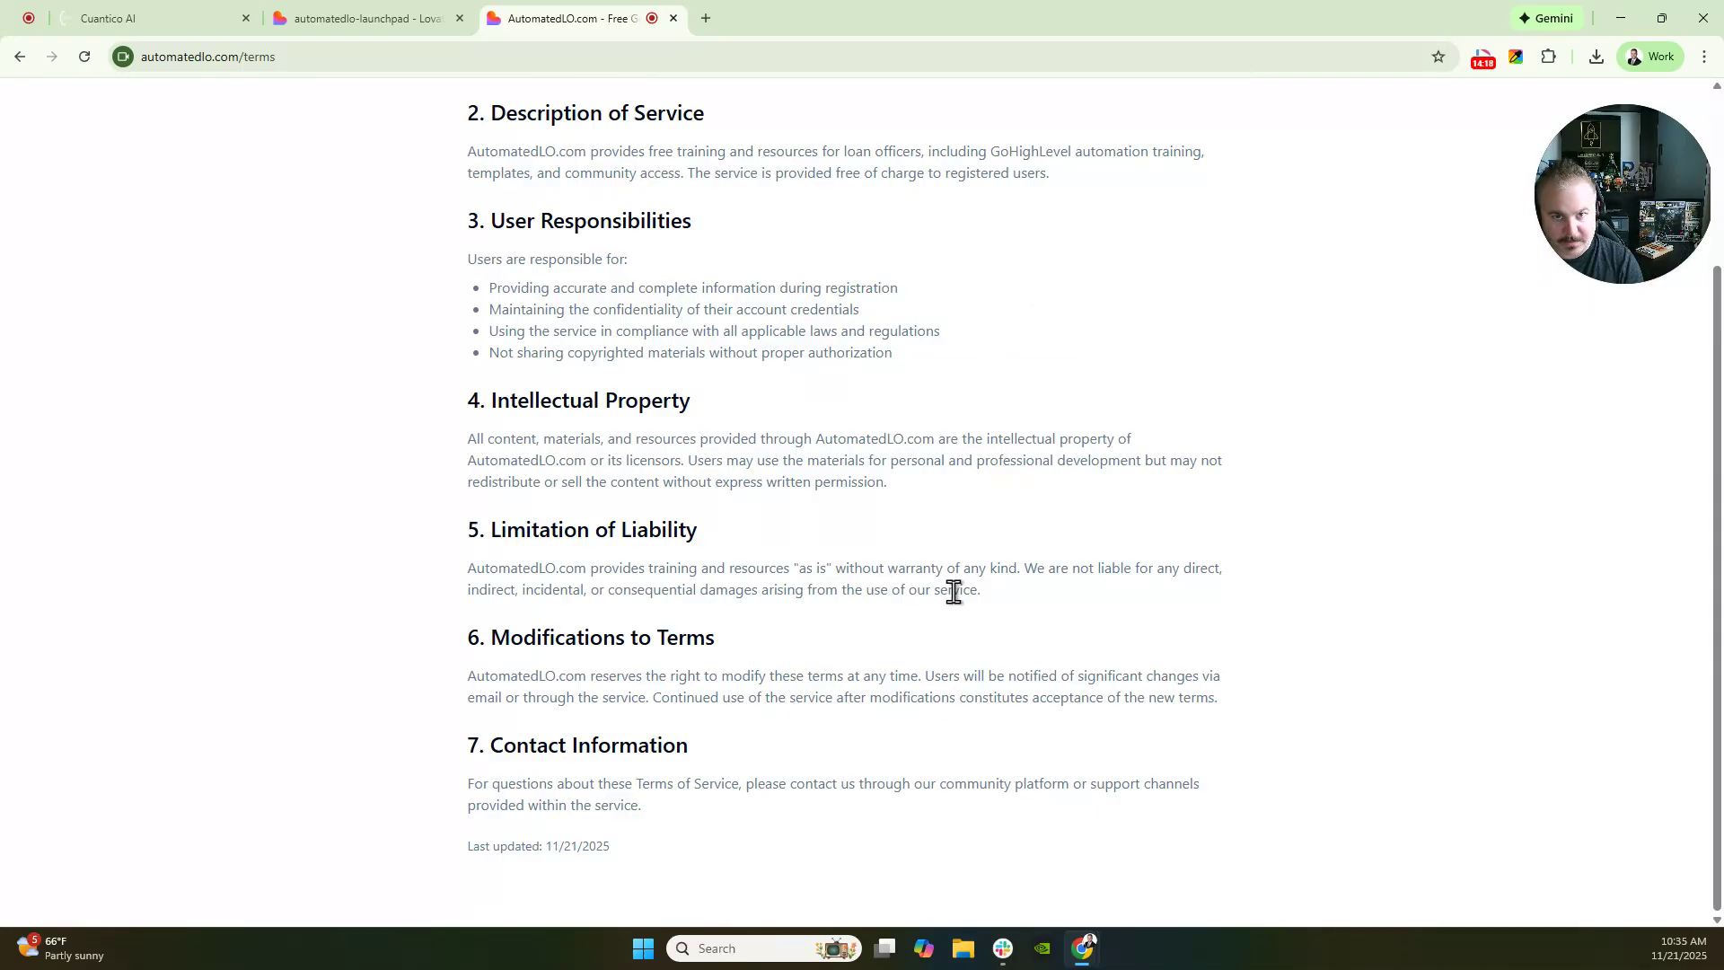
pyautogui.scroll(2, 954, 593)
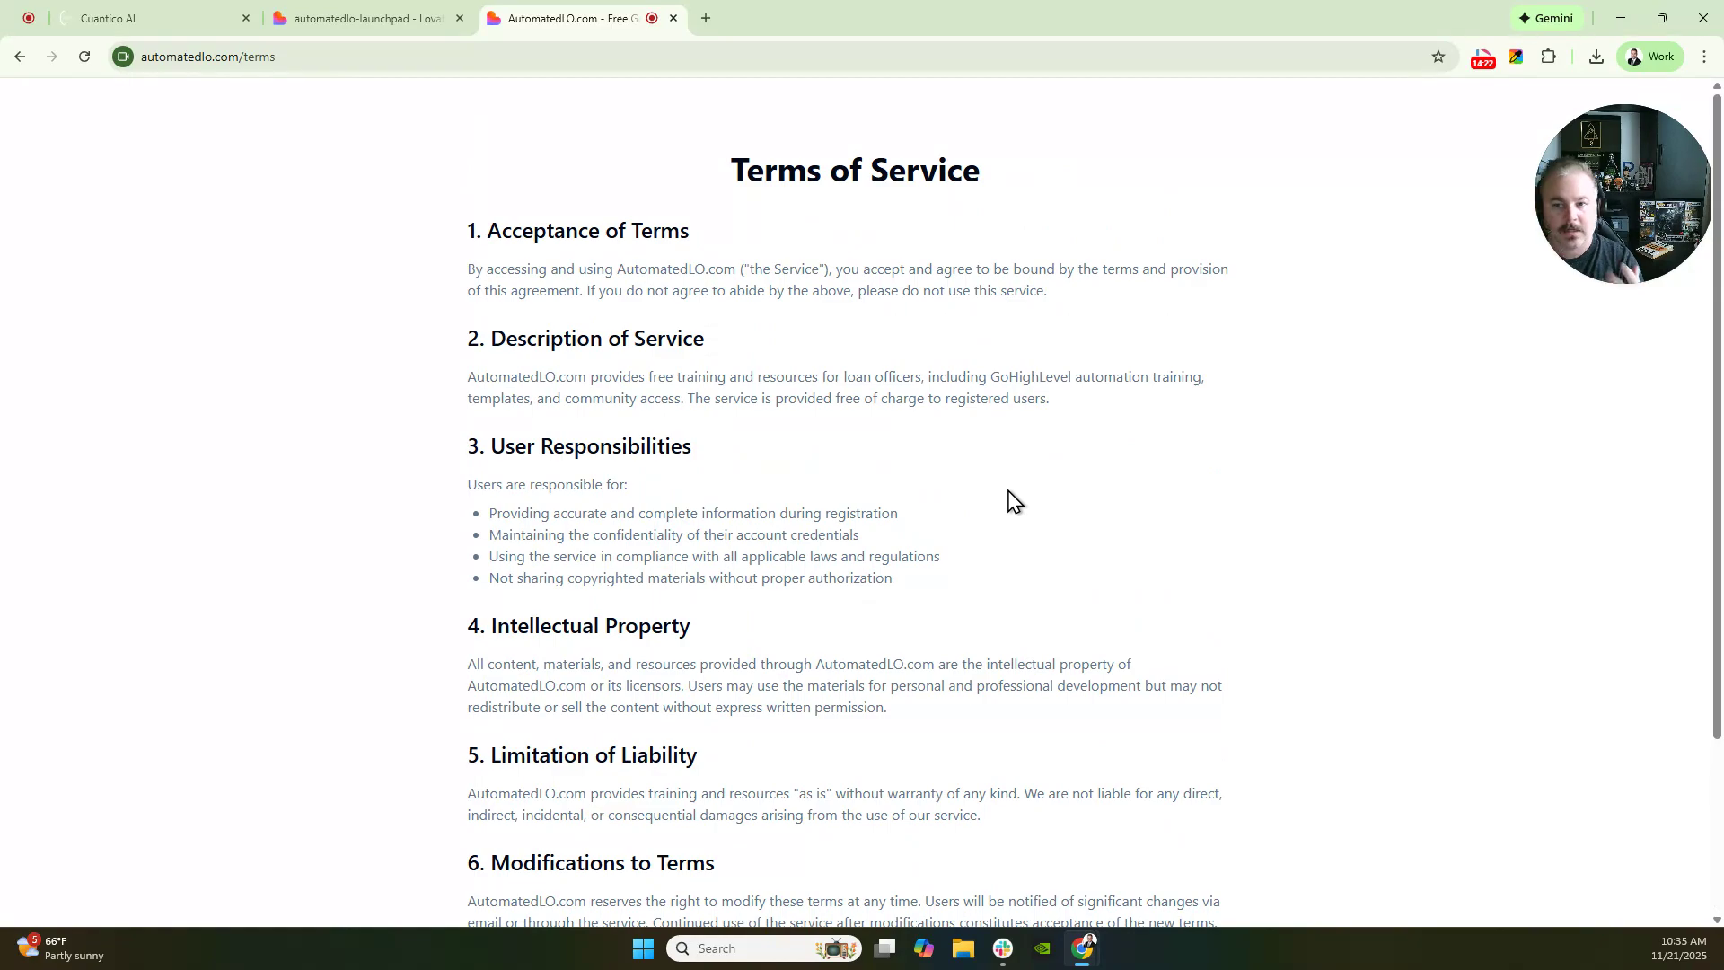
pyautogui.hotkey('alt', 'Left')
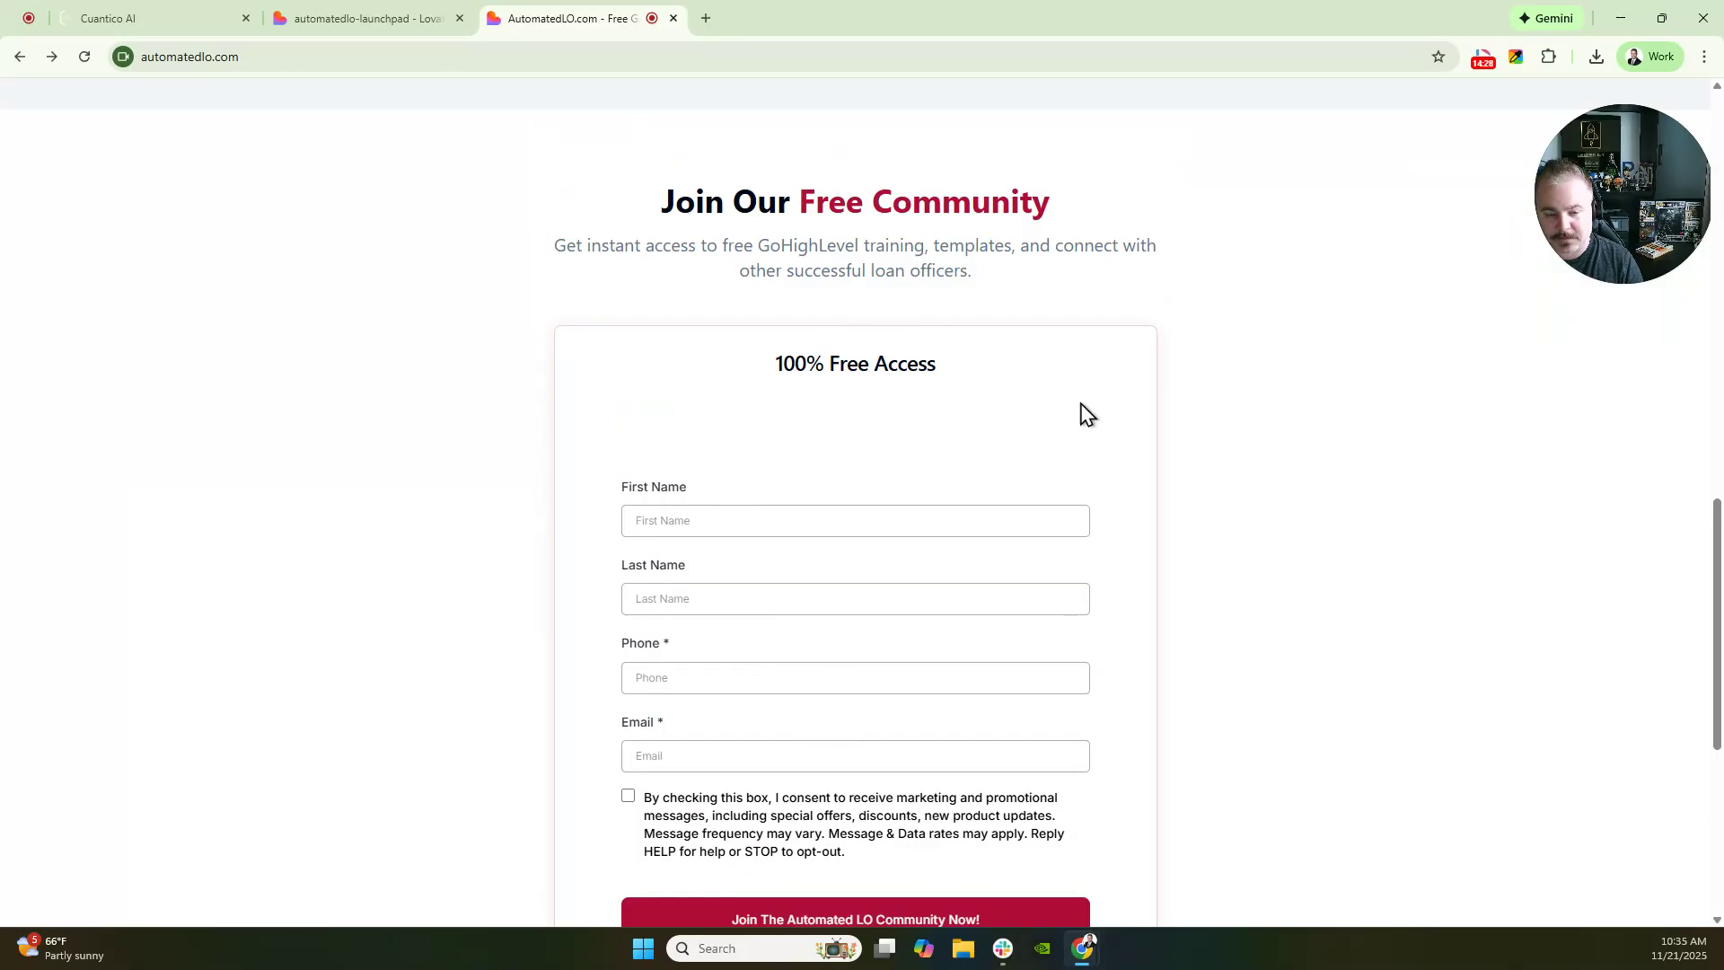
pyautogui.scroll(-2, 987, 449)
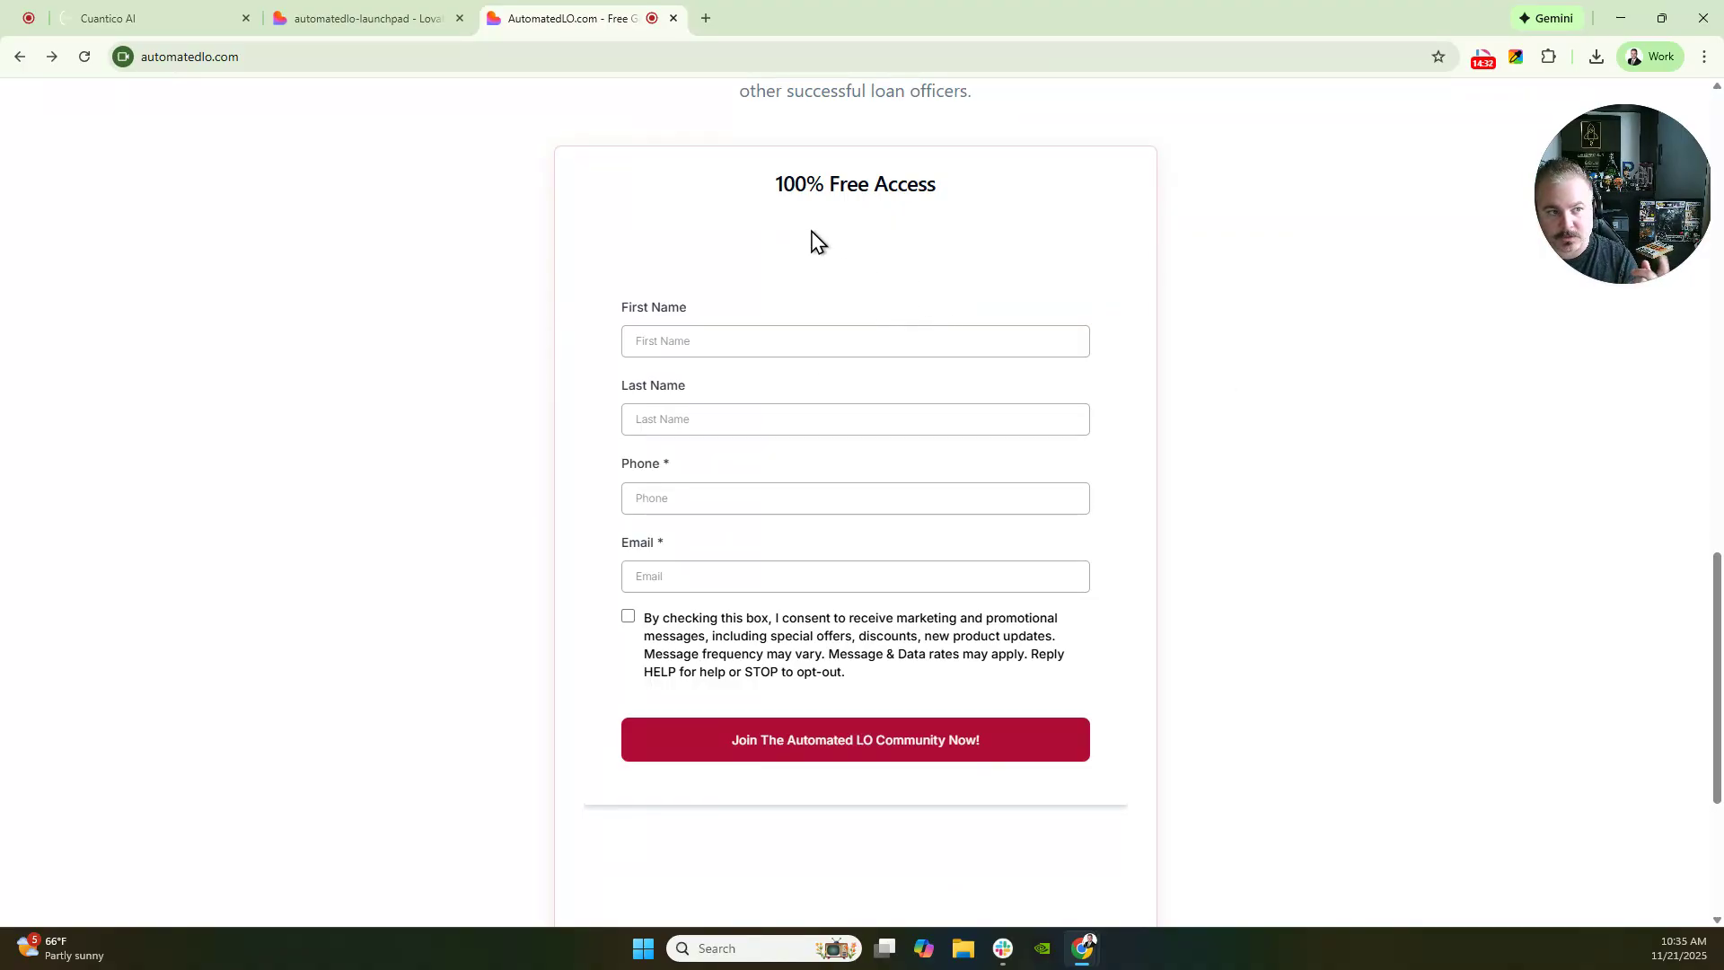
pyautogui.click(288, 56)
pyautogui.hotkey('ctrl', 'c')
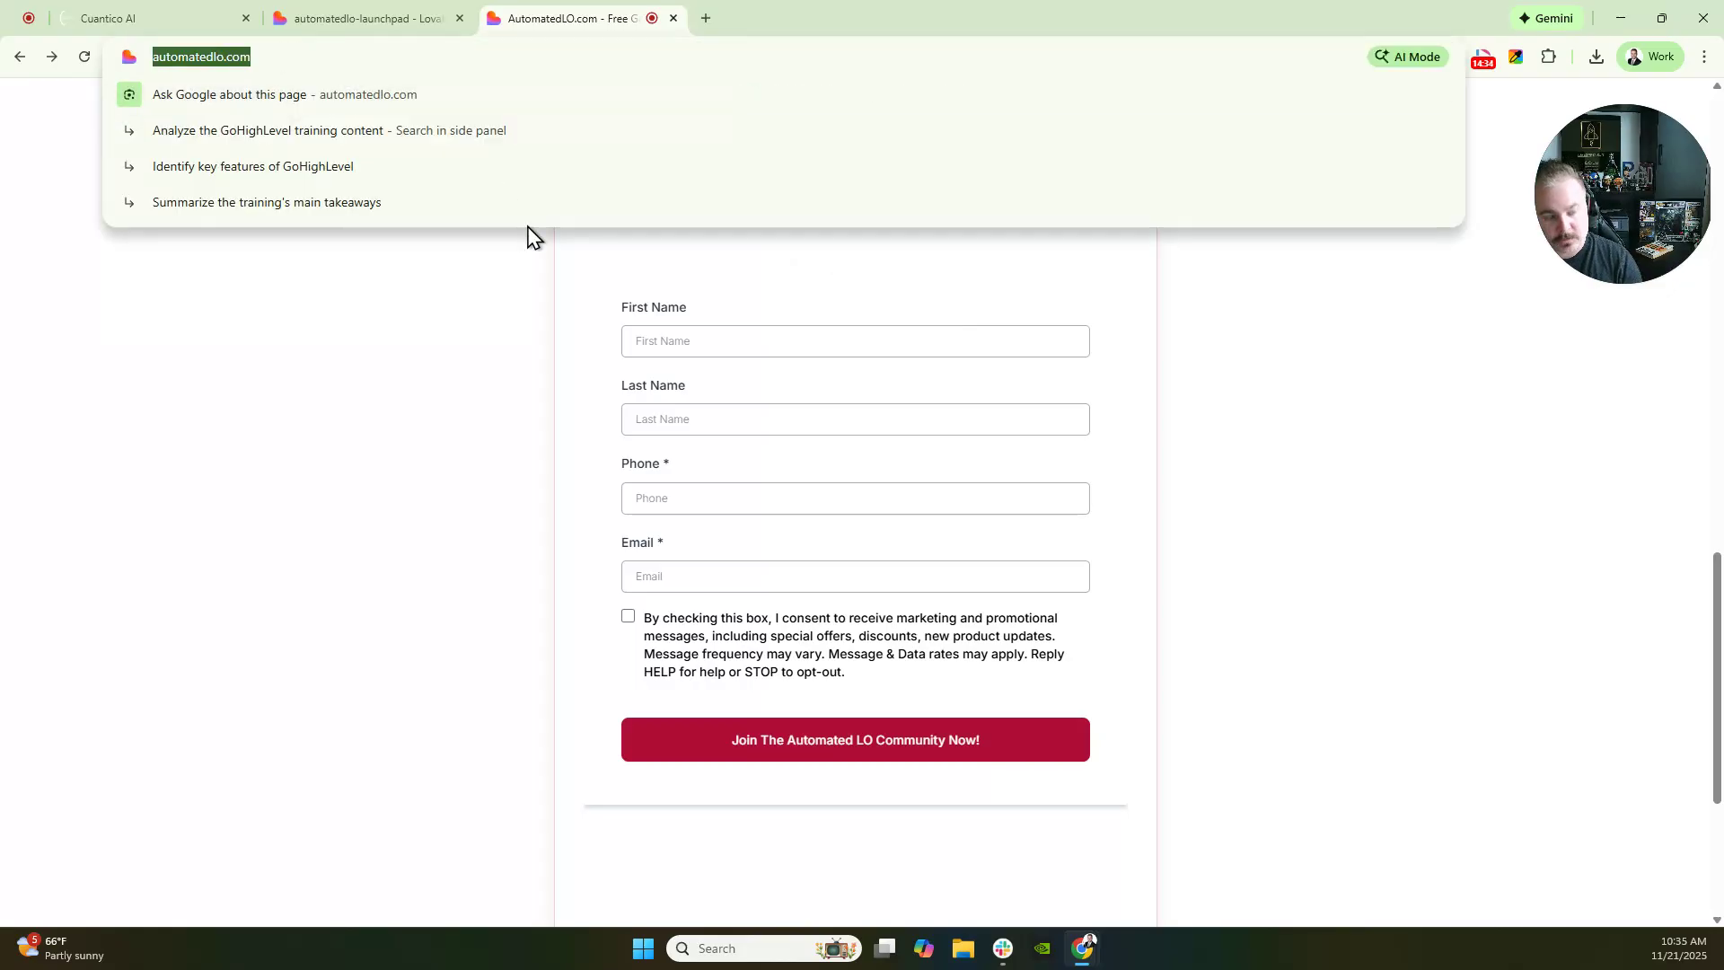
pyautogui.click(220, 25)
pyautogui.rightClick(738, 491)
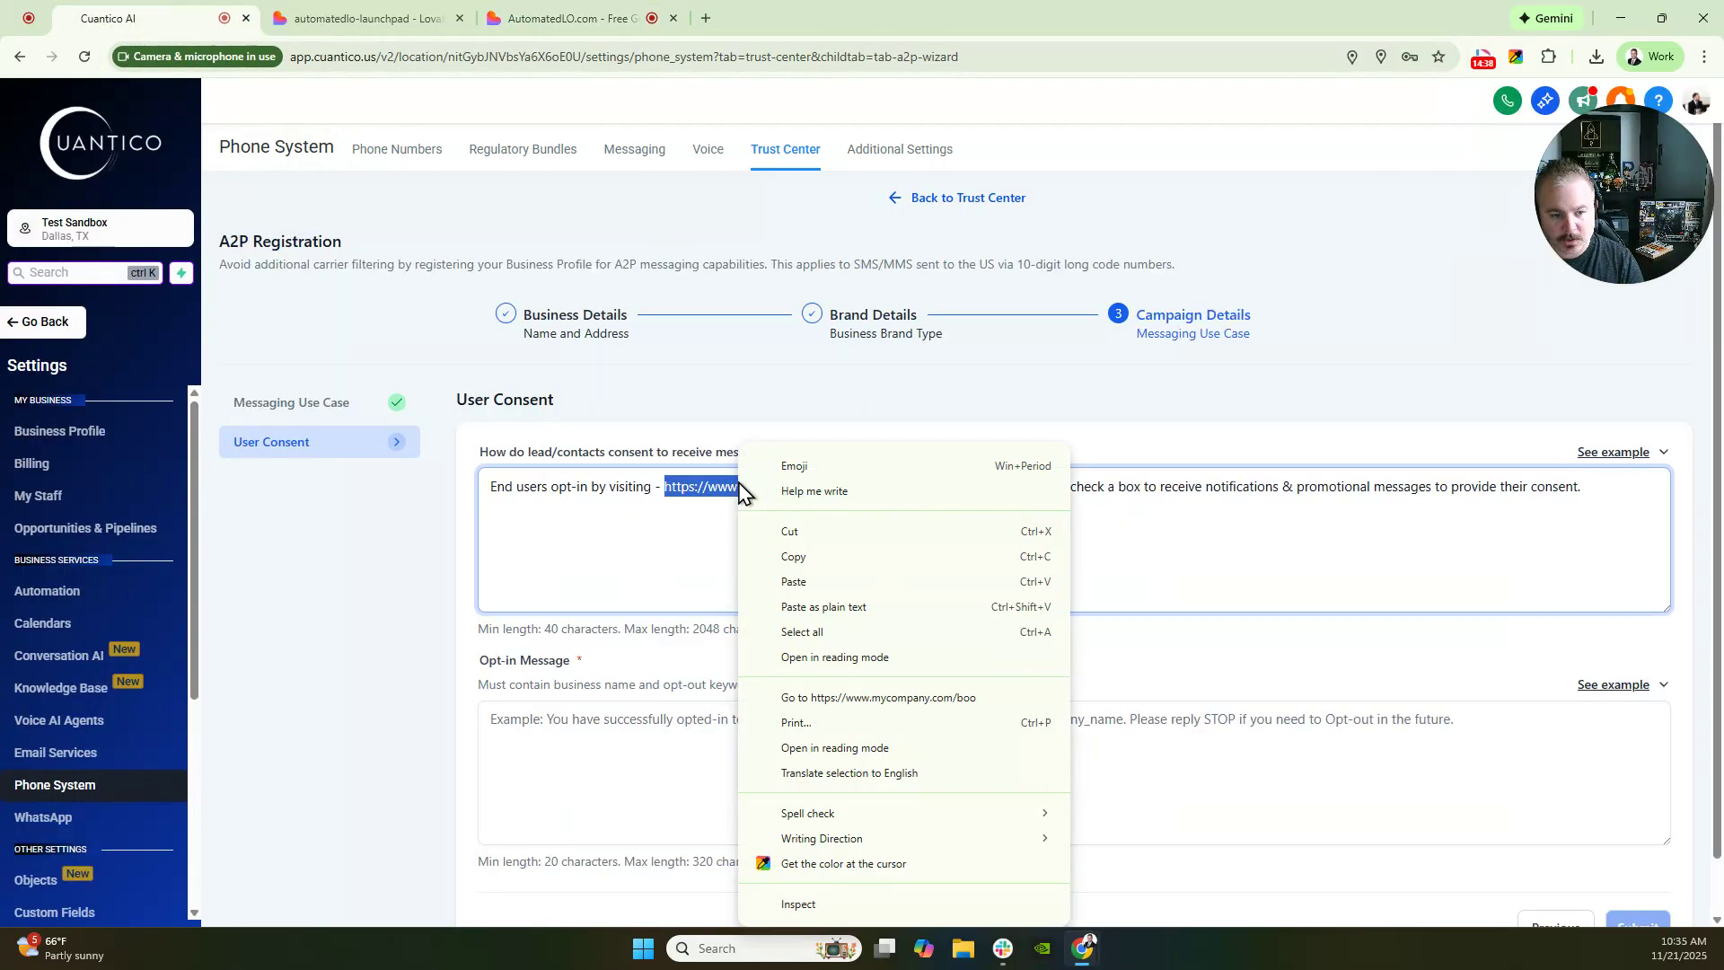
pyautogui.click(835, 608)
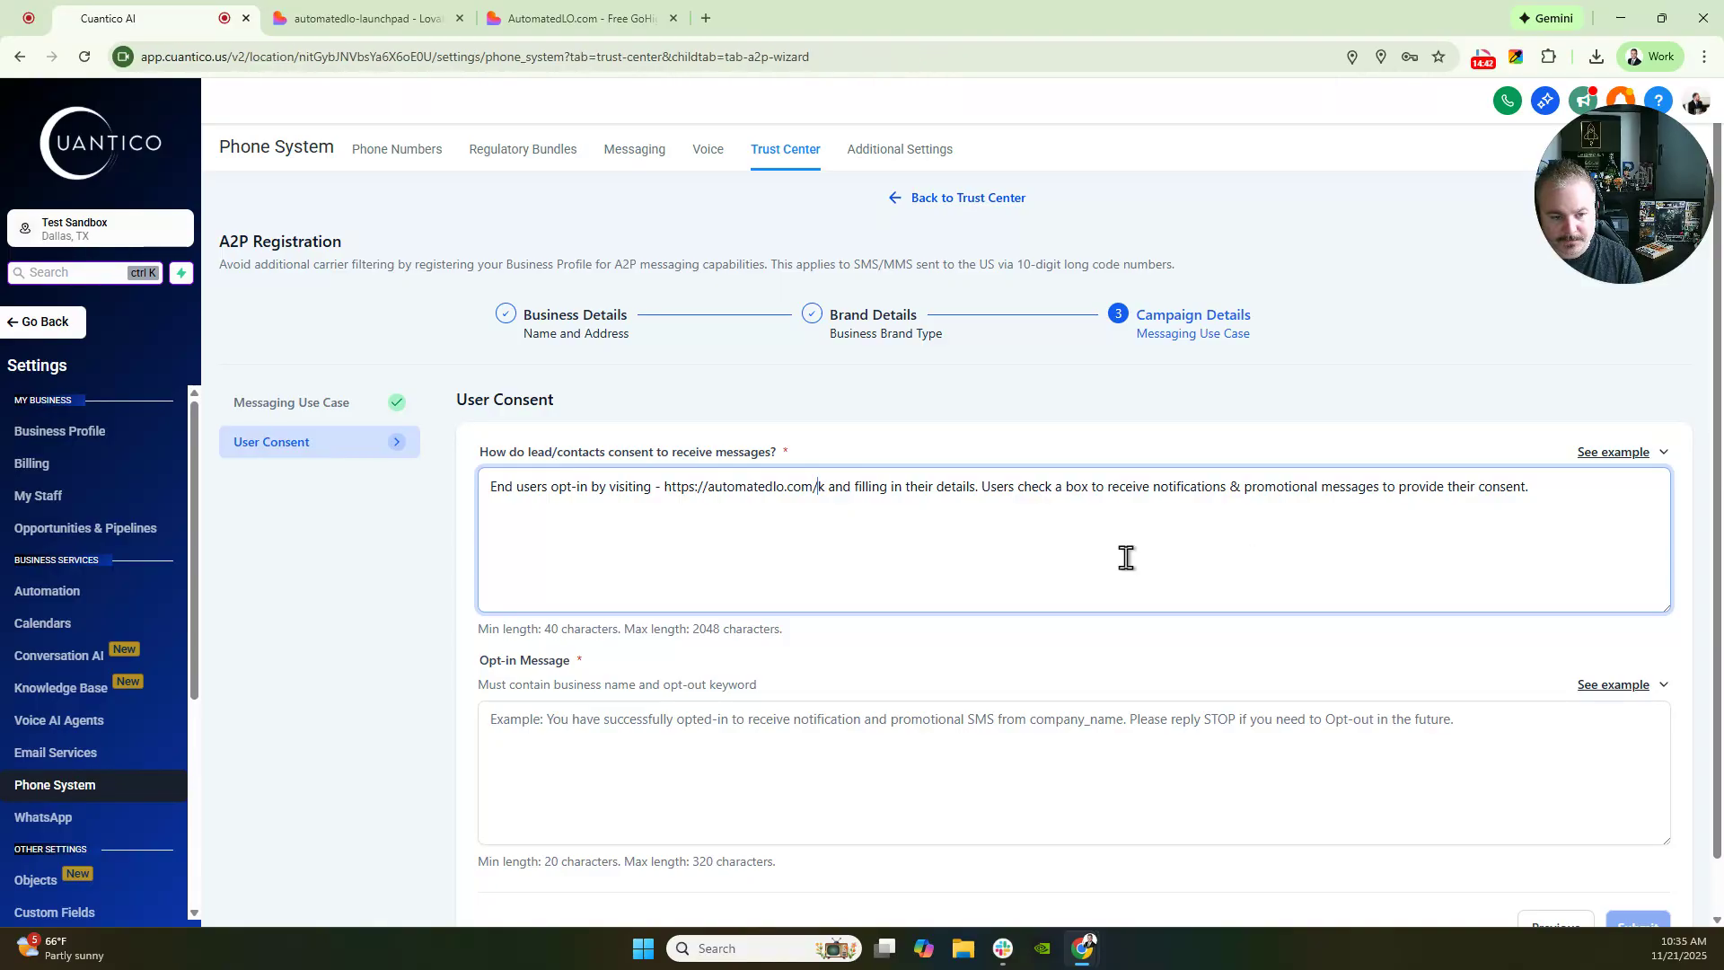
pyautogui.hotkey('ctrl', 'z')
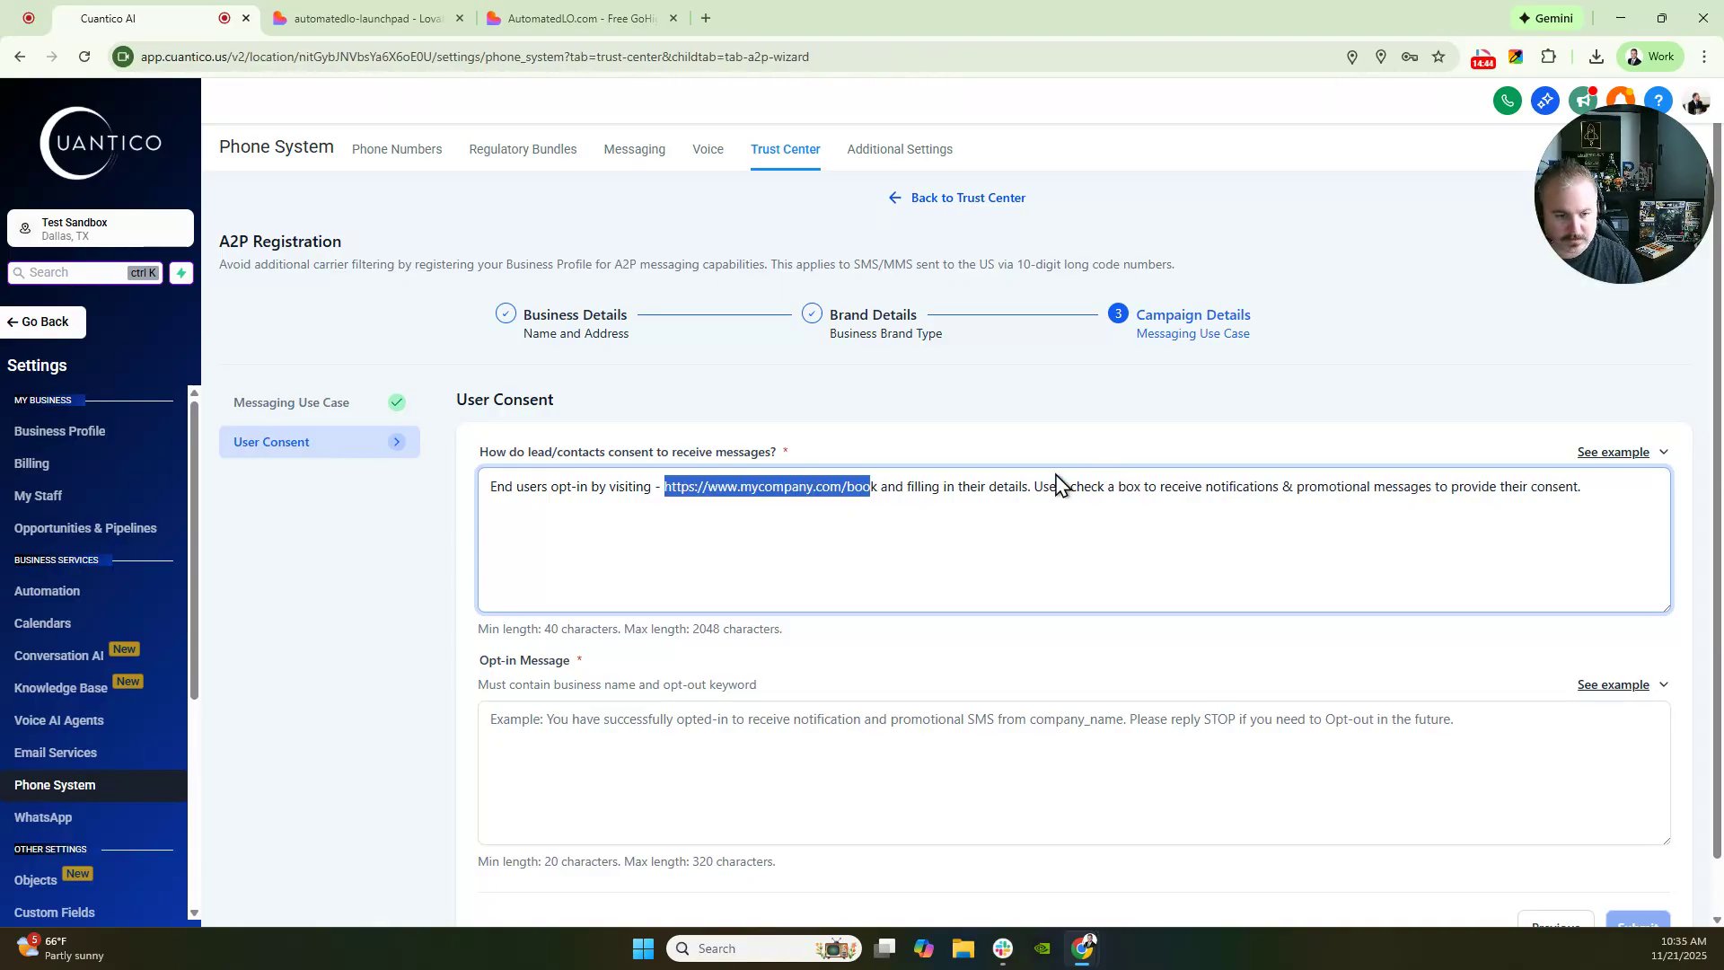
pyautogui.click(870, 496)
pyautogui.moveTo(879, 488); pyautogui.dragTo(663, 487)
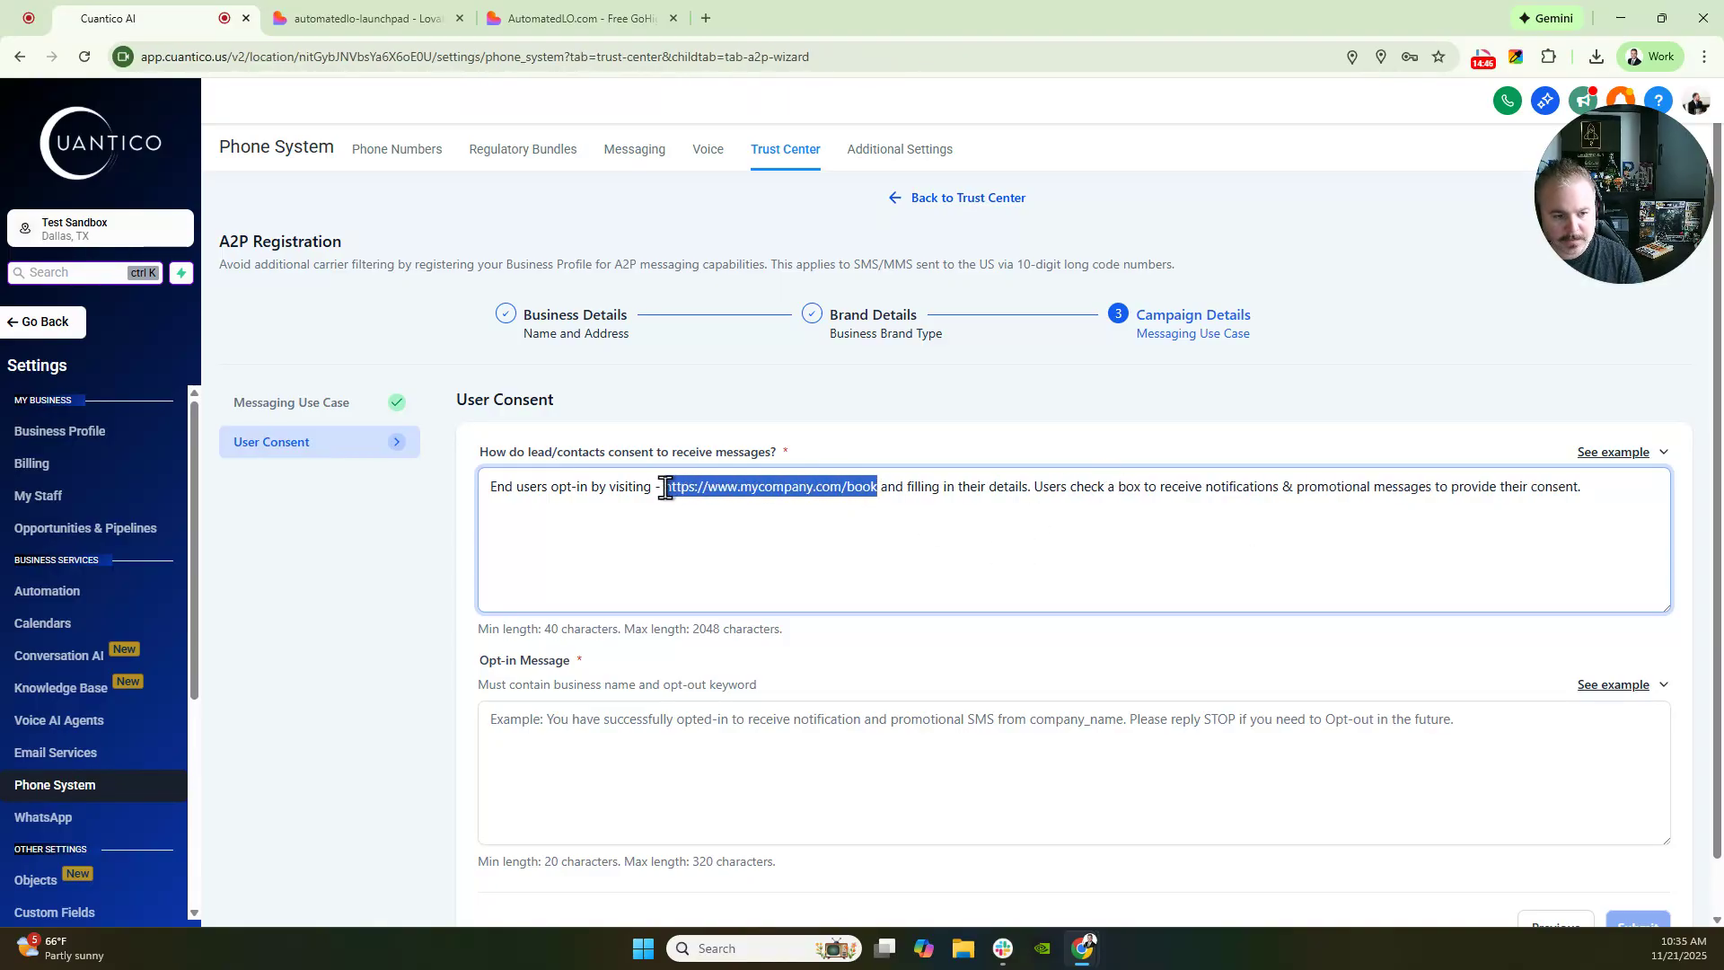
pyautogui.hotkey('ctrl', 'v')
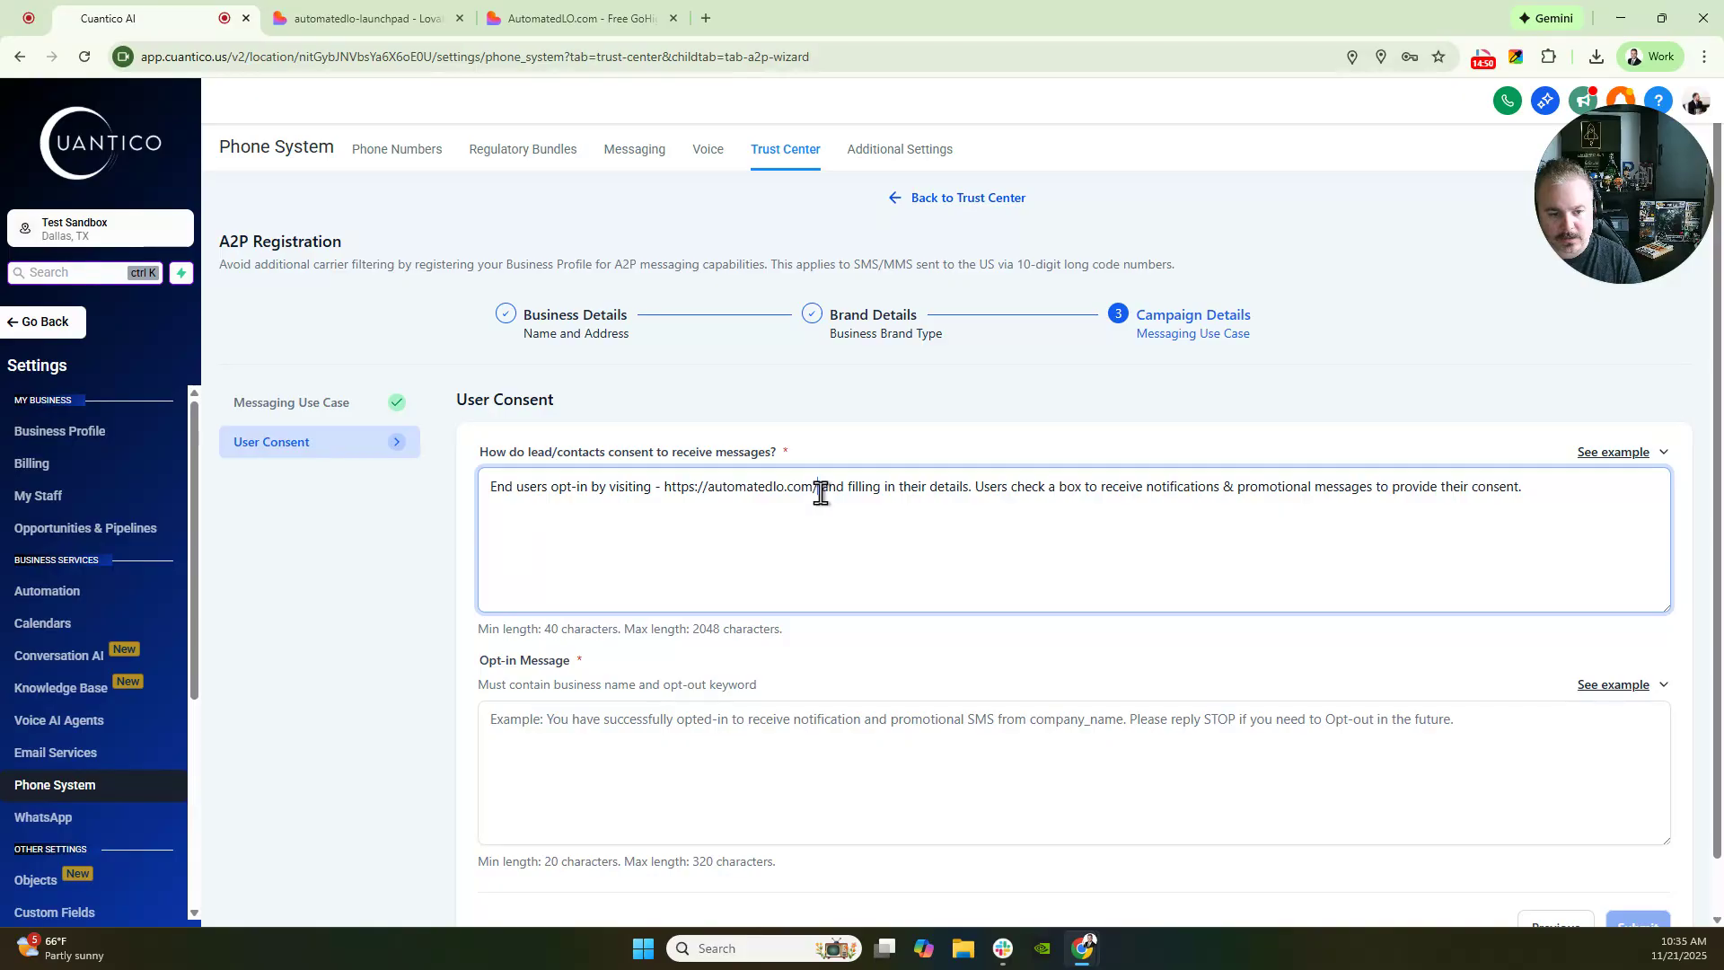
# - Add ', they scroll all the way to the bottom' and 'on the contact us form' to the consent answer
pyautogui.write(', they scroll a')
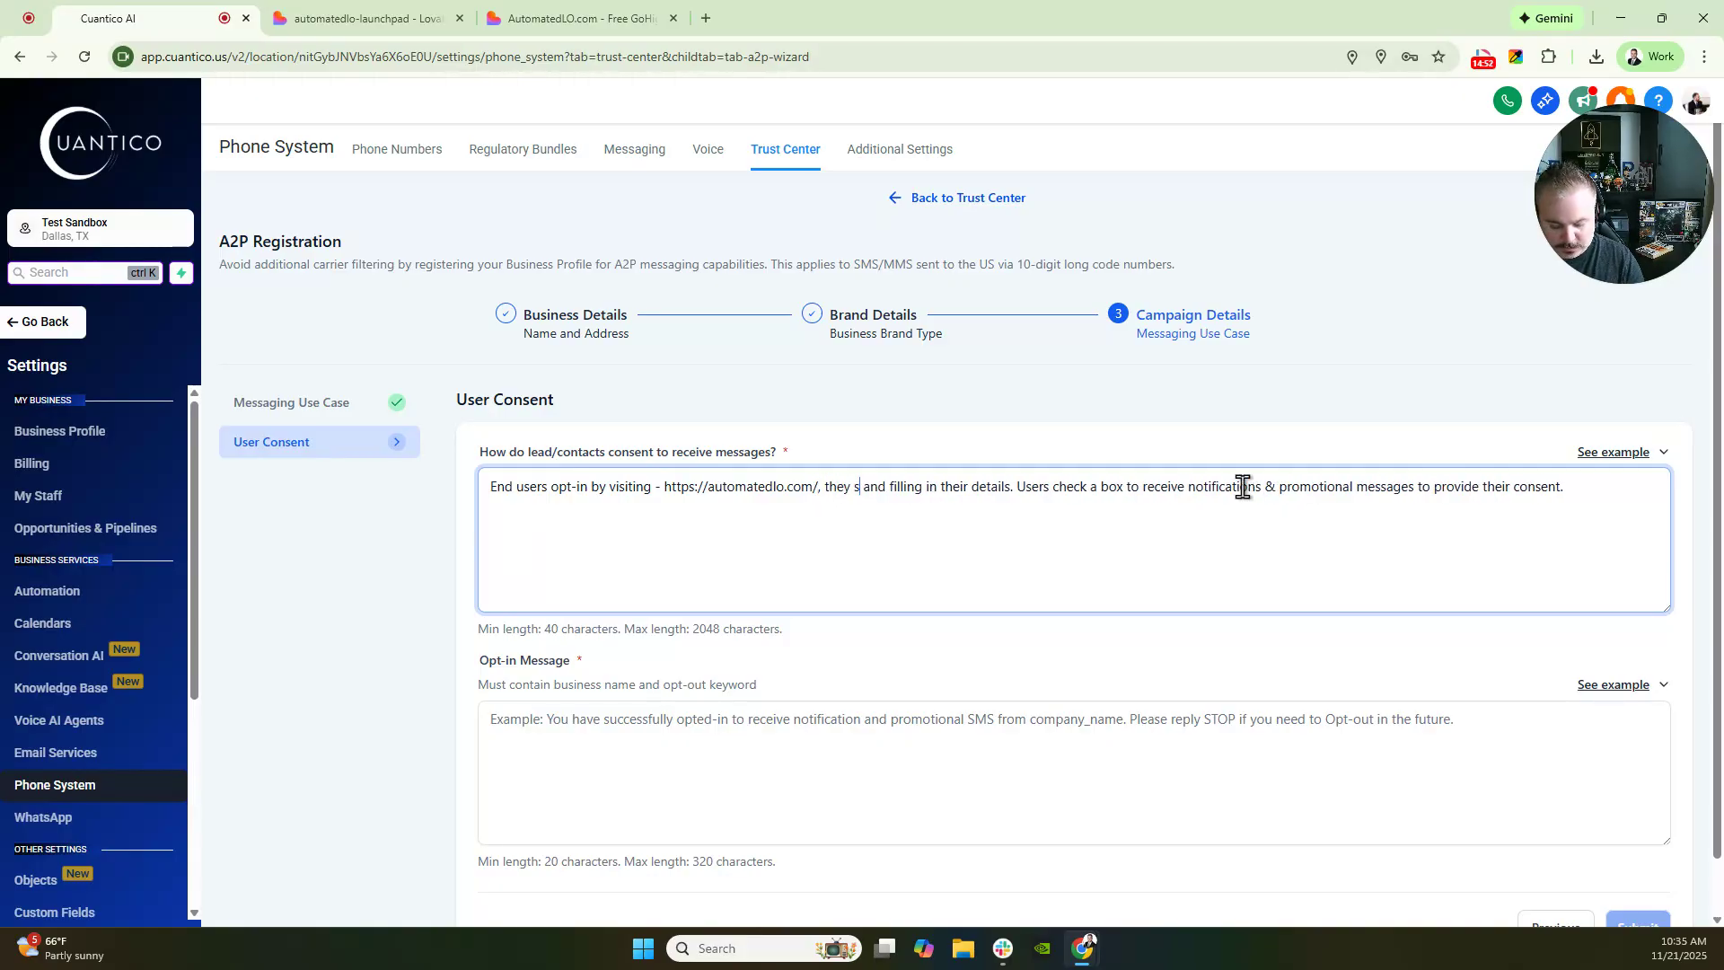
pyautogui.write('ll the way to th')
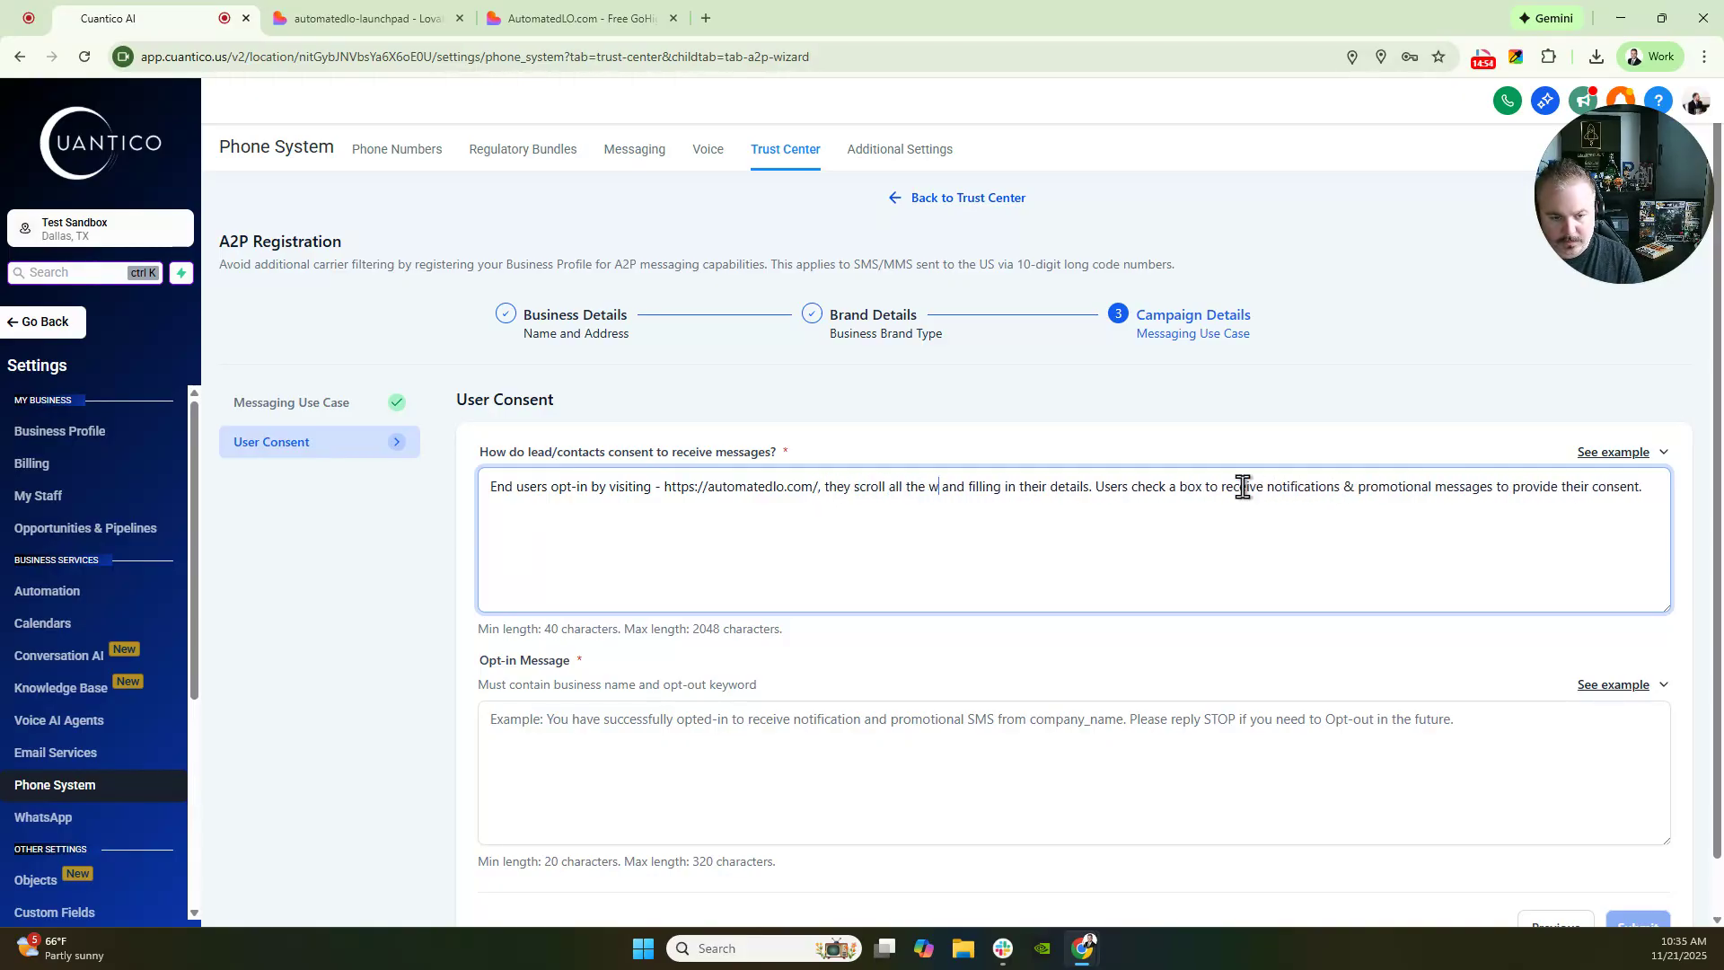
pyautogui.write('e bottom')
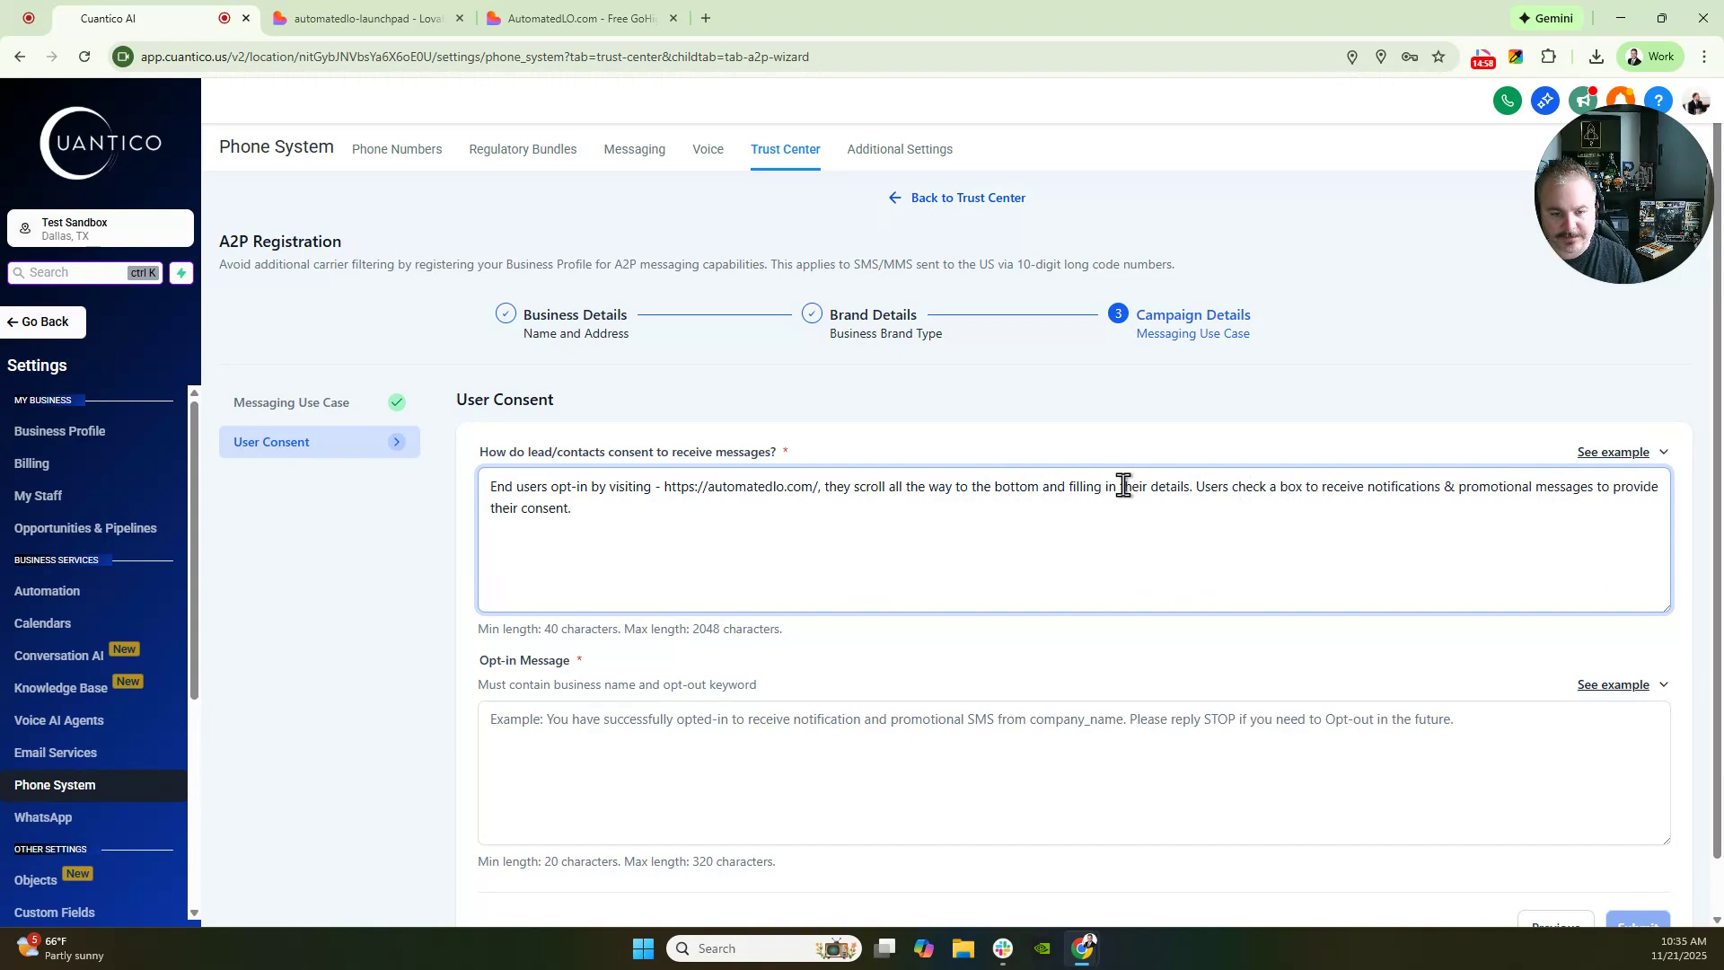
pyautogui.click(1191, 488)
pyautogui.write('on the con')
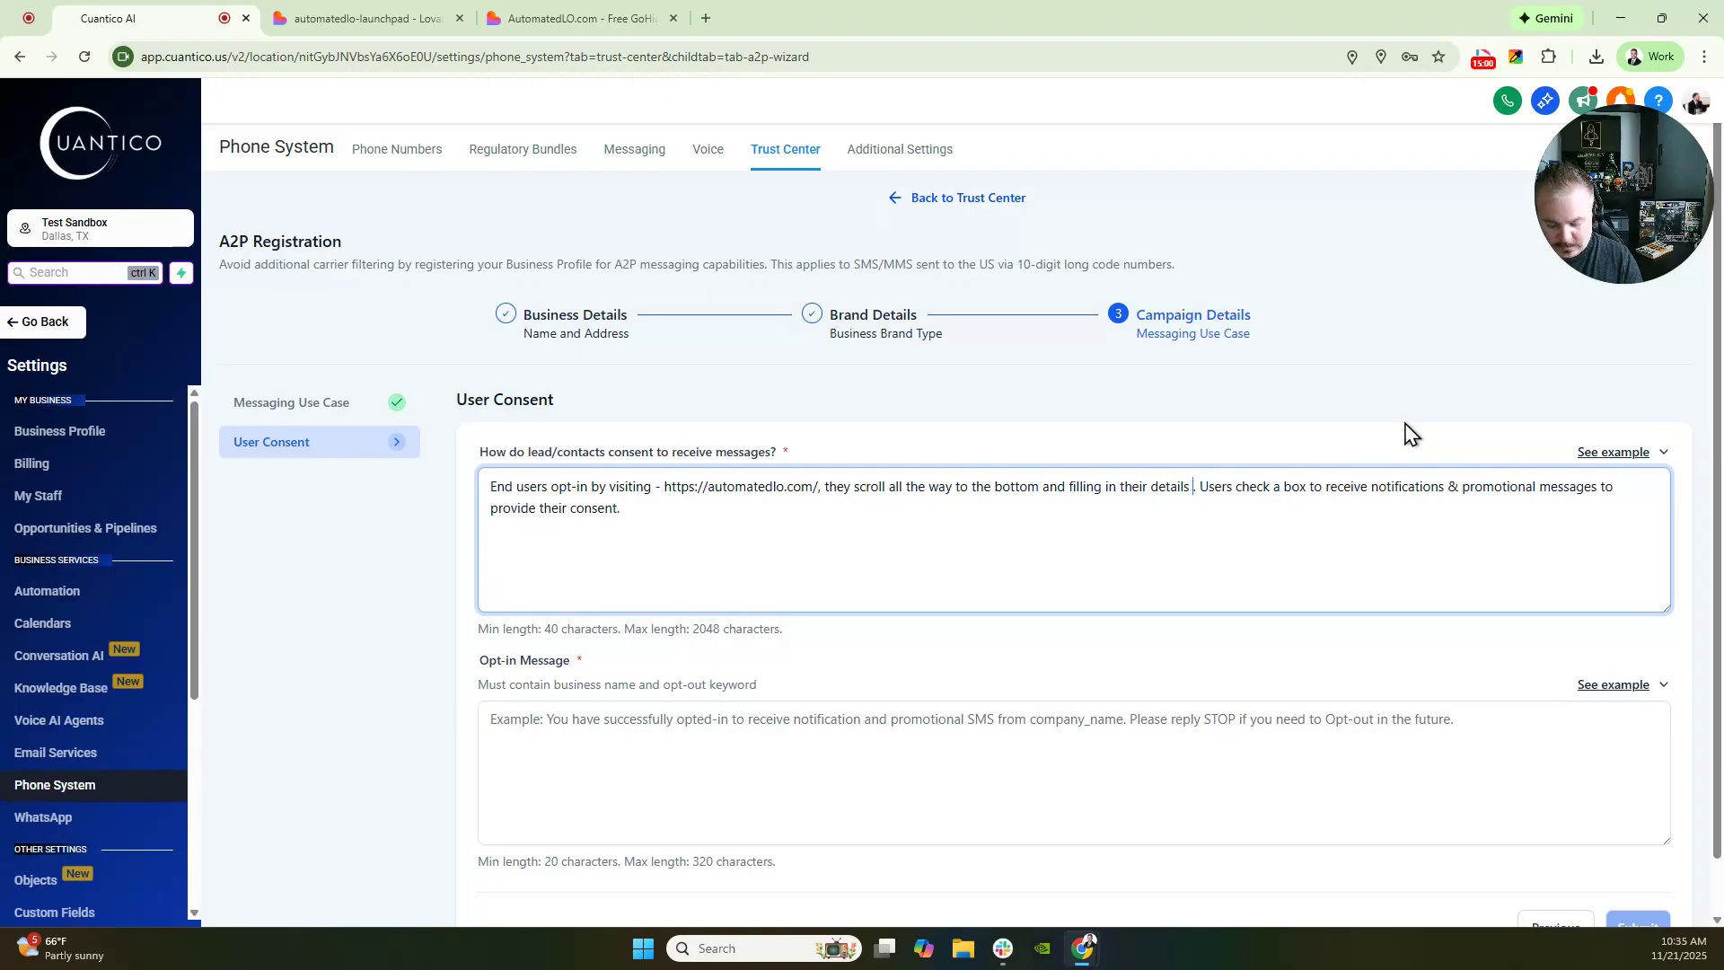
pyautogui.write('tact us ')
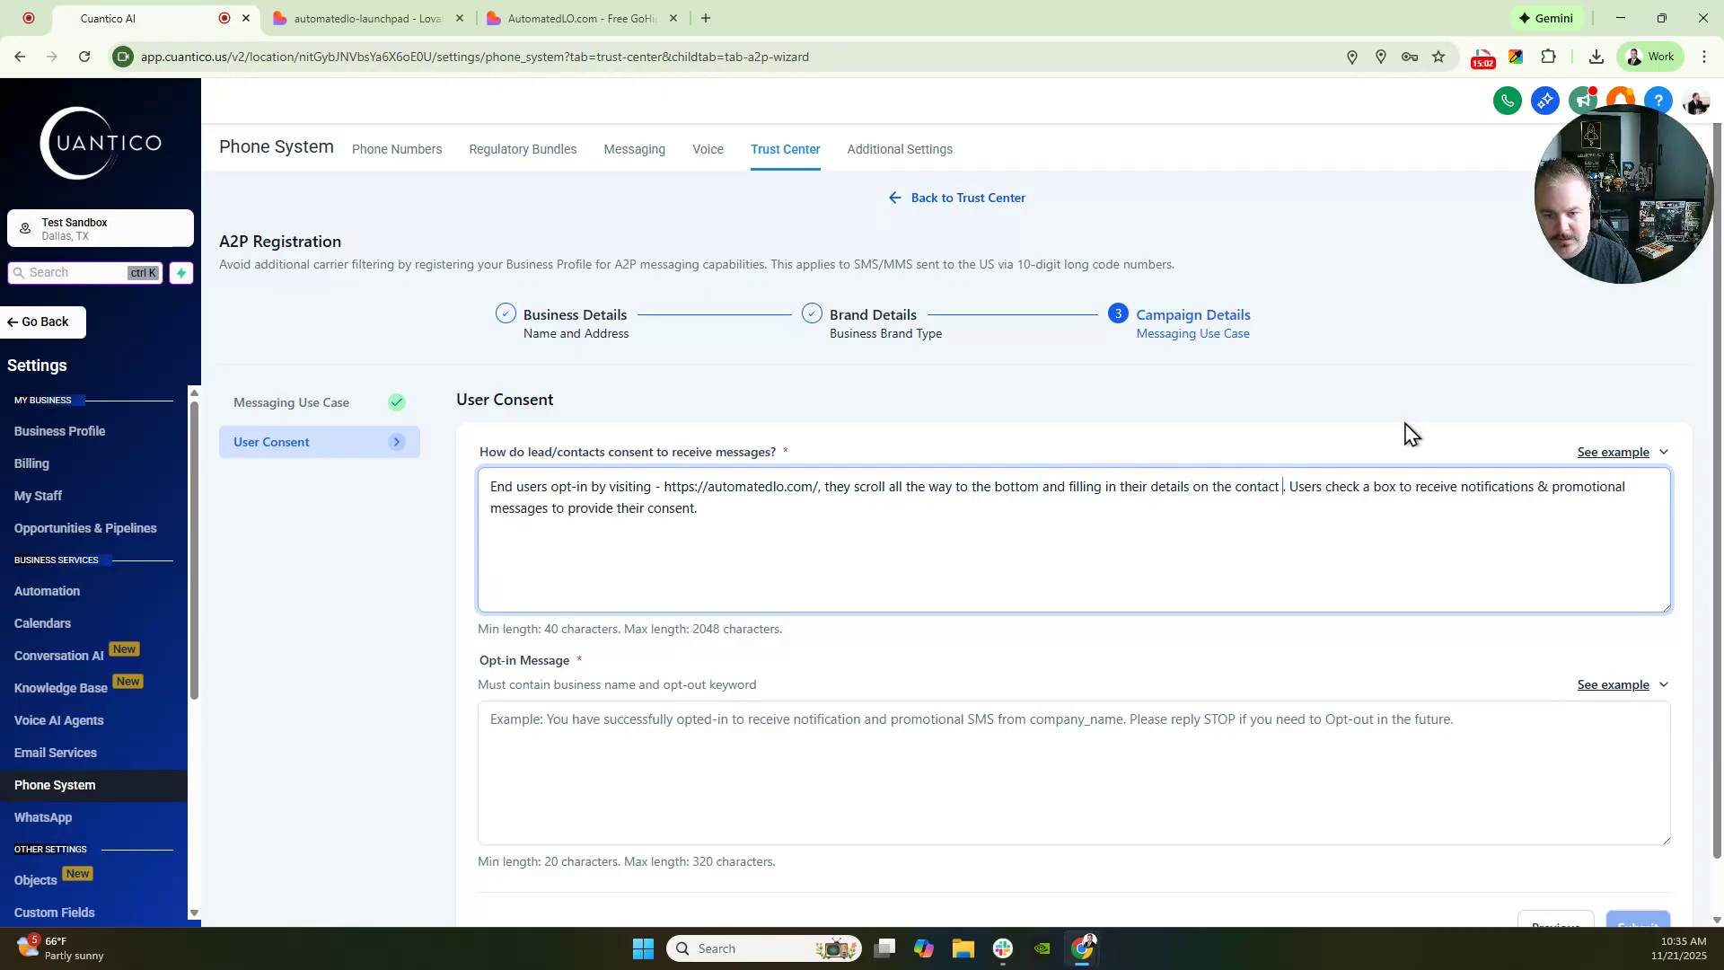
pyautogui.write('form')
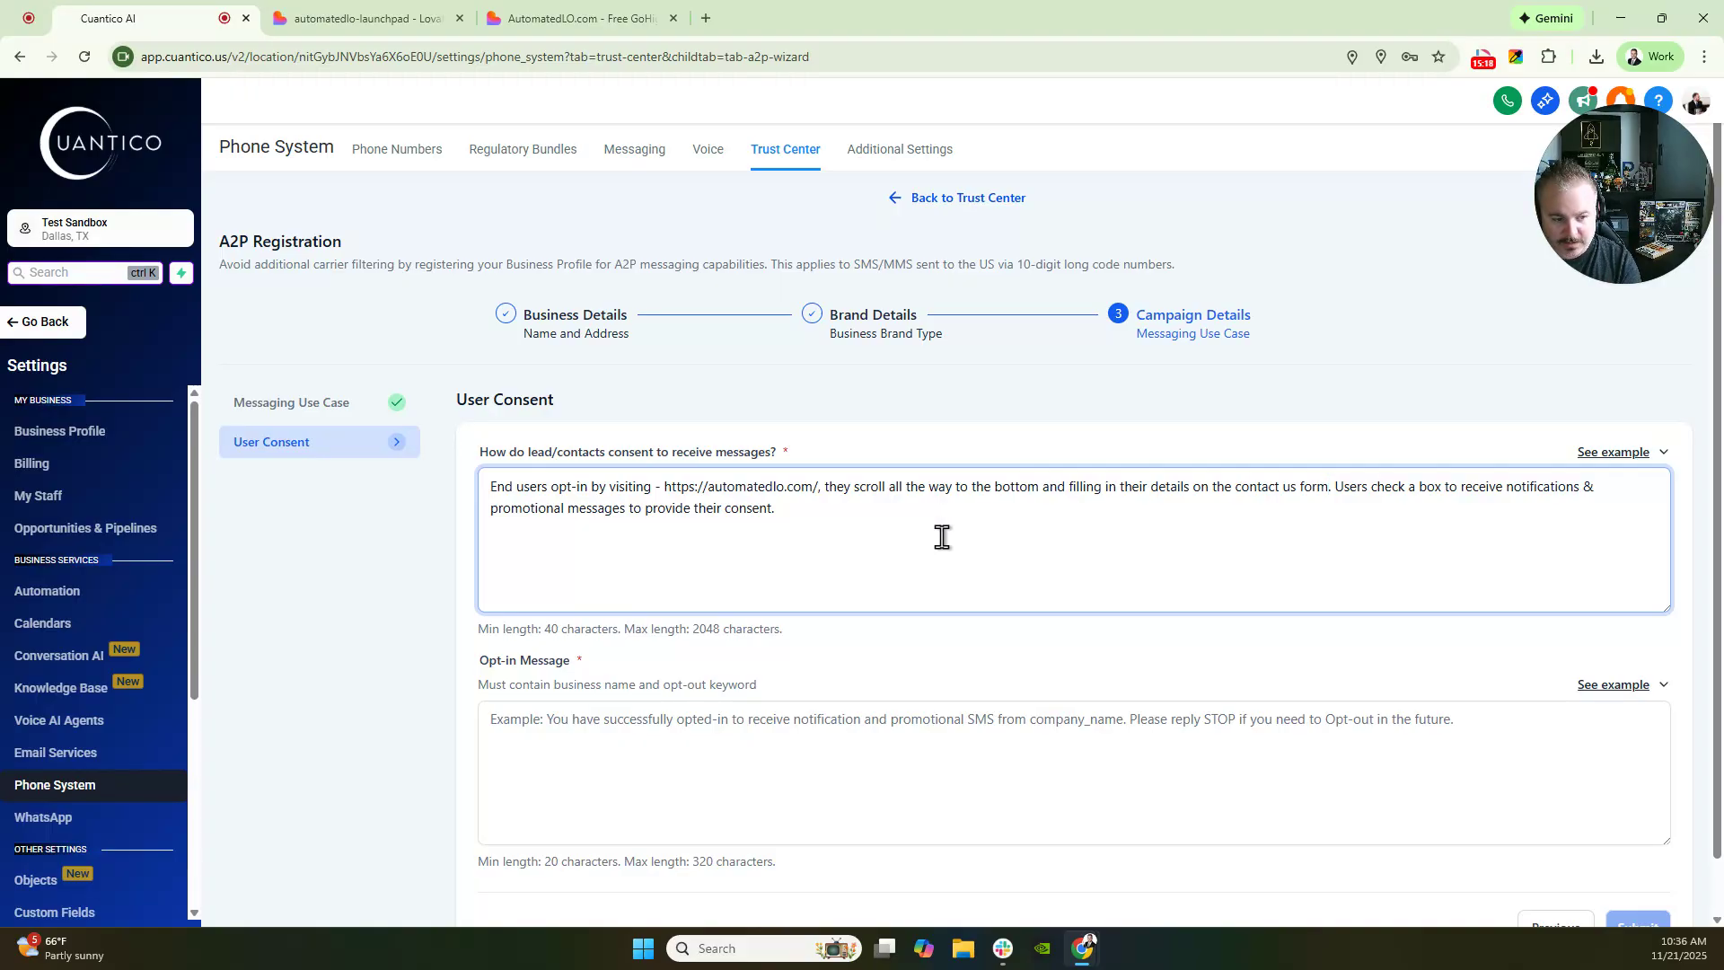
# - Paste the example opt-in message, replace company_name with the owner's name, and submit the registration
pyautogui.click(1662, 685)
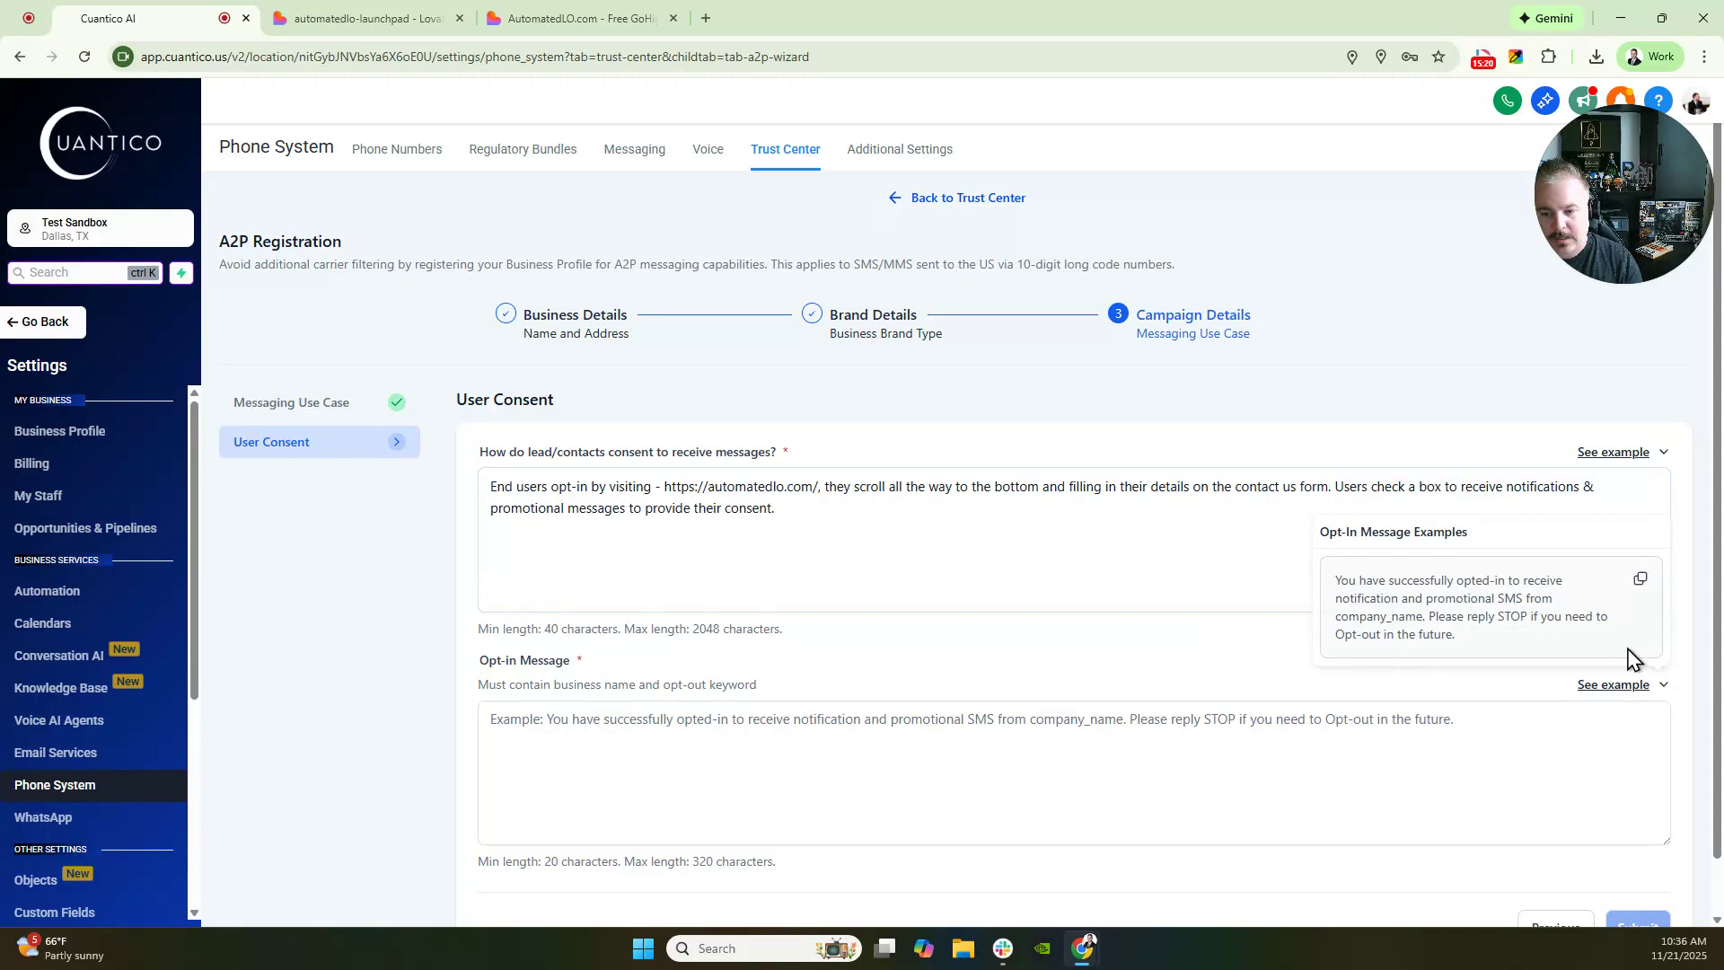
pyautogui.click(1642, 583)
pyautogui.click(962, 751)
pyautogui.hotkey('ctrl', 'v')
pyautogui.scroll(-1, 604, 615)
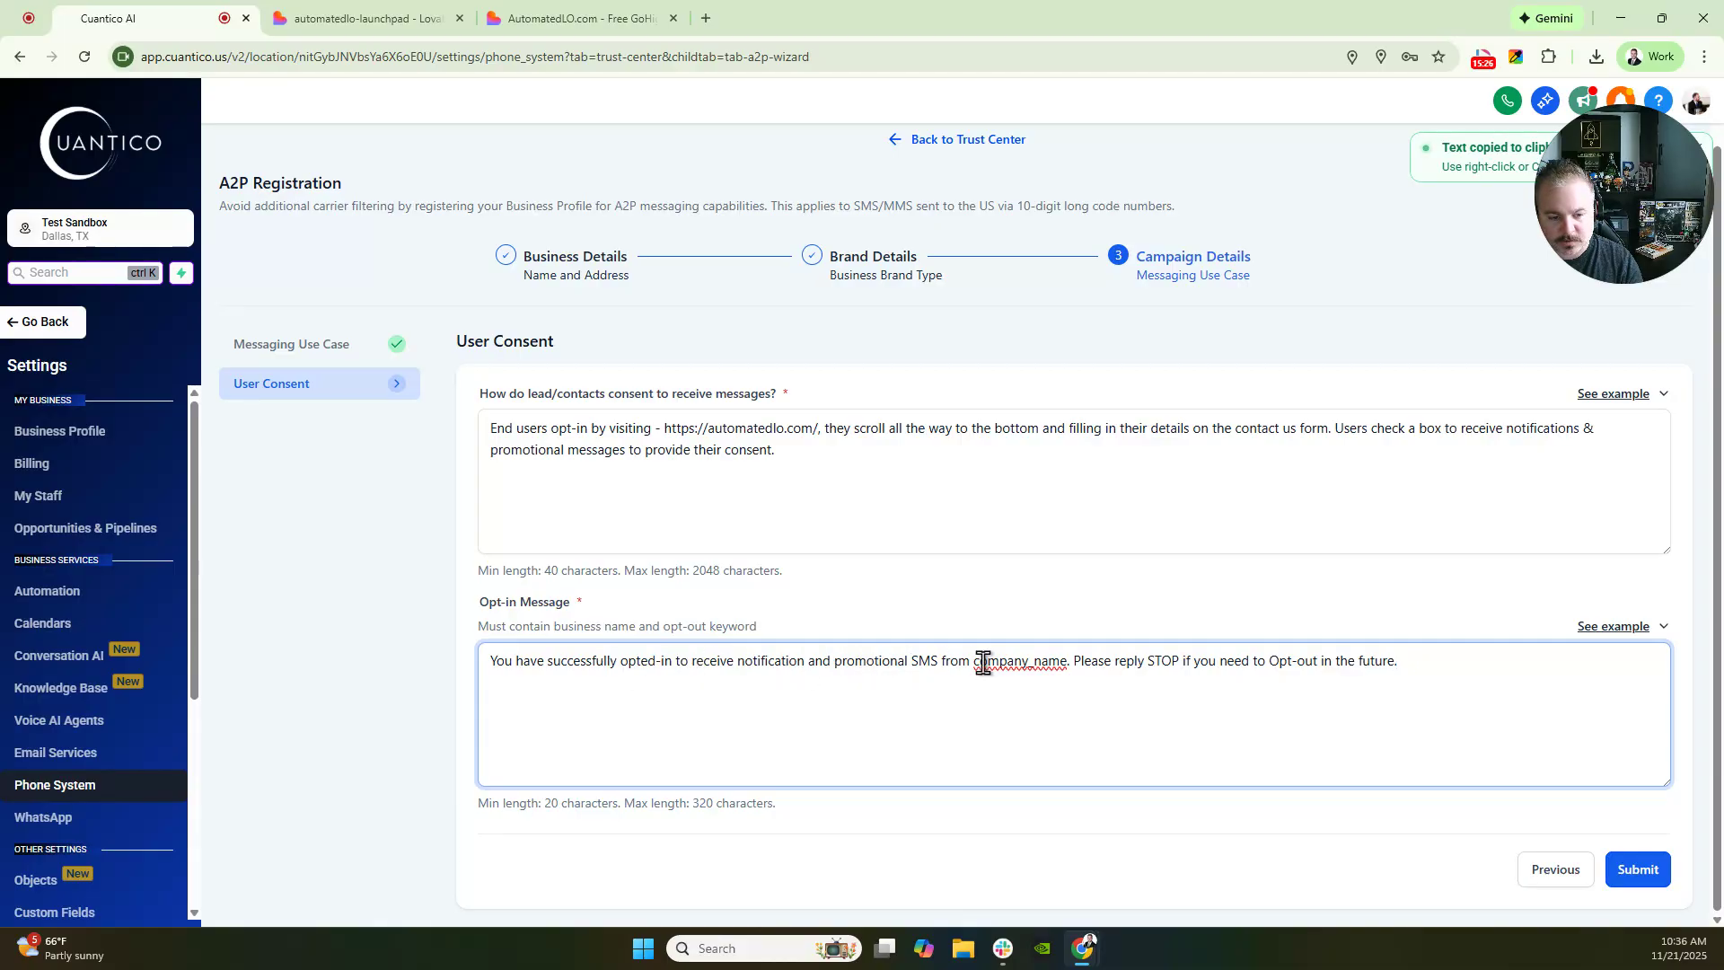
pyautogui.moveTo(974, 663); pyautogui.dragTo(1064, 663)
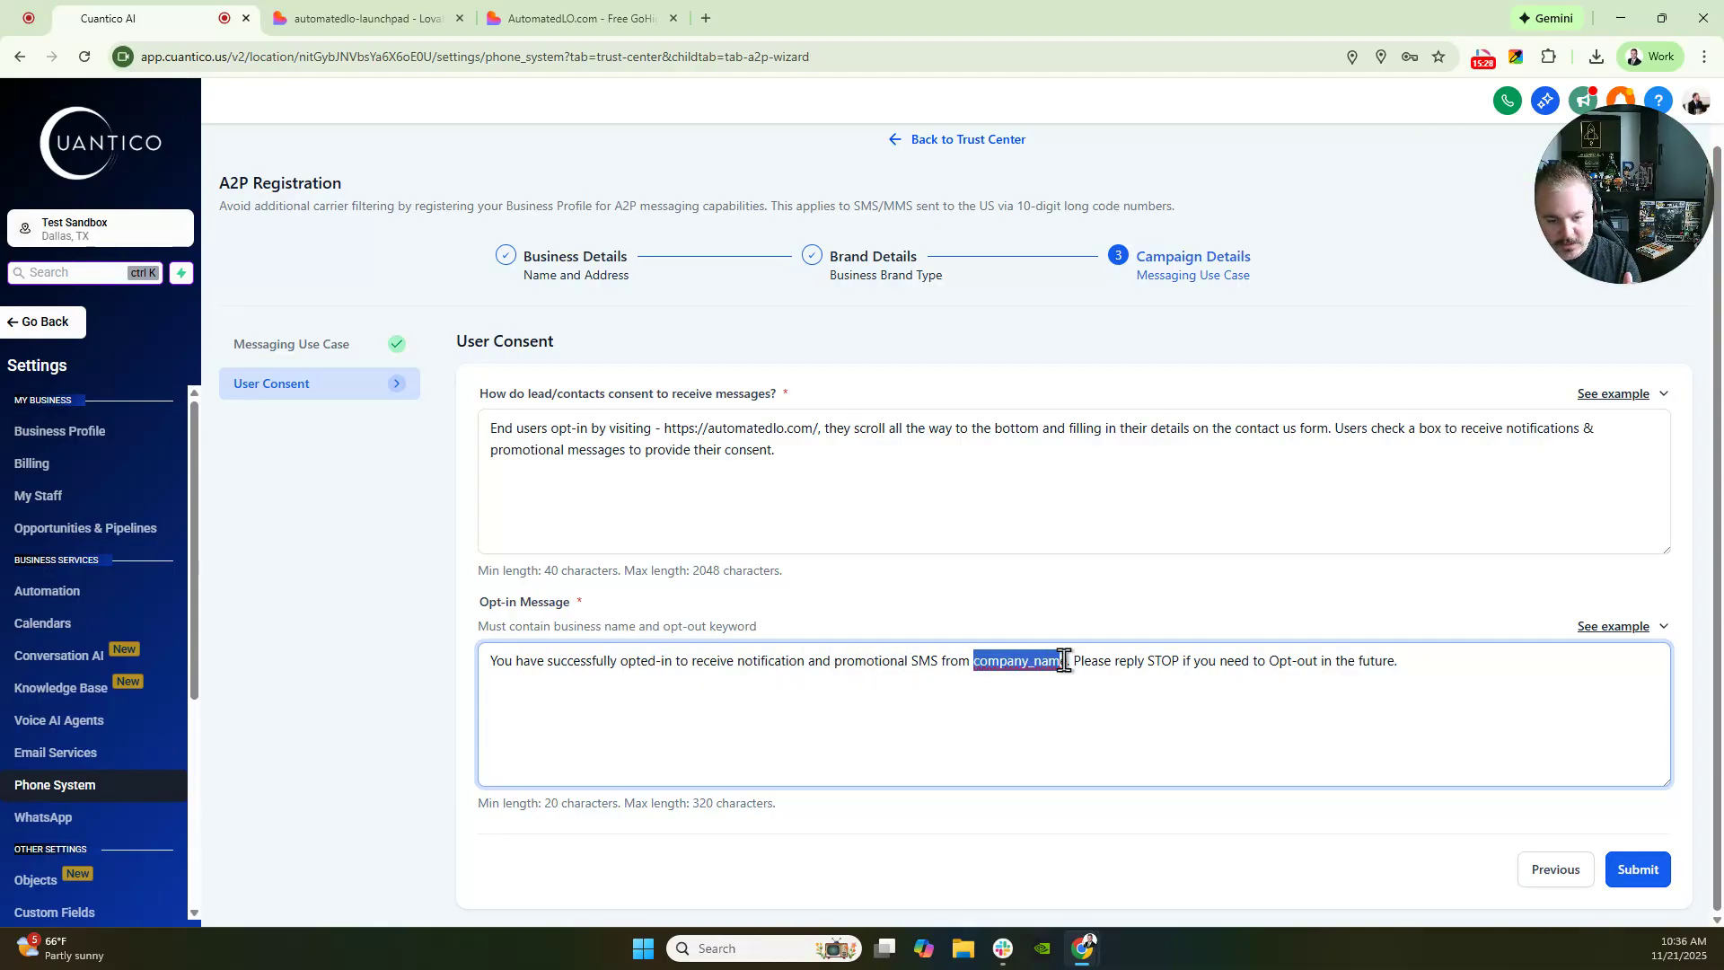
pyautogui.press('BackSpace')
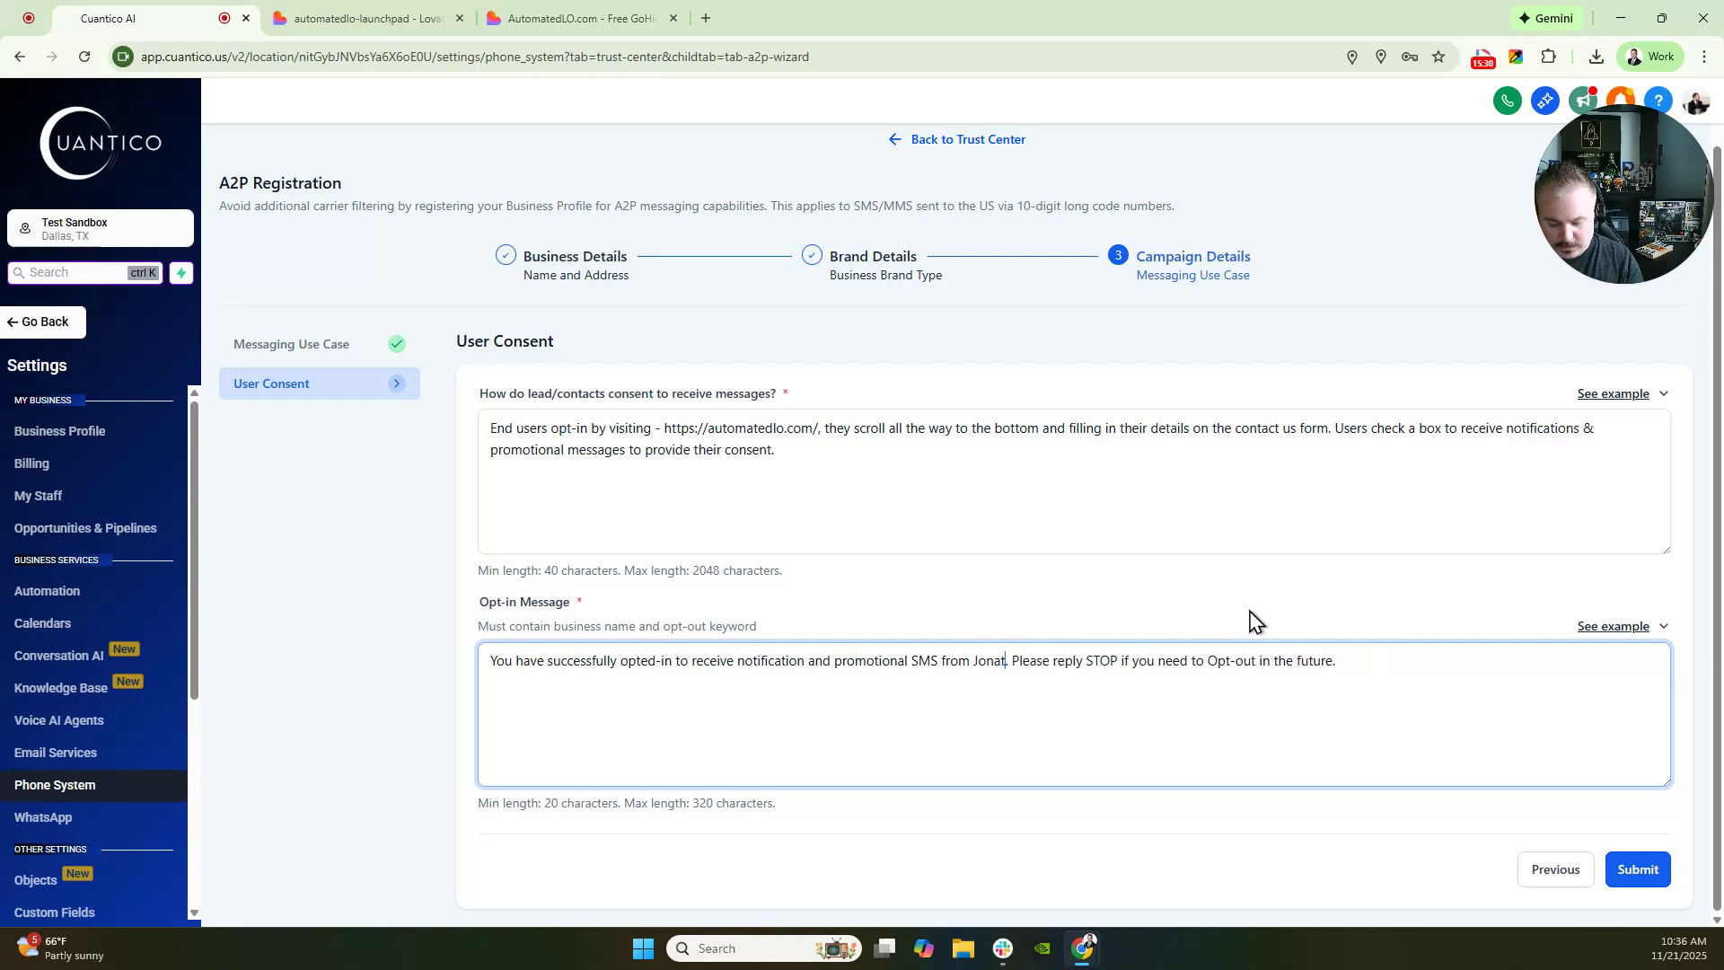
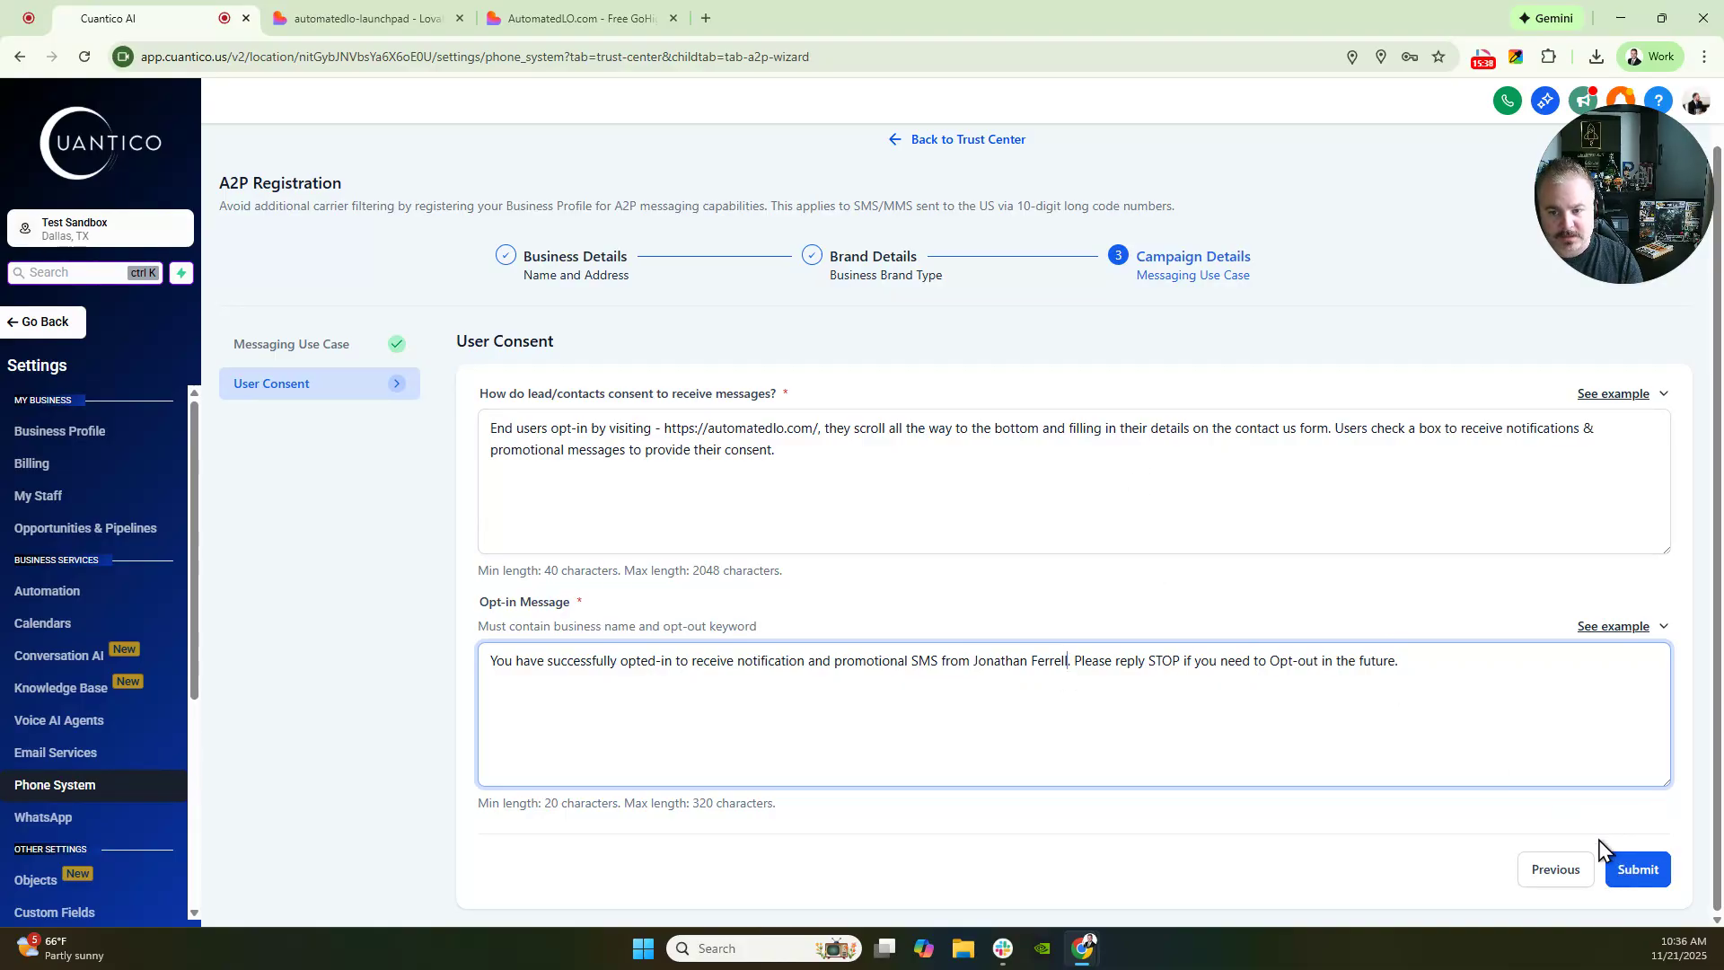
pyautogui.click(1621, 869)
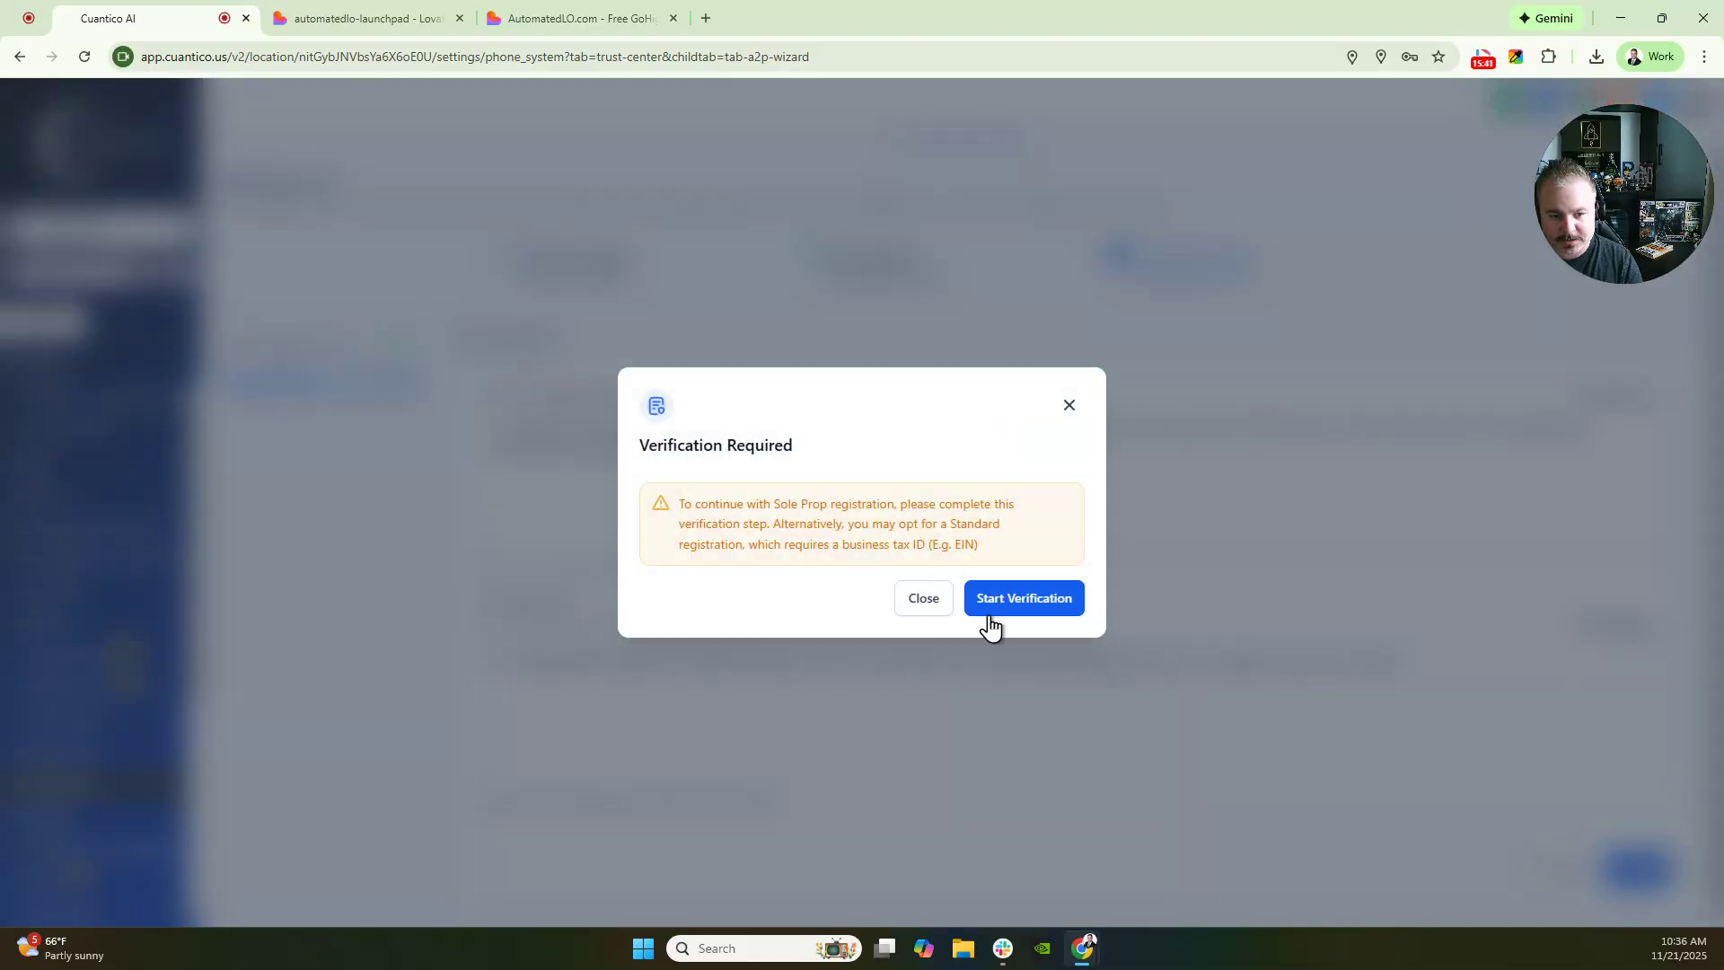
# - Begin identity verification up to the country question, then exit back to the User Consent form
pyautogui.click(1004, 603)
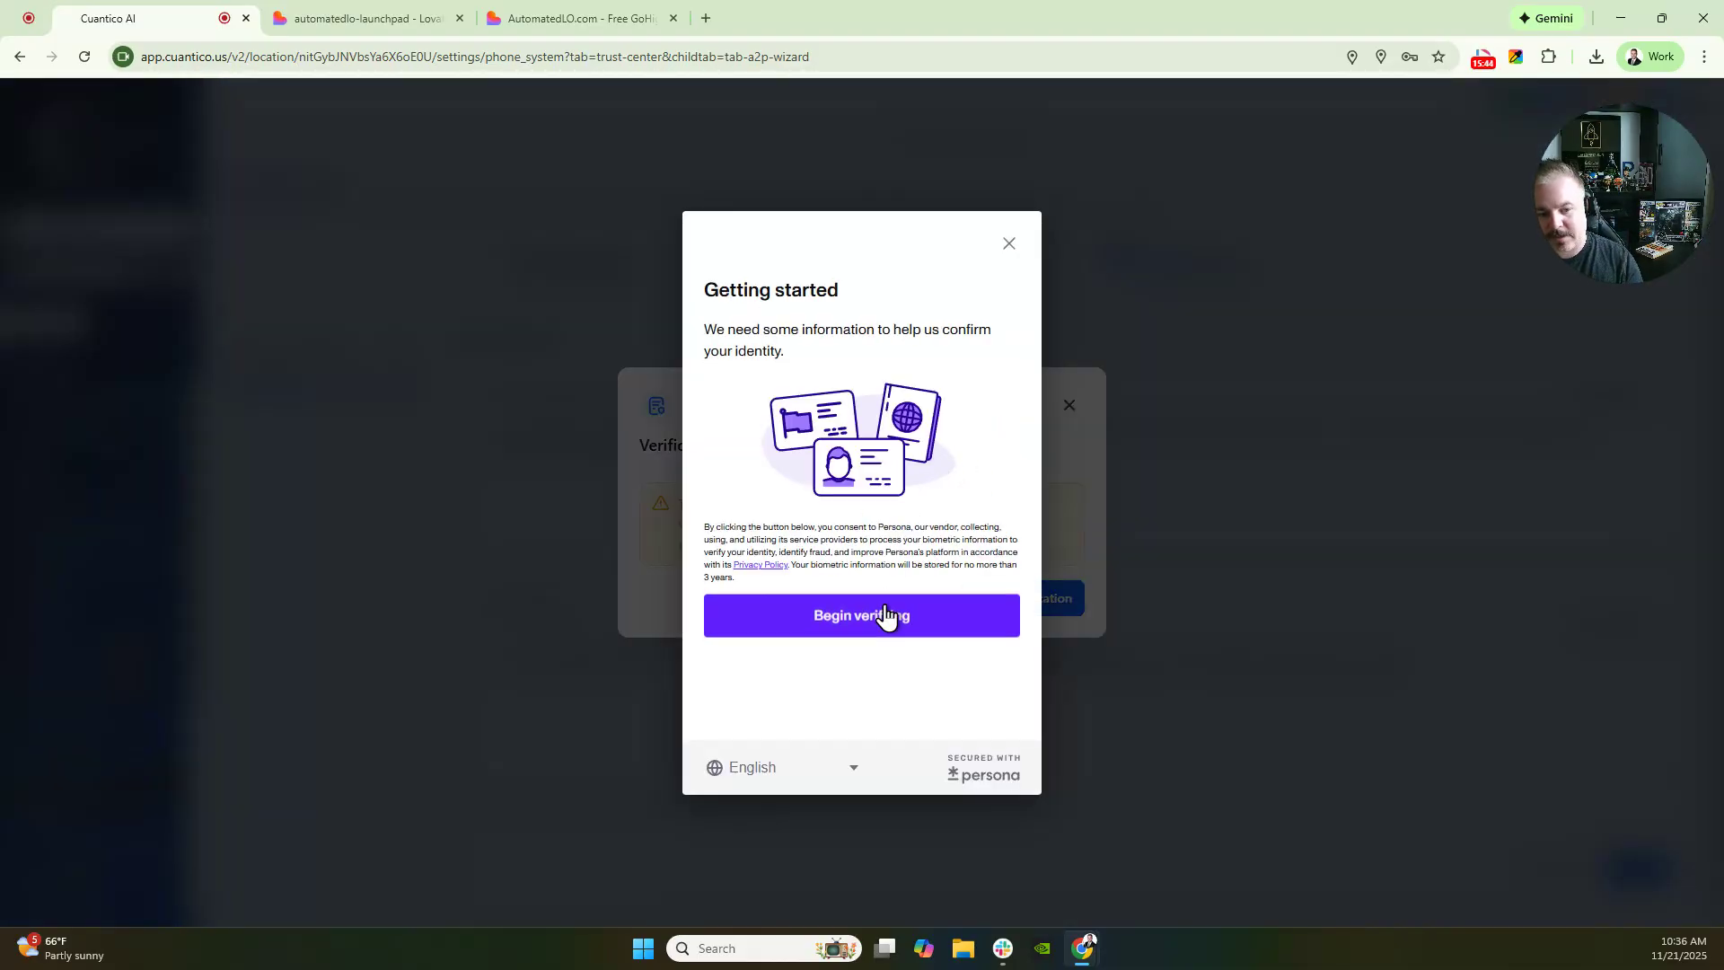
pyautogui.click(881, 616)
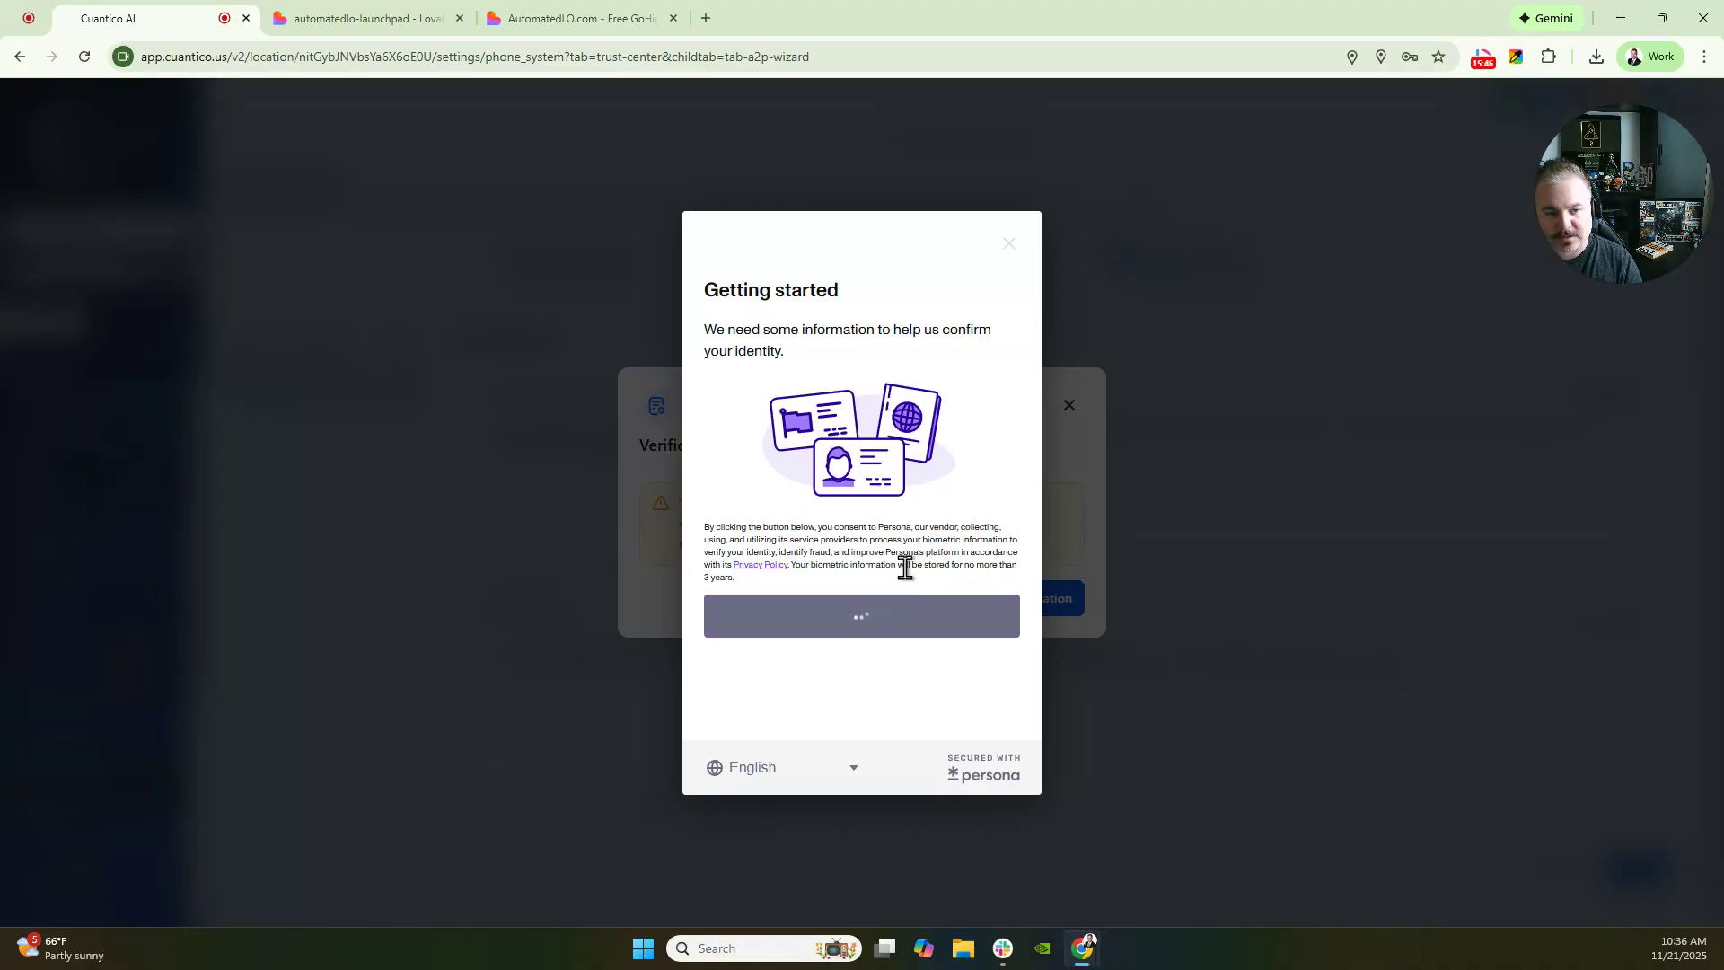
pyautogui.click(1483, 59)
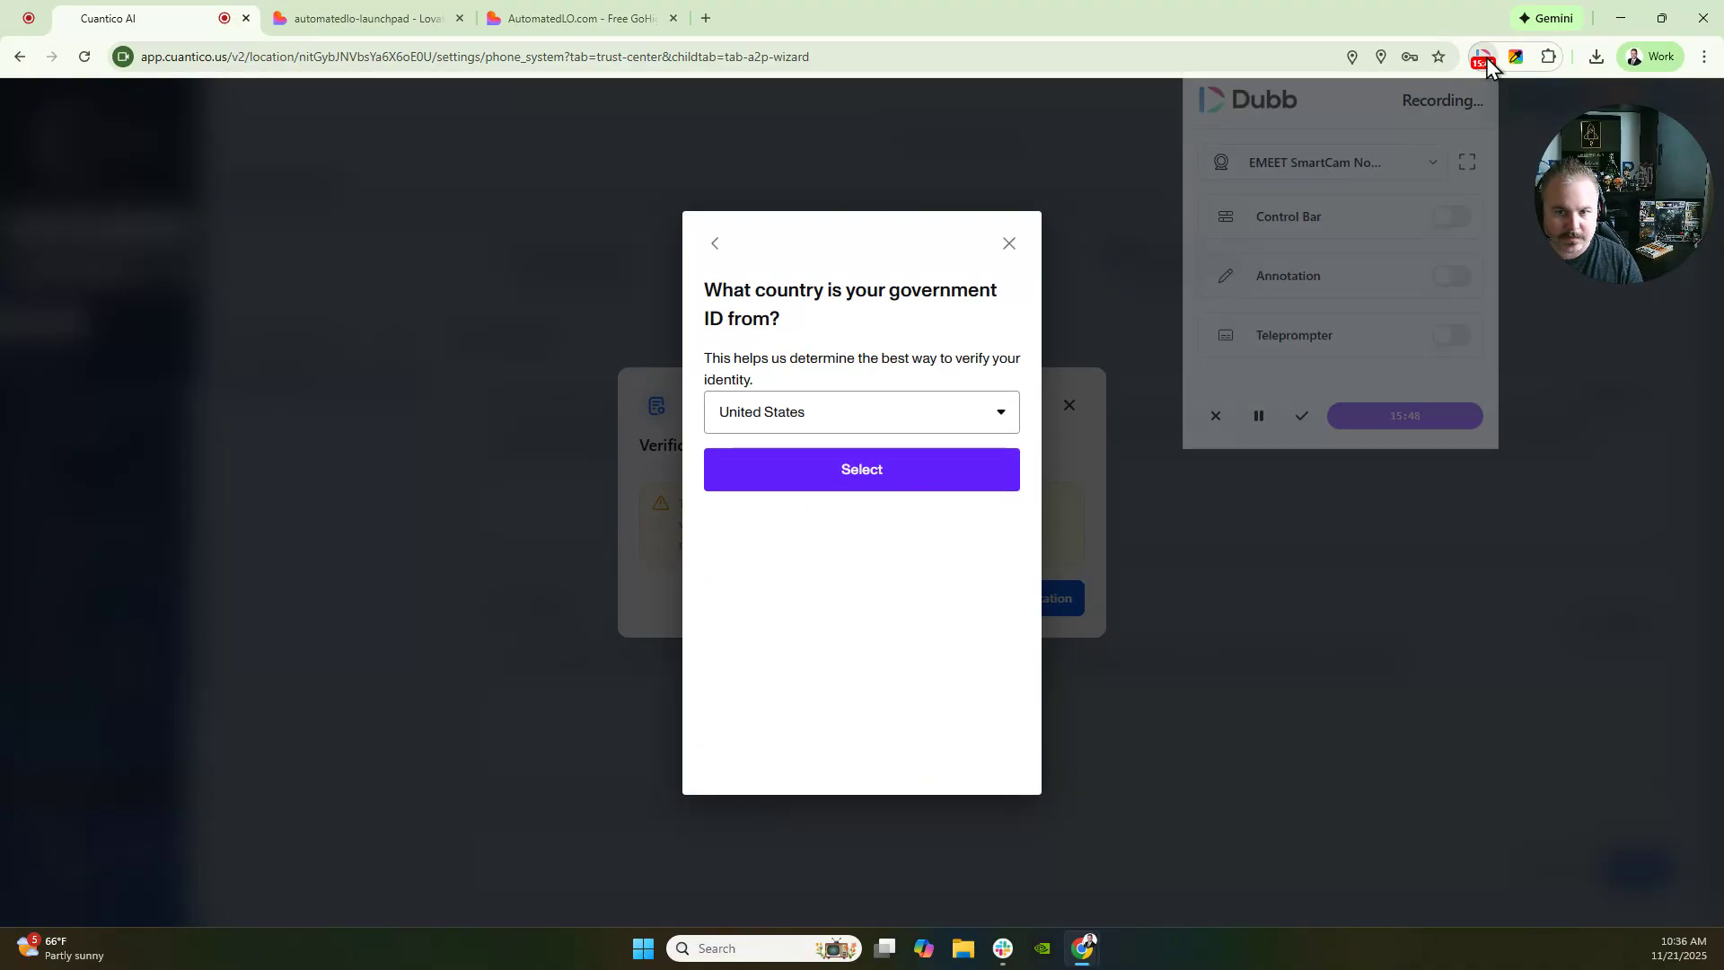
pyautogui.click(1259, 417)
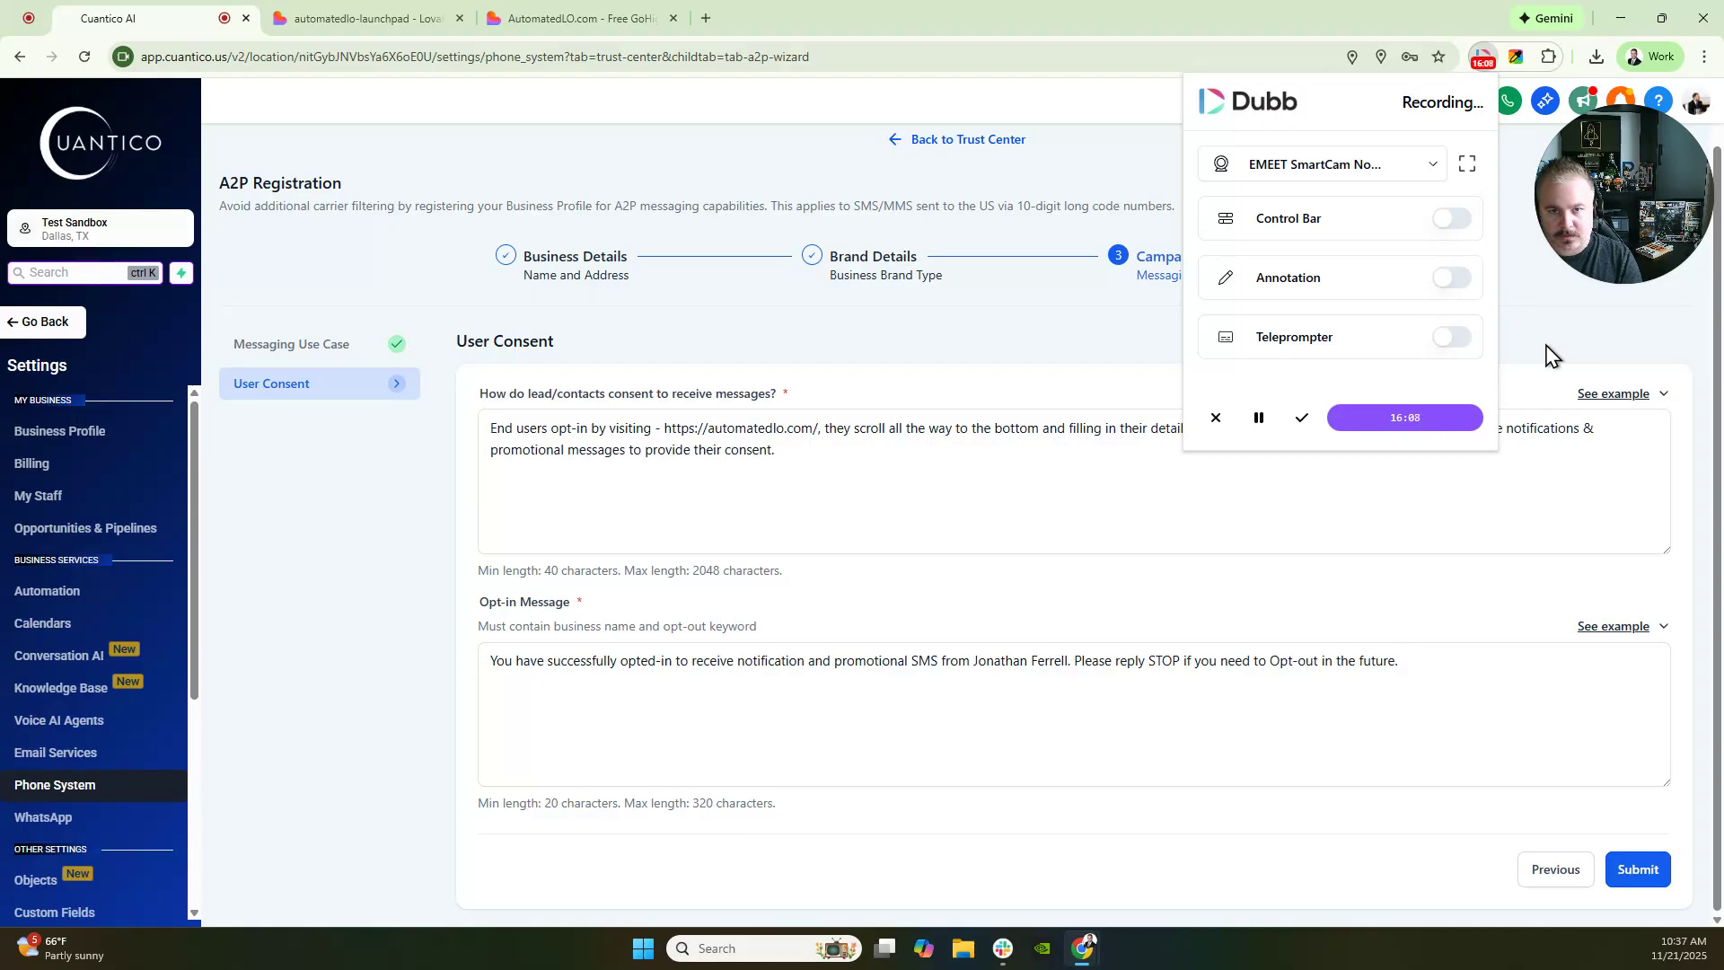
pyautogui.click(604, 439)
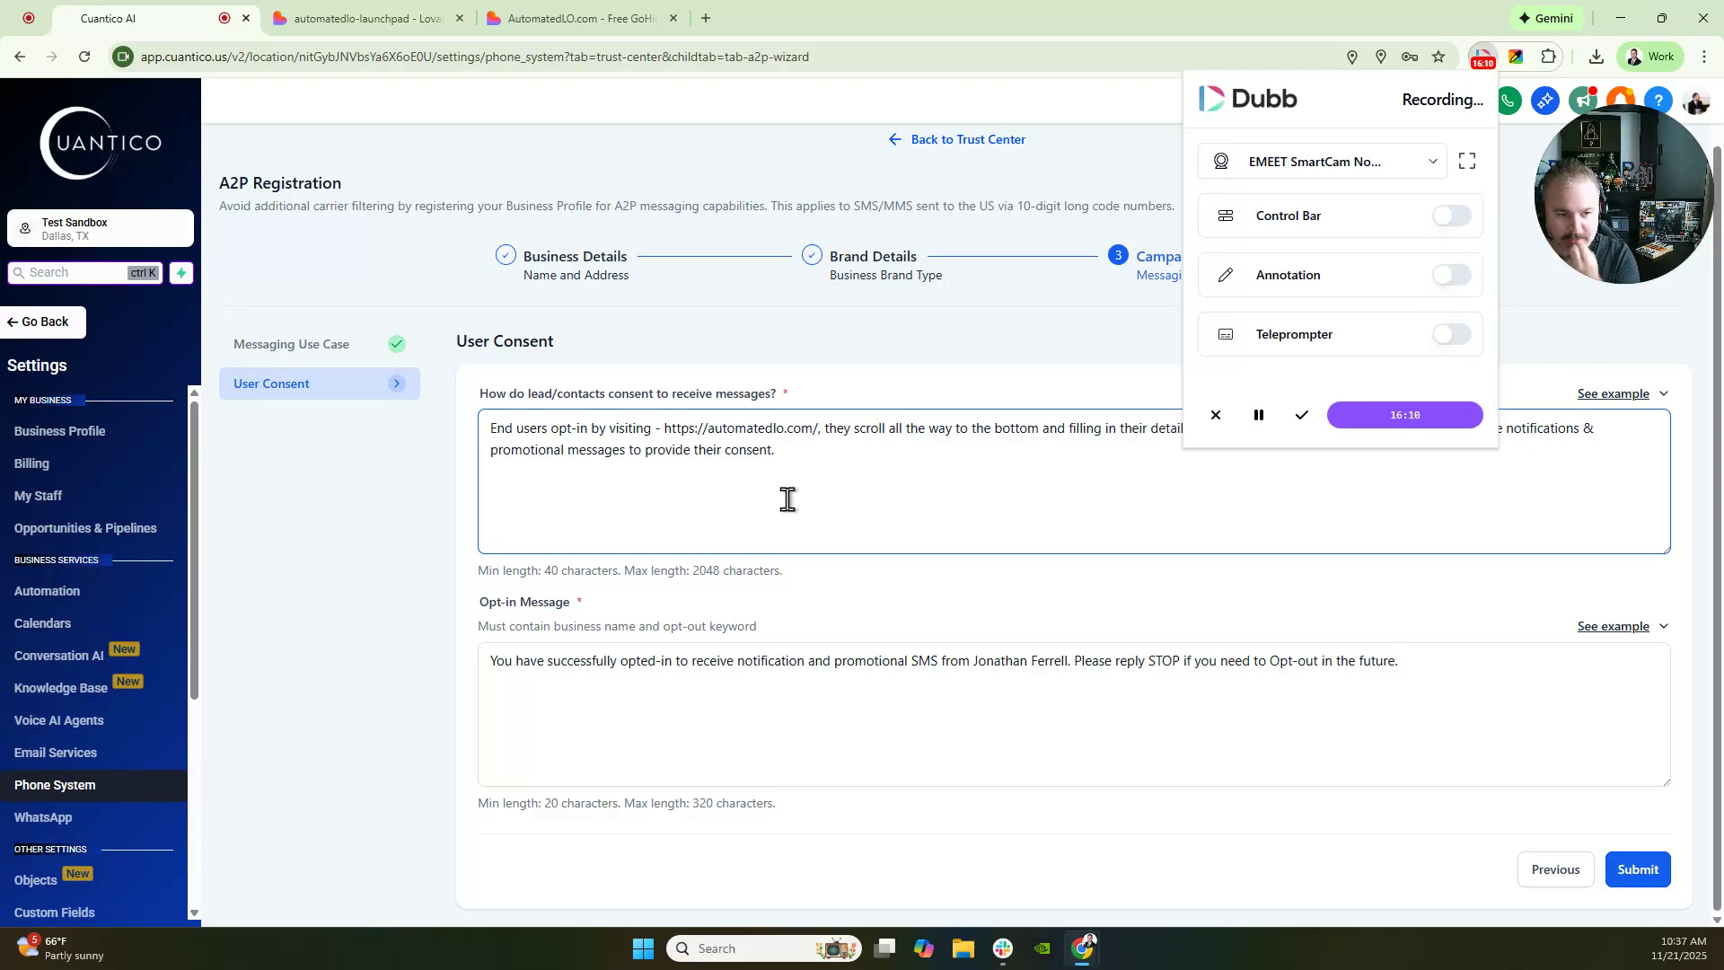
# - Return to the Messaging Use Case step to review the description and samples, then view the AutomatedLO.com tab
pyautogui.click(1543, 878)
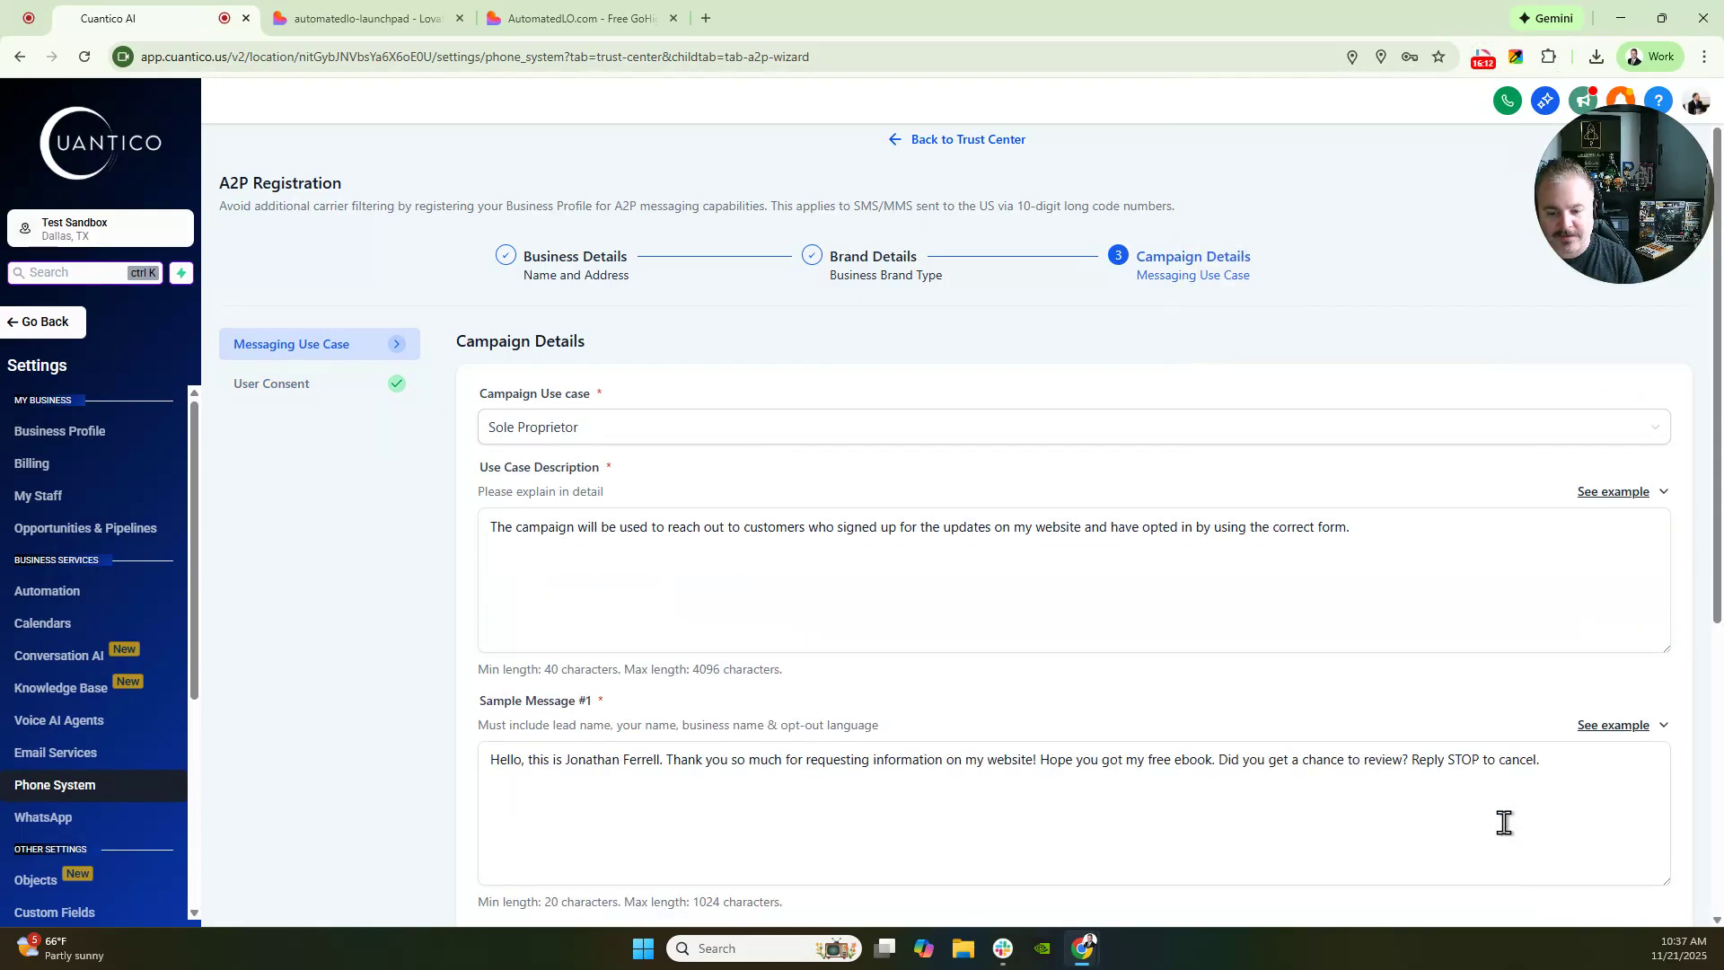
pyautogui.click(588, 527)
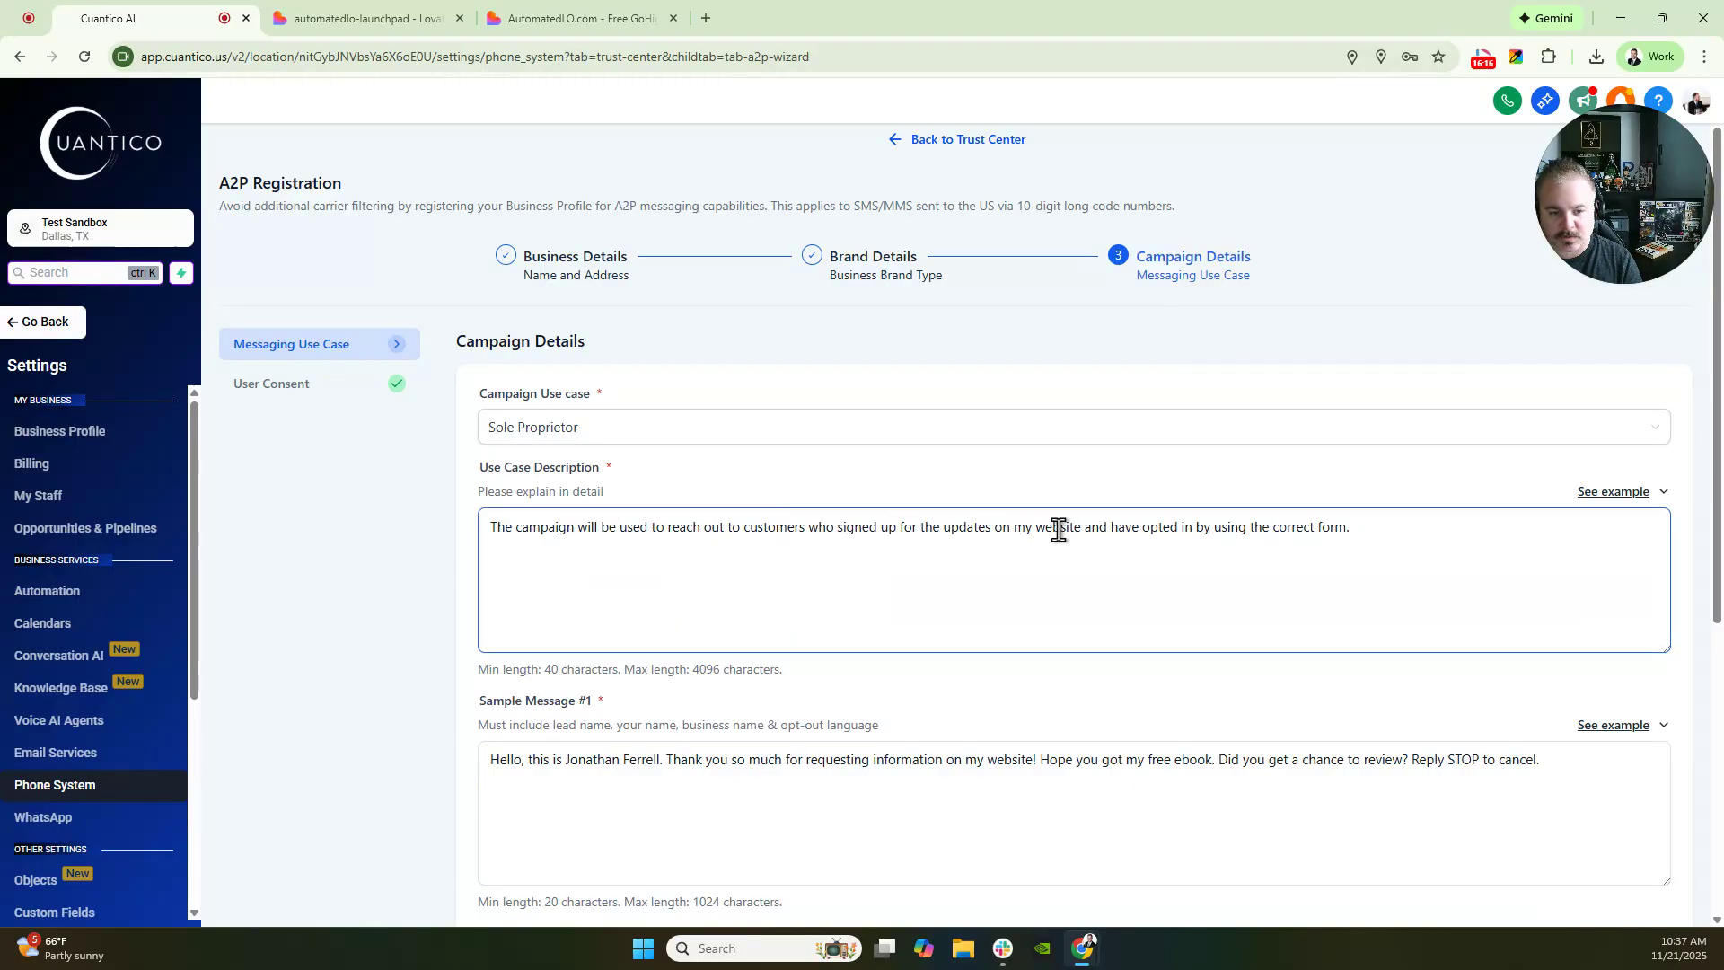
pyautogui.scroll(-5, 1445, 561)
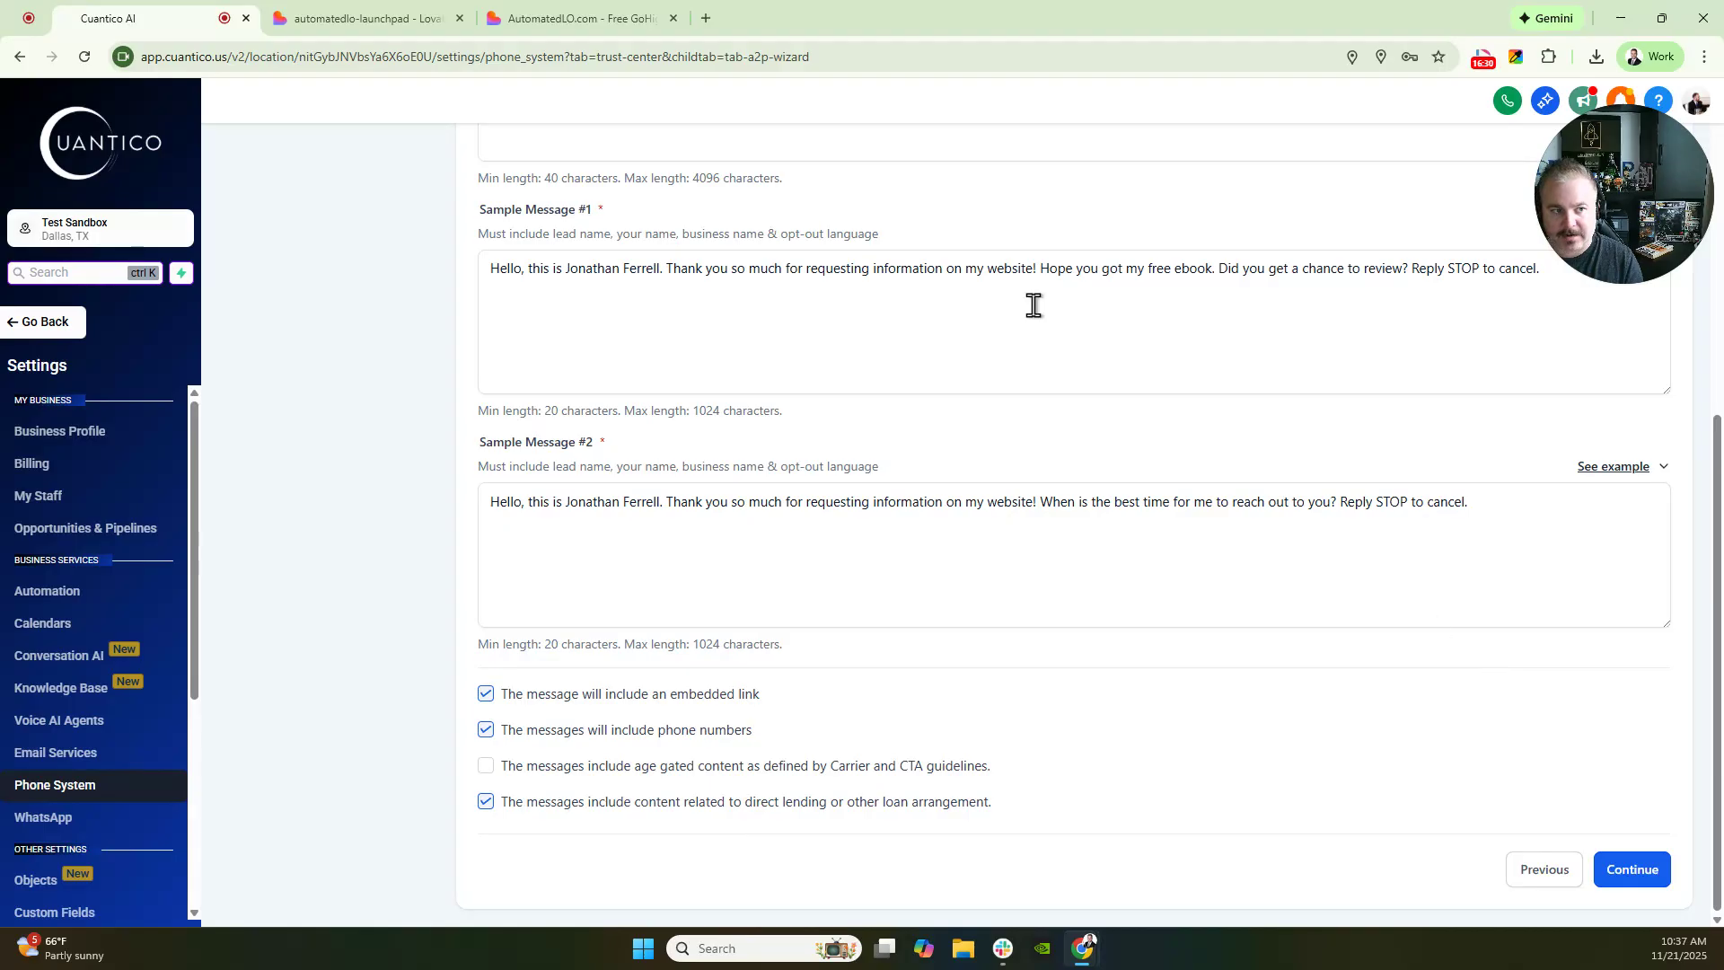
pyautogui.click(620, 19)
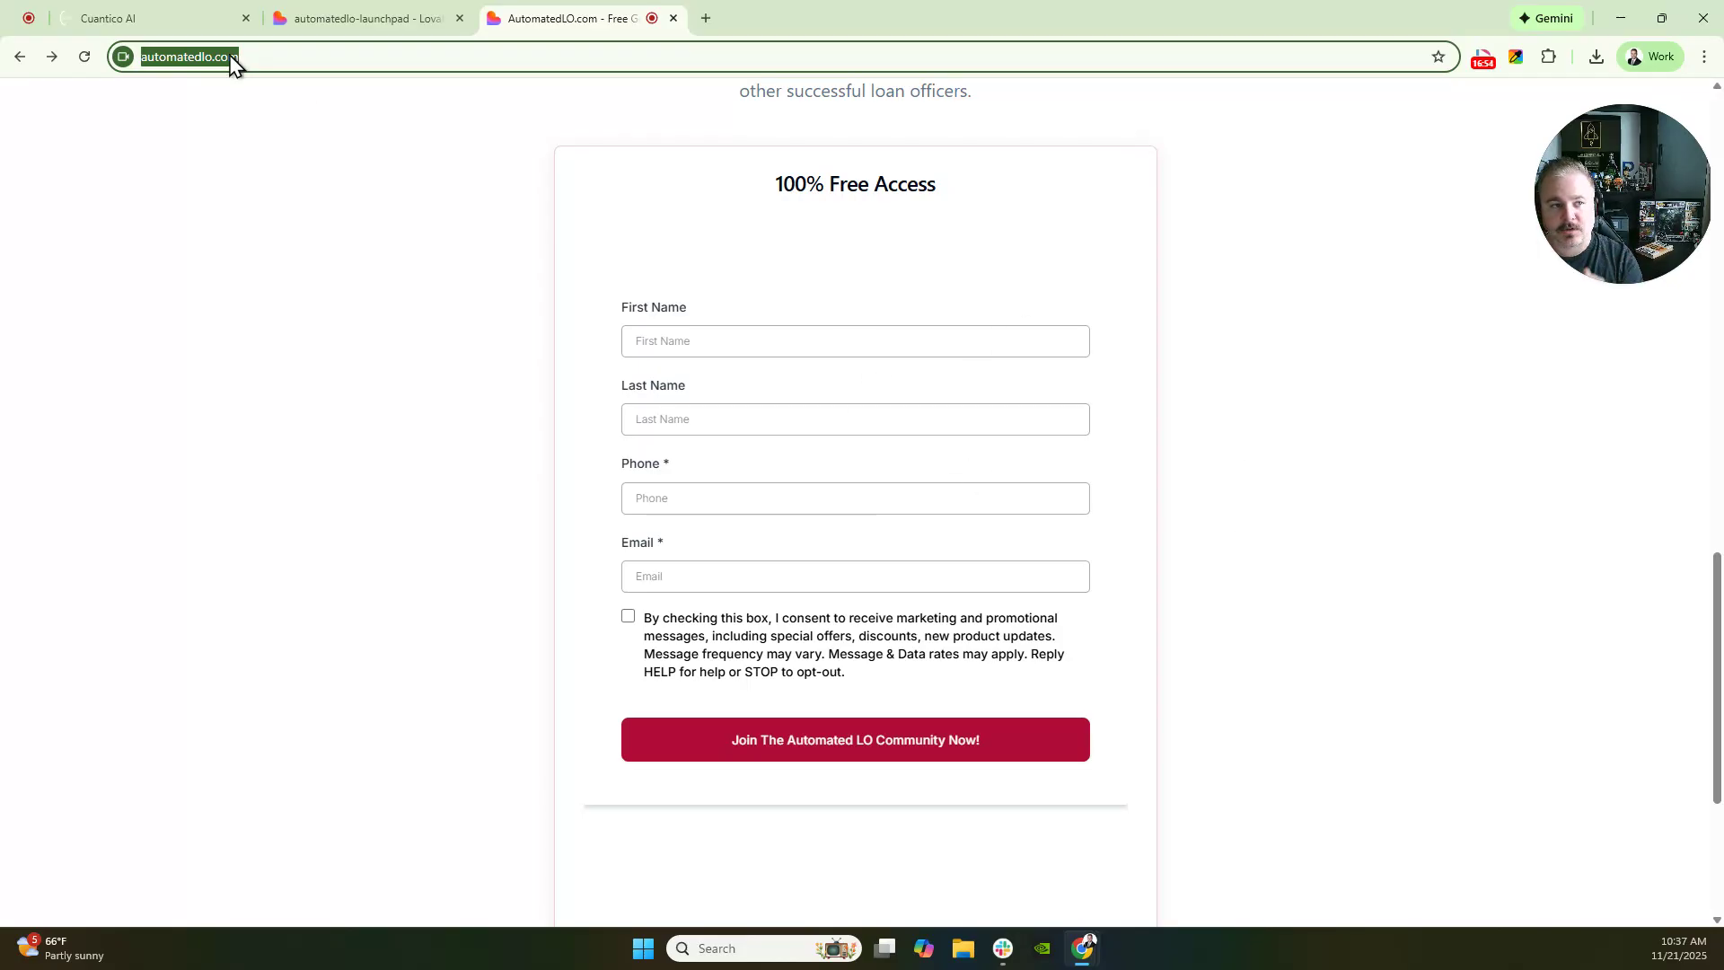
# - Back in Cuantico, continue from Campaign Details to User Consent, select the consent URL, then view AutomatedLO.com
pyautogui.click(207, 18)
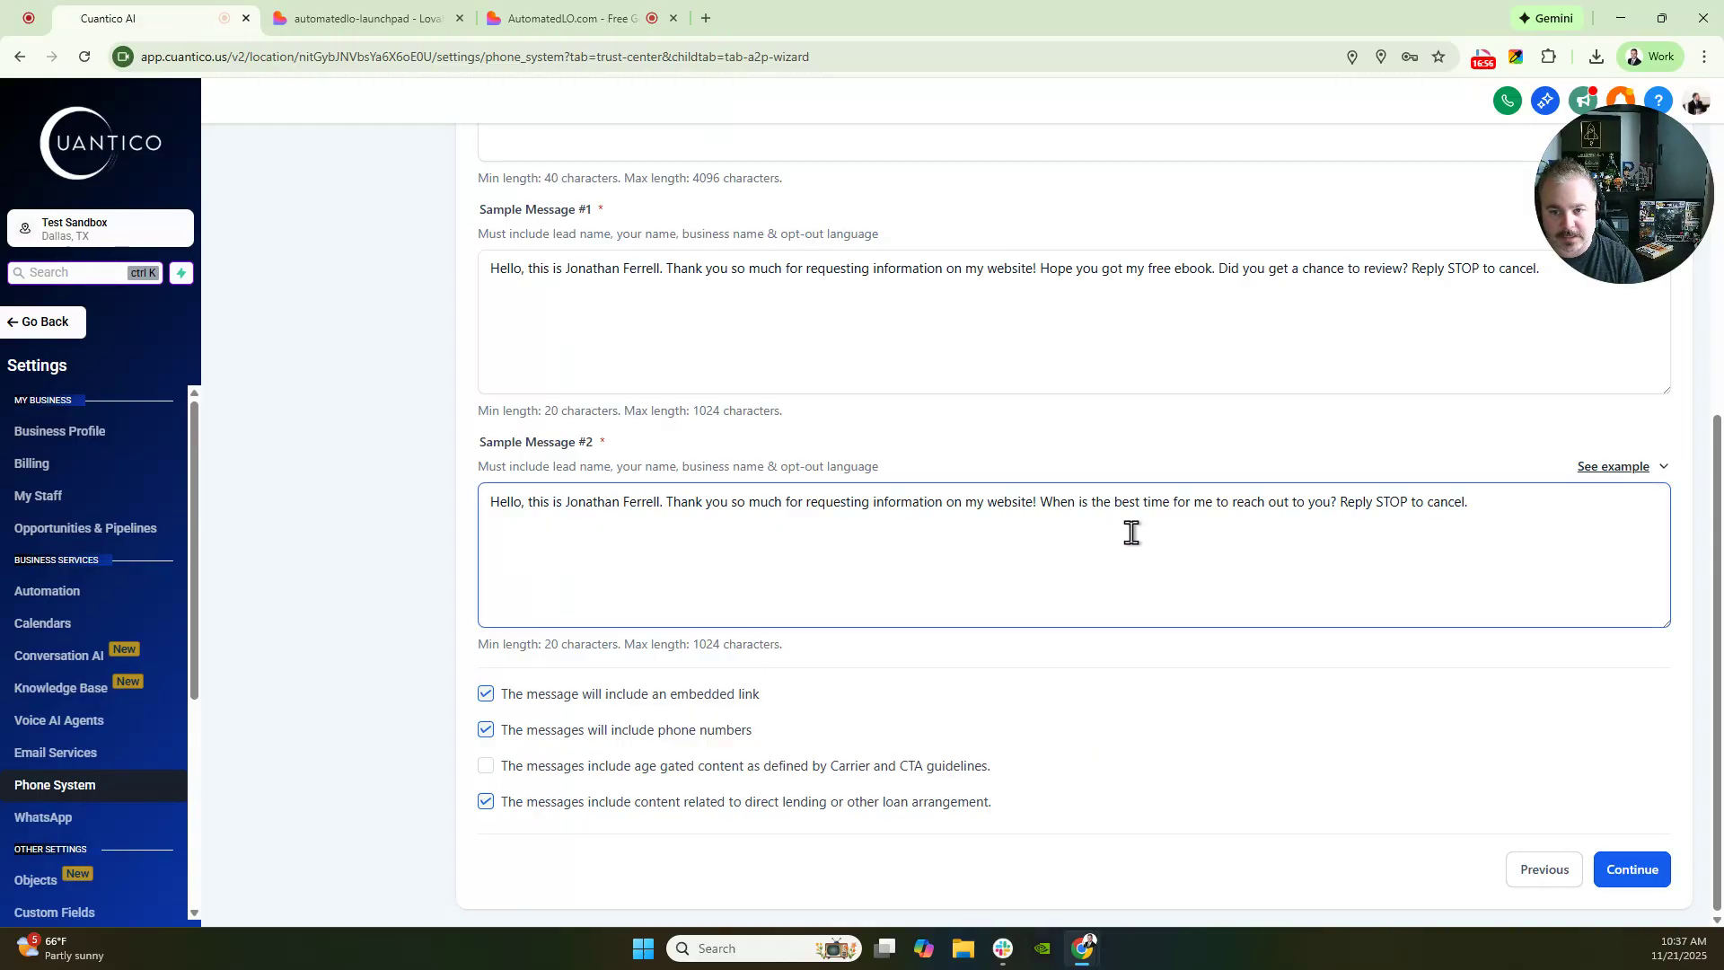
pyautogui.click(908, 337)
pyautogui.scroll(1, 748, 364)
pyautogui.scroll(3, 749, 364)
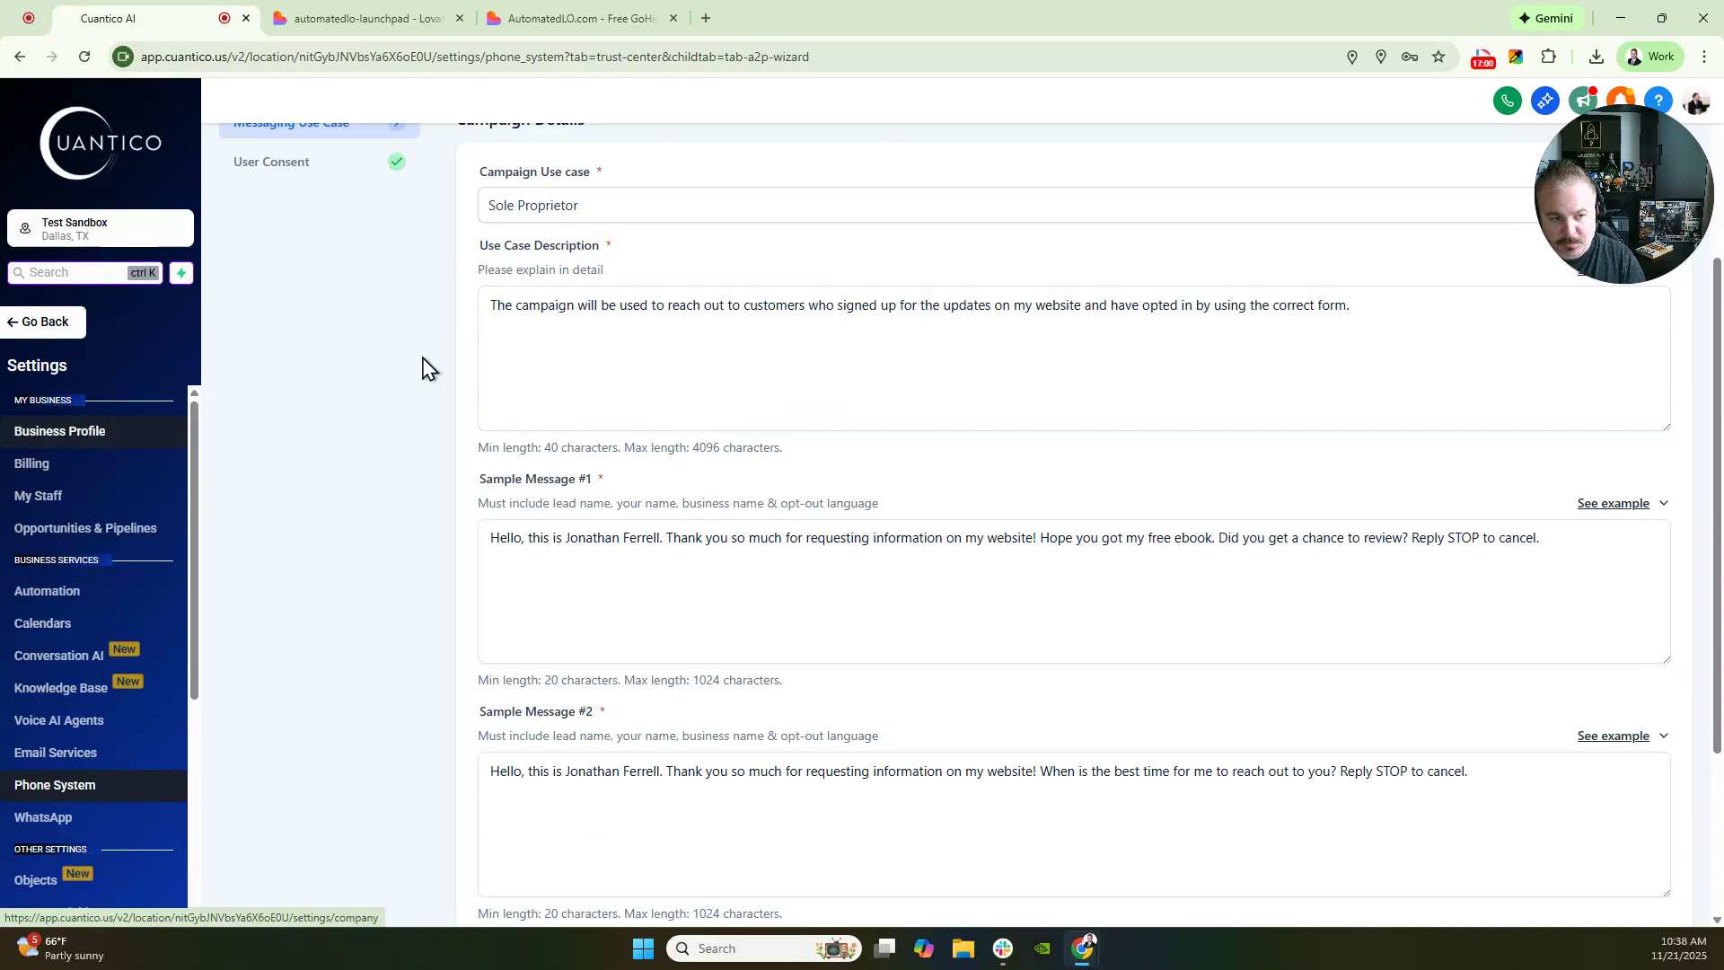
pyautogui.click(803, 342)
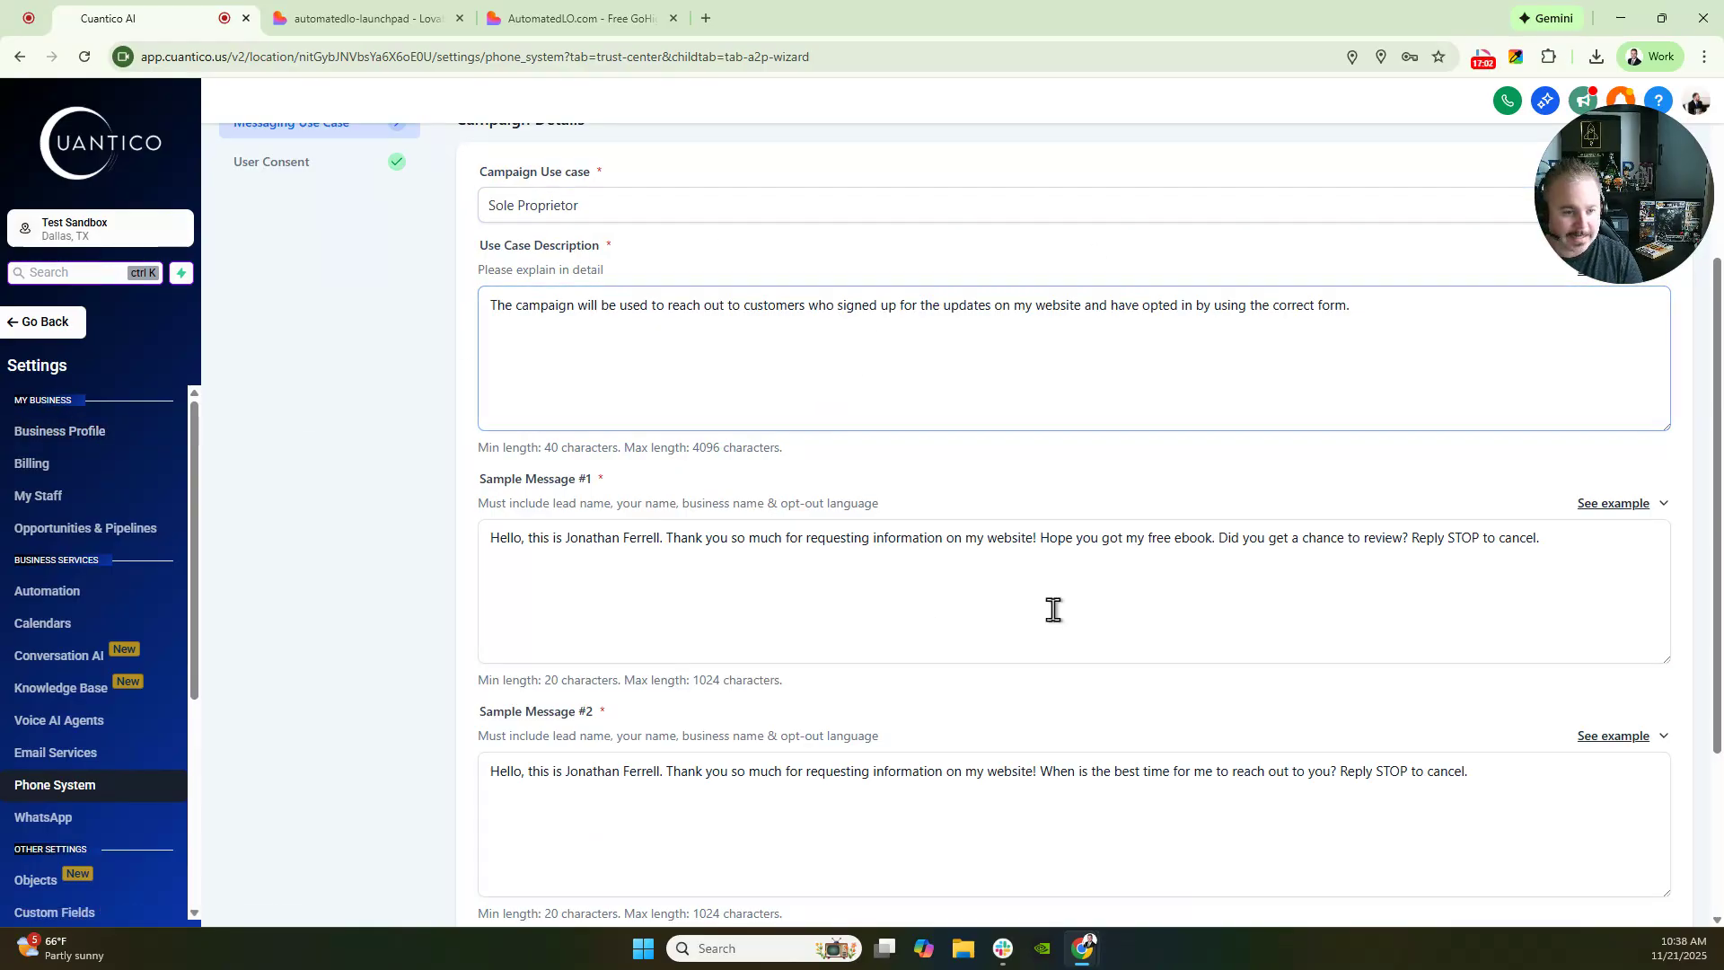
pyautogui.scroll(-4, 1050, 608)
pyautogui.click(1605, 866)
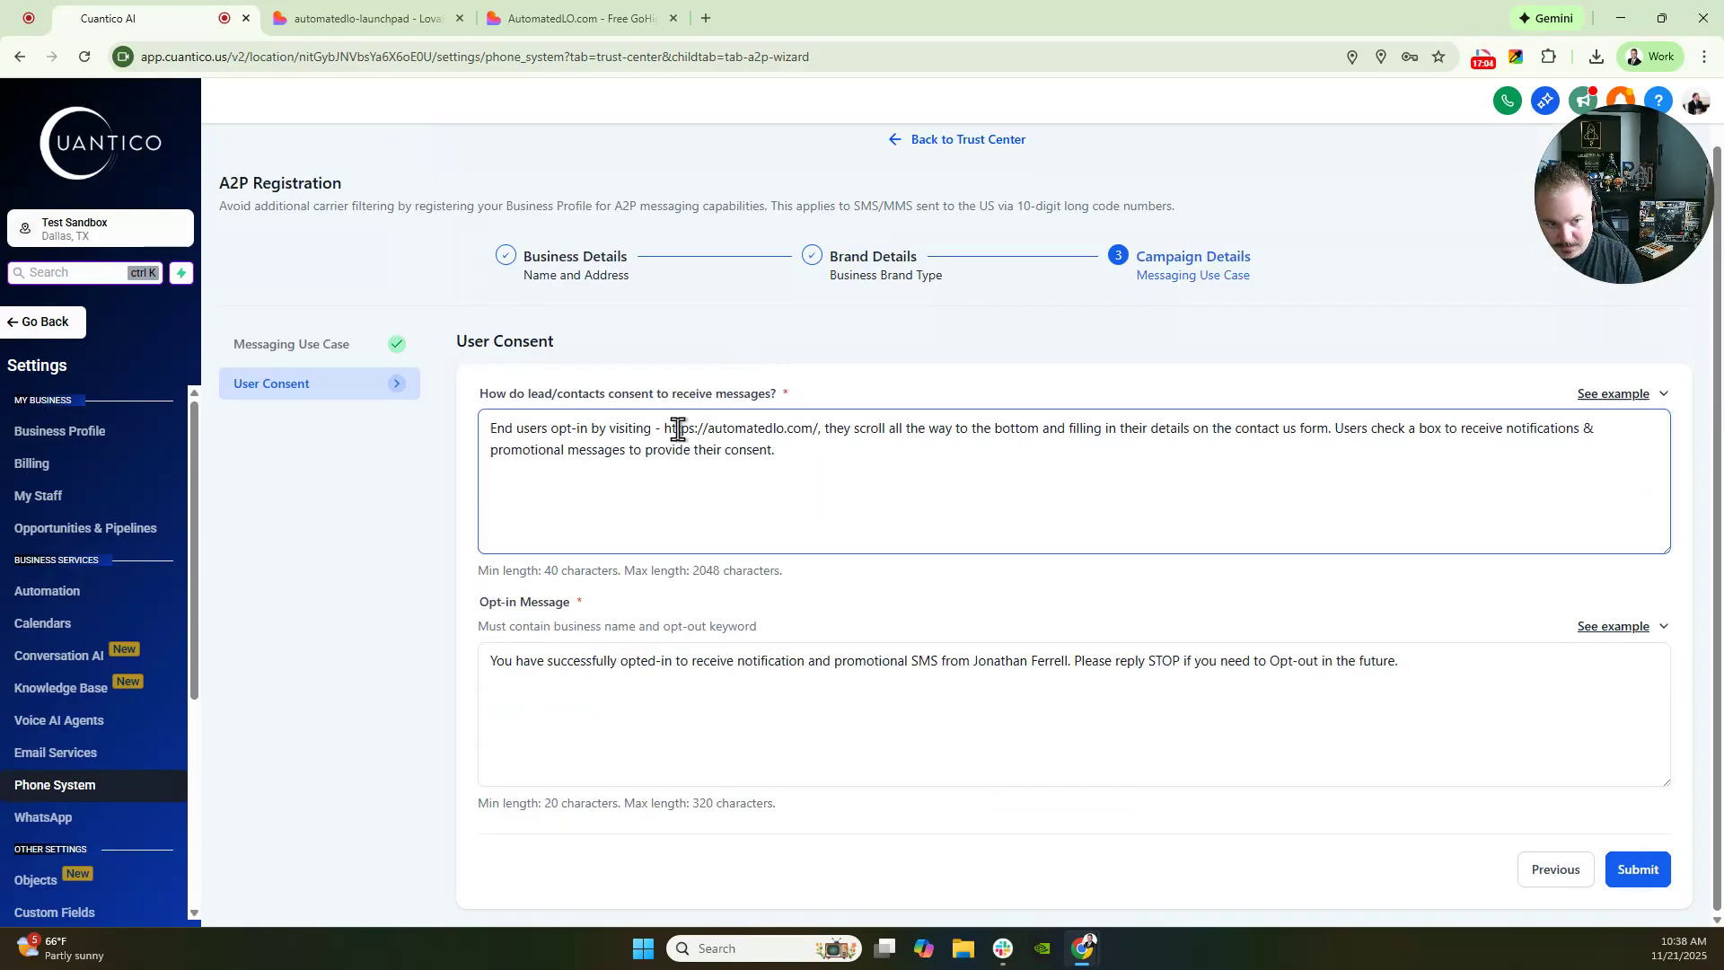
pyautogui.moveTo(662, 428); pyautogui.dragTo(827, 428)
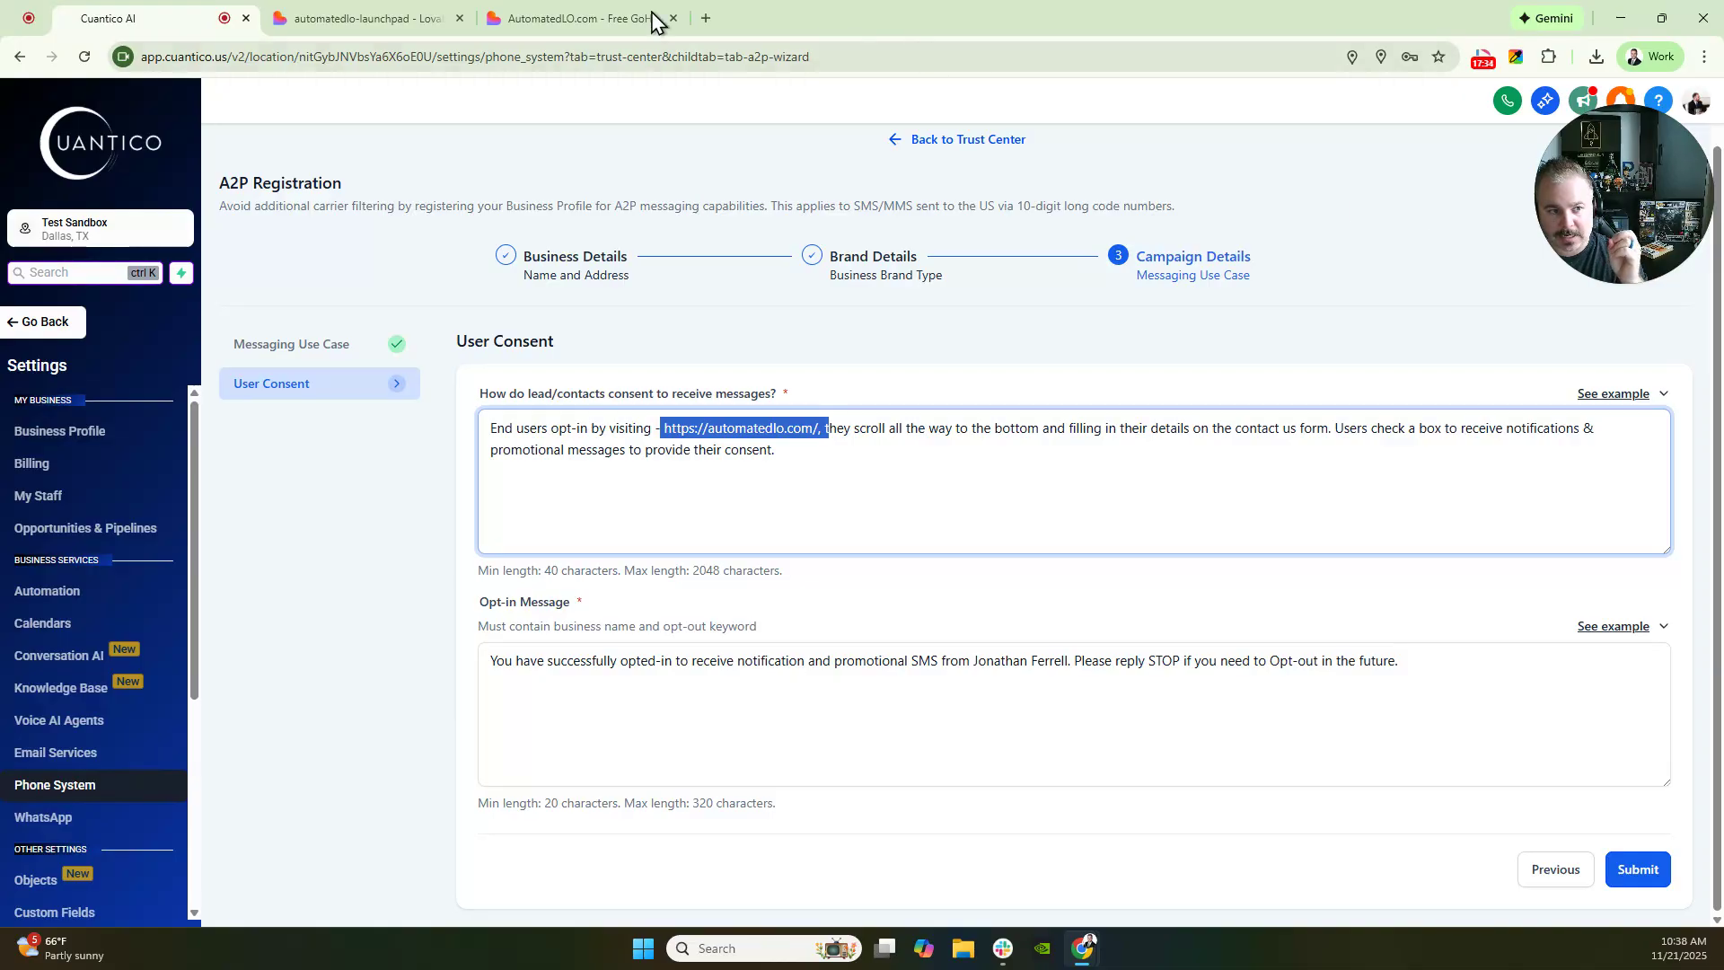
pyautogui.click(628, 20)
# - Bring up the AutomatedLO.com sign-up form's SMS consent checkbox with its message-rate and HELP/STOP opt-out text
pyautogui.scroll(-4, 846, 570)
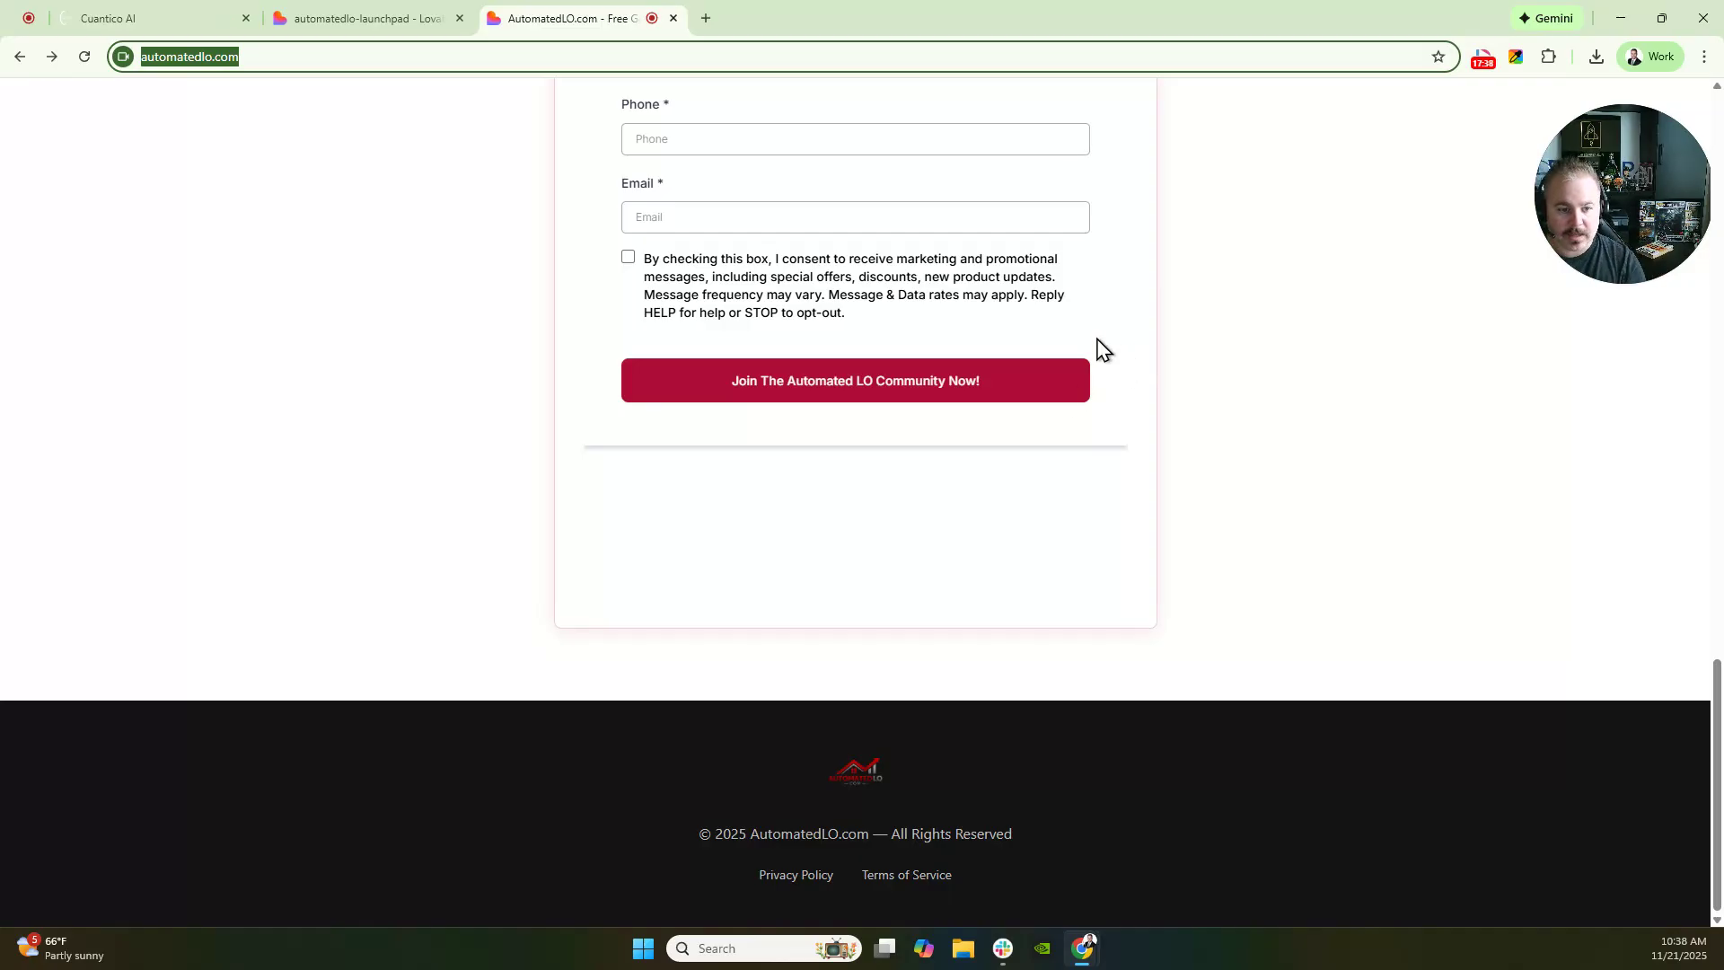
pyautogui.click(1488, 65)
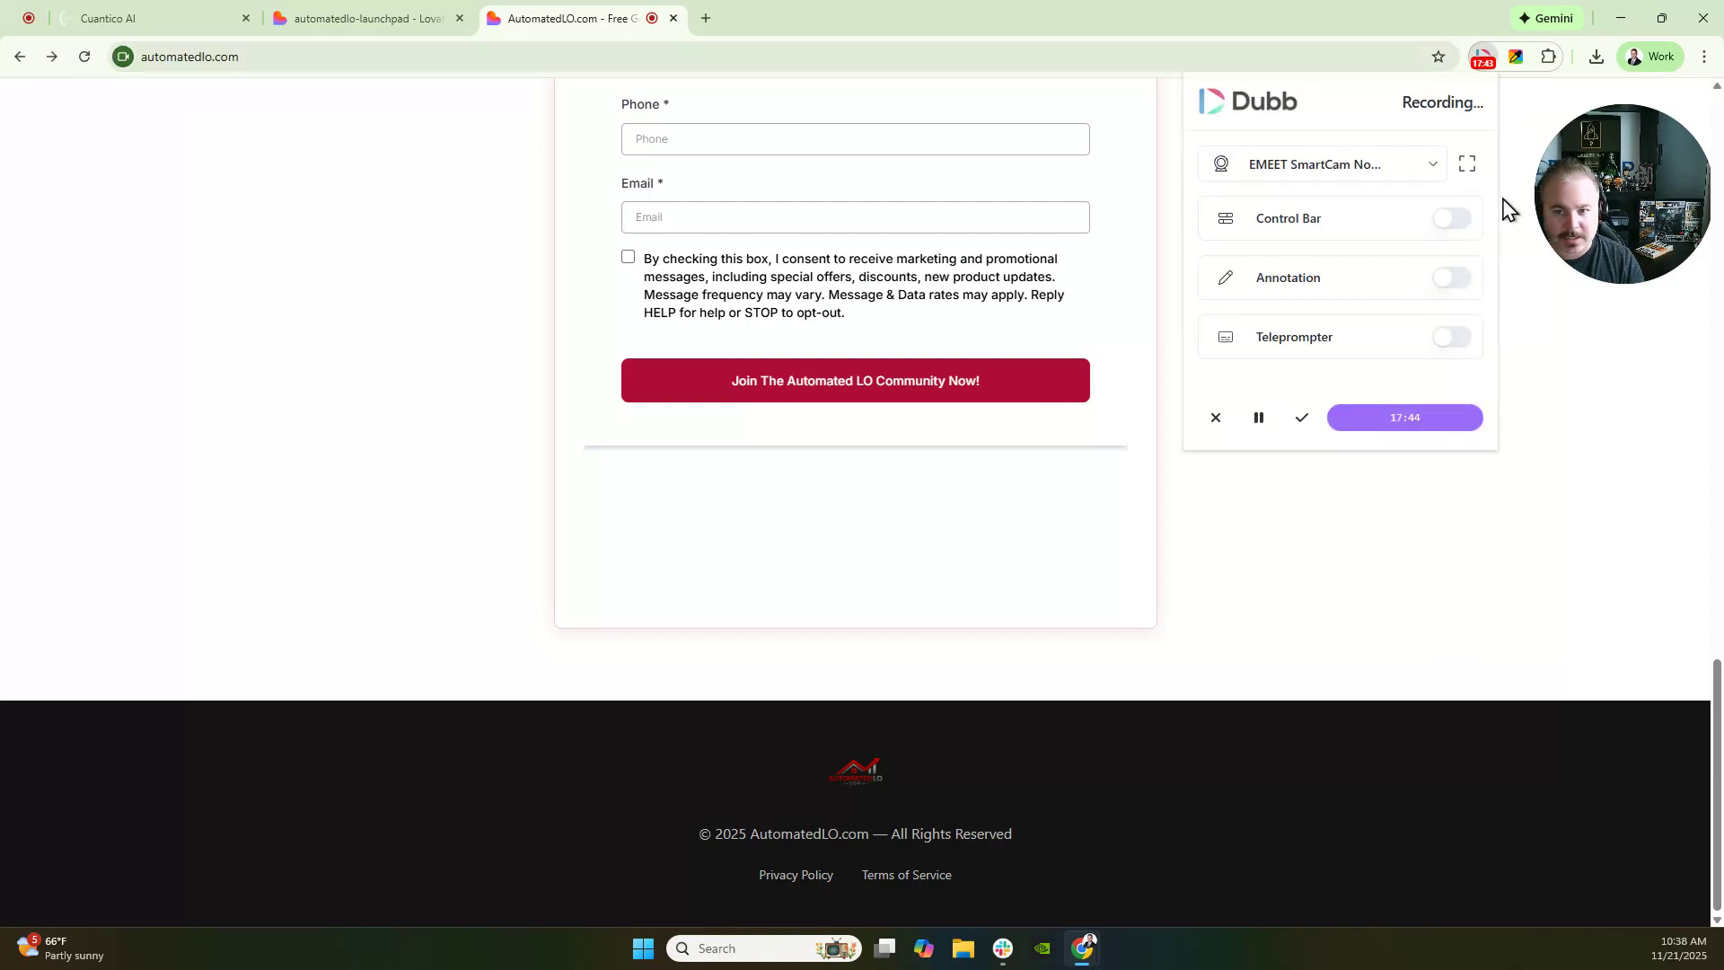